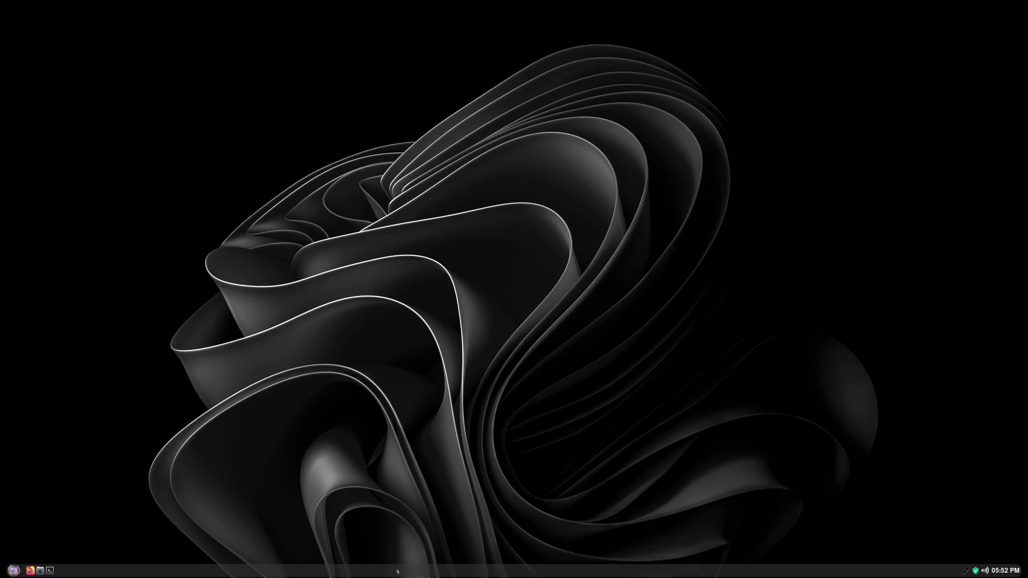
{"action": "right_click", "coordinate": [466, 271]}
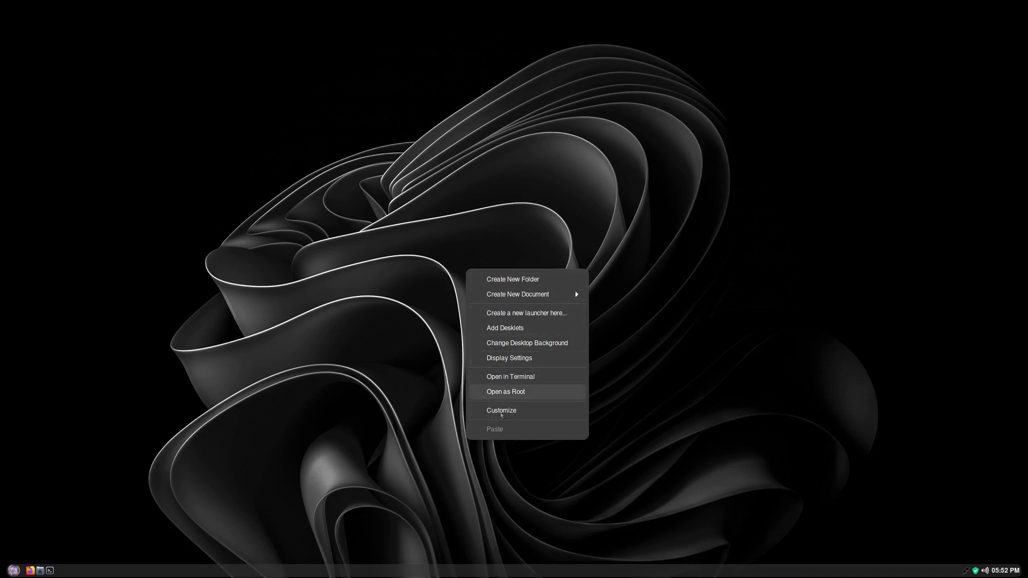
{"action": "left_click", "coordinate": [389, 285]}
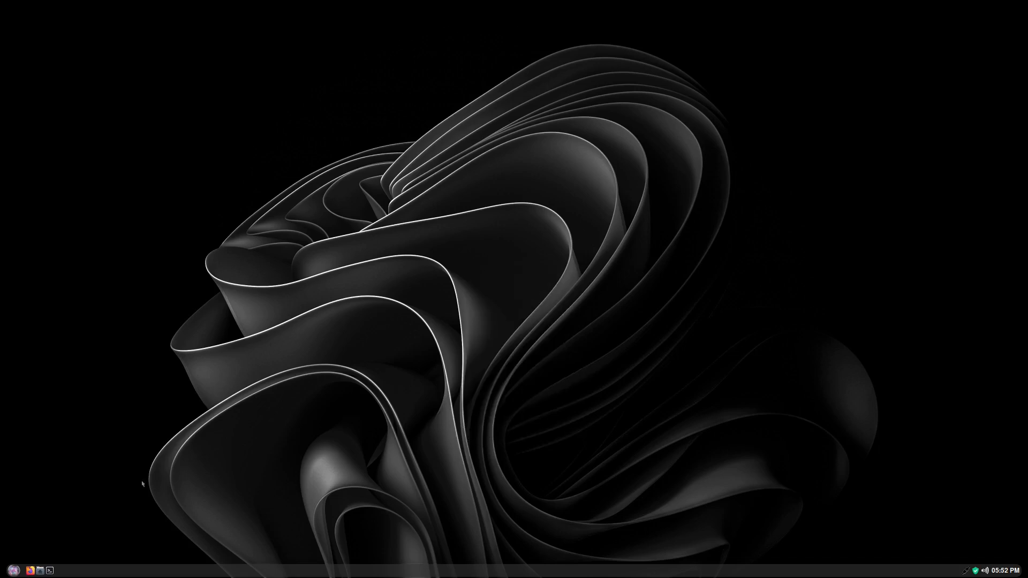
{"action": "left_click", "coordinate": [14, 571]}
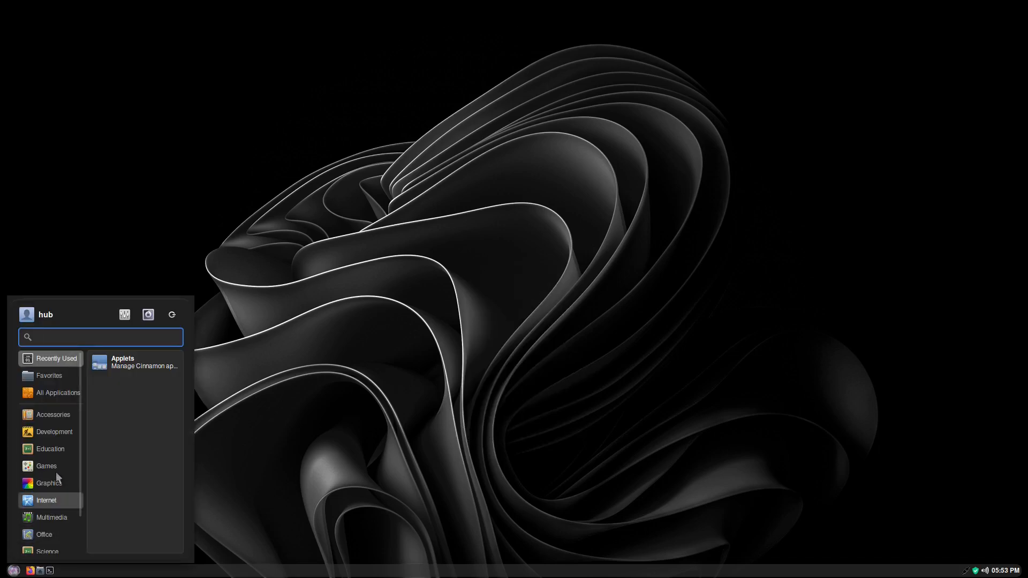
{"action": "left_click", "coordinate": [51, 377]}
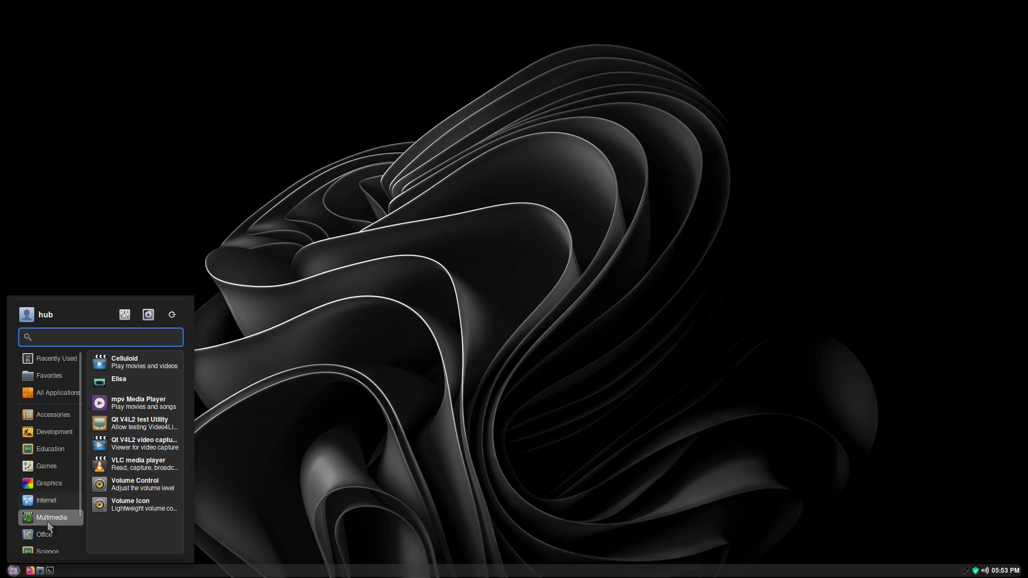
{"action": "left_click", "coordinate": [316, 349]}
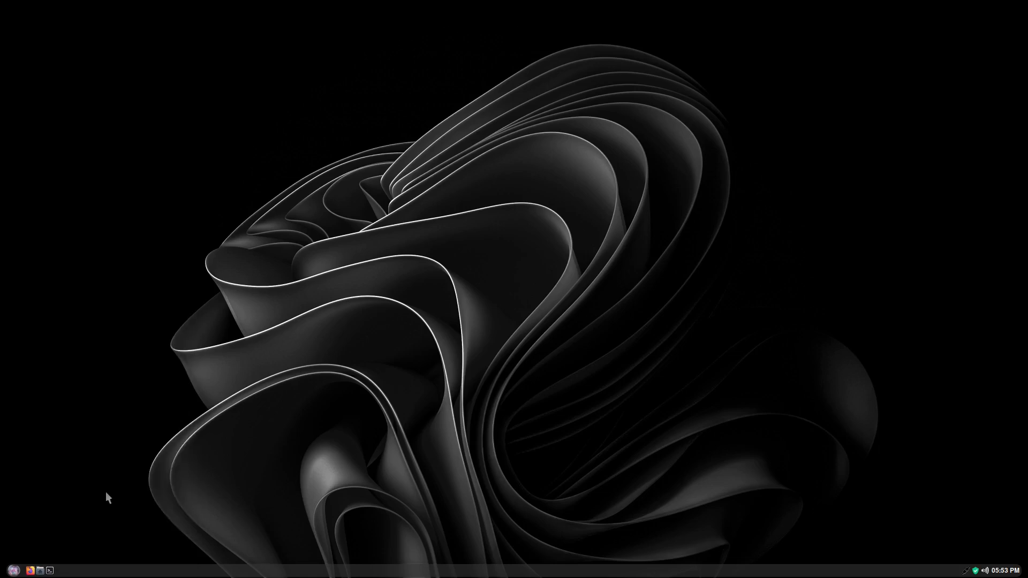
Open a maximized terminal, check the desktop environment entry in the system information, and close the terminal.
{"action": "left_click", "coordinate": [51, 569]}
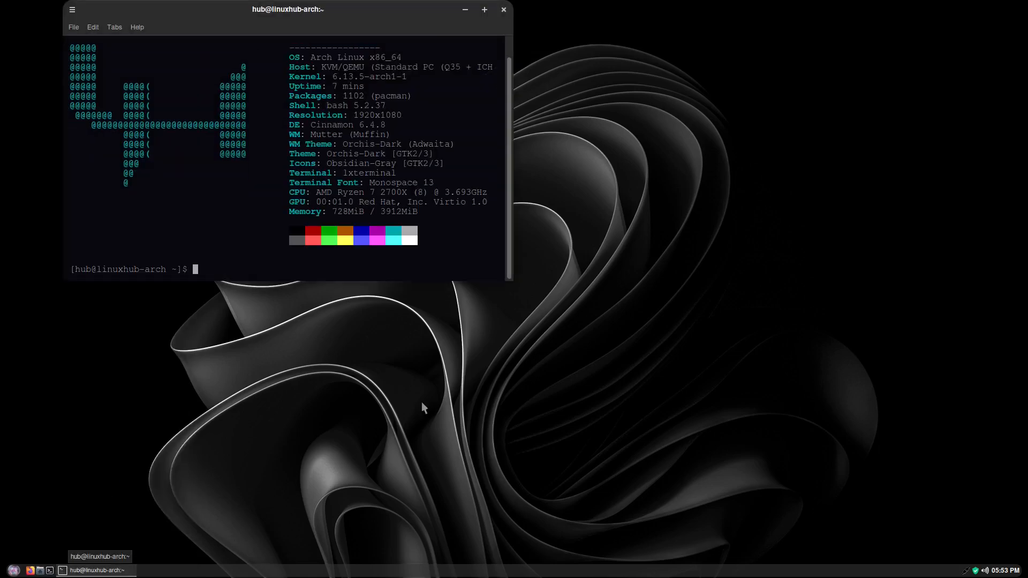
{"action": "left_click", "coordinate": [484, 9]}
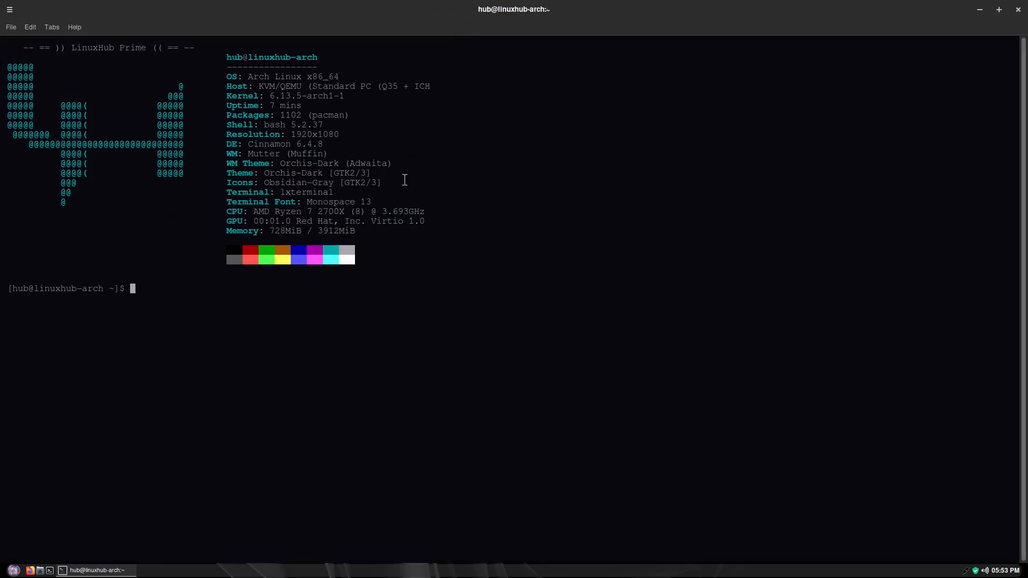
{"action": "triple_click", "coordinate": [265, 144]}
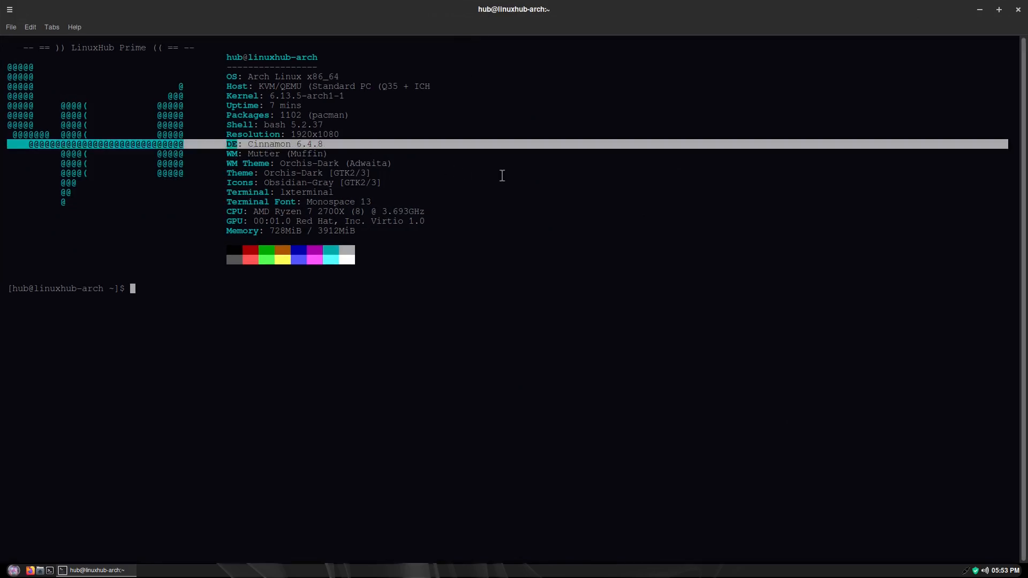
{"action": "left_click", "coordinate": [313, 205]}
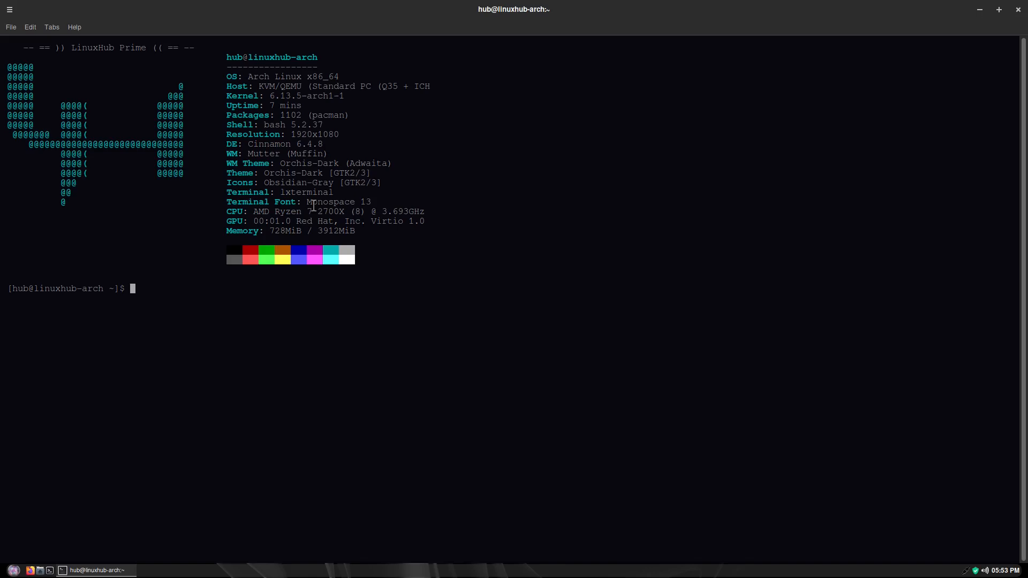
{"action": "double_click", "coordinate": [274, 144]}
{"action": "middle_click", "coordinate": [111, 571]}
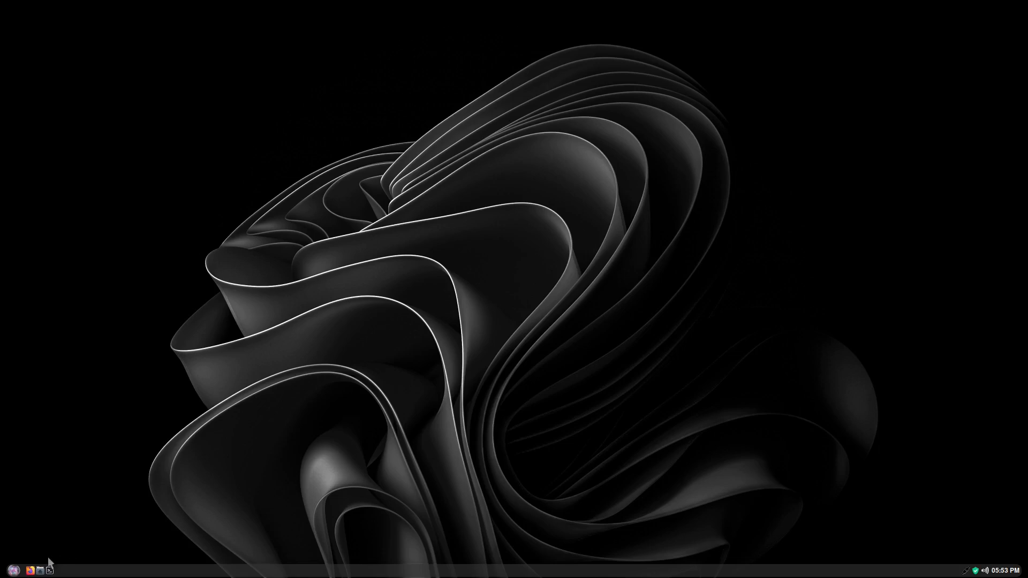
{"action": "left_click", "coordinate": [14, 571]}
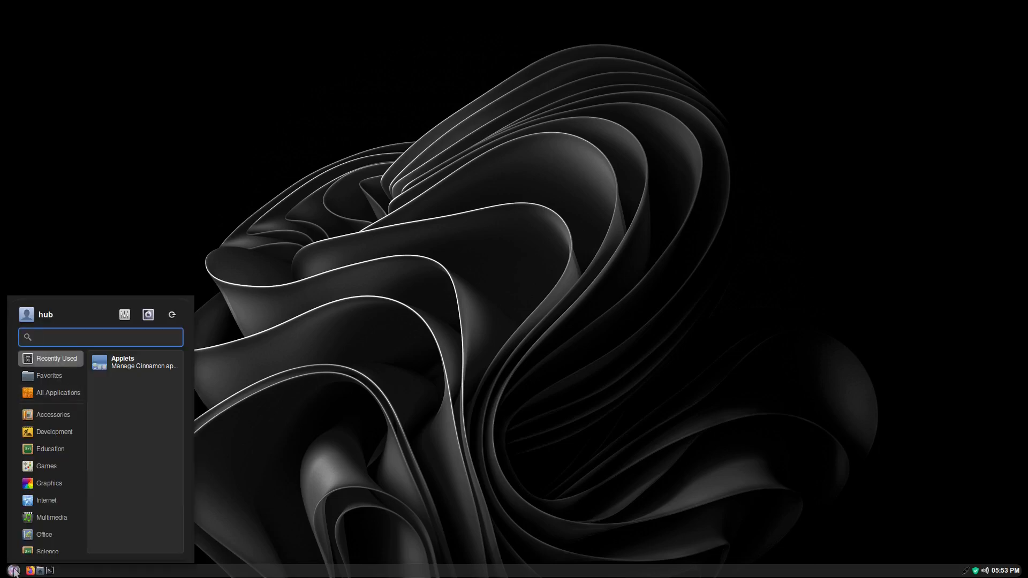
{"action": "left_click", "coordinate": [14, 571]}
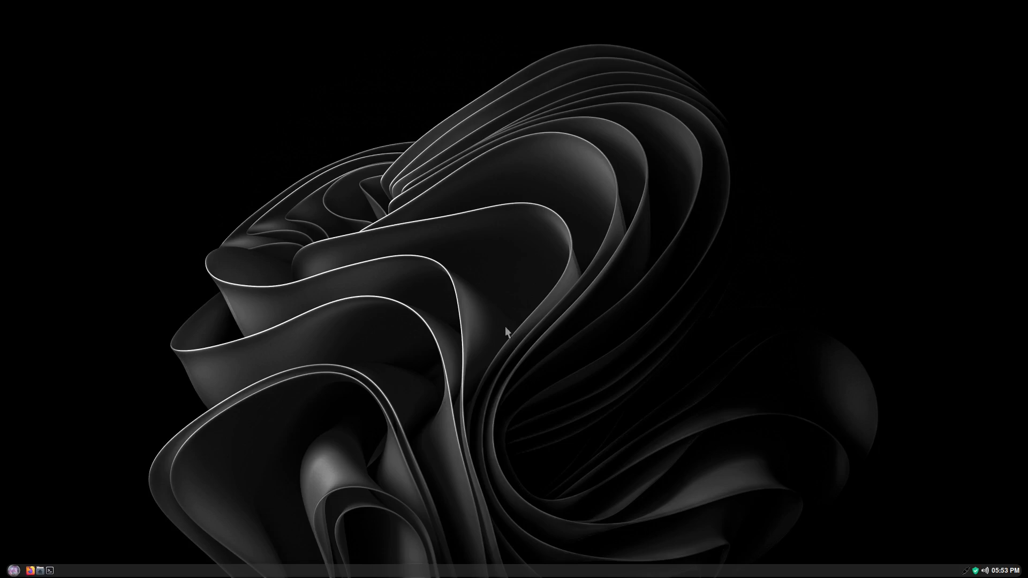
{"action": "right_click", "coordinate": [507, 225]}
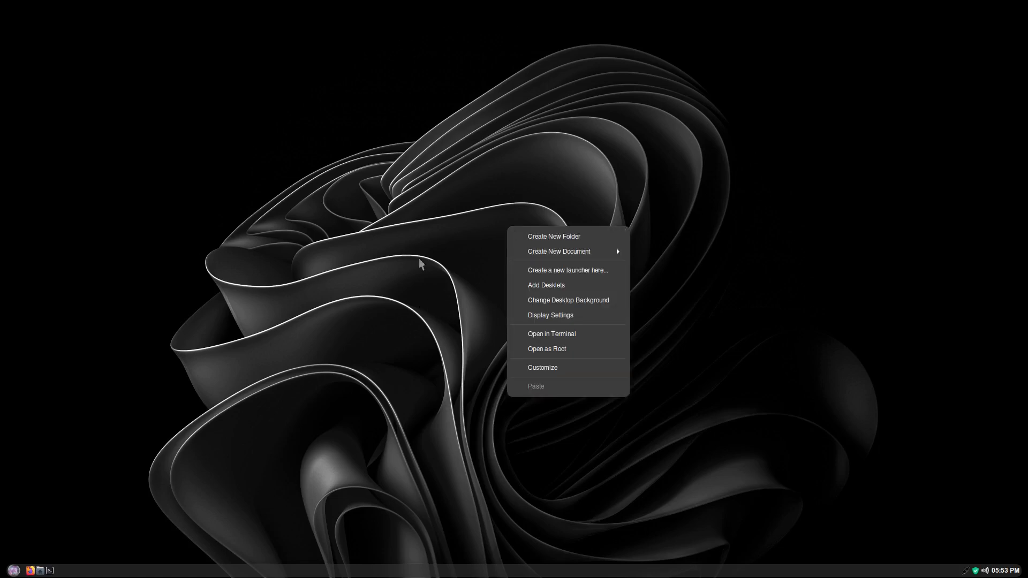
{"action": "left_click", "coordinate": [161, 416]}
Open System Settings, look through its Appearance, Preferences and Hardware sections, and close the window.
{"action": "left_click", "coordinate": [14, 571]}
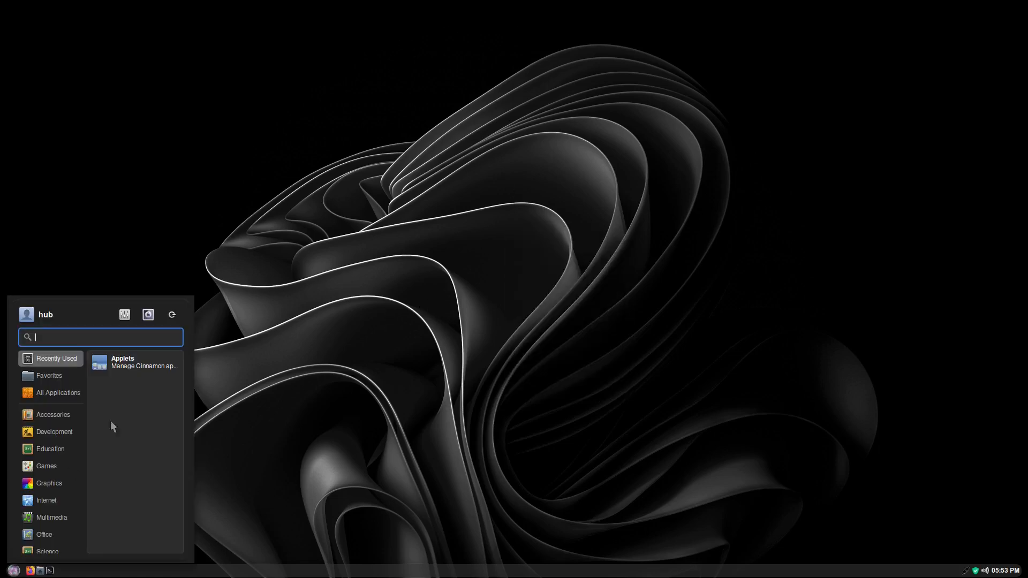
{"action": "left_click", "coordinate": [125, 316]}
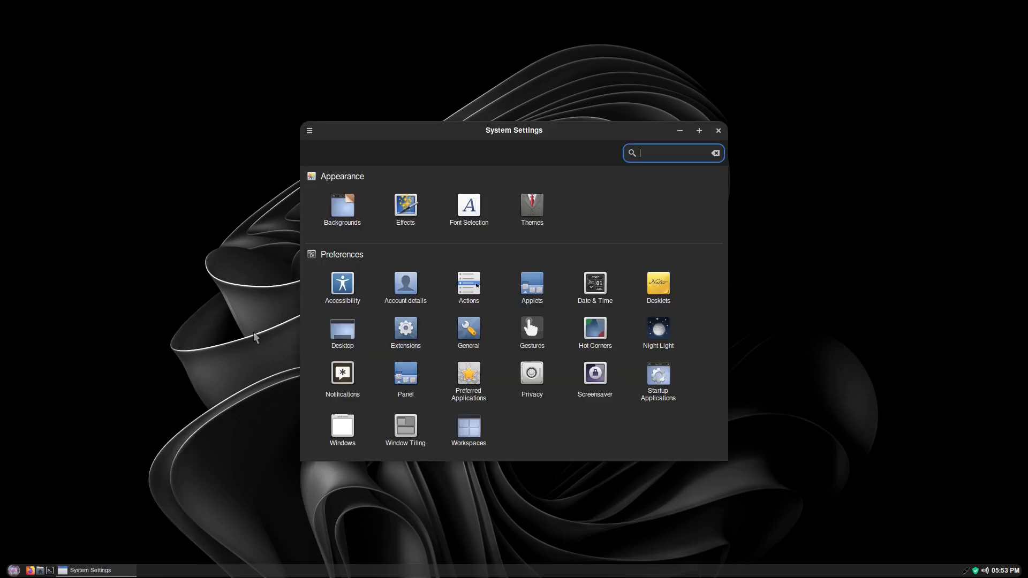
{"action": "scroll", "coordinate": [633, 286], "scroll_direction": "down", "scroll_amount": 4}
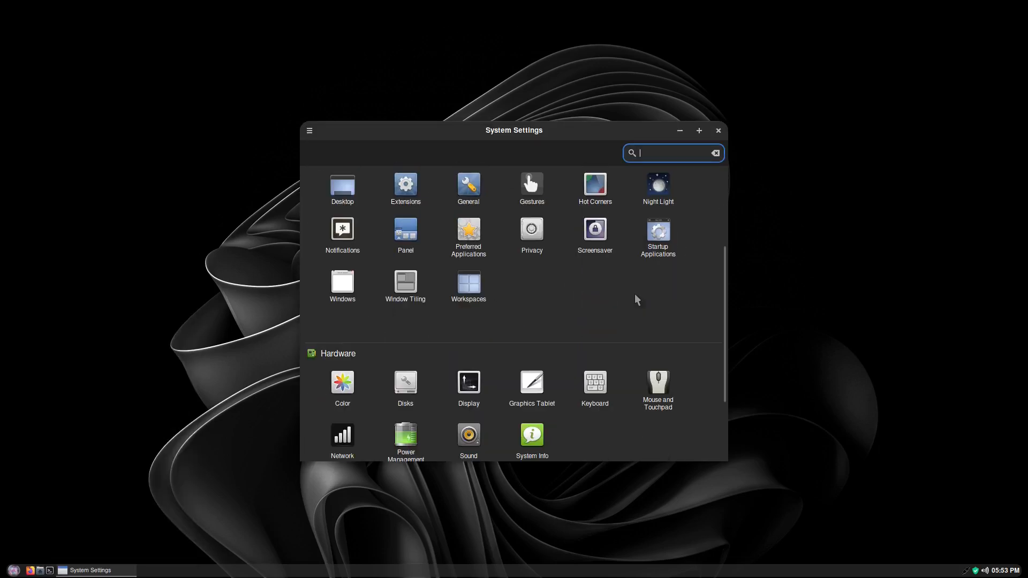
{"action": "scroll", "coordinate": [621, 338], "scroll_direction": "up", "scroll_amount": 4}
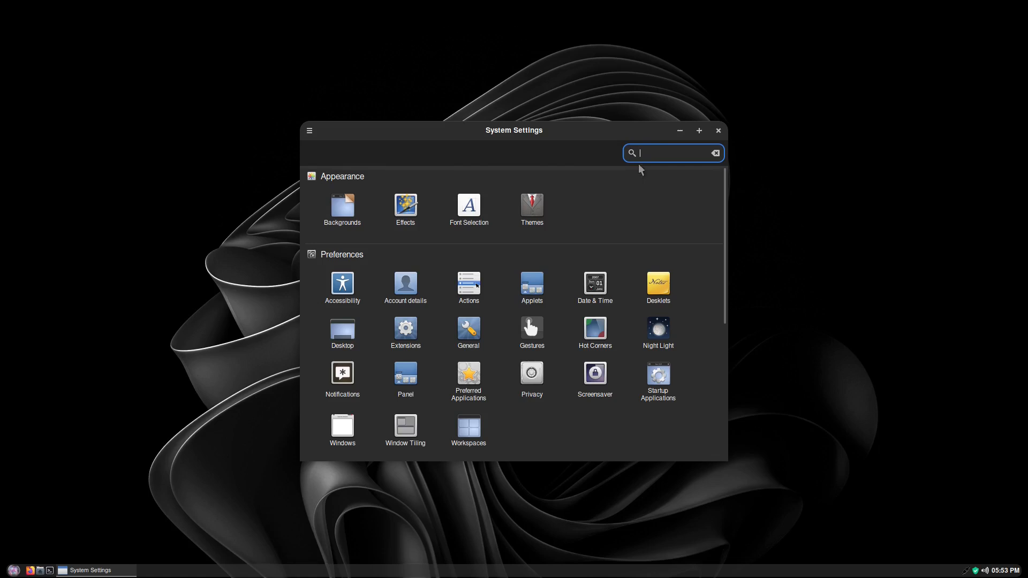
{"action": "left_click", "coordinate": [718, 132]}
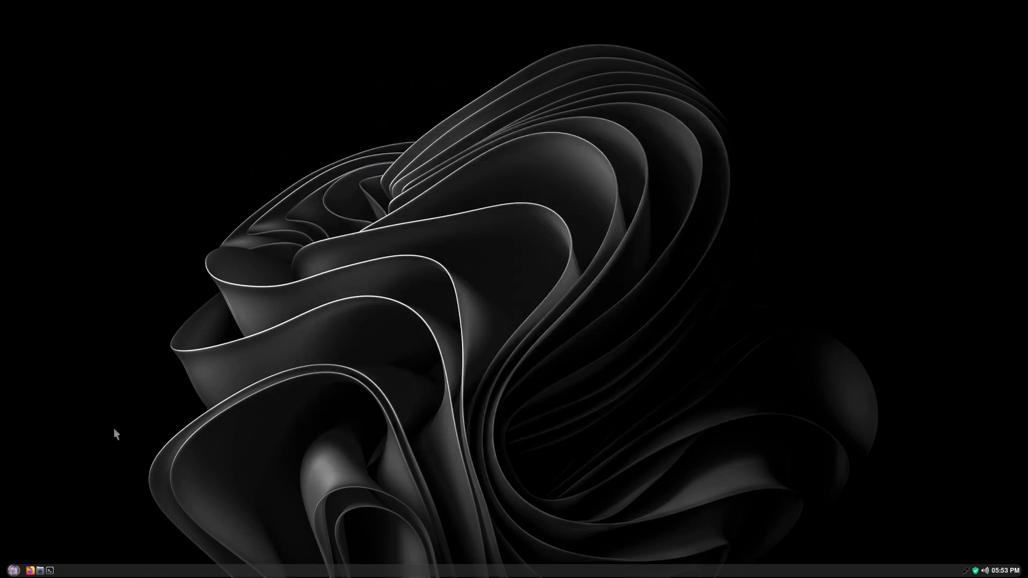
{"action": "left_click", "coordinate": [14, 570]}
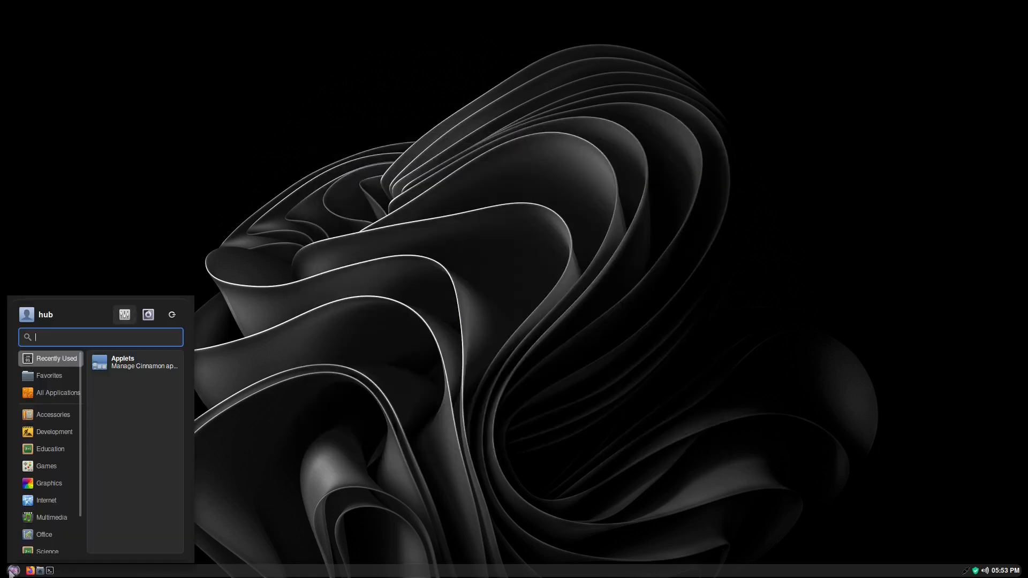
{"action": "left_click", "coordinate": [171, 316]}
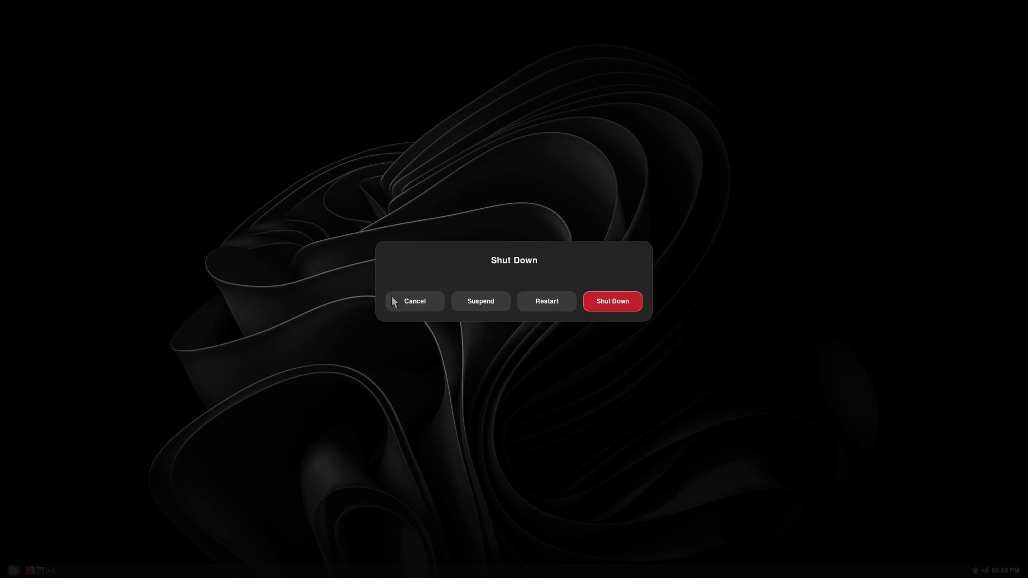
{"action": "left_click", "coordinate": [415, 300]}
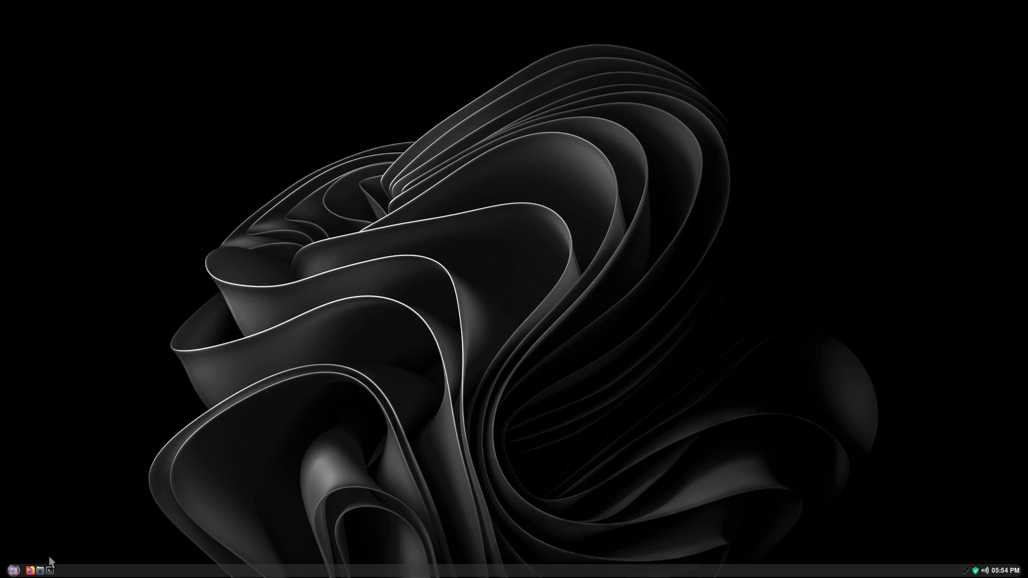
{"action": "left_click", "coordinate": [14, 570]}
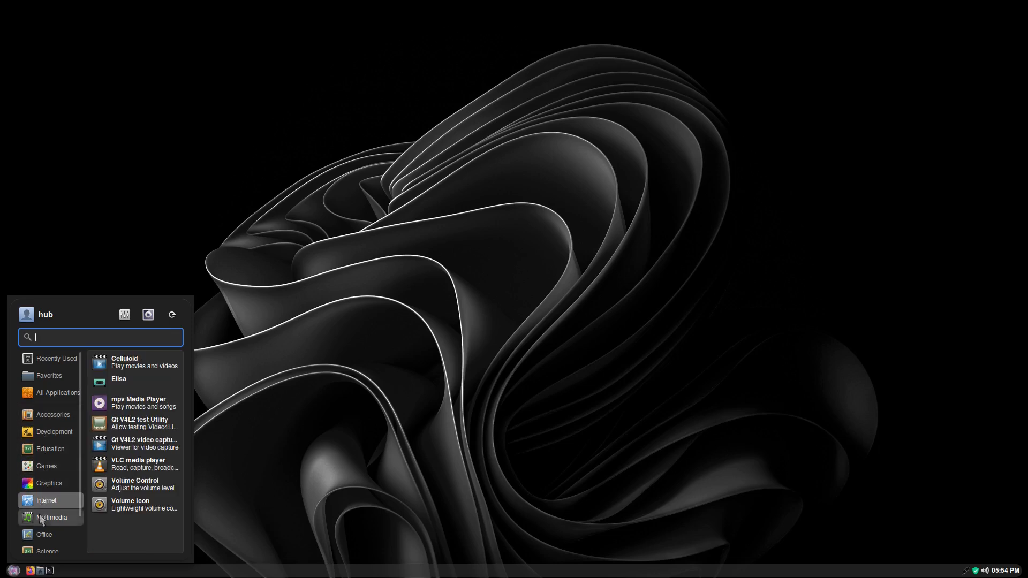
{"action": "scroll", "coordinate": [50, 489], "scroll_direction": "down", "scroll_amount": 2}
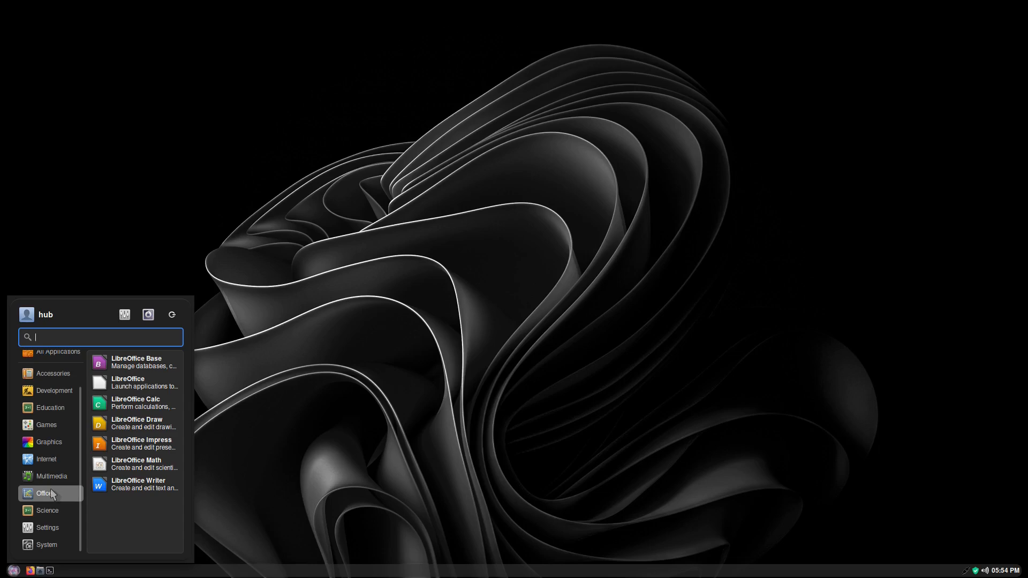
{"action": "left_click", "coordinate": [173, 315]}
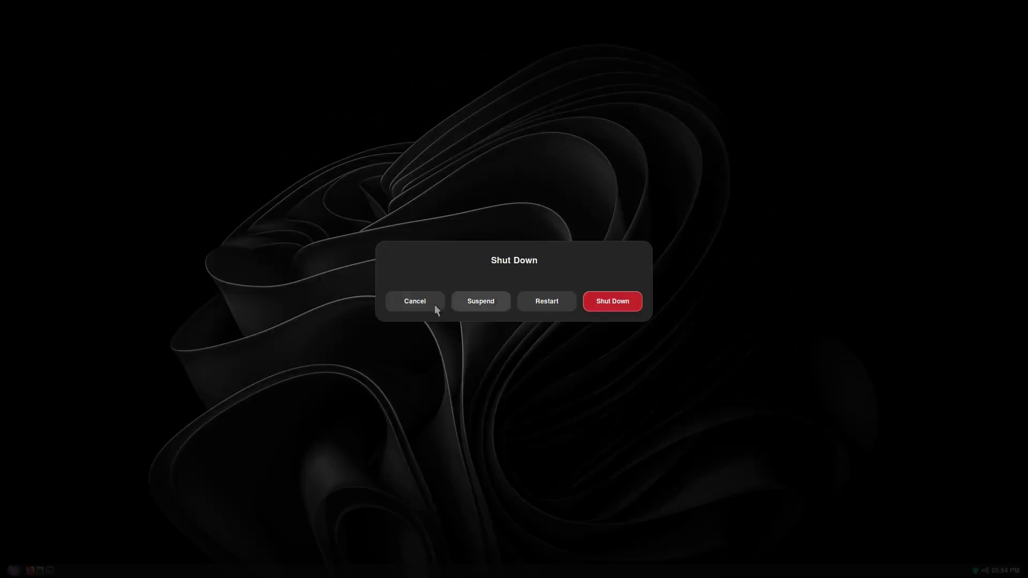
{"action": "left_click", "coordinate": [403, 303]}
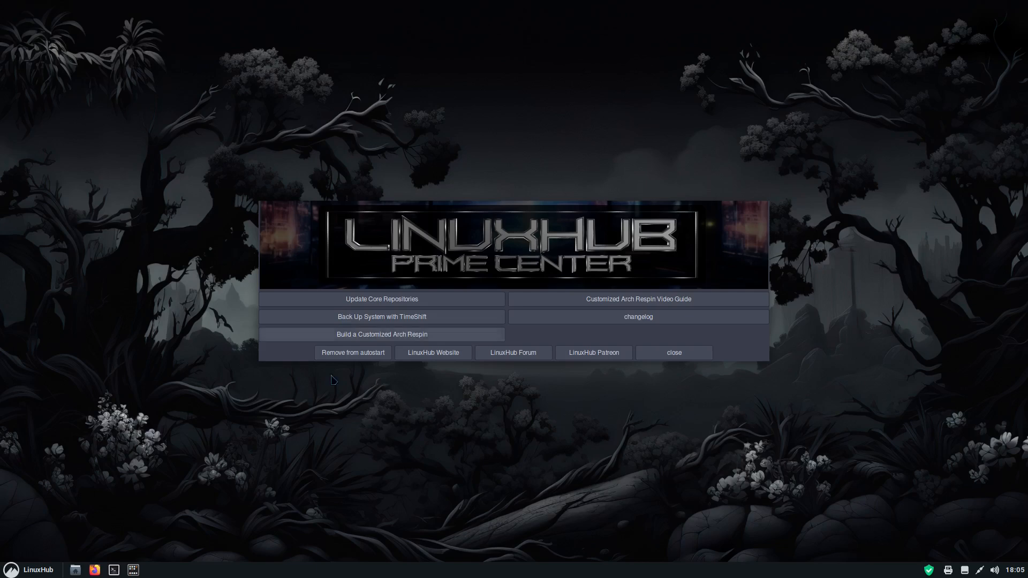
{"action": "left_click", "coordinate": [11, 571]}
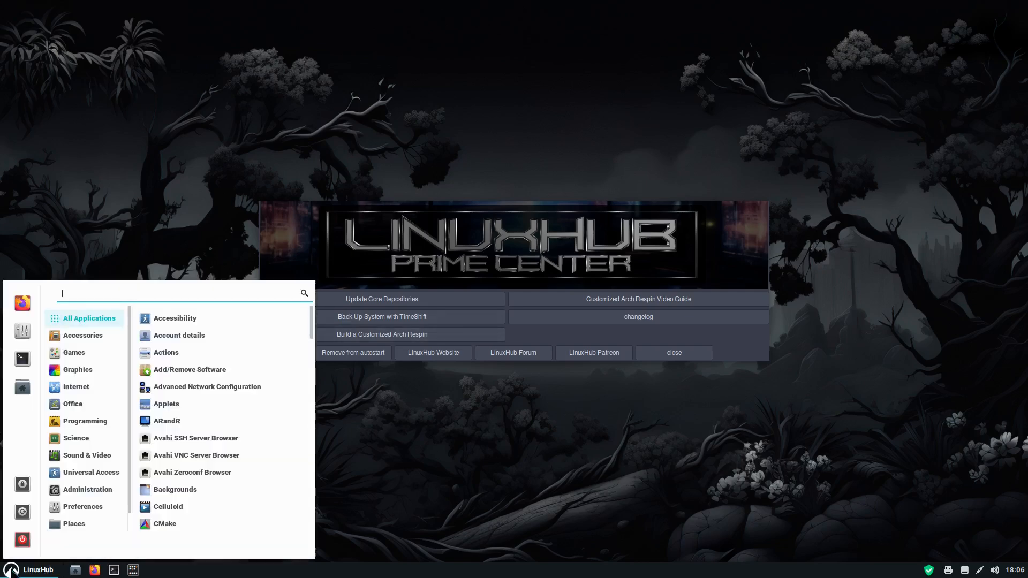
{"action": "left_click", "coordinate": [11, 571]}
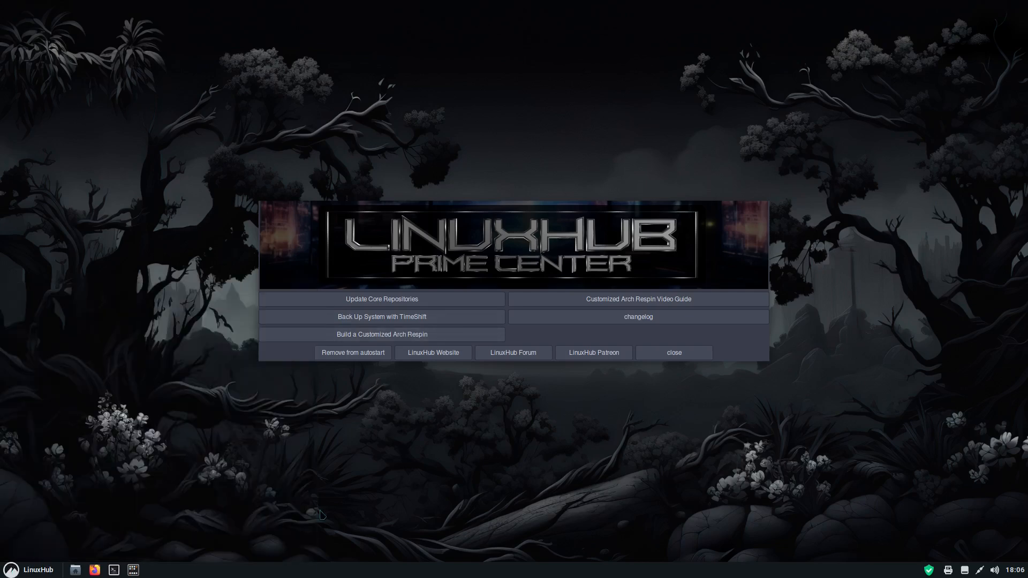
In a maximized terminal, run the install command for xfce4-panel, xfce4-whiskermenu-plugin and tint2, and enter the sudo password.
{"action": "left_click", "coordinate": [114, 571]}
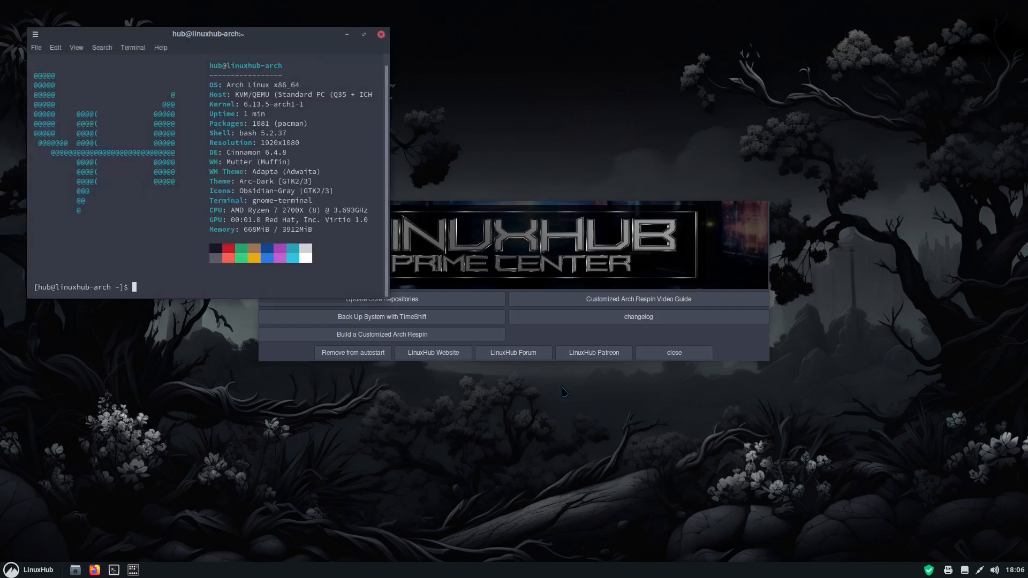
{"action": "left_click", "coordinate": [363, 33]}
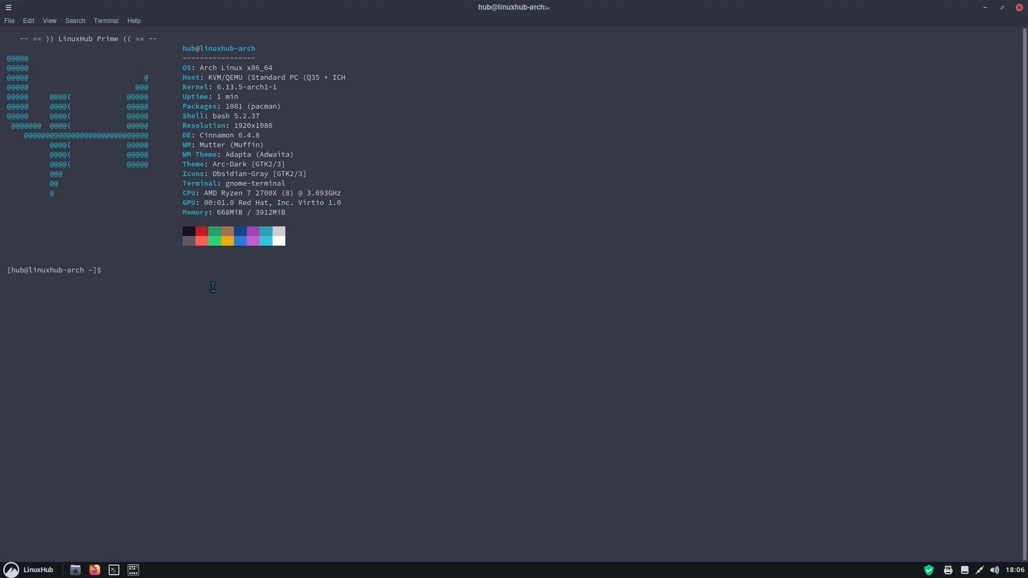
{"action": "type", "text": "install"}
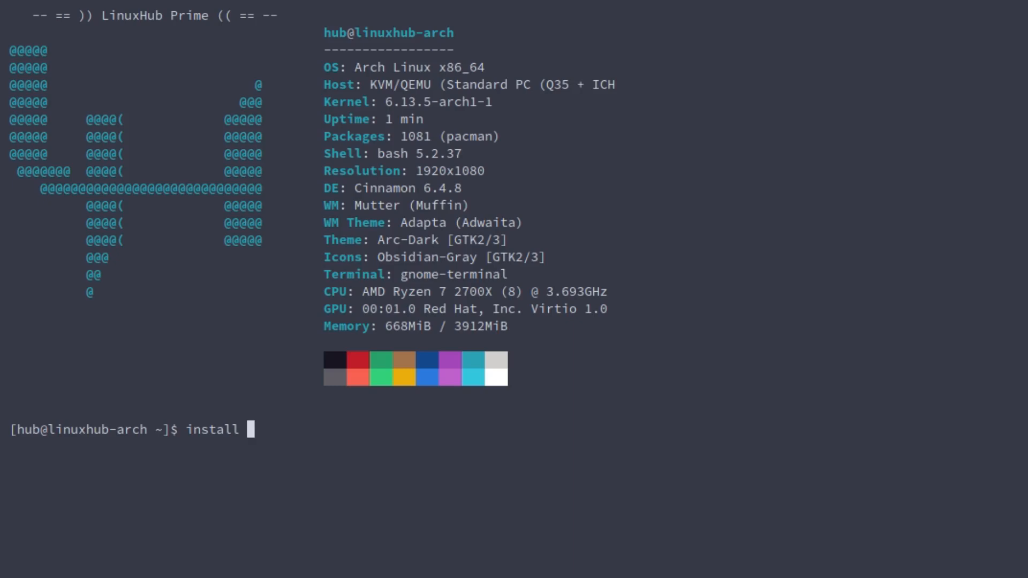
{"action": "type", "text": " xfce4-pan"}
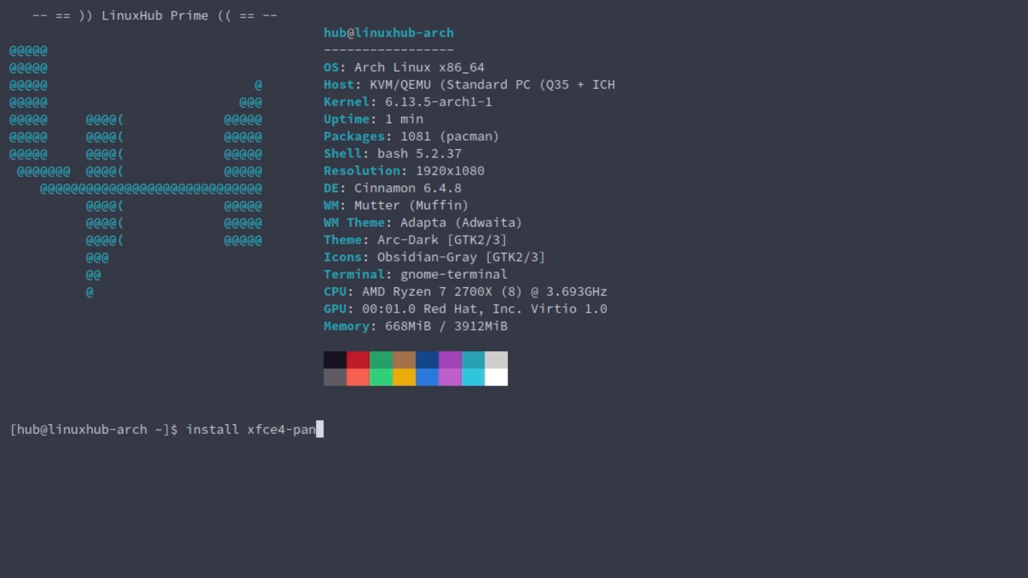
{"action": "type", "text": "el xfce4"}
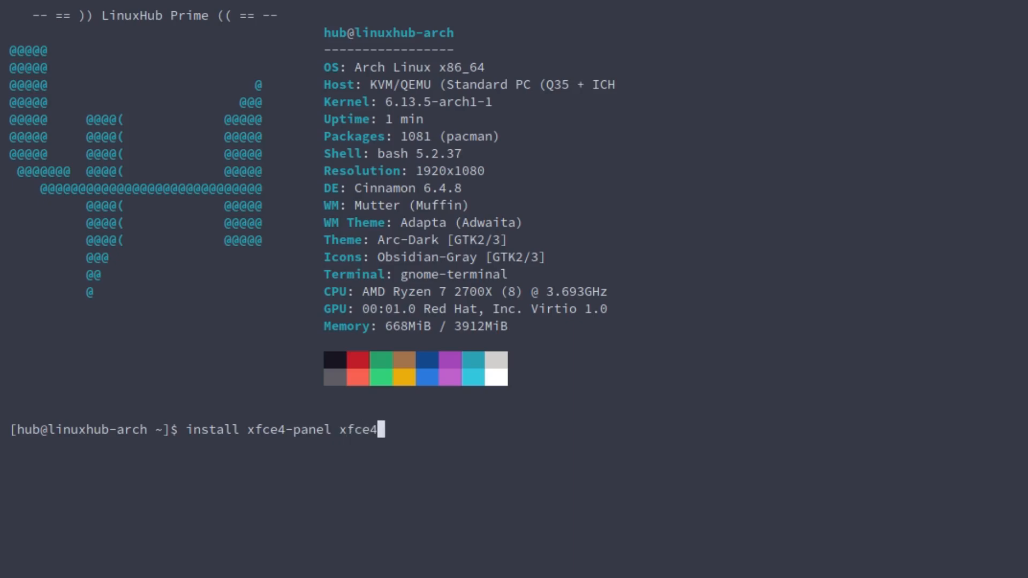
{"action": "type", "text": "-whiskermen"}
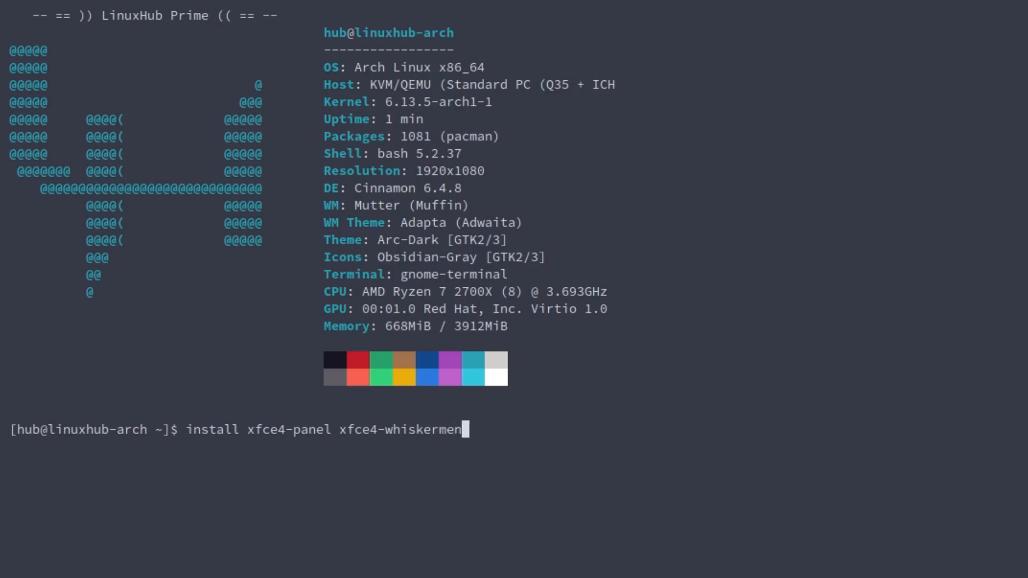
{"action": "type", "text": "u-plugin"}
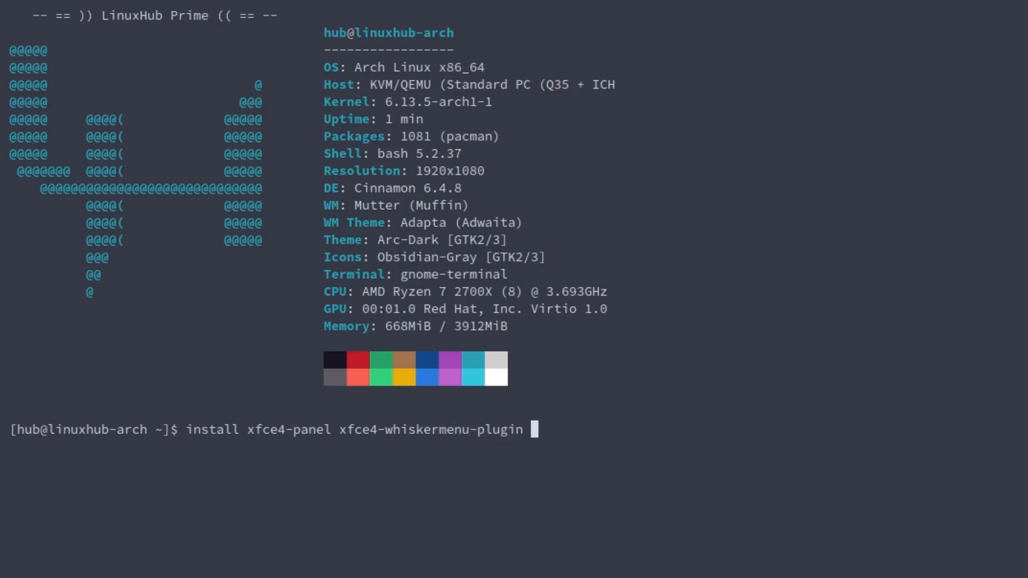
{"action": "type", "text": " tint2"}
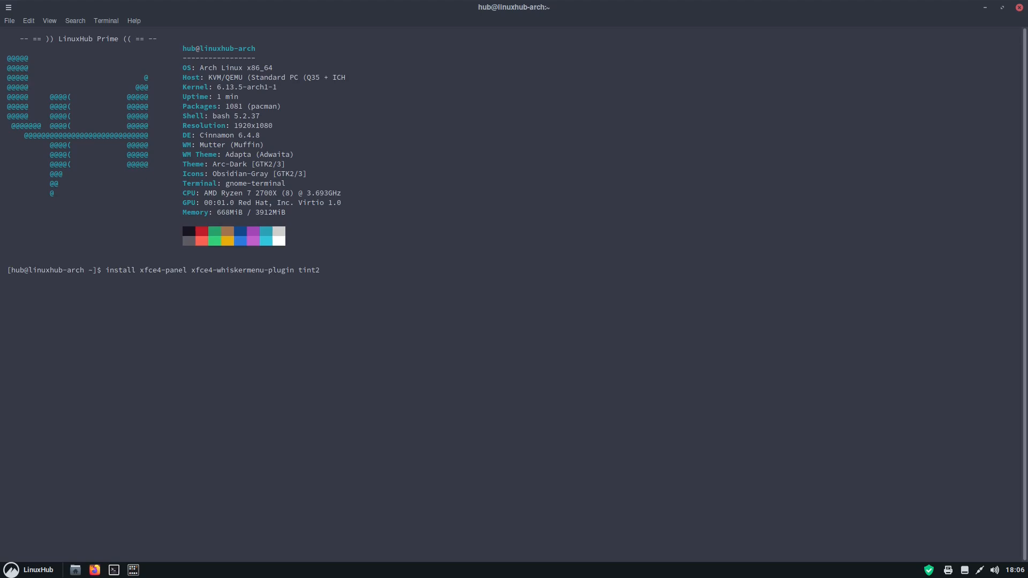
{"action": "key", "text": "Return"}
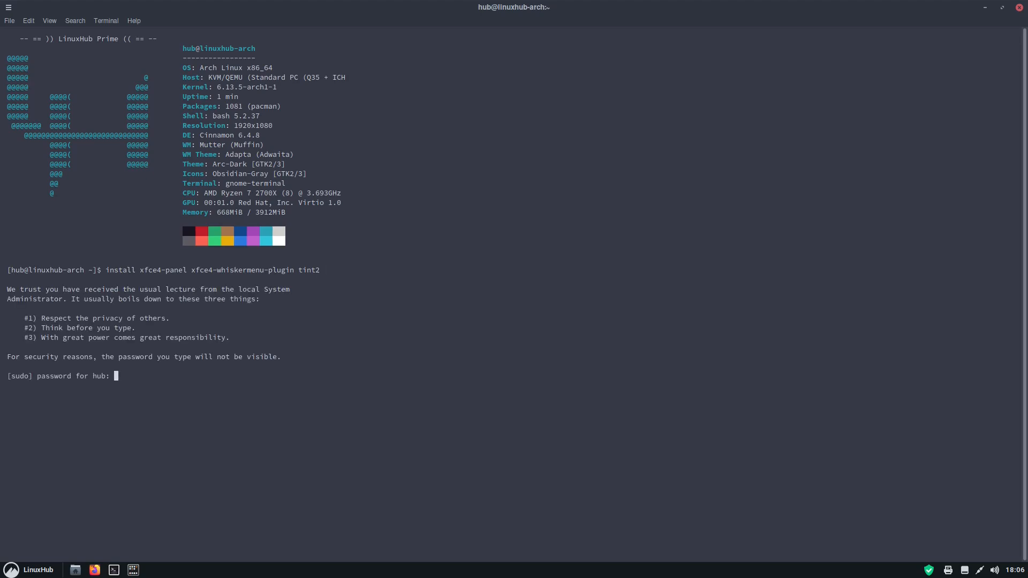
{"action": "key", "text": "Return"}
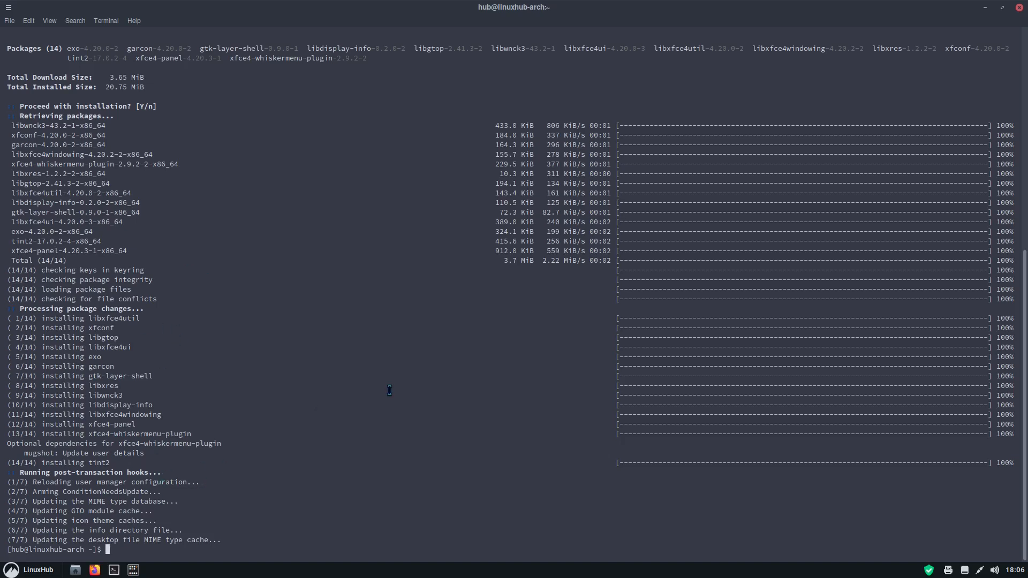
Start xfce4-panel from the terminal and minimize the terminal window.
{"action": "type", "text": "xfce4-panel"}
{"action": "key", "text": "Return"}
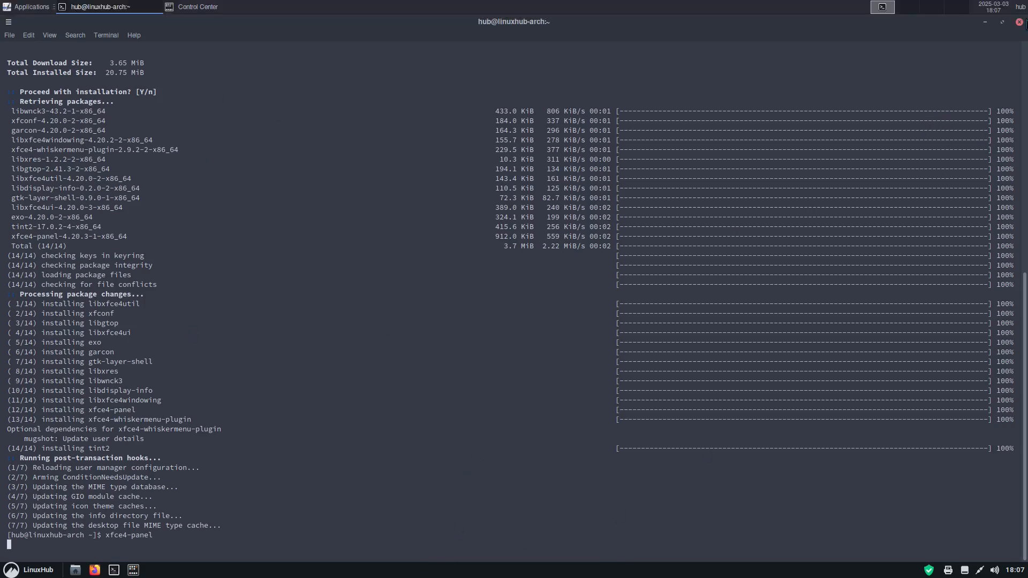
{"action": "left_click", "coordinate": [985, 22]}
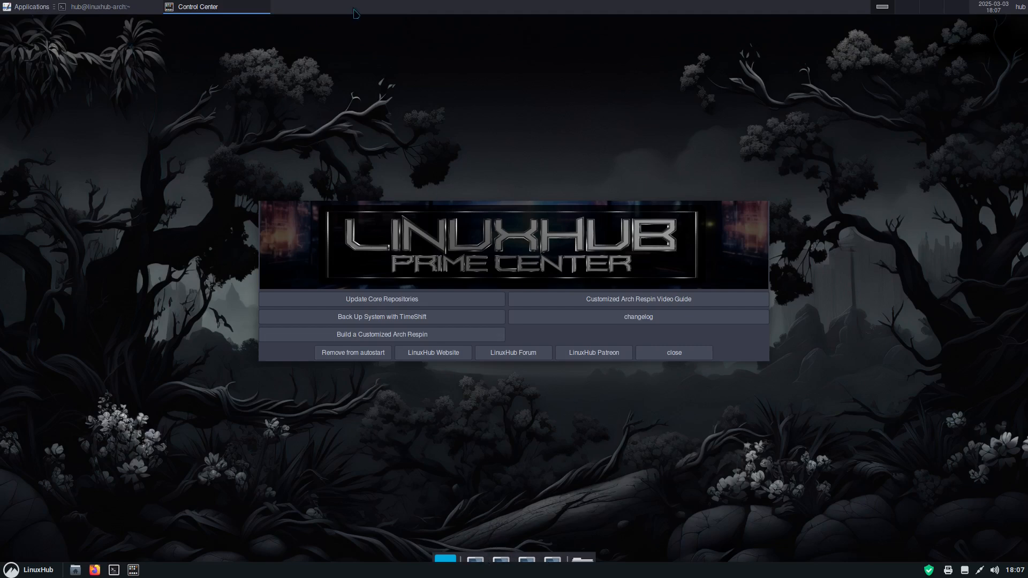
Close the LinuxHub Prime Center window to clear the desktop.
{"action": "right_click", "coordinate": [371, 6]}
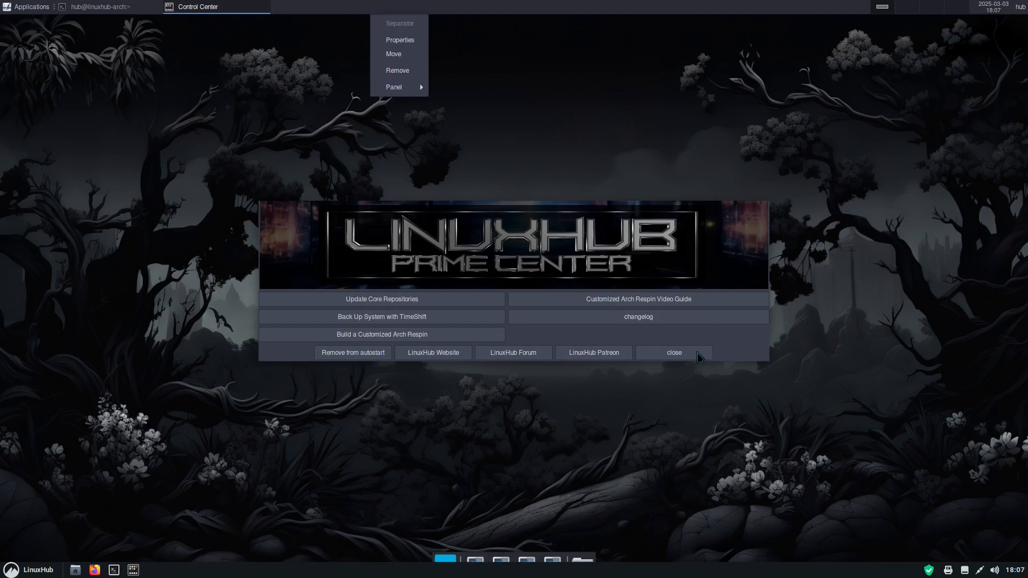
{"action": "left_click", "coordinate": [670, 355]}
{"action": "left_click", "coordinate": [670, 353]}
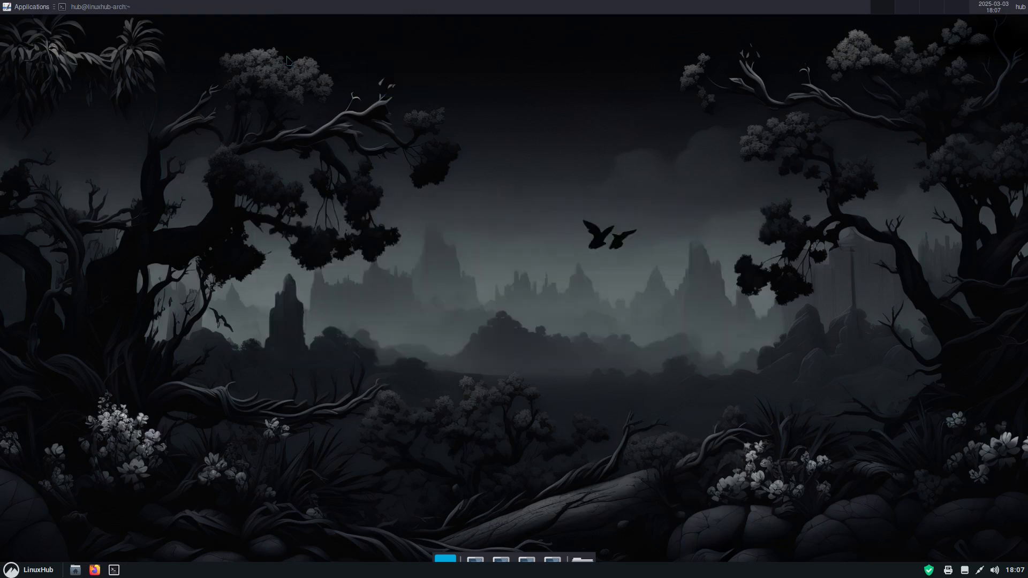
Open the Xfce panel's preferences and remove Panel 2, confirming its deletion.
{"action": "mouse_move", "coordinate": [279, 8]}
{"action": "right_click", "coordinate": [356, 12]}
{"action": "mouse_move", "coordinate": [384, 89]}
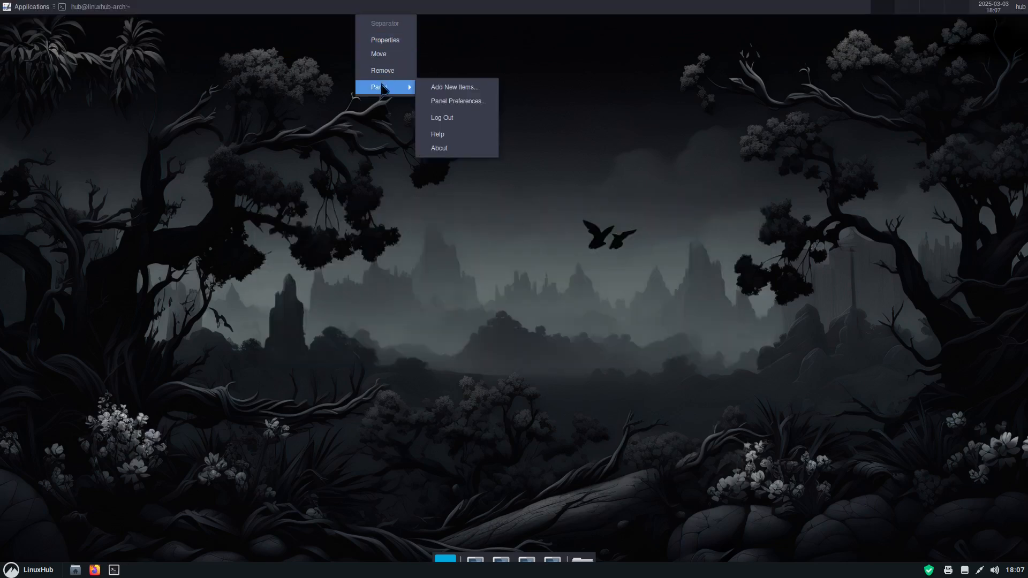
{"action": "left_click", "coordinate": [462, 101]}
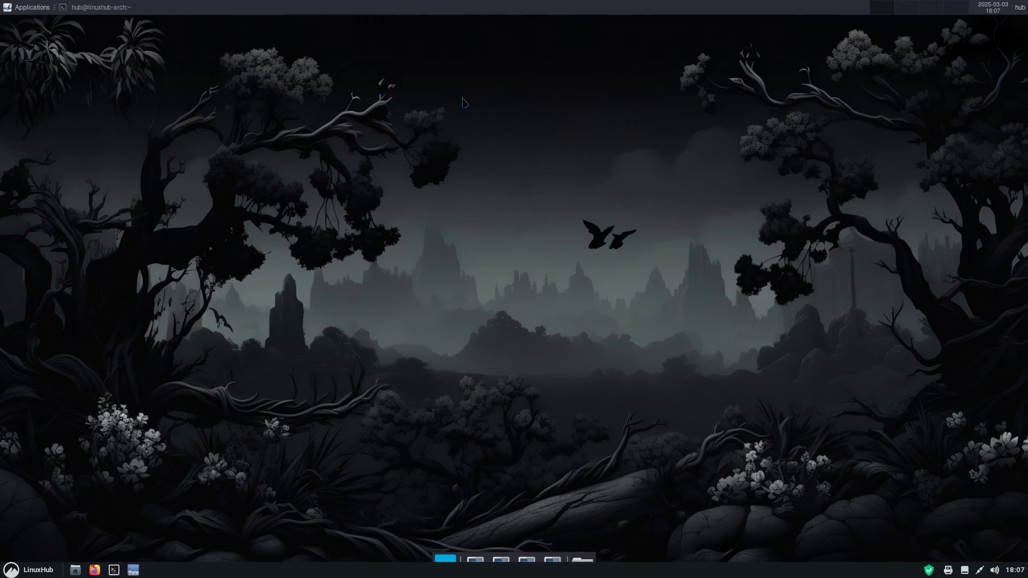
{"action": "left_click", "coordinate": [120, 49]}
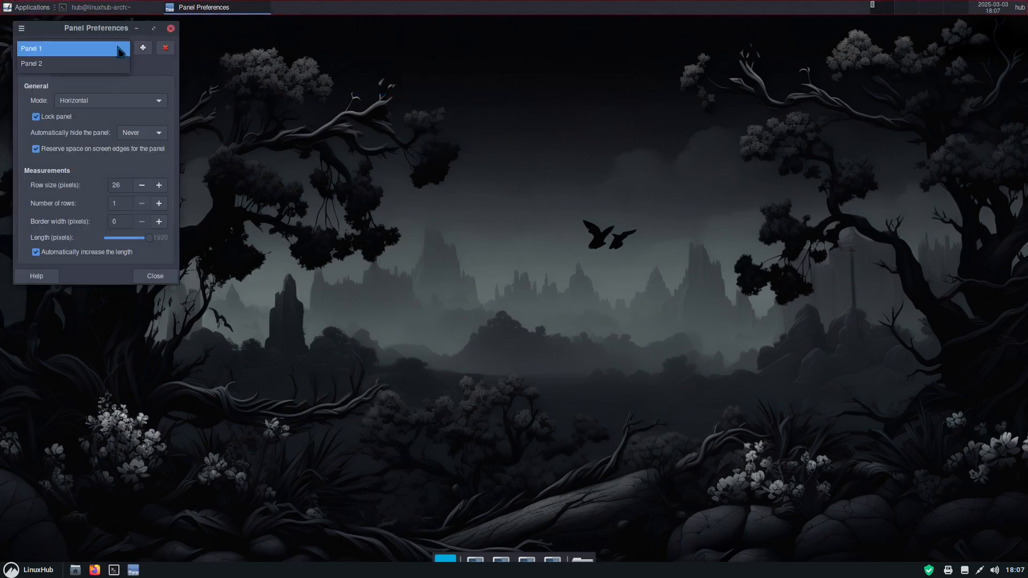
{"action": "left_click", "coordinate": [90, 65]}
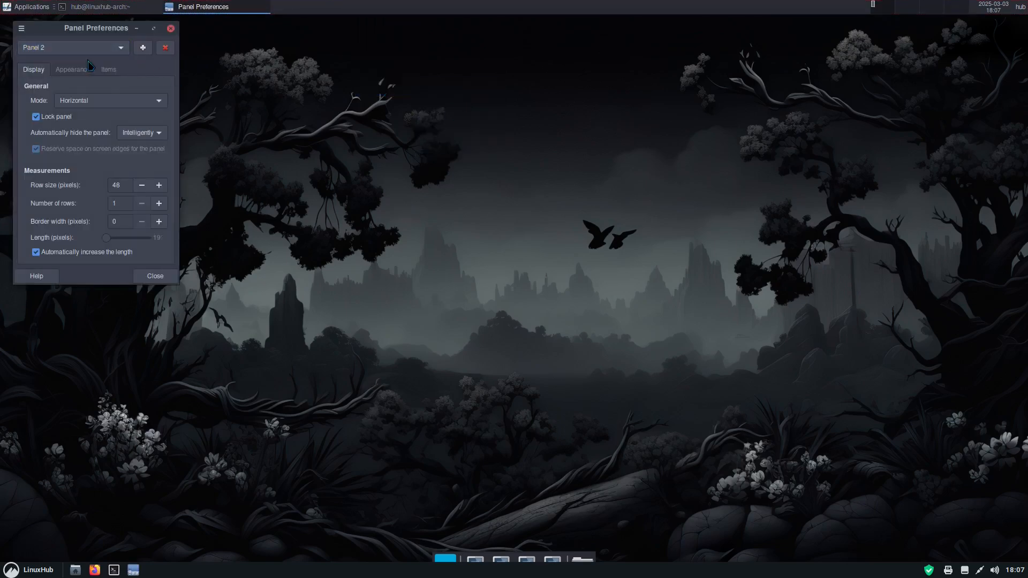
{"action": "left_click", "coordinate": [167, 49]}
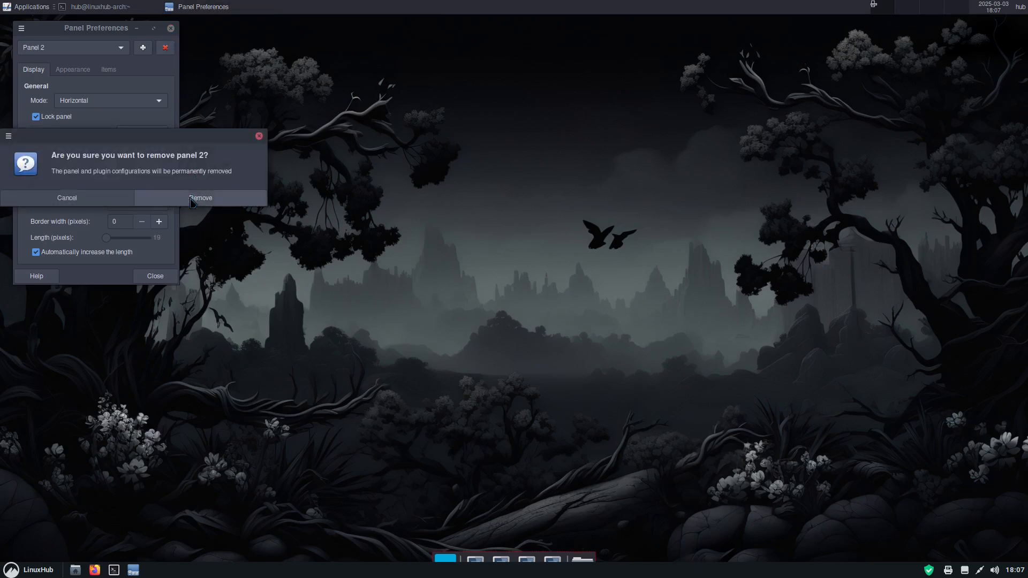
{"action": "left_click", "coordinate": [236, 199]}
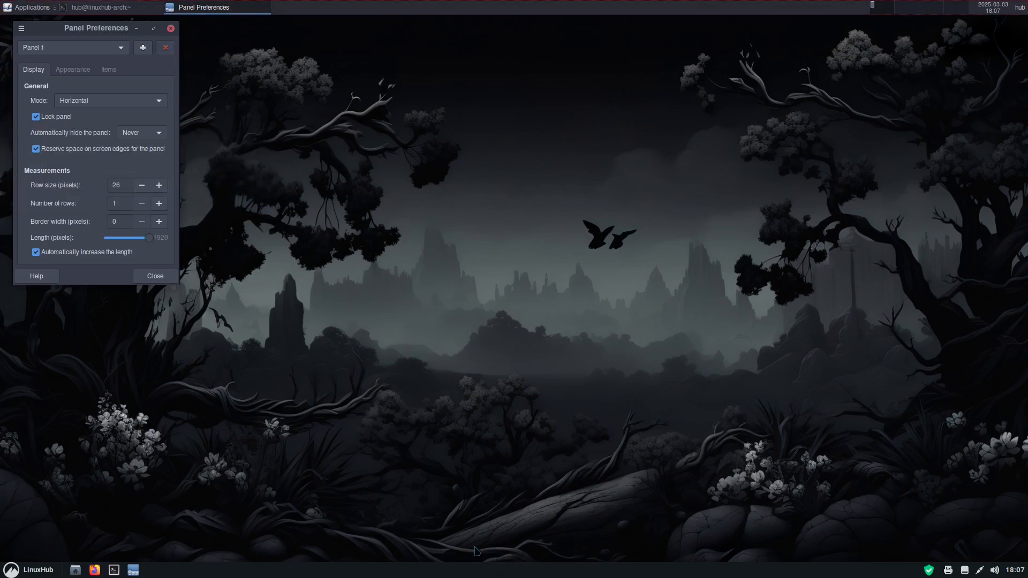
Remove every item from Panel 1, from Applications Menu and Window Buttons through Clock and Action Buttons, confirming each removal.
{"action": "left_click", "coordinate": [107, 70]}
{"action": "left_click", "coordinate": [68, 91]}
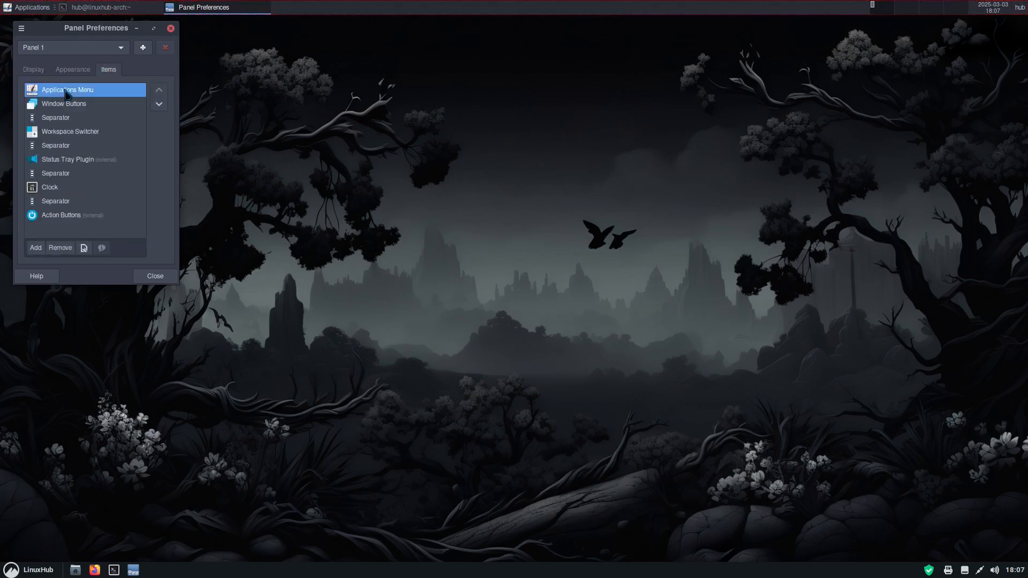
{"action": "left_click", "coordinate": [59, 249]}
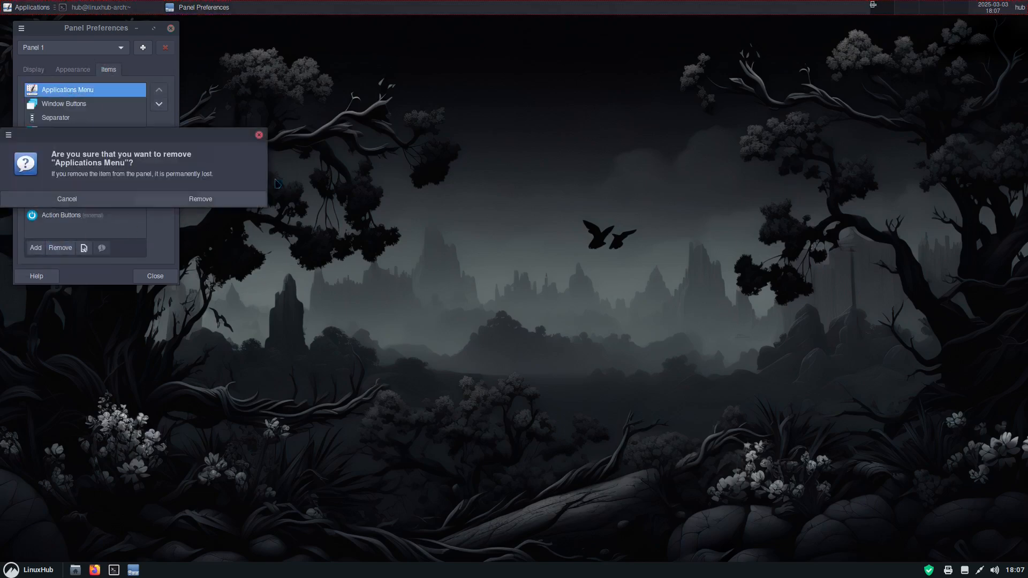
{"action": "left_click", "coordinate": [208, 199]}
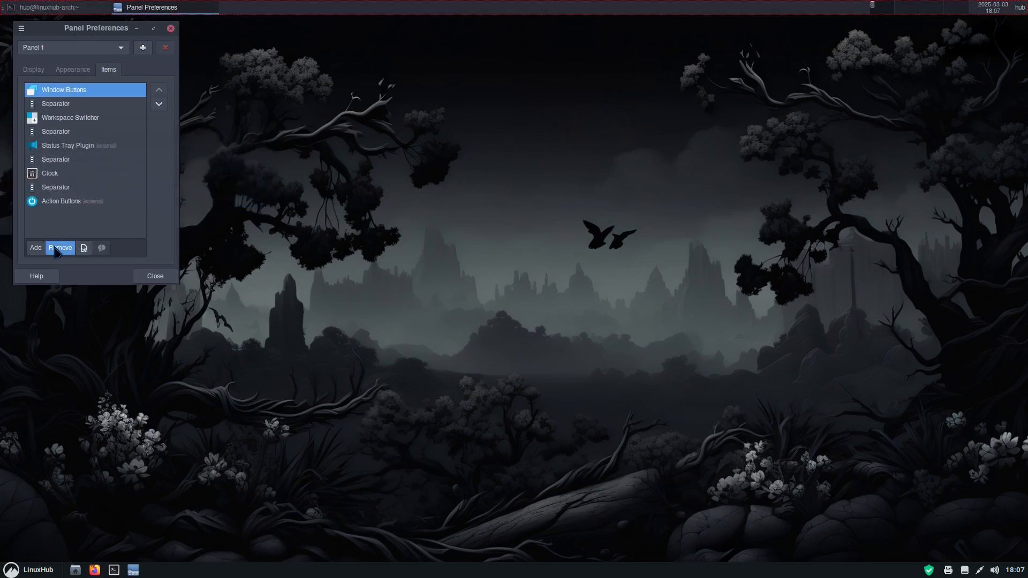
{"action": "left_click", "coordinate": [59, 248]}
{"action": "left_click", "coordinate": [190, 201]}
{"action": "left_click", "coordinate": [60, 248]}
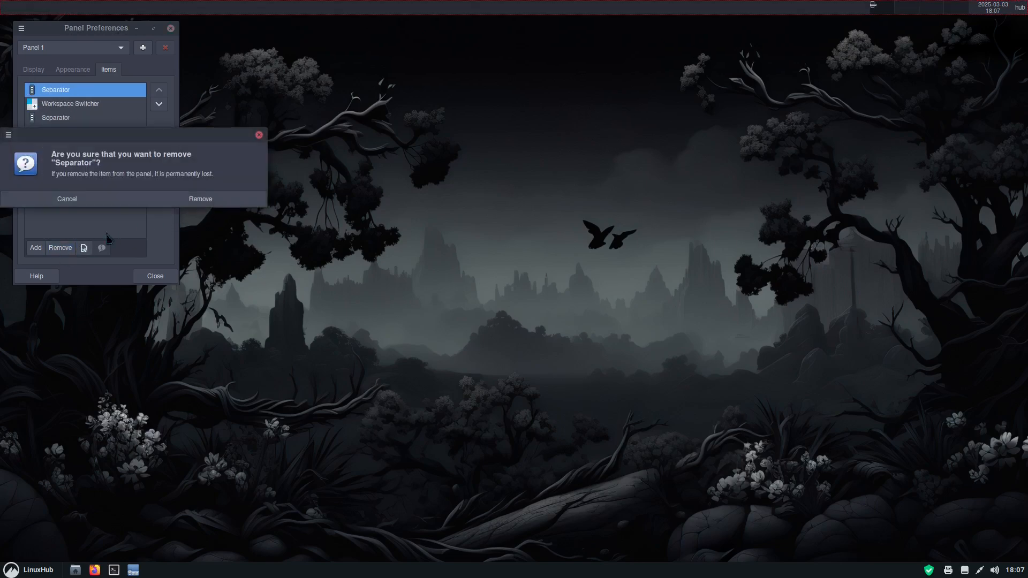
{"action": "left_click", "coordinate": [200, 200]}
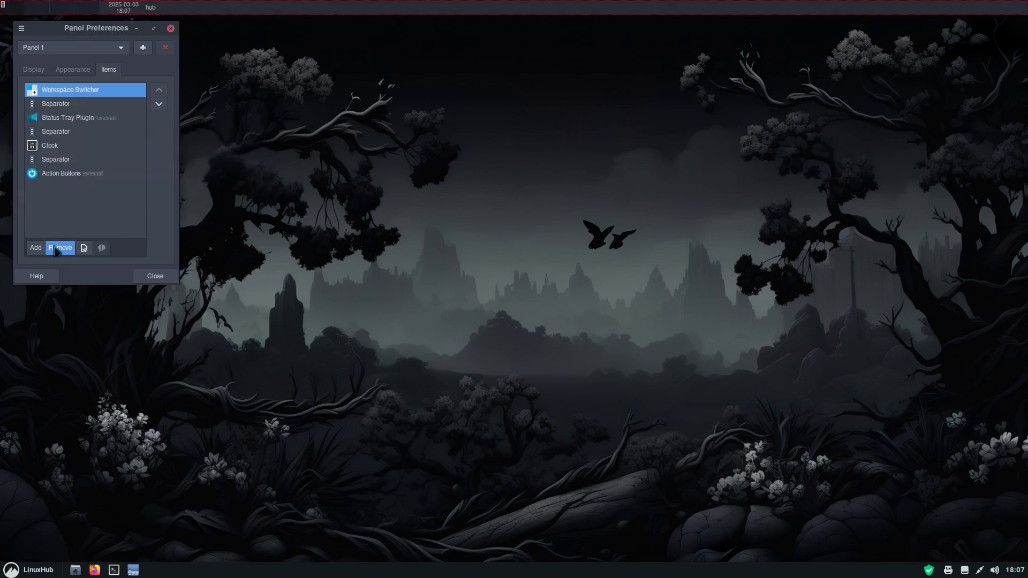
{"action": "left_click", "coordinate": [59, 248]}
{"action": "left_click", "coordinate": [196, 199]}
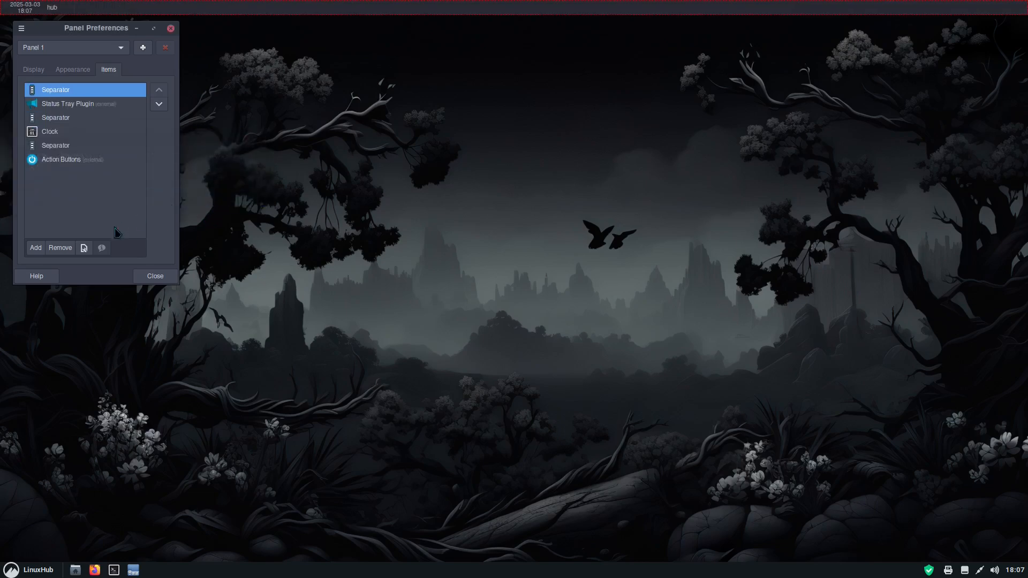
{"action": "left_click", "coordinate": [59, 248]}
{"action": "left_click", "coordinate": [203, 203]}
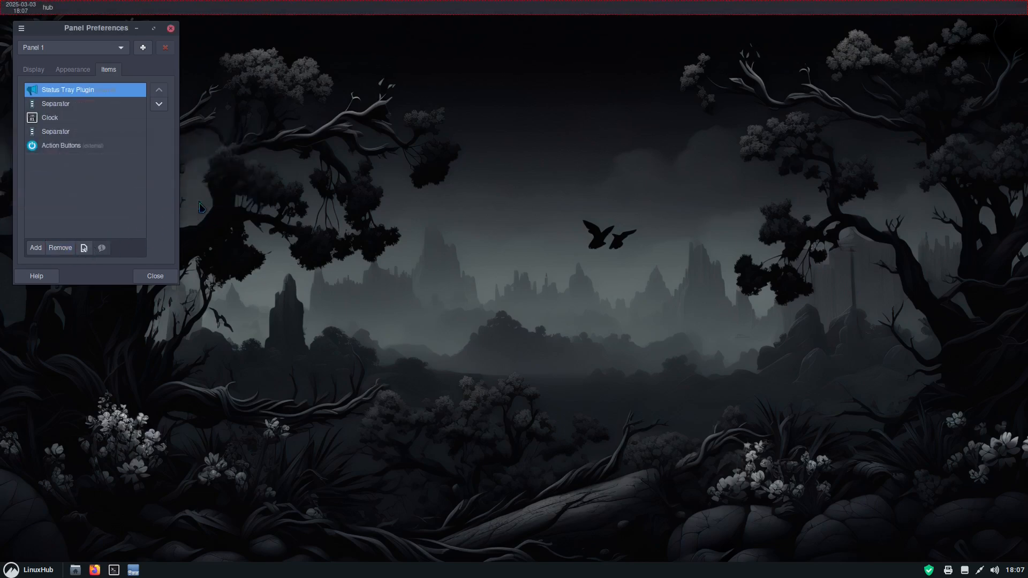
{"action": "left_click", "coordinate": [60, 248]}
{"action": "left_click", "coordinate": [221, 198]}
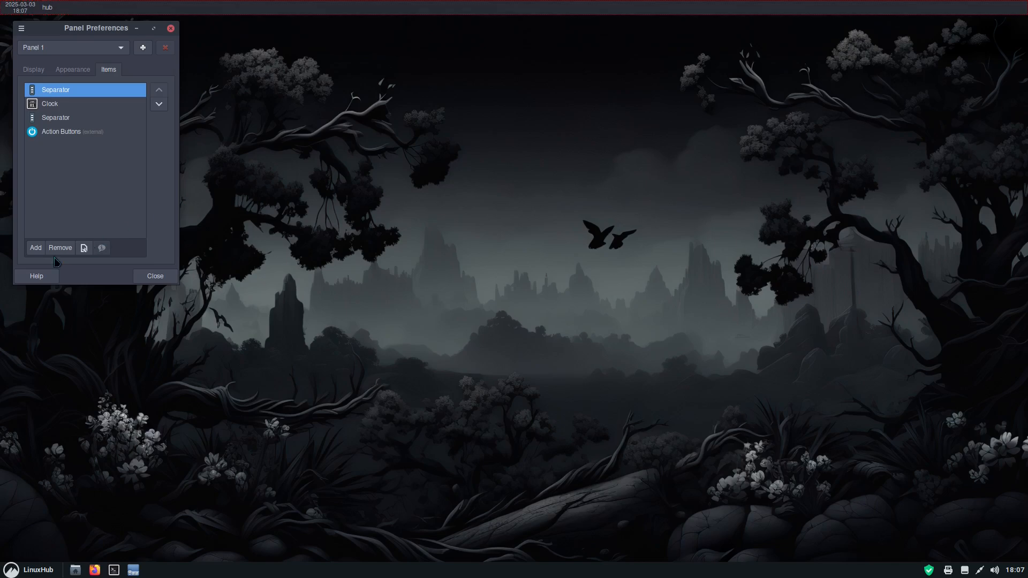
{"action": "left_click", "coordinate": [60, 248]}
{"action": "left_click", "coordinate": [223, 199]}
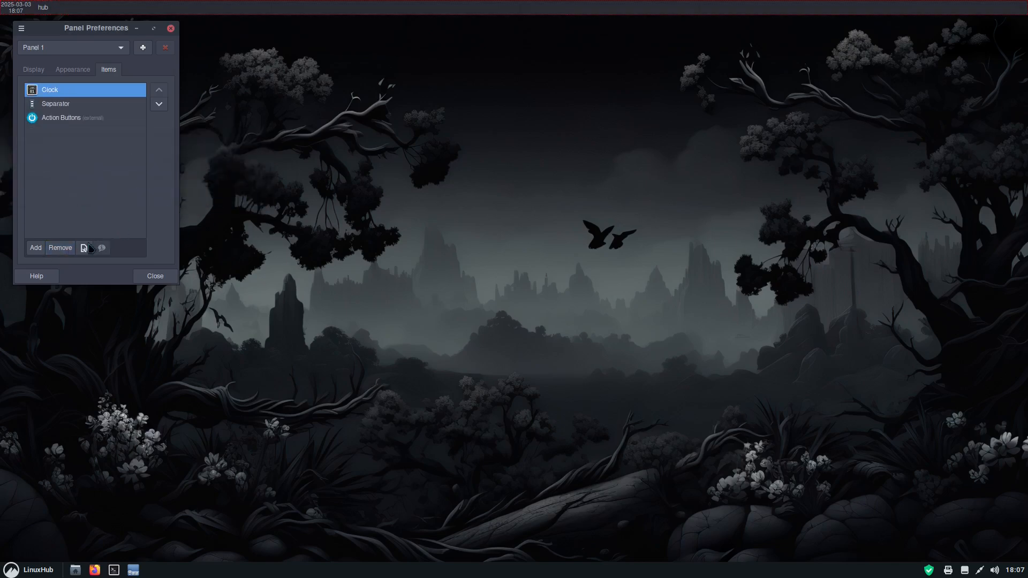
{"action": "left_click", "coordinate": [60, 248]}
{"action": "left_click", "coordinate": [220, 199]}
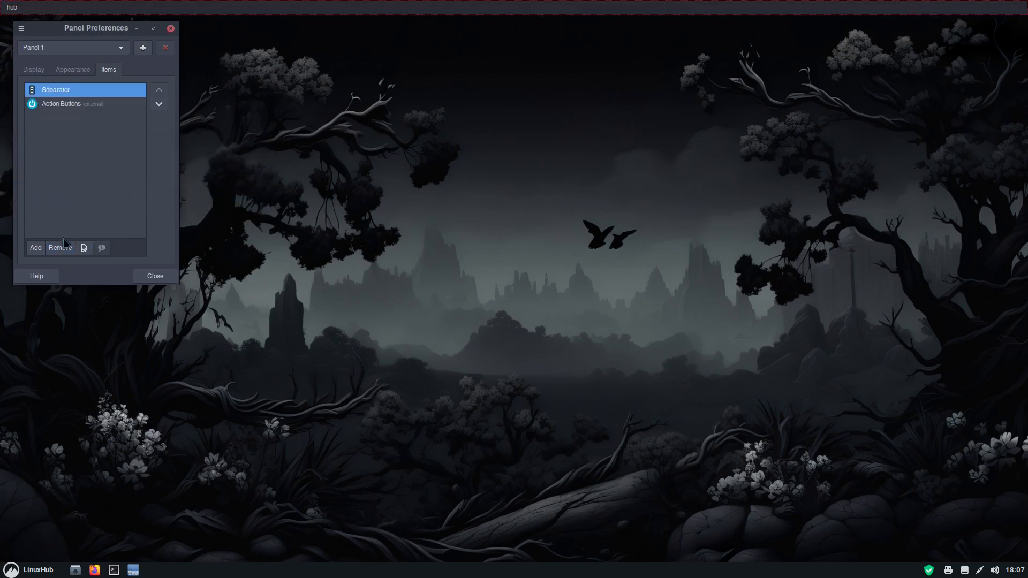
{"action": "left_click", "coordinate": [59, 248]}
{"action": "left_click", "coordinate": [223, 200]}
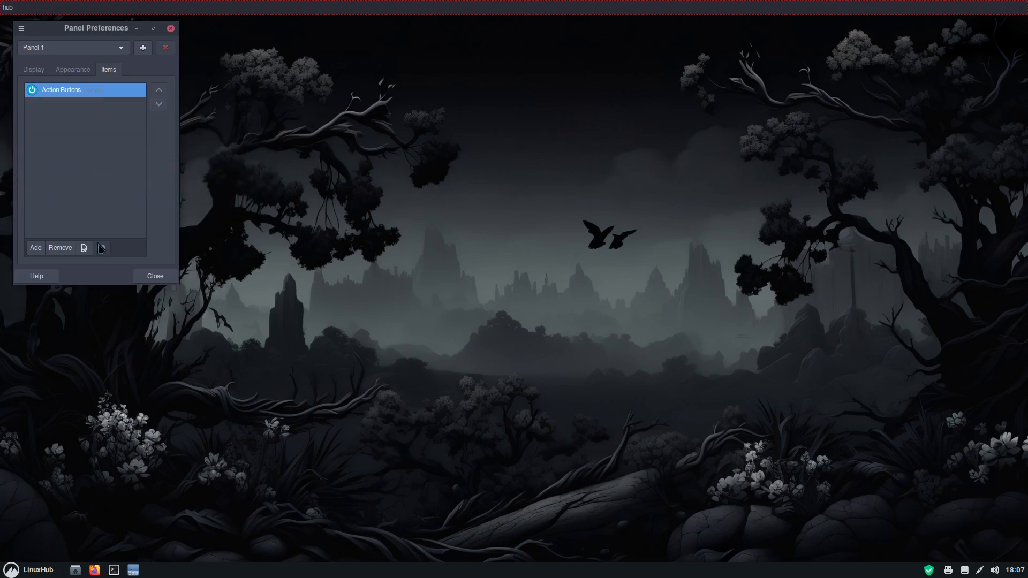
{"action": "left_click", "coordinate": [59, 248]}
{"action": "left_click", "coordinate": [237, 198]}
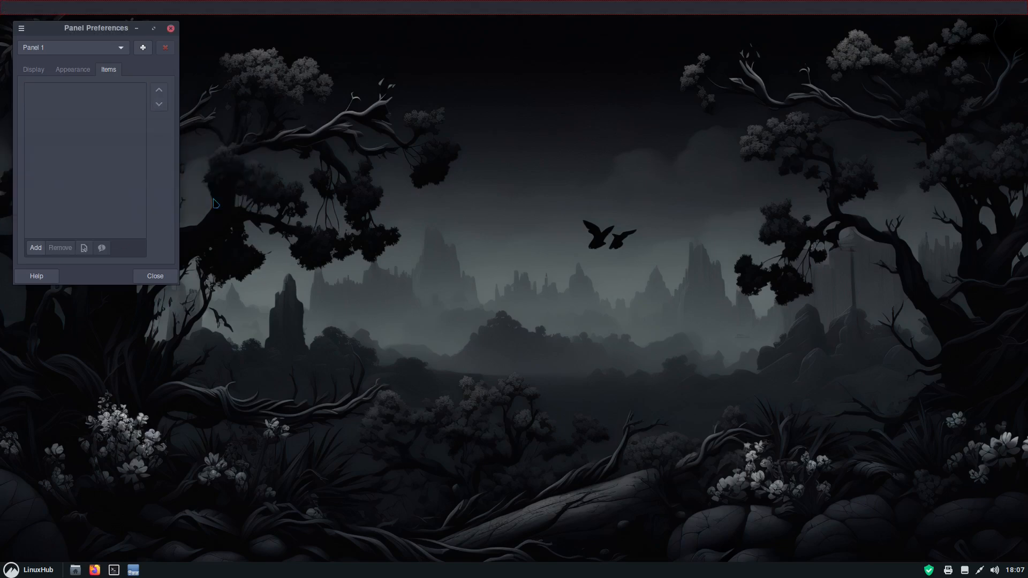
Add the Whisker Menu item to Panel 1 and close the Add New Items dialog.
{"action": "left_click", "coordinate": [36, 248]}
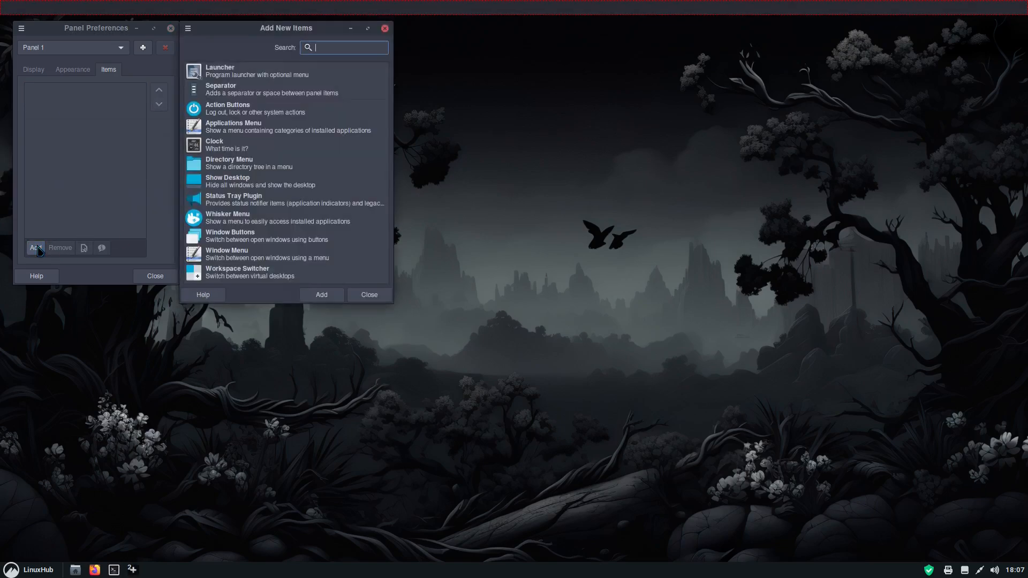
{"action": "left_click", "coordinate": [274, 220]}
{"action": "left_click", "coordinate": [322, 294]}
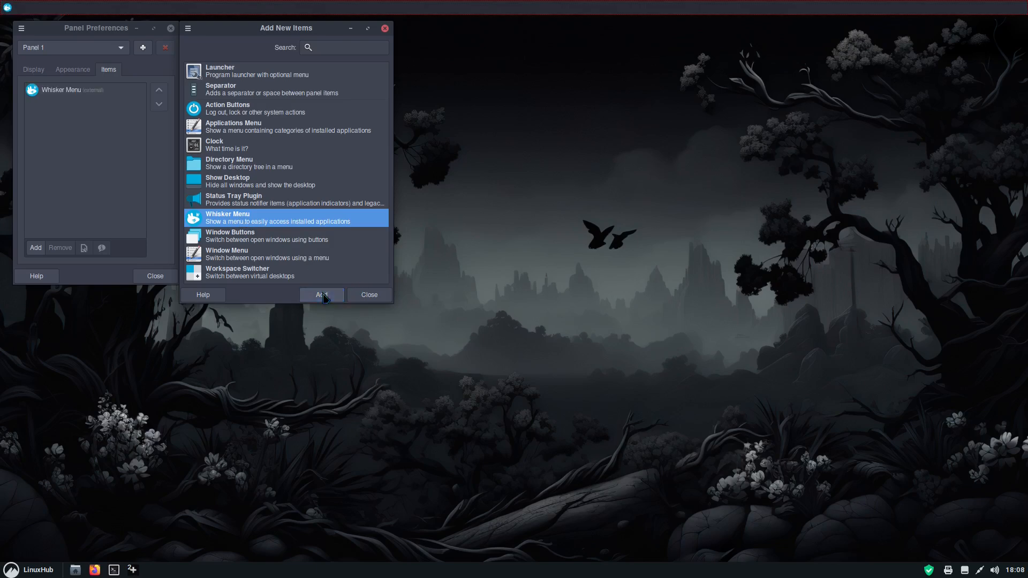
{"action": "left_click", "coordinate": [369, 295]}
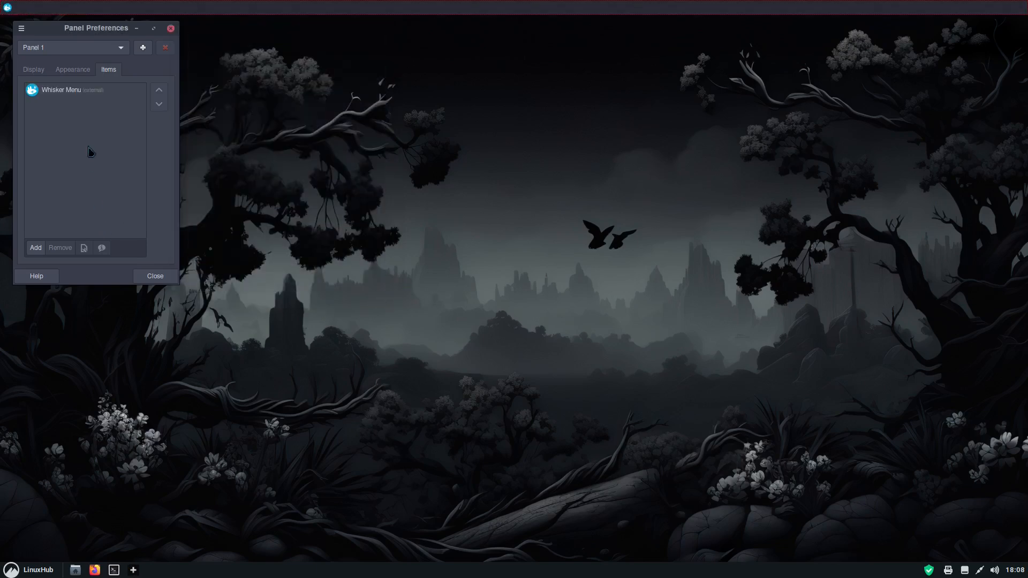
Open the Whisker Menu from the Xfce panel to examine its categories, and dismiss it.
{"action": "left_click", "coordinate": [59, 91]}
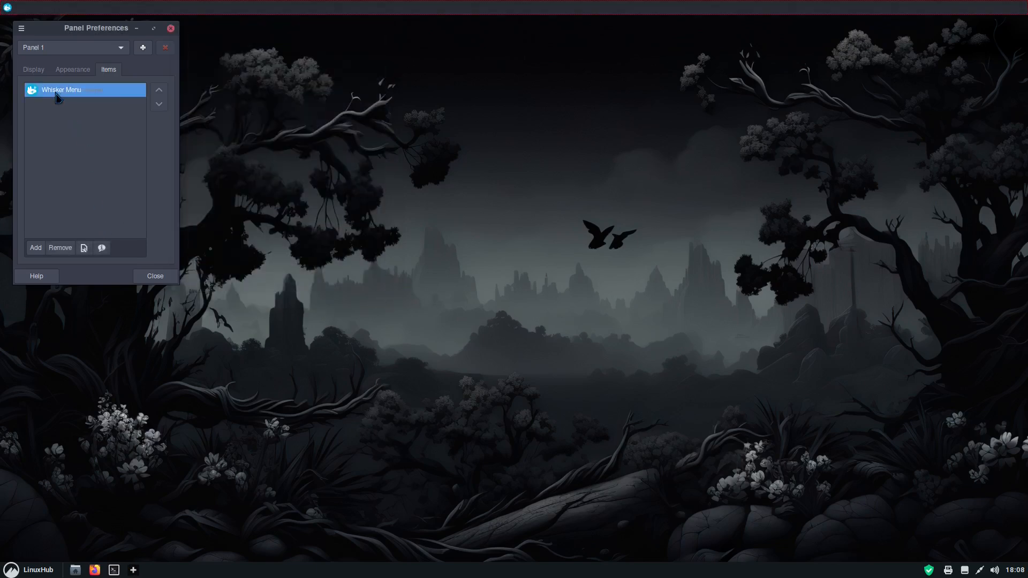
{"action": "left_click", "coordinate": [7, 7]}
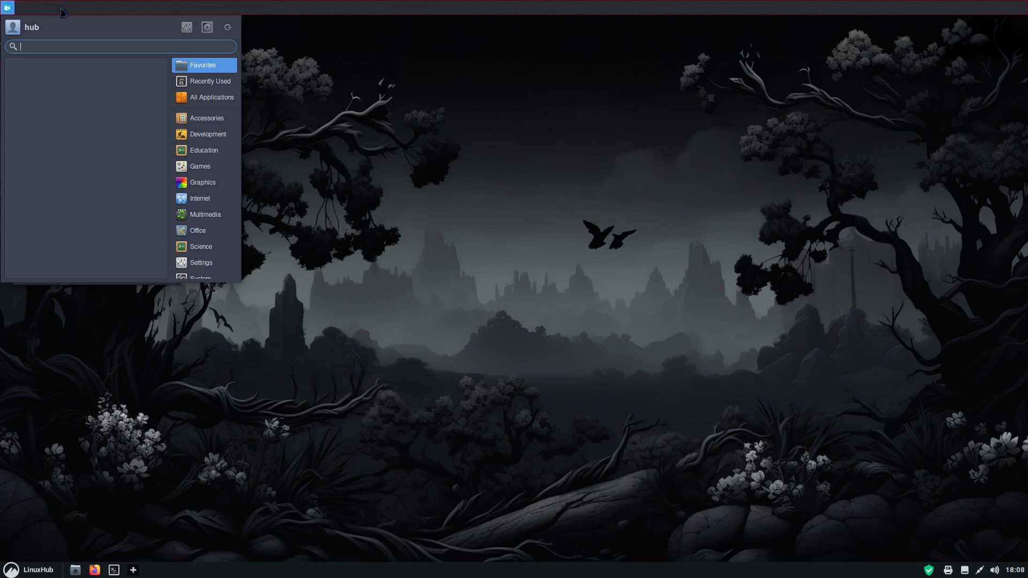
{"action": "left_click", "coordinate": [317, 57]}
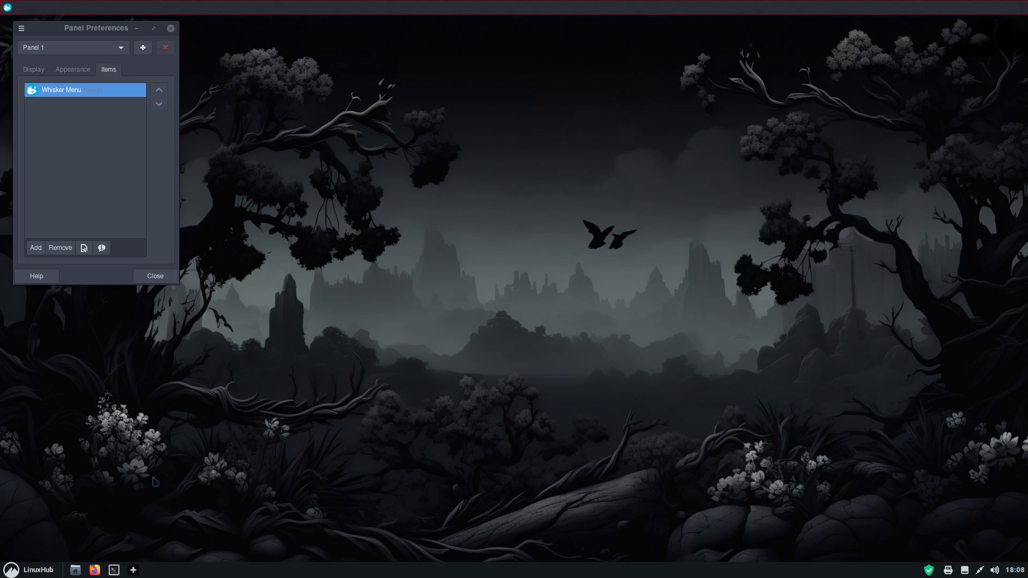
Enter exit in the terminal running xfce4-panel and close that terminal window, ending its running process.
{"action": "left_click", "coordinate": [114, 570]}
{"action": "key", "text": "Return"}
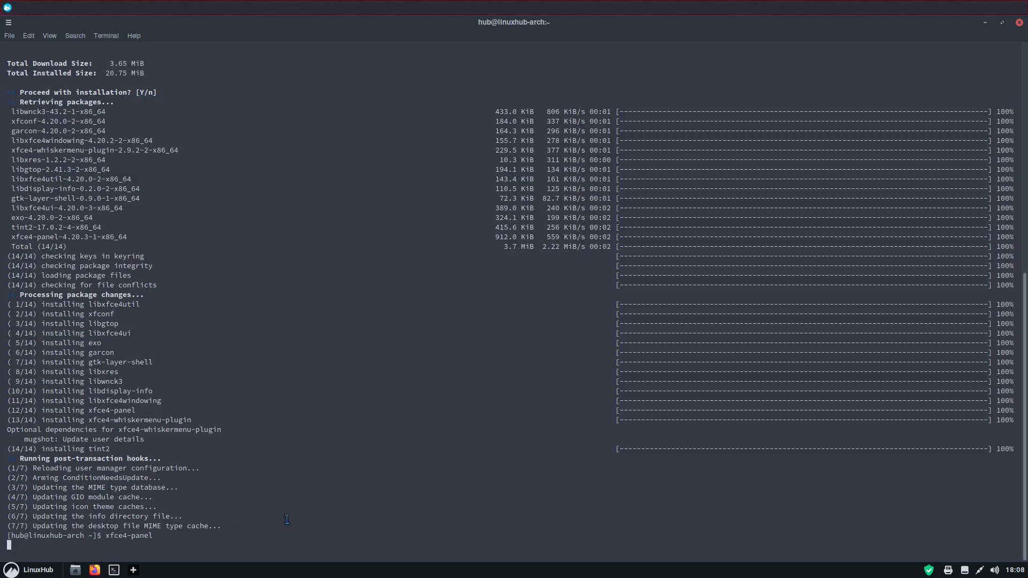
{"action": "type", "text": "exit"}
{"action": "key", "text": "Return"}
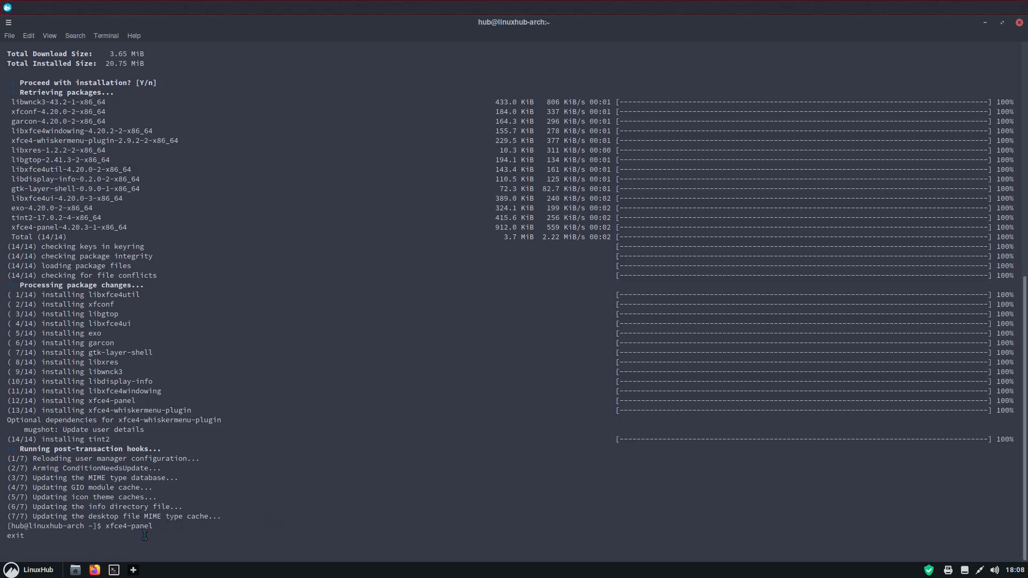
{"action": "right_click", "coordinate": [116, 572]}
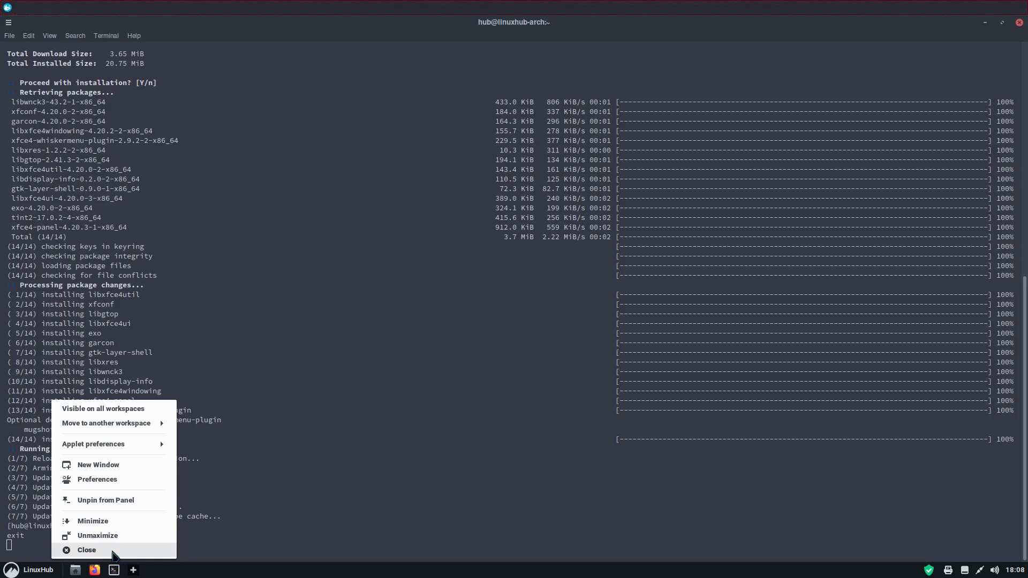
{"action": "left_click", "coordinate": [113, 552]}
{"action": "left_click", "coordinate": [581, 337]}
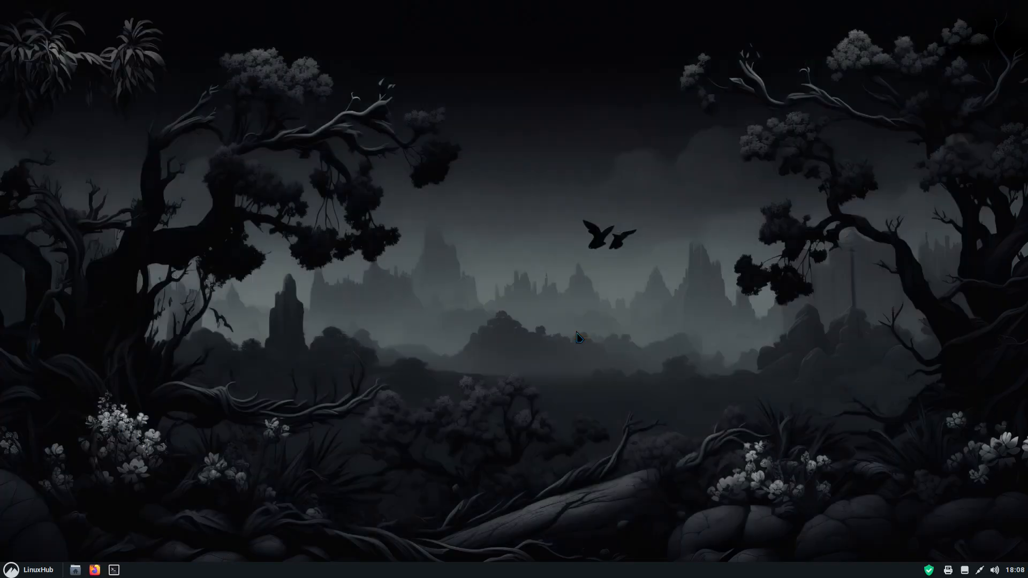
Start the Xfce panel from a new terminal with "screen xfce4-panel" and close the terminal, confirming the closure.
{"action": "left_click", "coordinate": [114, 571]}
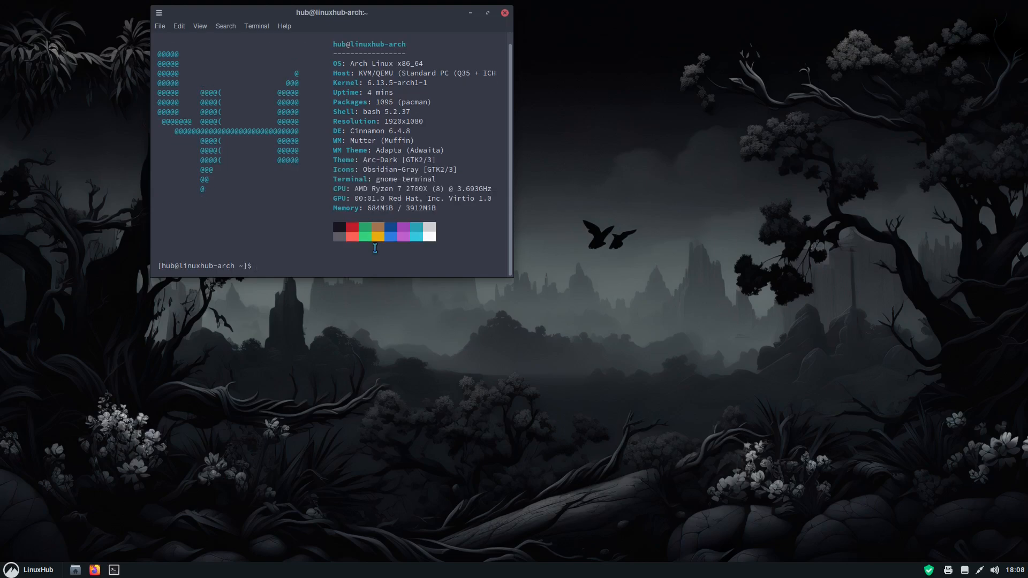
{"action": "type", "text": "screen xfce4-panel"}
{"action": "key", "text": "Return"}
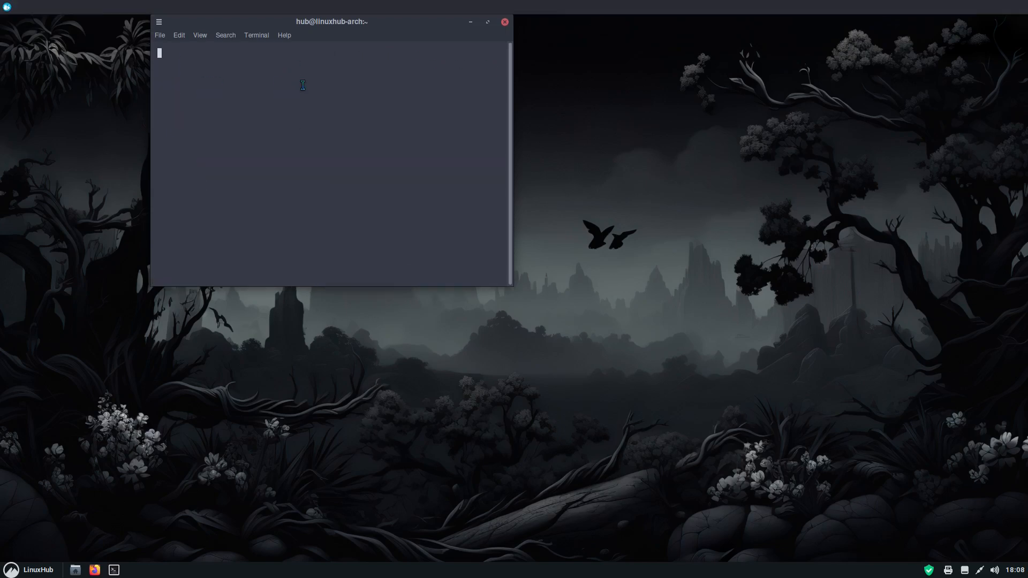
{"action": "left_click_drag", "start_coordinate": [396, 24], "coordinate": [407, 110]}
{"action": "left_click", "coordinate": [516, 109]}
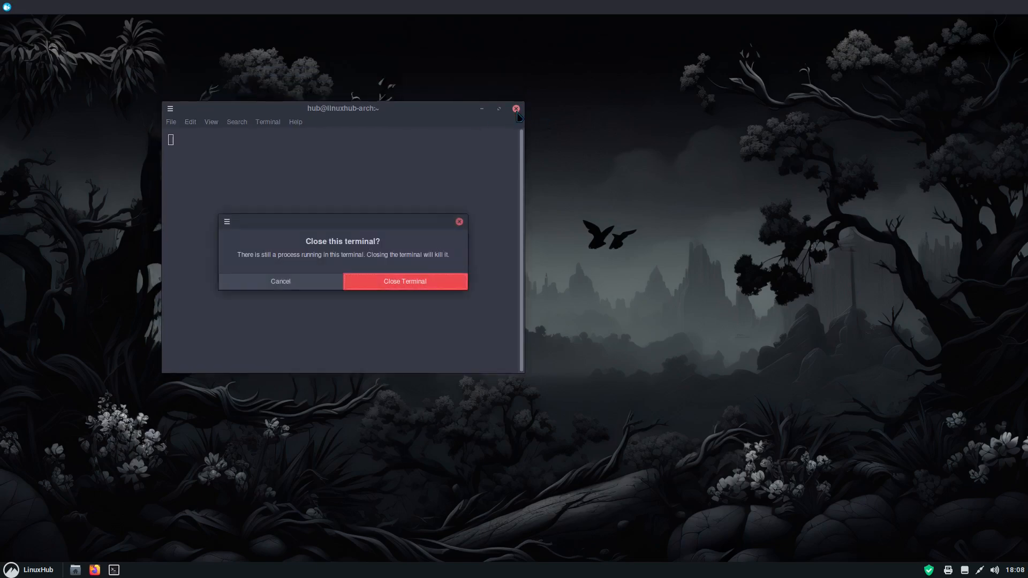
{"action": "left_click", "coordinate": [394, 284]}
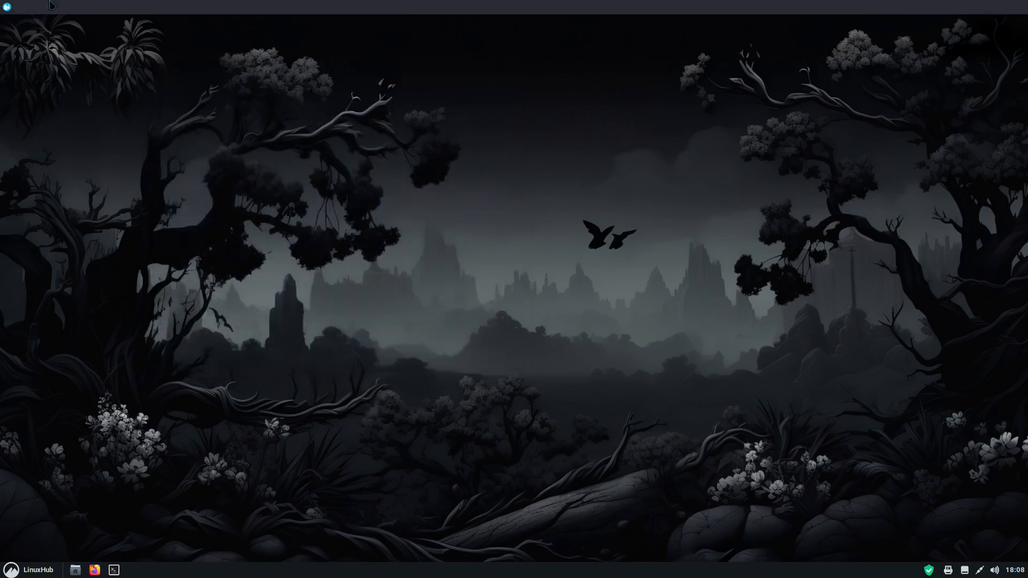
Open and close the Whisker Menu, and bring up and dismiss the session dialog from the Cinnamon menu.
{"action": "left_click", "coordinate": [6, 6]}
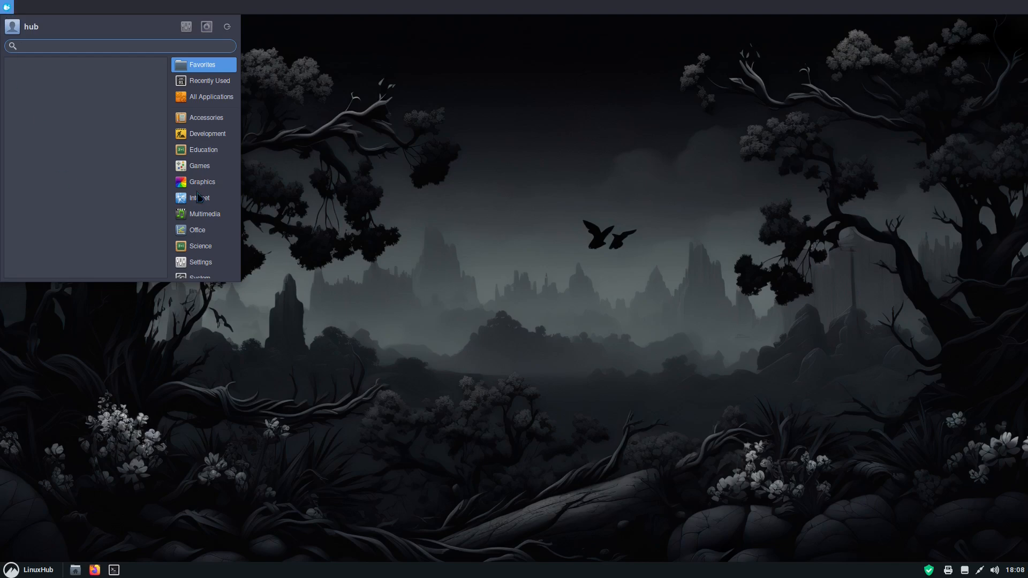
{"action": "left_click", "coordinate": [5, 6]}
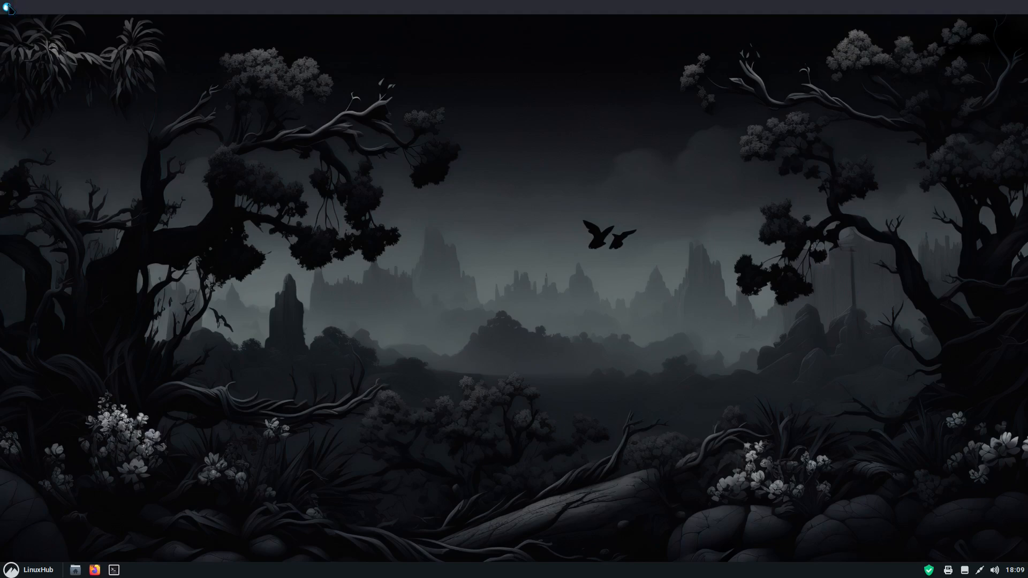
{"action": "left_click", "coordinate": [11, 571]}
{"action": "left_click", "coordinate": [22, 544]}
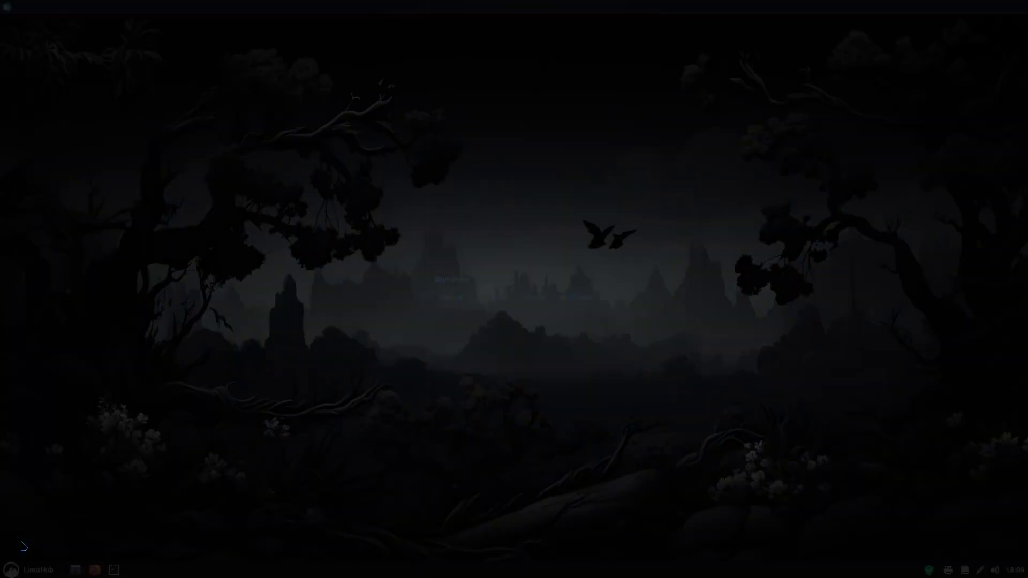
{"action": "left_click", "coordinate": [450, 299]}
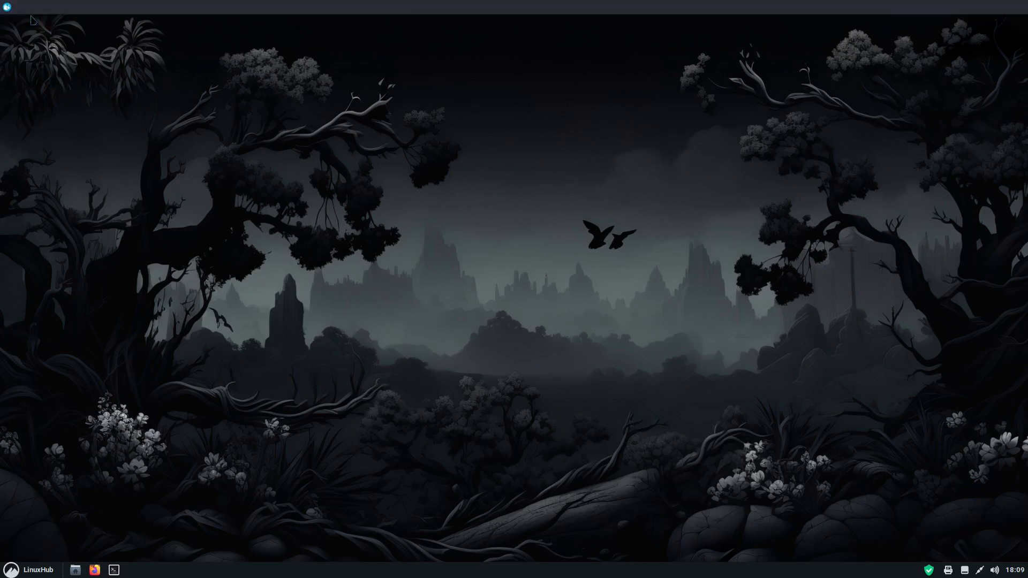
In the properties of Panel 1's Whisker Menu item, position categories on the left and enable switching categories by hovering.
{"action": "left_click", "coordinate": [7, 7]}
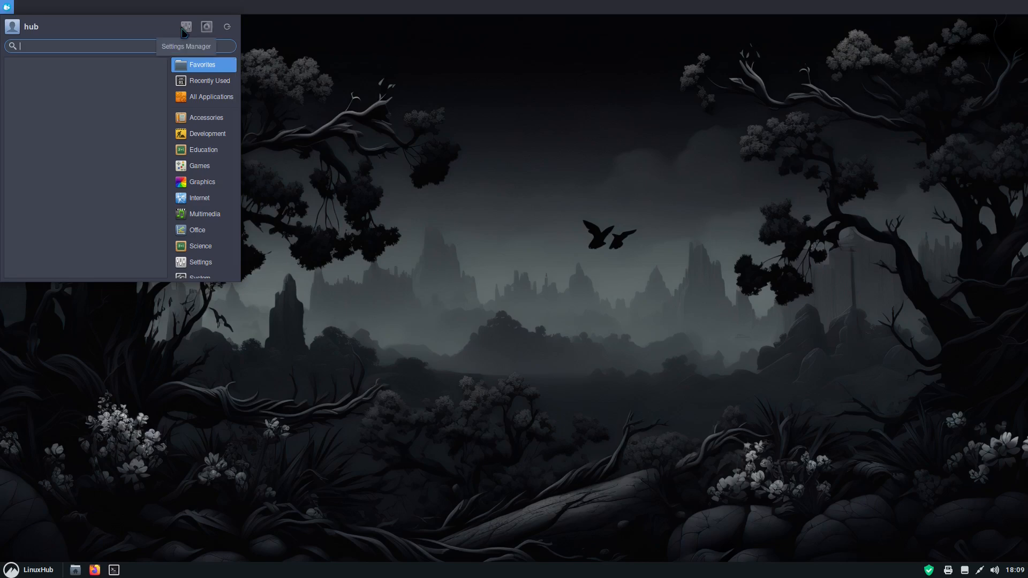
{"action": "right_click", "coordinate": [358, 7]}
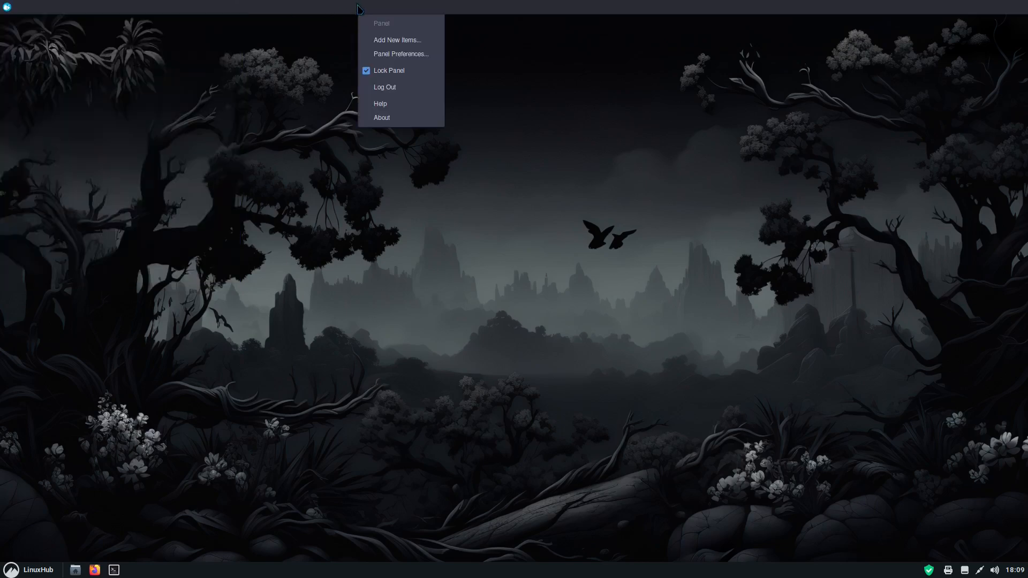
{"action": "left_click", "coordinate": [410, 55]}
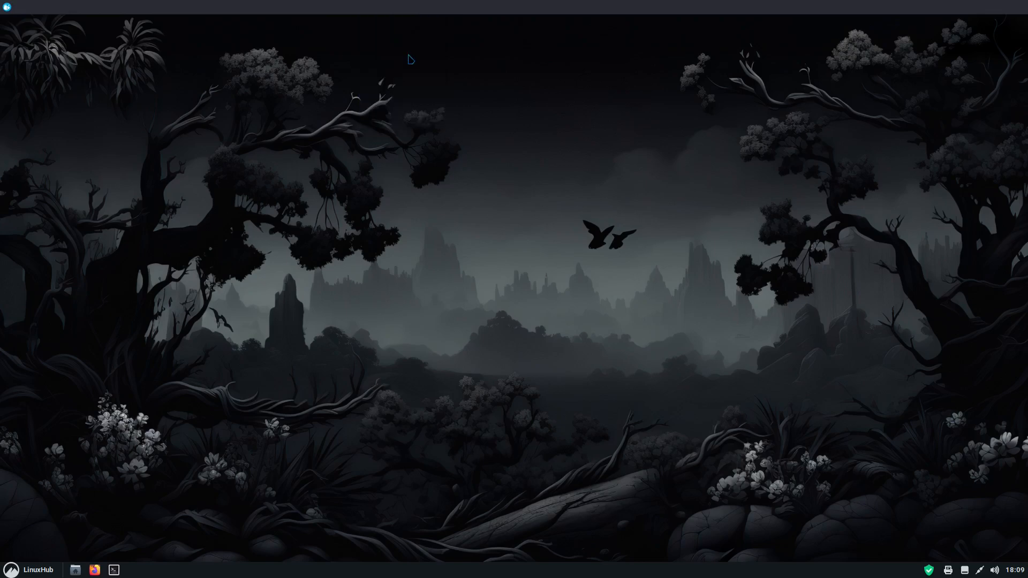
{"action": "left_click", "coordinate": [109, 71]}
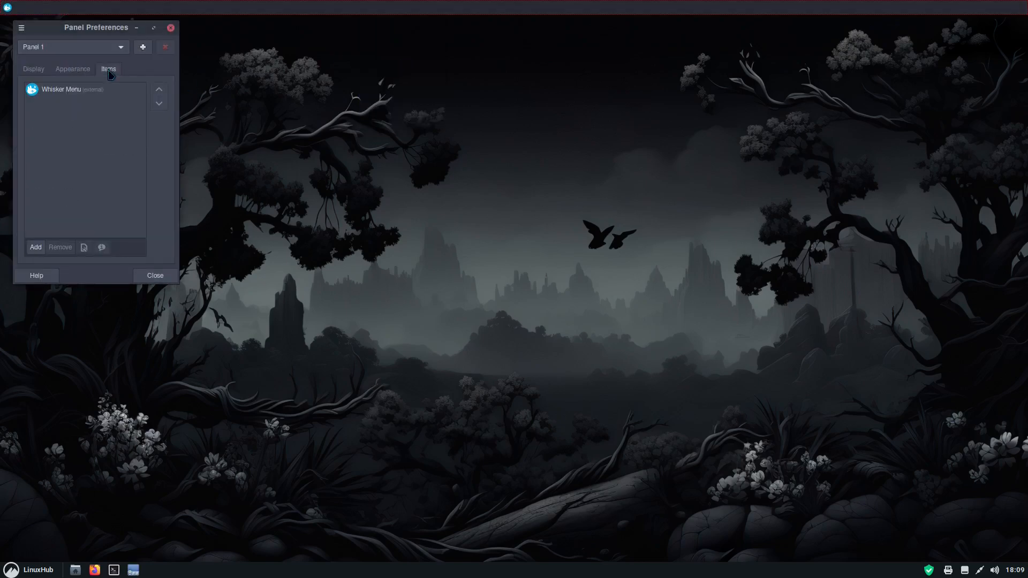
{"action": "left_click", "coordinate": [69, 89]}
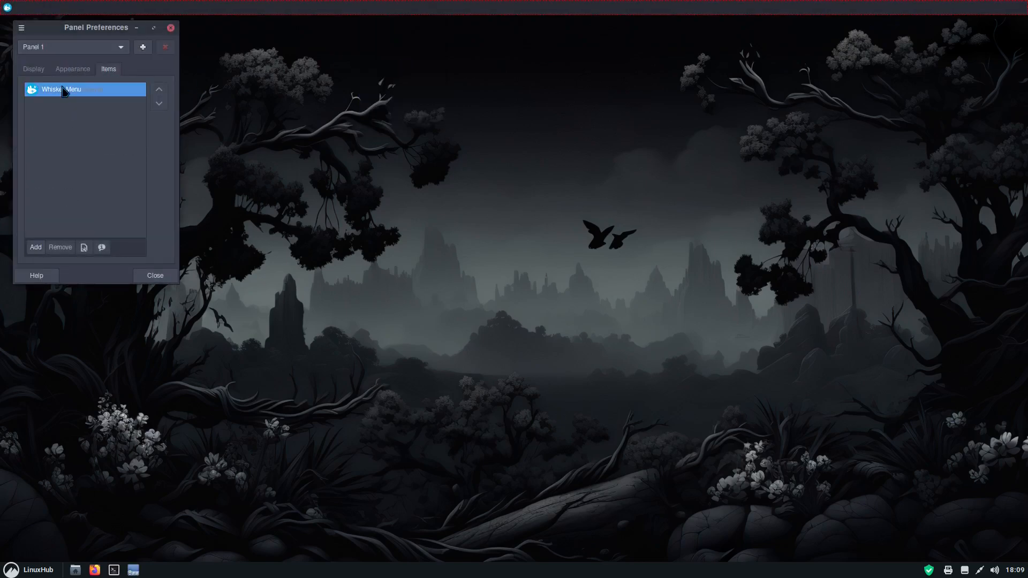
{"action": "left_click", "coordinate": [84, 247]}
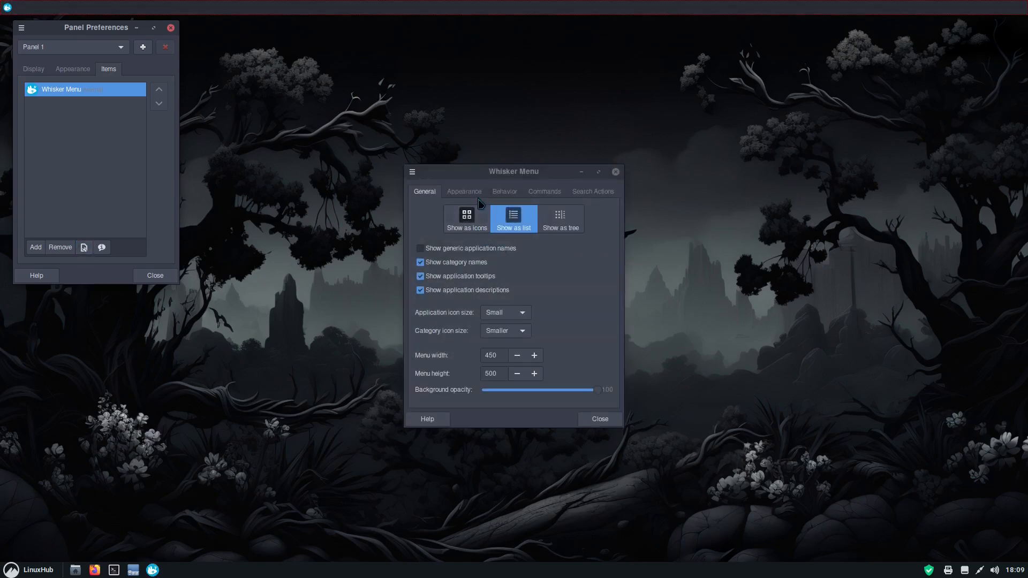
{"action": "left_click", "coordinate": [460, 194]}
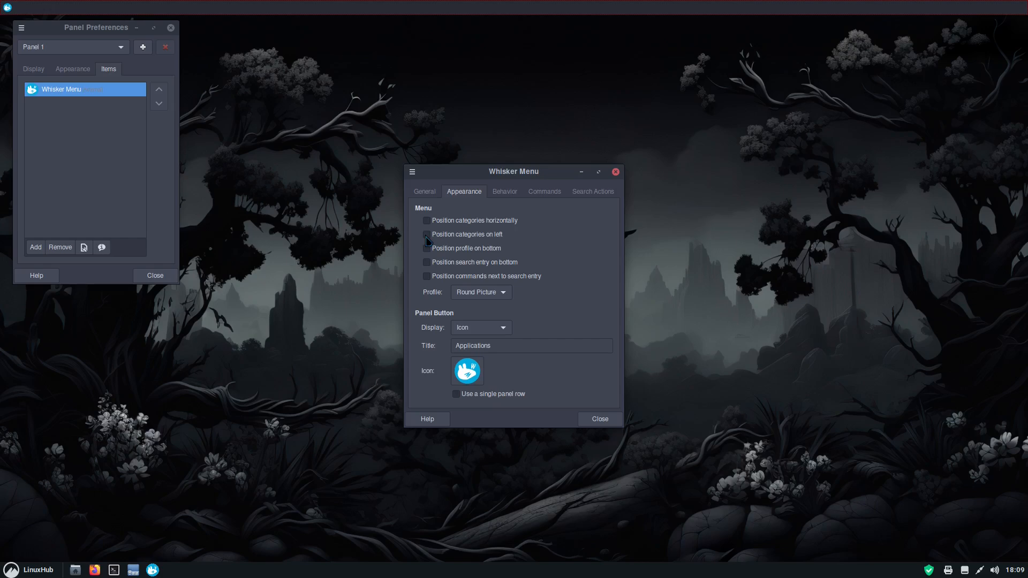
{"action": "left_click", "coordinate": [506, 193]}
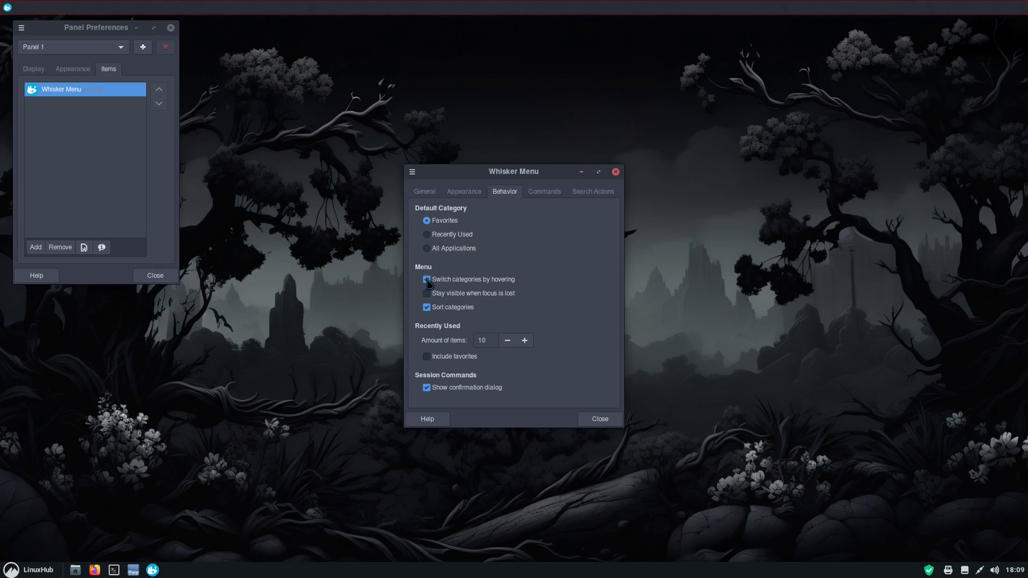
Set the Whisker Menu's Settings Manager command to cinnamon-settings.
{"action": "left_click", "coordinate": [545, 194]}
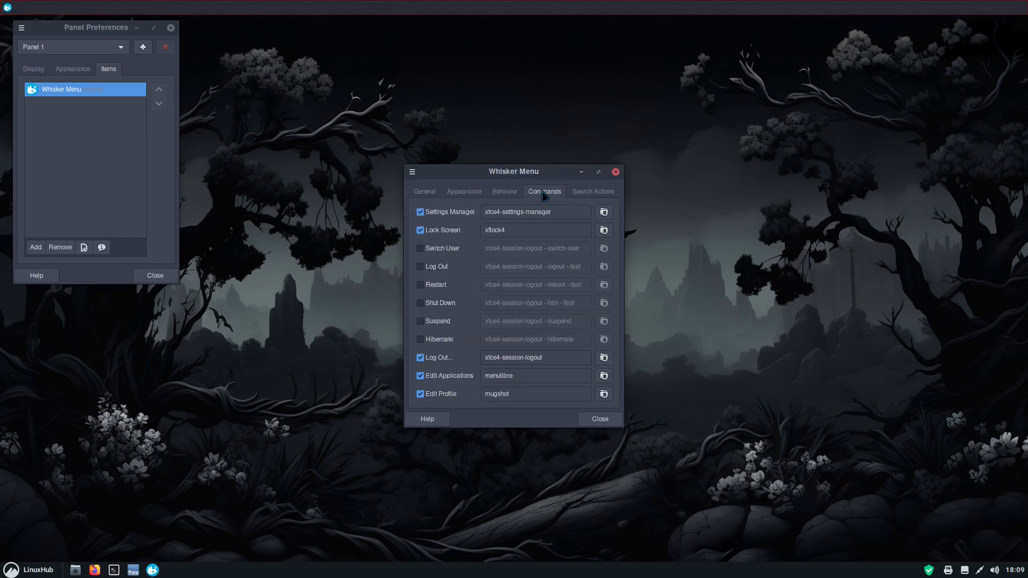
{"action": "triple_click", "coordinate": [516, 212]}
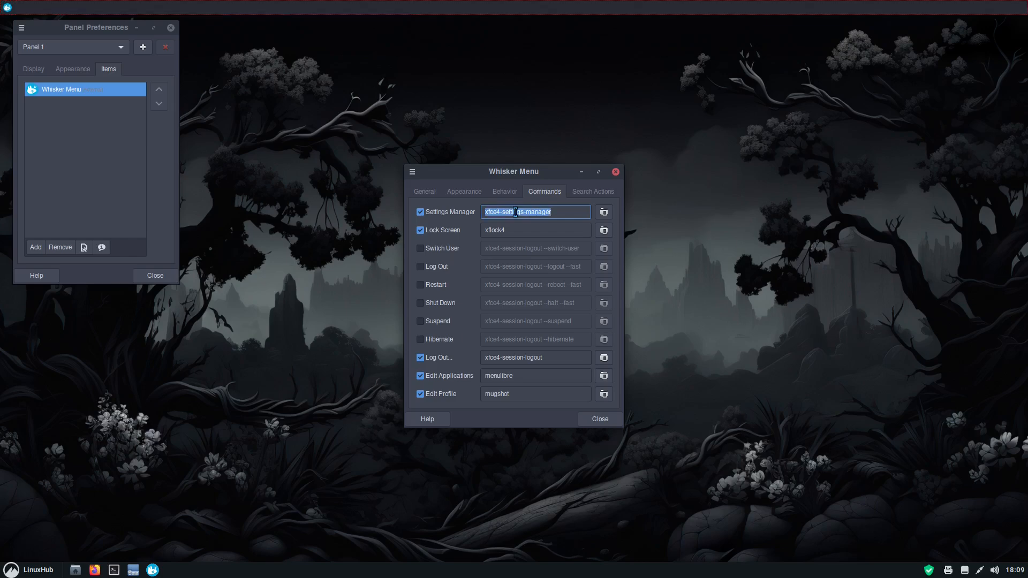
{"action": "type", "text": "cinnamon-settings"}
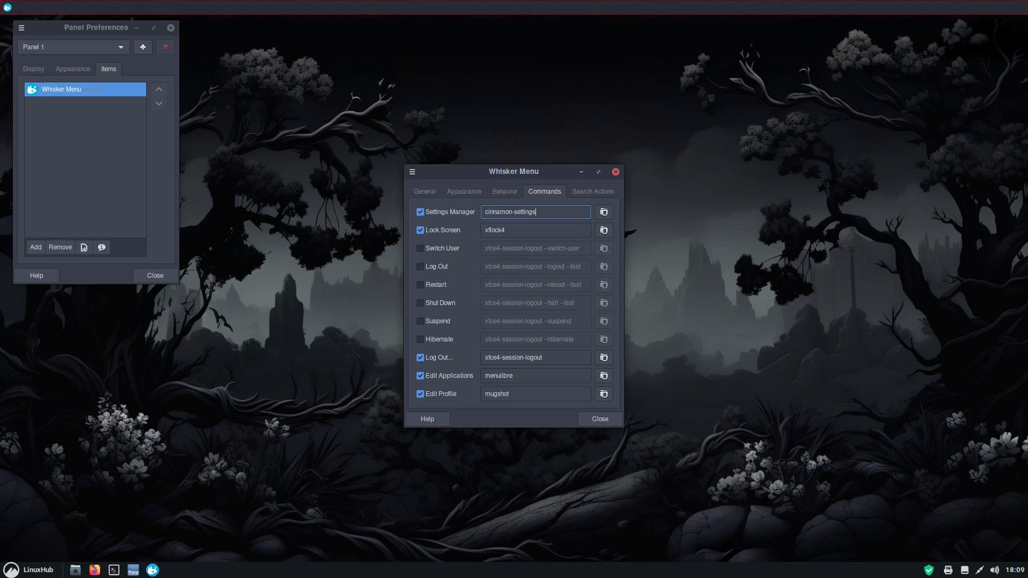
Test the Settings Manager shortcut by launching it from the Whisker Menu, and close the System Settings window.
{"action": "left_click", "coordinate": [8, 7]}
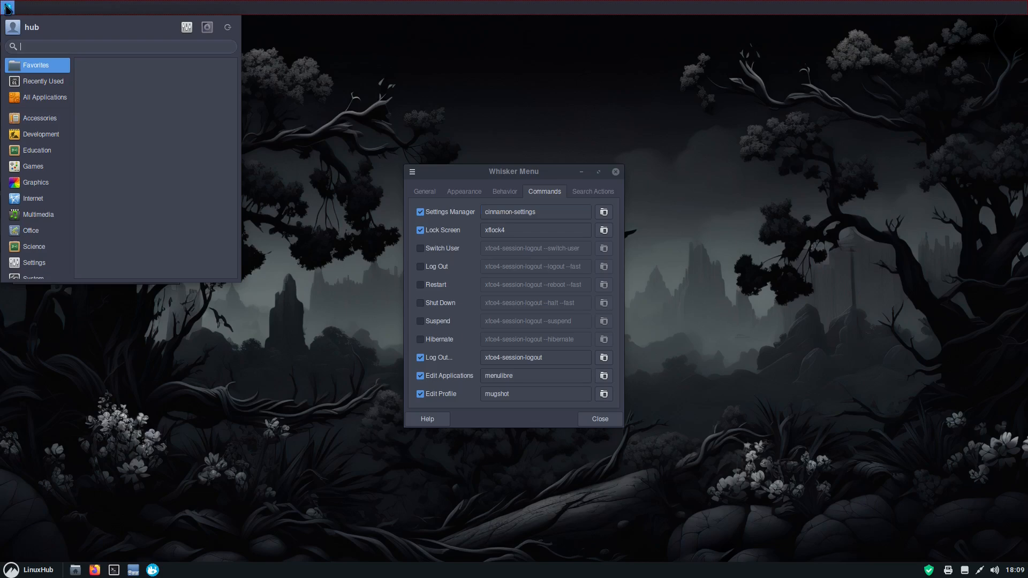
{"action": "left_click", "coordinate": [187, 28]}
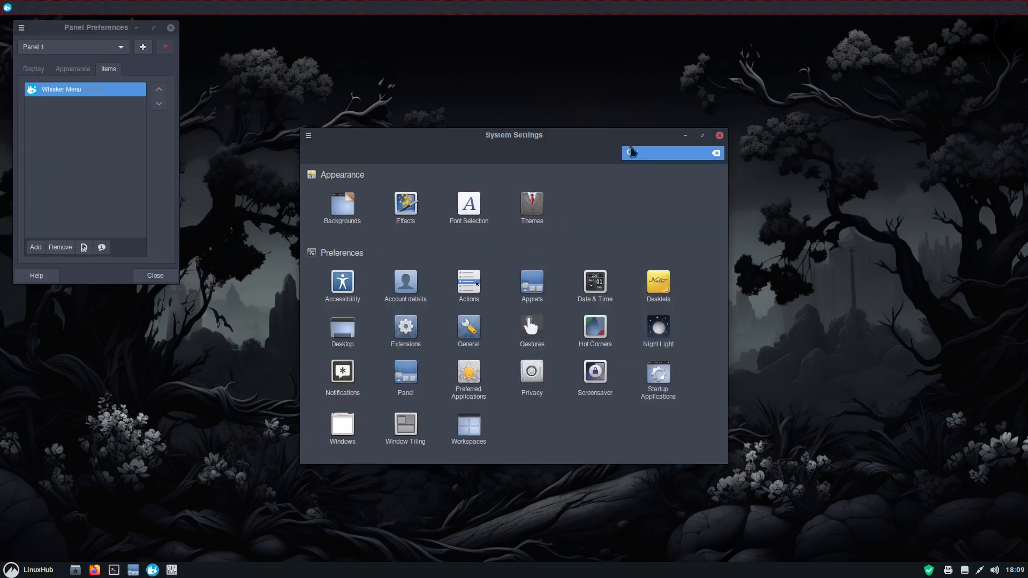
{"action": "left_click", "coordinate": [720, 137]}
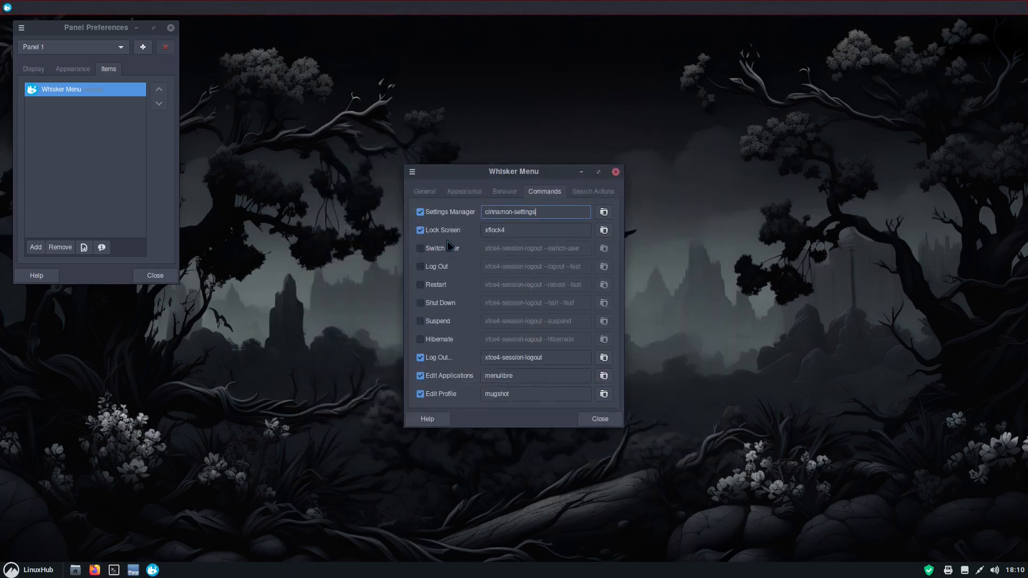
Replace the Whisker Menu's "Log Out..." command and test its shortcut from the menu.
{"action": "triple_click", "coordinate": [510, 356]}
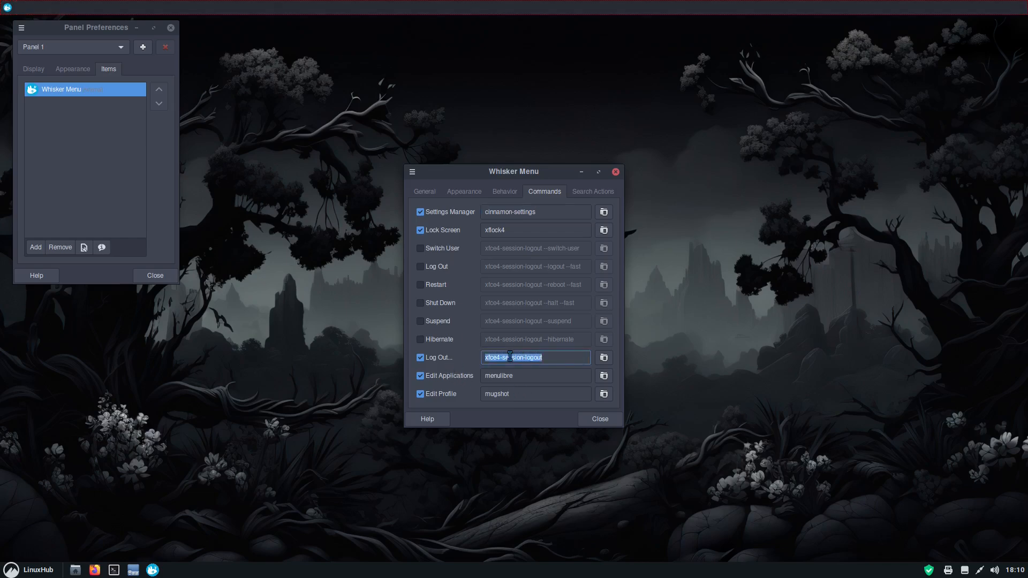
{"action": "type", "text": "c"}
{"action": "left_click", "coordinate": [6, 6]}
{"action": "left_click", "coordinate": [230, 28]}
In Firefox, search for "cinnamon power thru terminal" and open the Unix & Linux question about Cinnamon's shutdown menu via command line.
{"action": "left_click", "coordinate": [95, 570]}
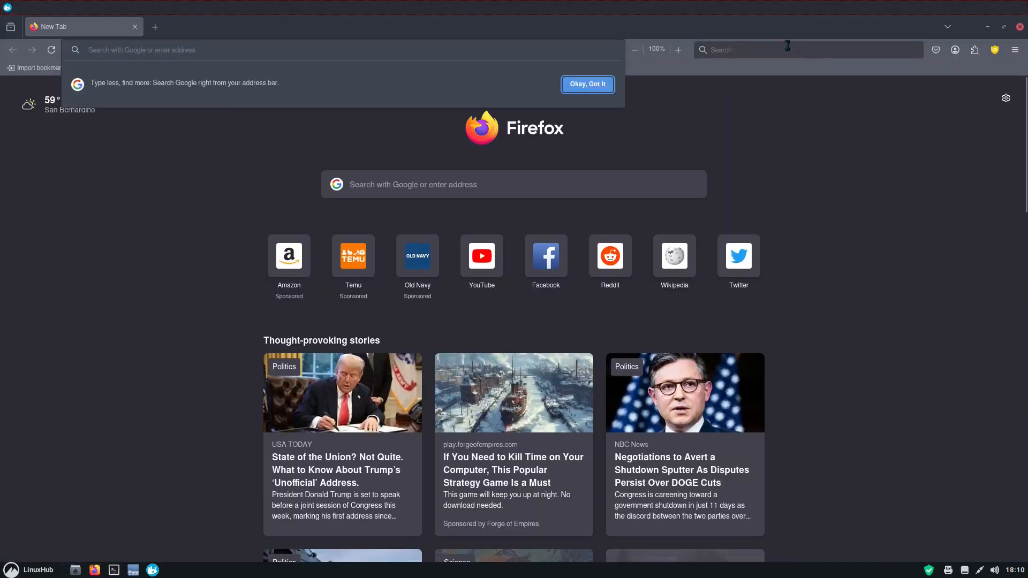
{"action": "left_click", "coordinate": [729, 49]}
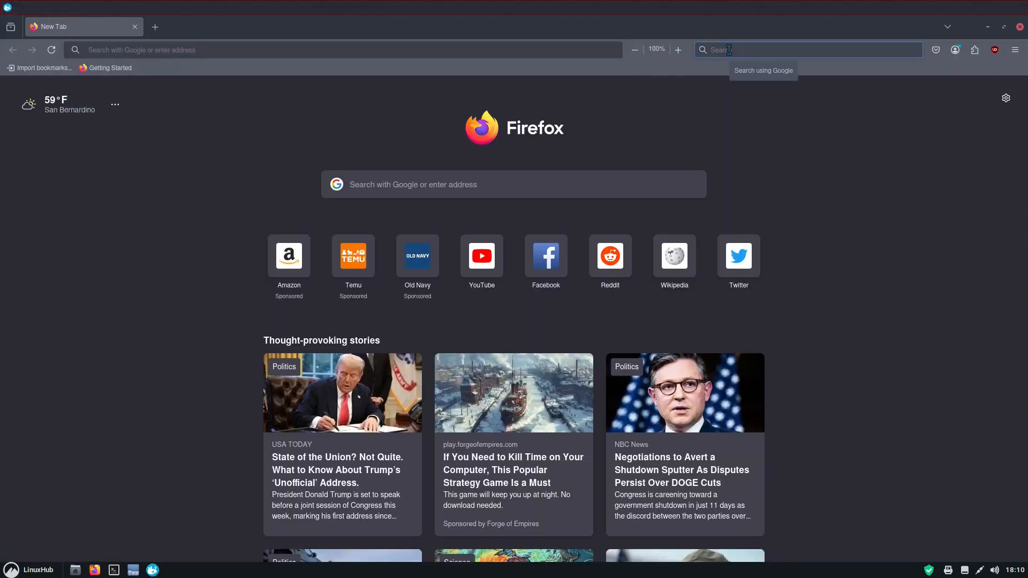
{"action": "type", "text": "cinnamon"}
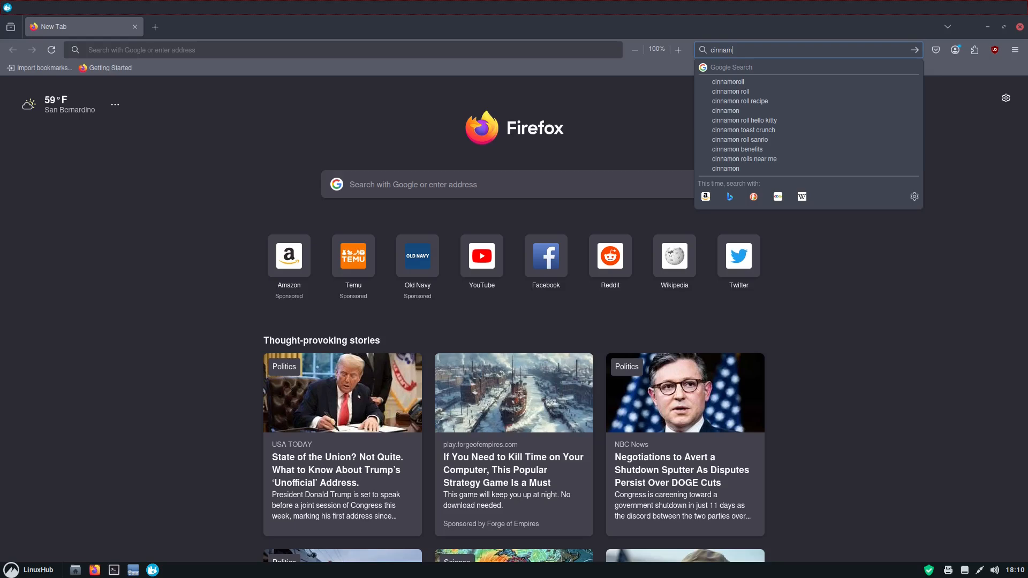
{"action": "type", "text": " power thru terminal"}
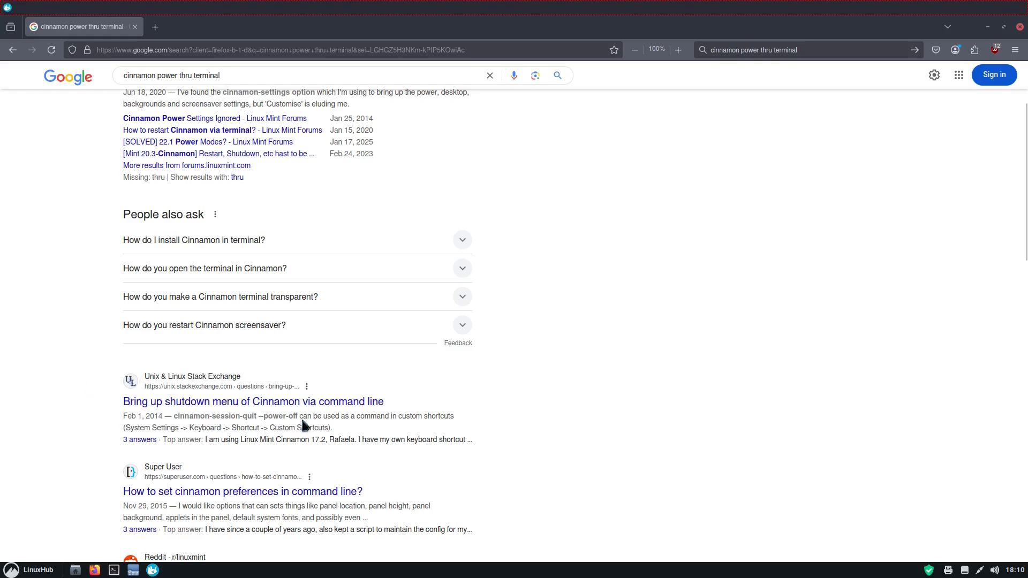
{"action": "left_click", "coordinate": [278, 407]}
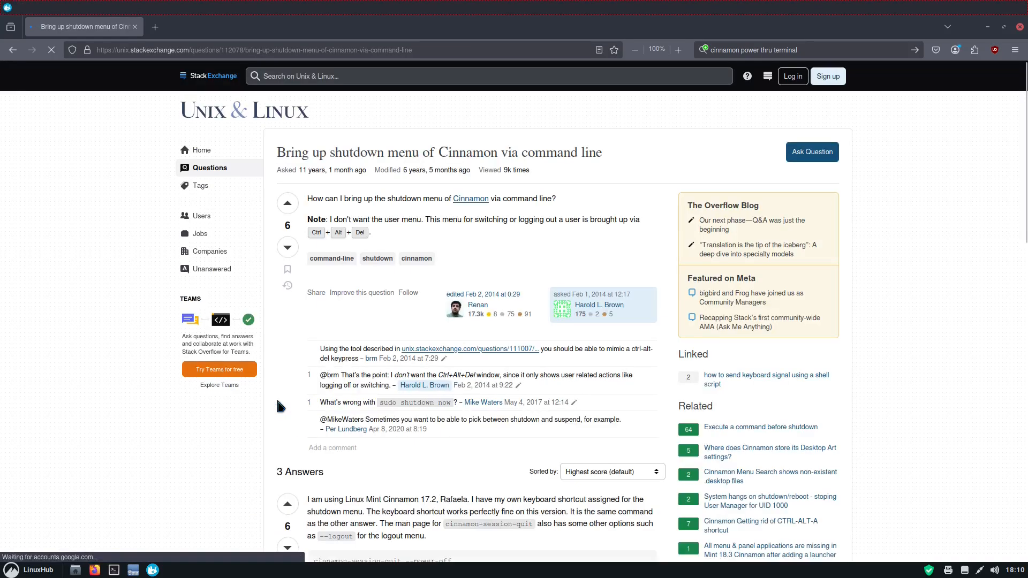
Copy "cinnamon-session-quit --power-off" from the first answer and paste it as the Whisker Menu's "Log Out..." command.
{"action": "scroll", "coordinate": [412, 329], "scroll_direction": "down", "scroll_amount": 4}
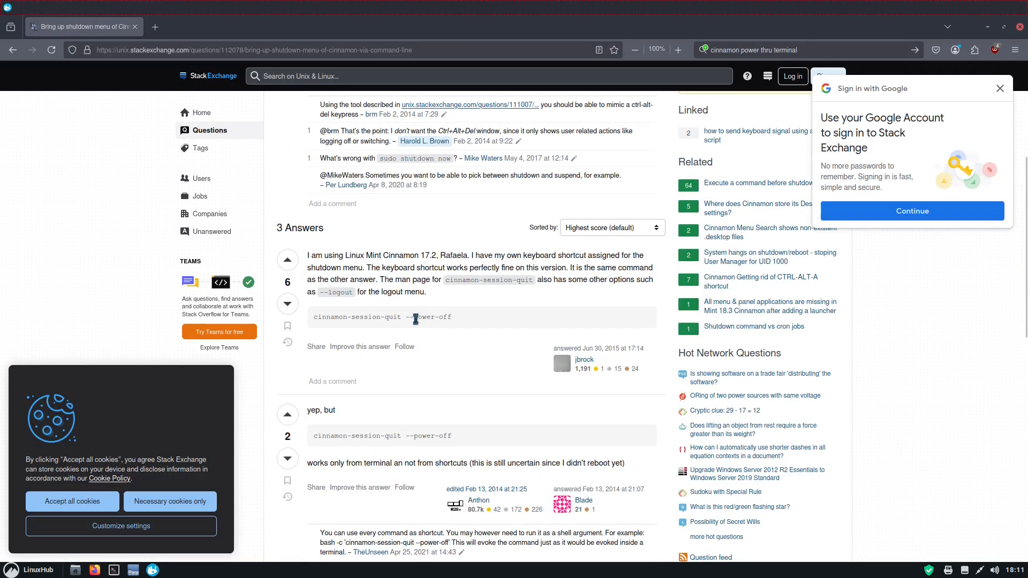
{"action": "triple_click", "coordinate": [423, 317]}
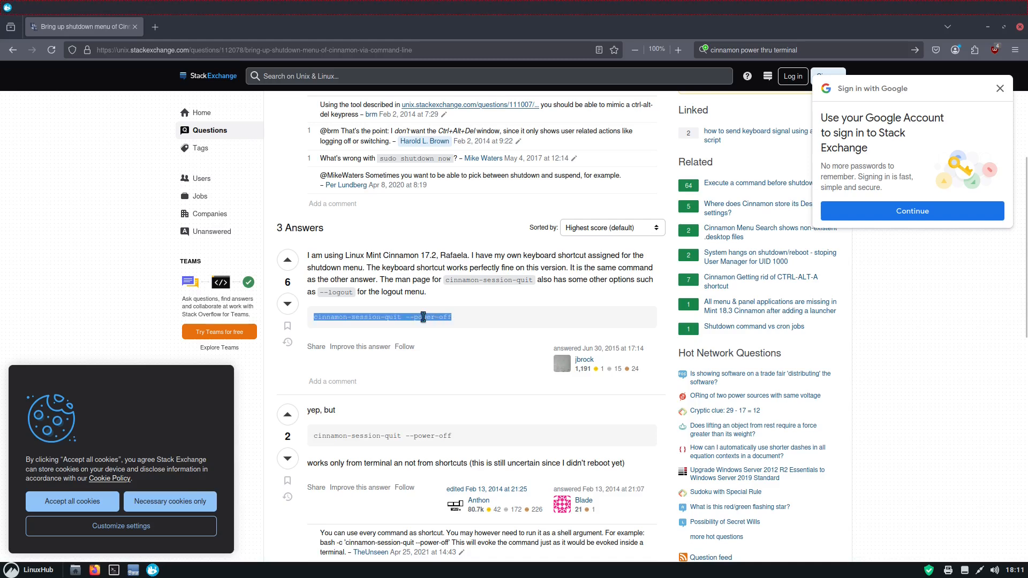
{"action": "right_click", "coordinate": [423, 317]}
{"action": "left_click", "coordinate": [444, 326]}
{"action": "left_click", "coordinate": [988, 26]}
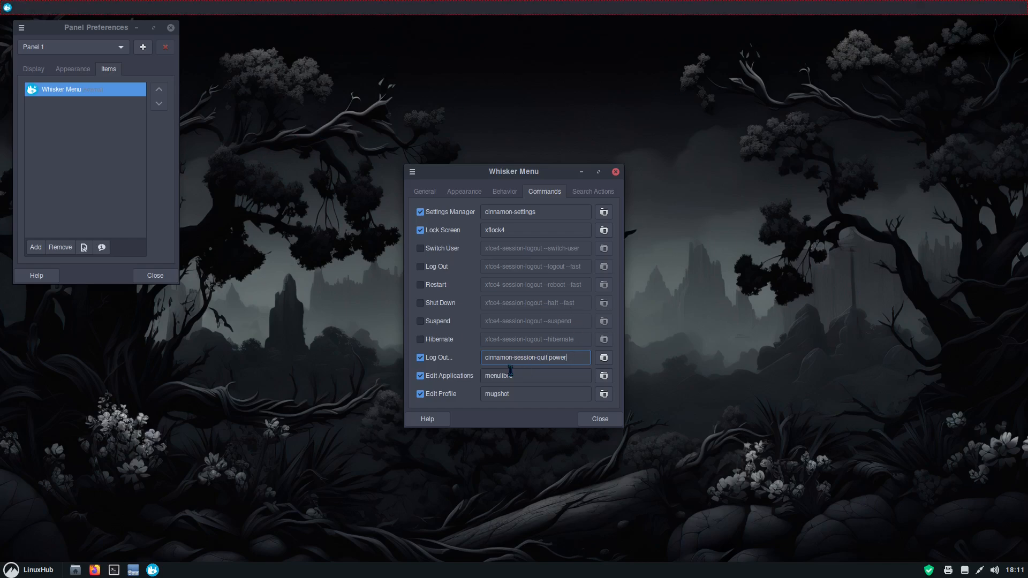
{"action": "triple_click", "coordinate": [508, 359]}
{"action": "right_click", "coordinate": [509, 358]}
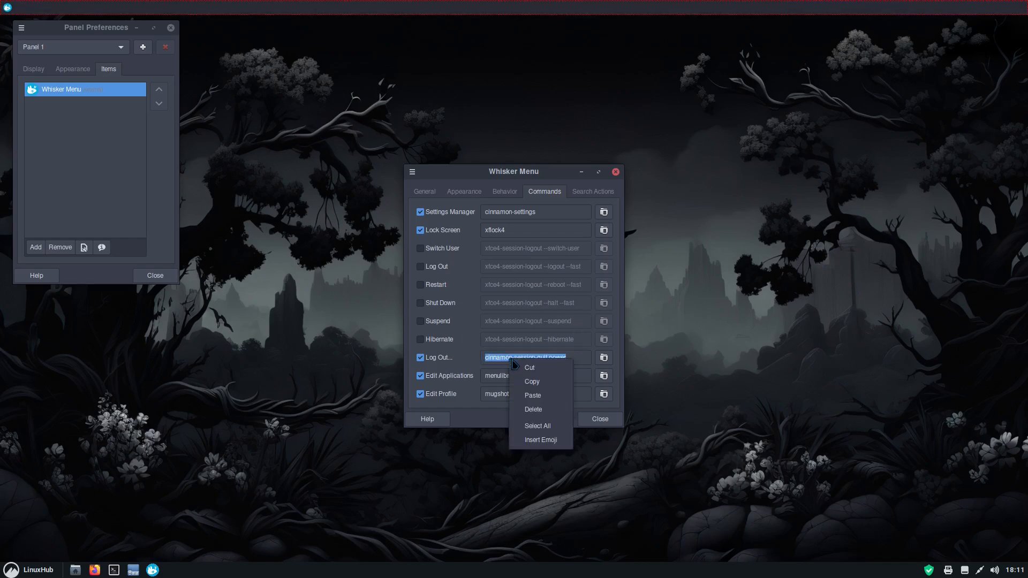
{"action": "left_click", "coordinate": [534, 393]}
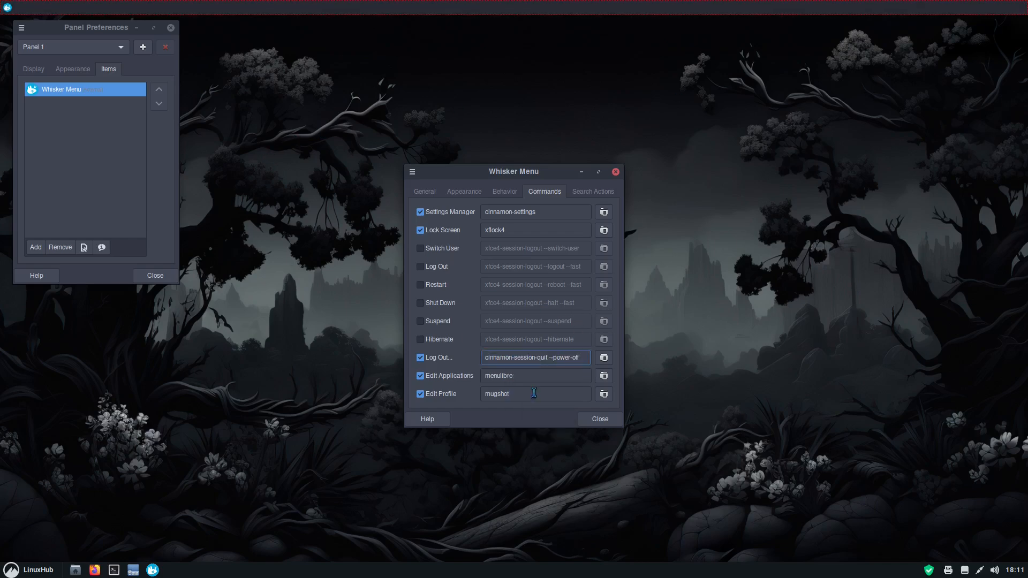
Test the Log Out shortcut from the Whisker Menu and cancel the shutdown dialog.
{"action": "left_click", "coordinate": [7, 7]}
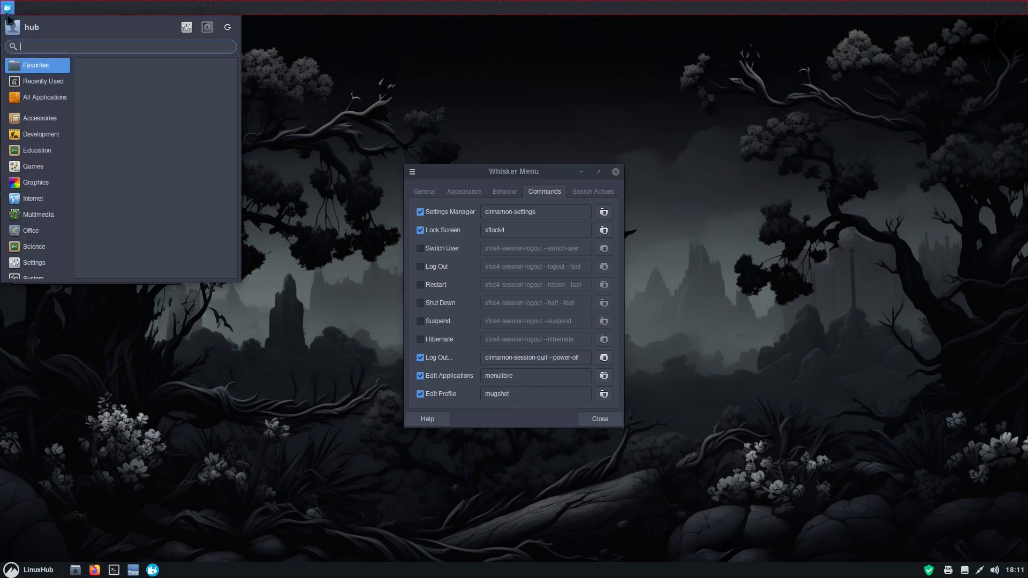
{"action": "left_click", "coordinate": [230, 27]}
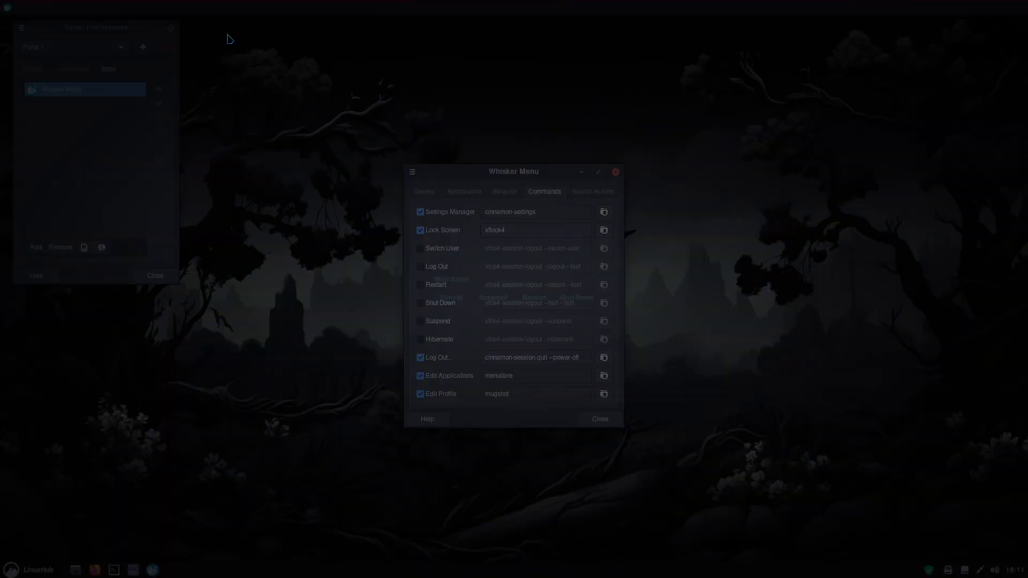
{"action": "left_click", "coordinate": [450, 298]}
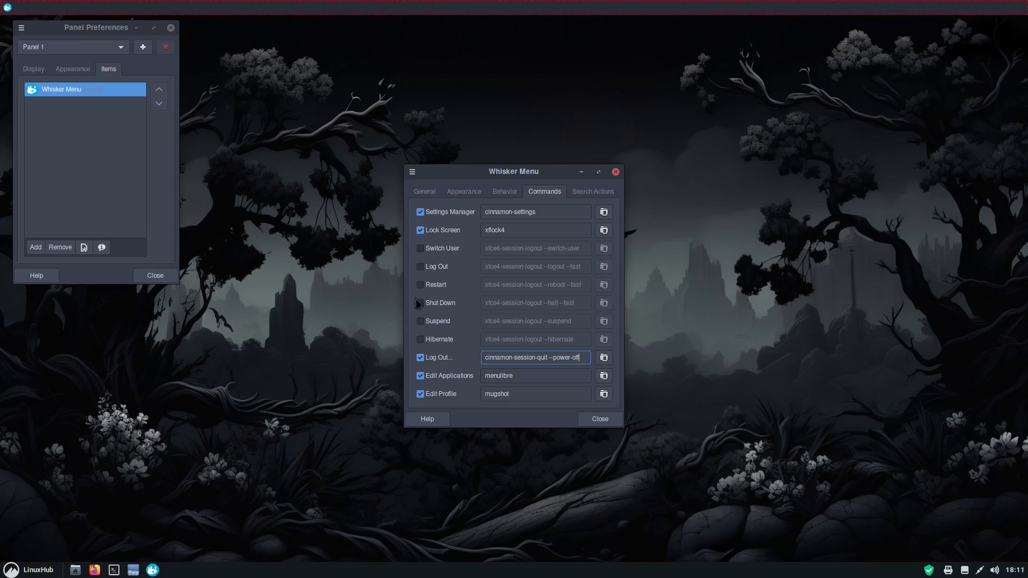
Disable the Whisker Menu's Lock Screen command and close the menu's settings.
{"action": "left_click", "coordinate": [421, 230]}
{"action": "left_click", "coordinate": [599, 420]}
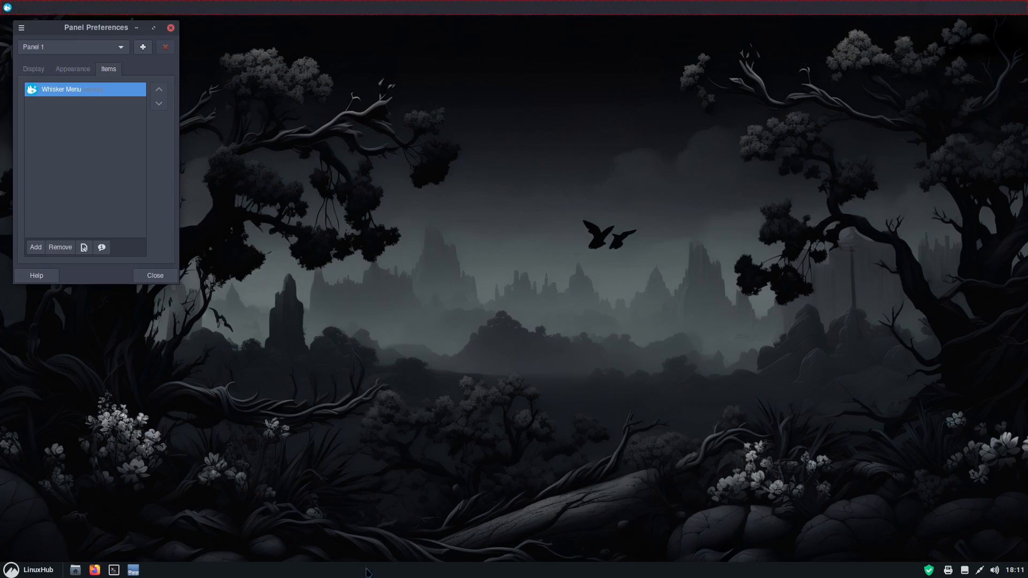
Run "screen tint2" in a new terminal, and close the terminal window despite the running process.
{"action": "left_click", "coordinate": [113, 570]}
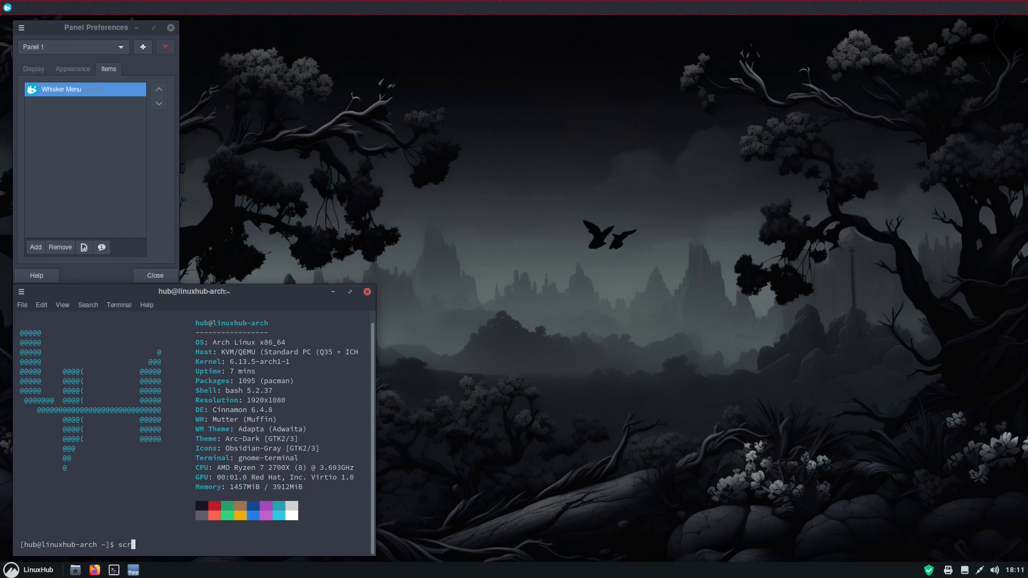
{"action": "type", "text": "screen tint2"}
{"action": "key", "text": "Return"}
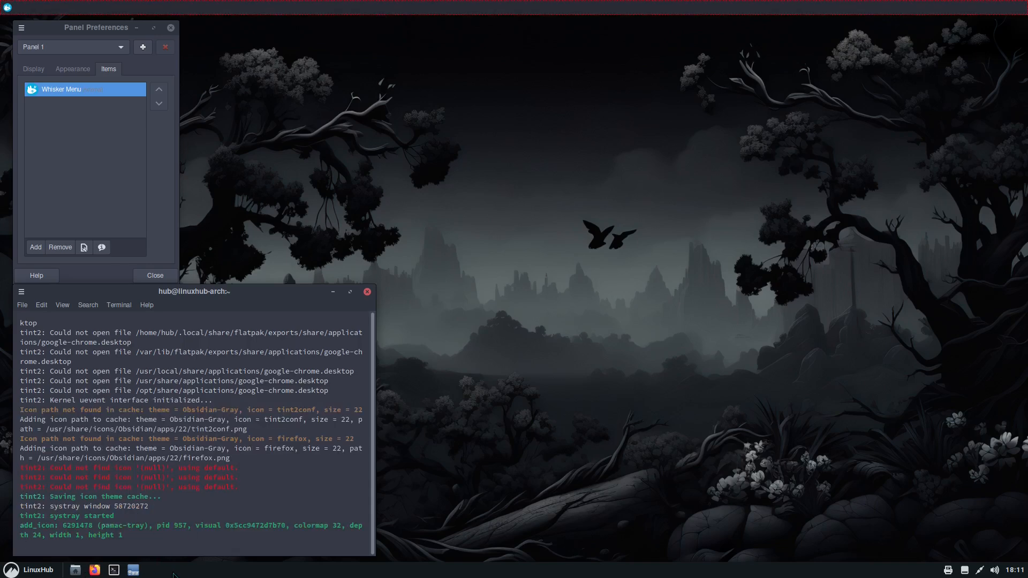
{"action": "left_click", "coordinate": [368, 292]}
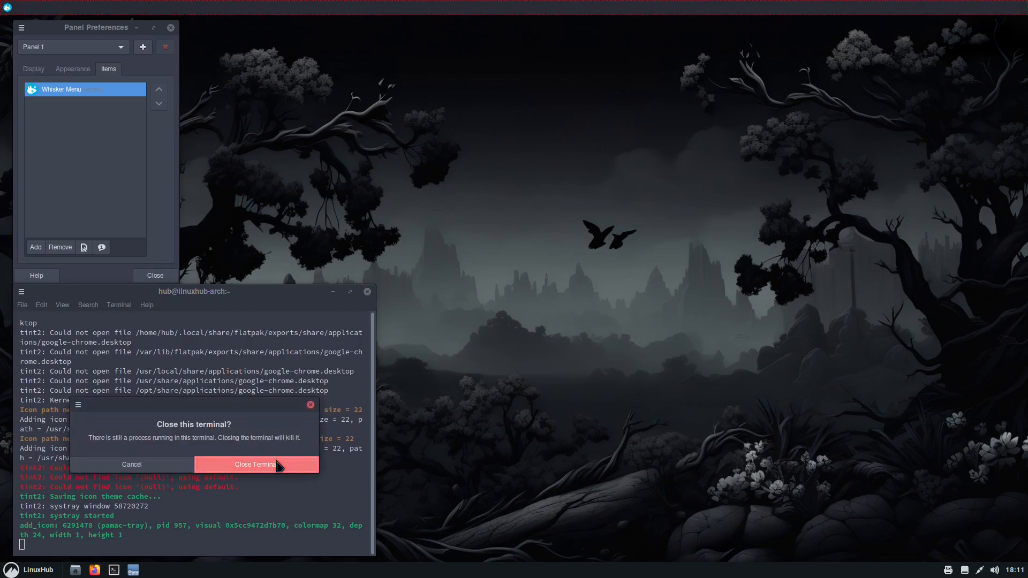
{"action": "left_click", "coordinate": [278, 466]}
Remove Cinnamon's own bottom panel and confirm the removal.
{"action": "right_click", "coordinate": [355, 574]}
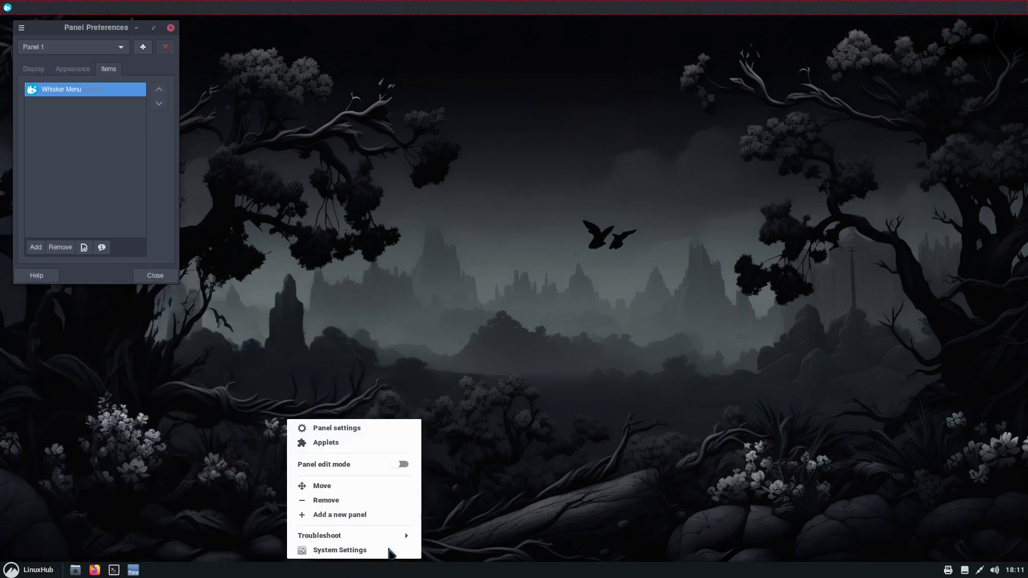
{"action": "left_click", "coordinate": [346, 502]}
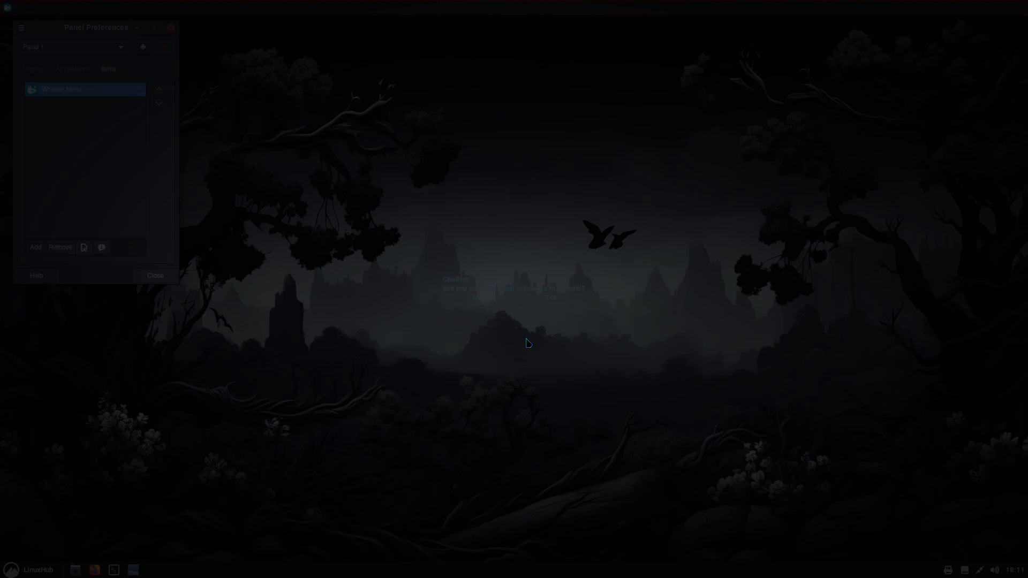
{"action": "left_click", "coordinate": [556, 303]}
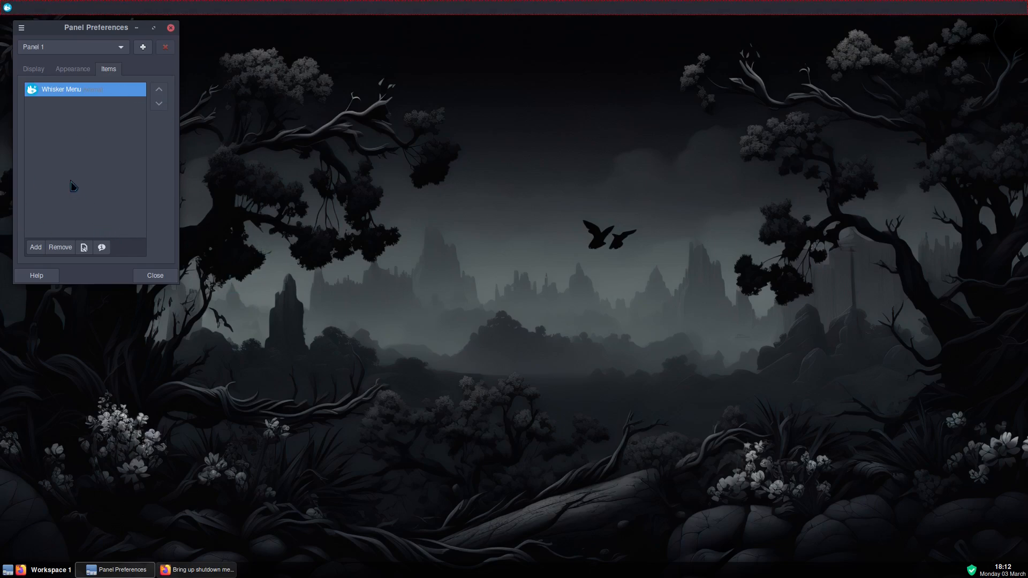
Shrink the Xfce panel's length to 1 and reduce its Enter and Leave opacity to 0.
{"action": "left_click", "coordinate": [34, 69]}
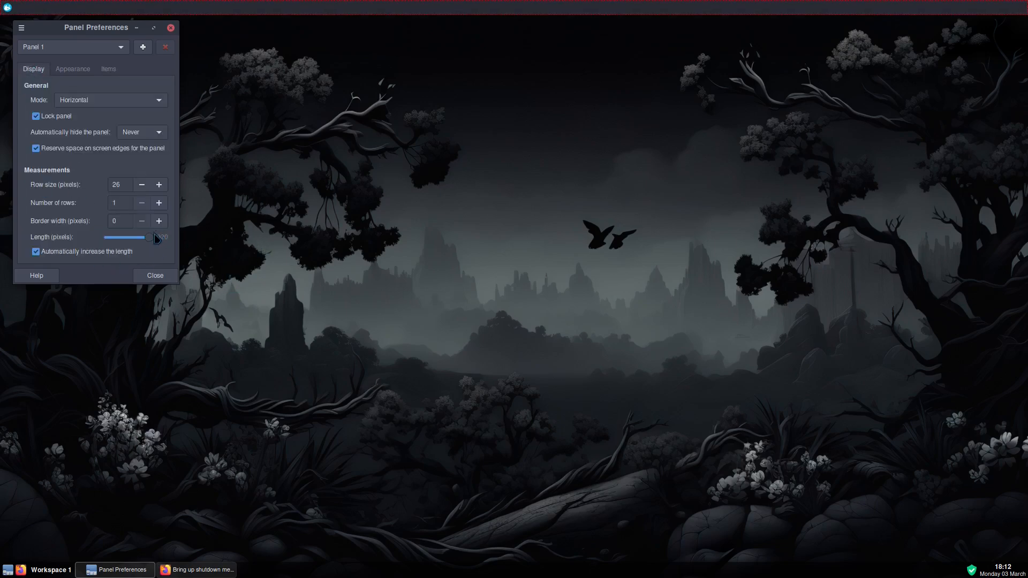
{"action": "left_click_drag", "start_coordinate": [155, 238], "coordinate": [68, 241]}
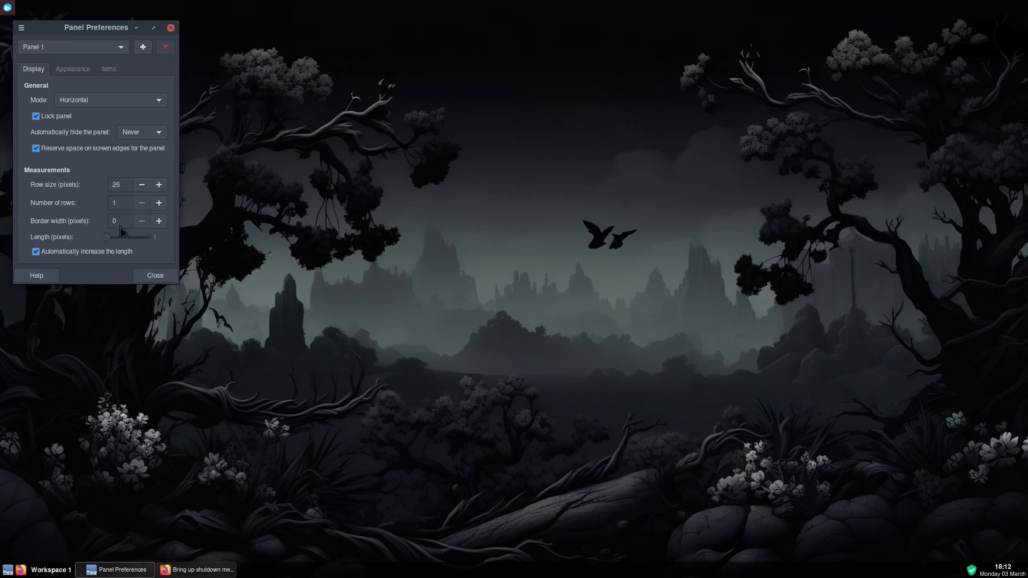
{"action": "left_click", "coordinate": [68, 68]}
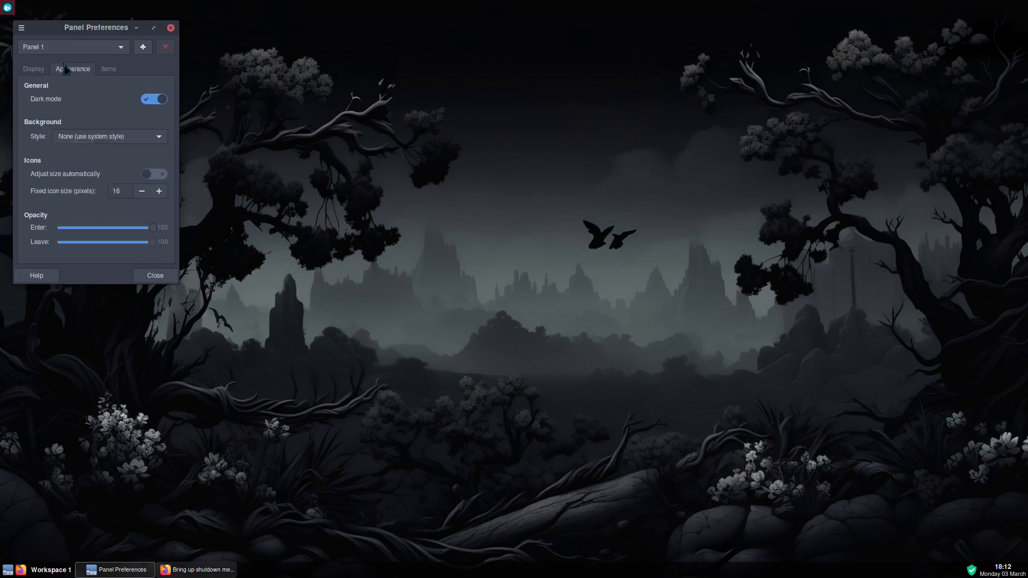
{"action": "left_click_drag", "start_coordinate": [153, 229], "coordinate": [60, 228]}
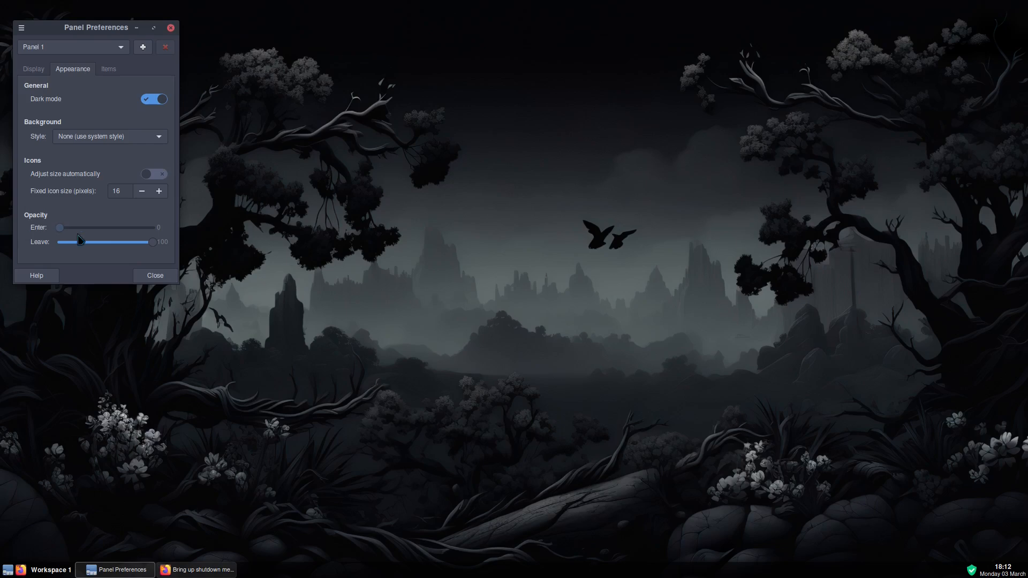
{"action": "left_click_drag", "start_coordinate": [152, 246], "coordinate": [51, 244]}
Unlock the Xfce panel and close Panel Preferences.
{"action": "left_click", "coordinate": [31, 72]}
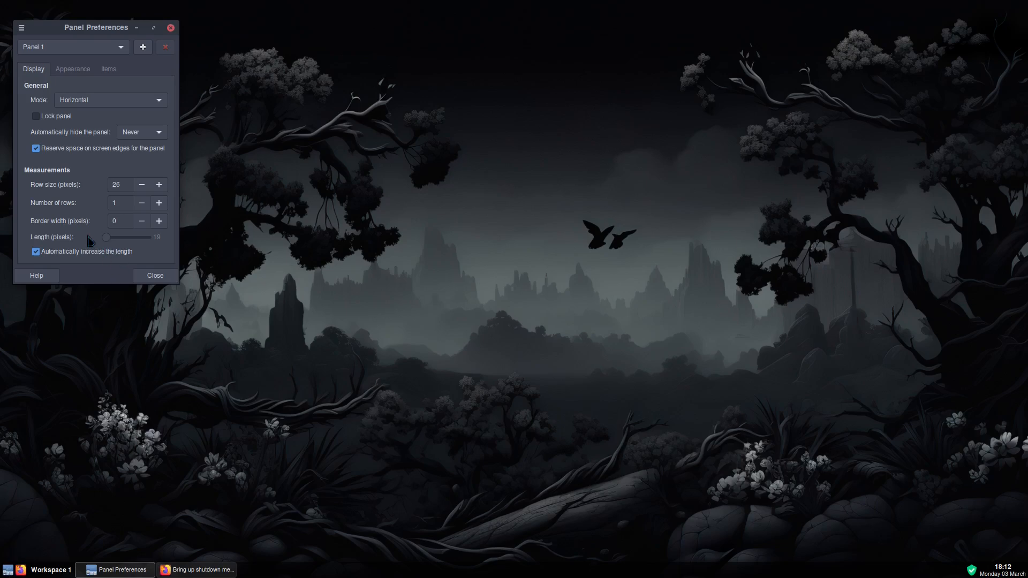
{"action": "left_click", "coordinate": [152, 277]}
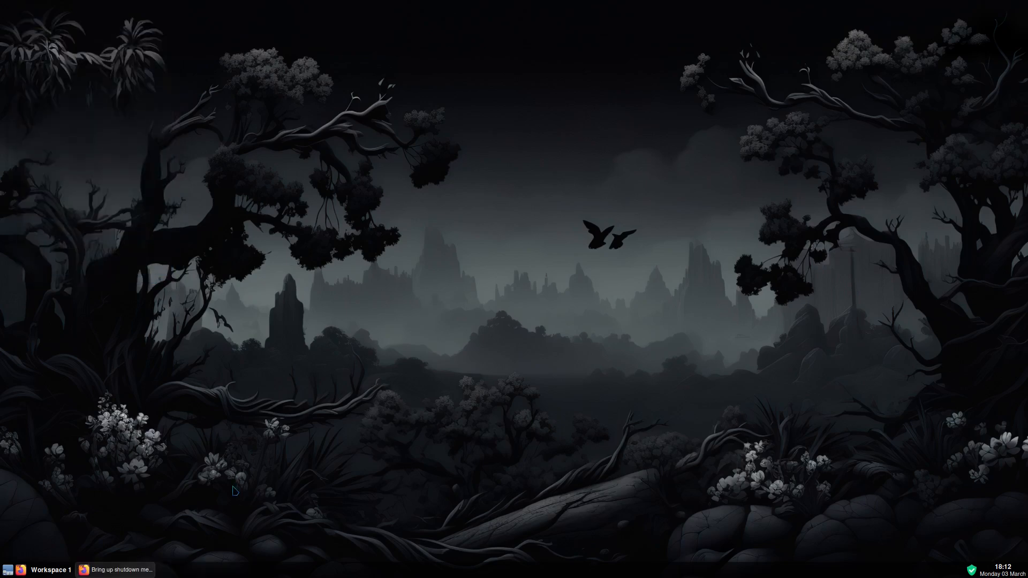
Open the properties of the tint2rc theme in ~/.config/tint2, set the panel's length to 99 percent and size to 27 pixels, and apply.
{"action": "left_click", "coordinate": [9, 570]}
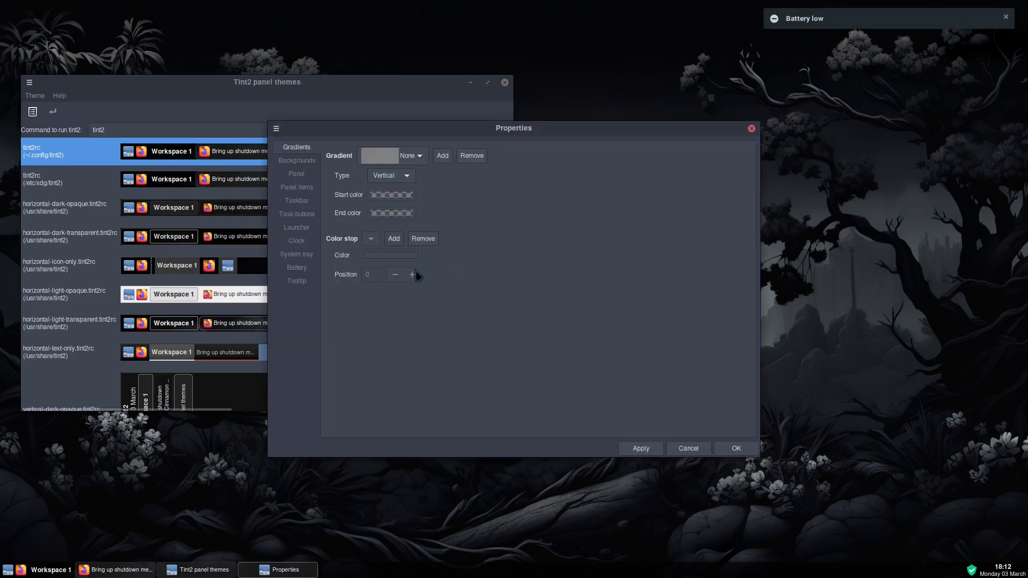
{"action": "left_click", "coordinate": [834, 20]}
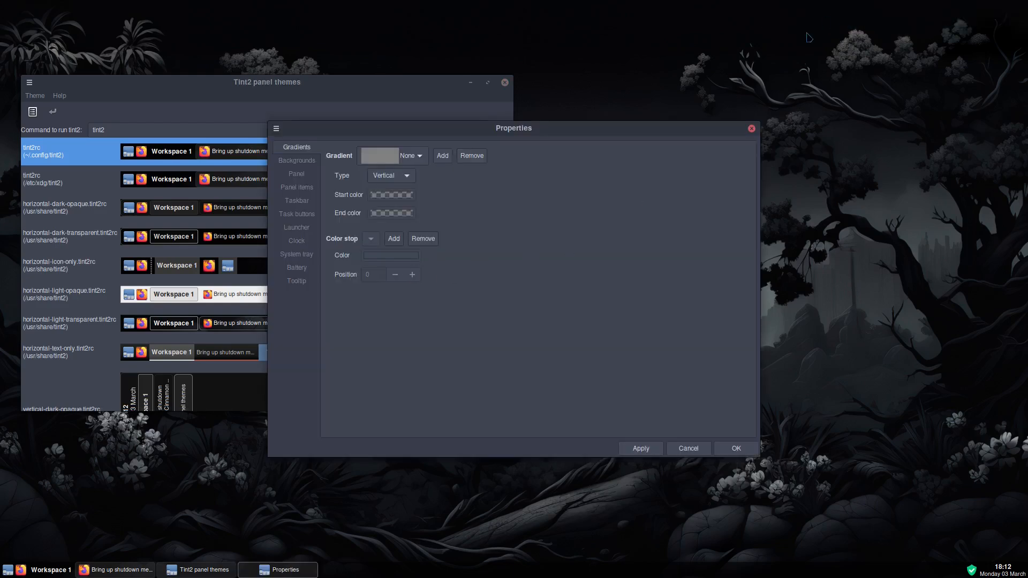
{"action": "left_click", "coordinate": [297, 175]}
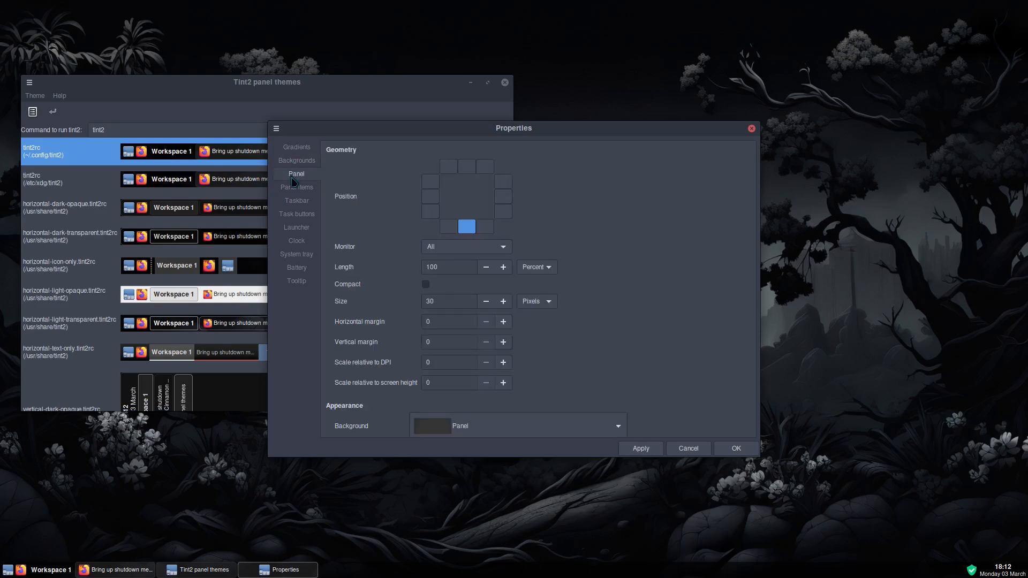
{"action": "left_click", "coordinate": [484, 270]}
{"action": "left_click", "coordinate": [486, 300]}
{"action": "left_click", "coordinate": [486, 300]}
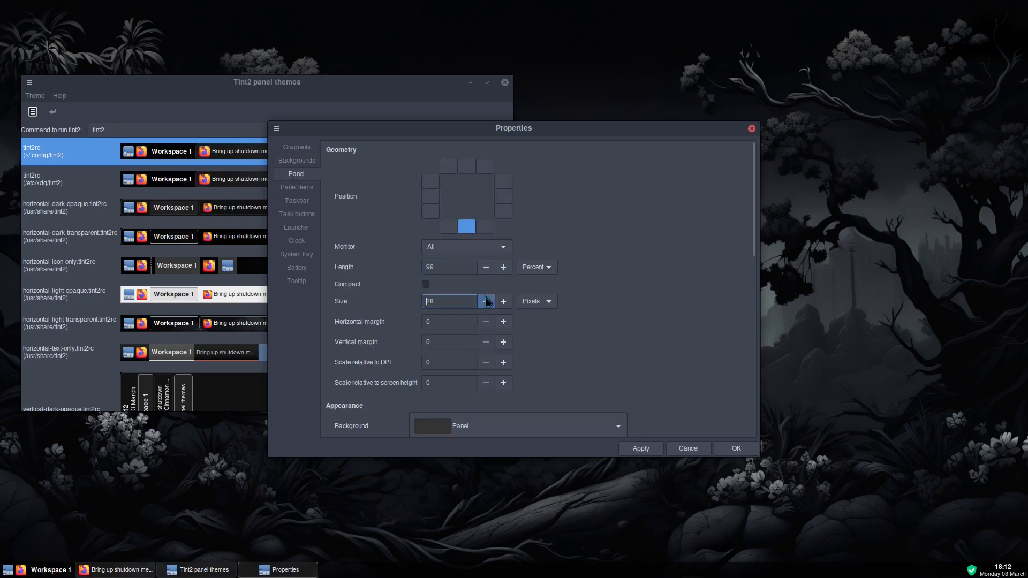
{"action": "left_click", "coordinate": [486, 301]}
{"action": "left_click", "coordinate": [637, 448]}
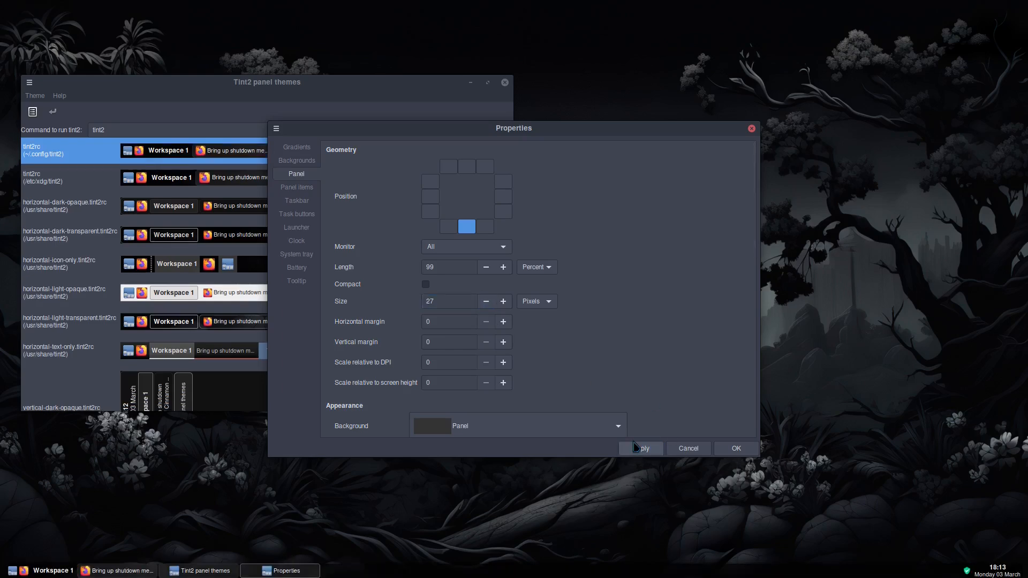
Make the border color (#000000) of tint2's Panel background fully transparent.
{"action": "left_click", "coordinate": [298, 161]}
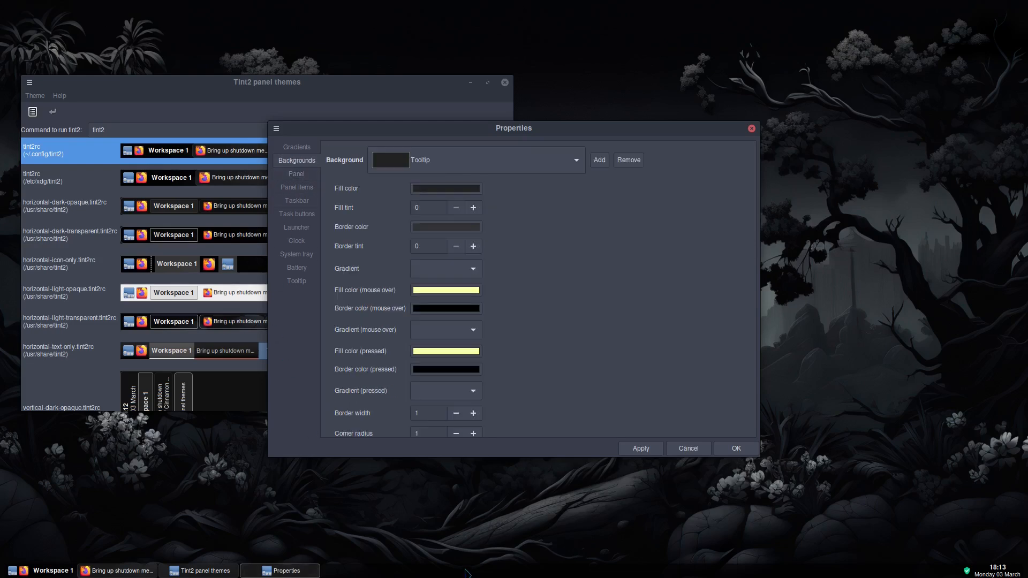
{"action": "left_click", "coordinate": [500, 160]}
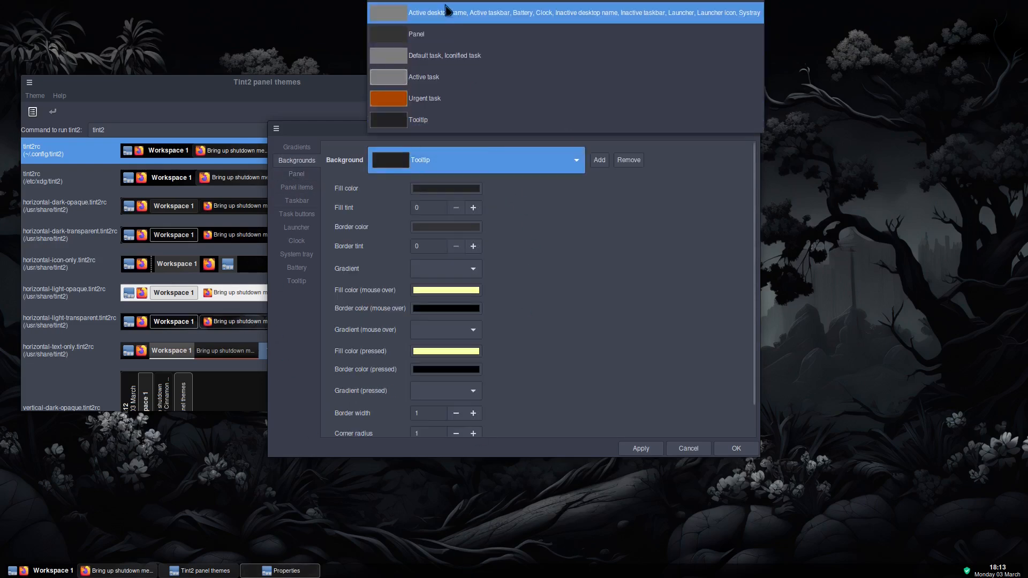
{"action": "left_click", "coordinate": [425, 35]}
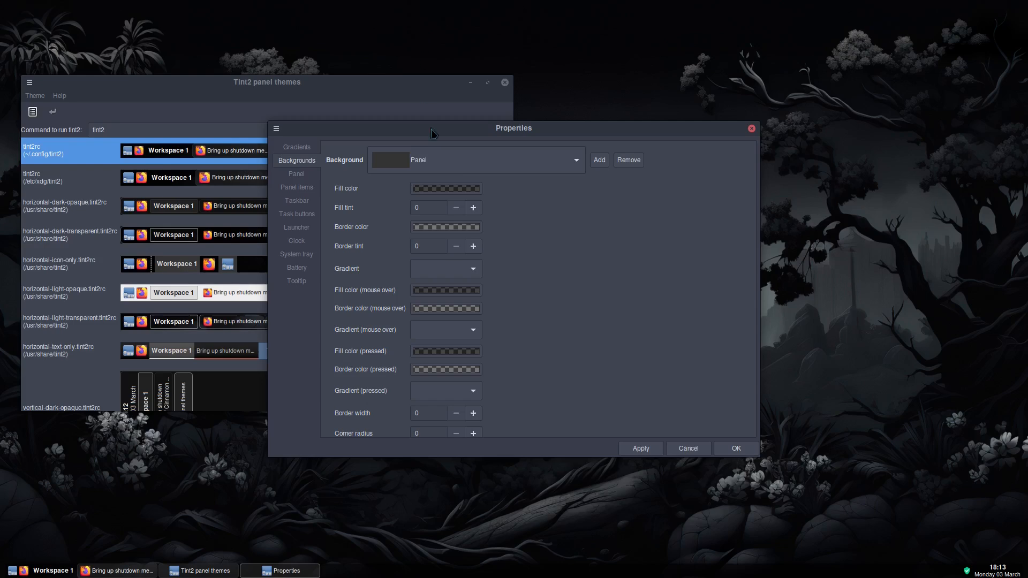
{"action": "left_click", "coordinate": [438, 227]}
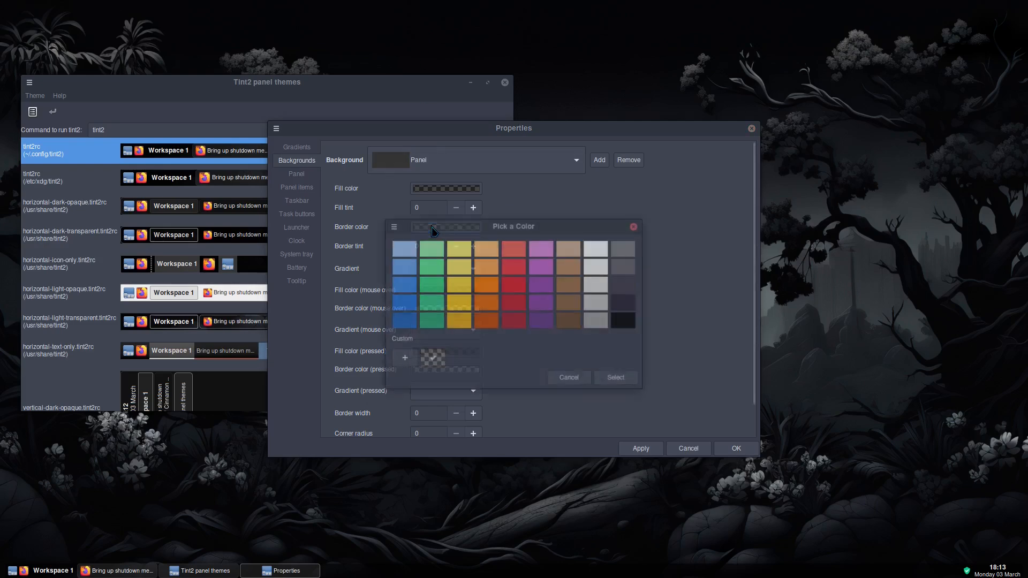
{"action": "right_click", "coordinate": [427, 360]}
{"action": "left_click", "coordinate": [435, 324]}
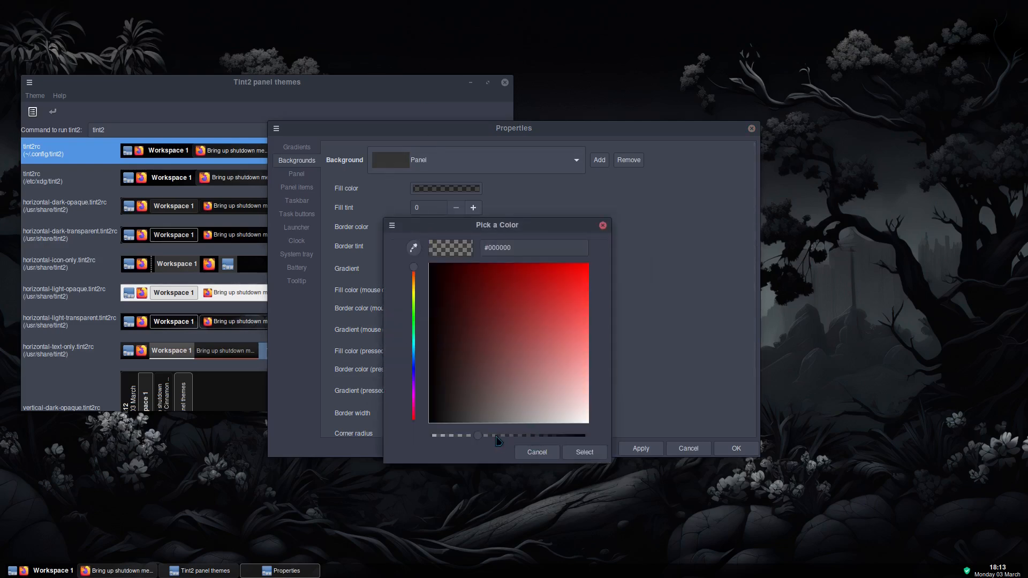
{"action": "left_click_drag", "start_coordinate": [478, 436], "coordinate": [432, 435]}
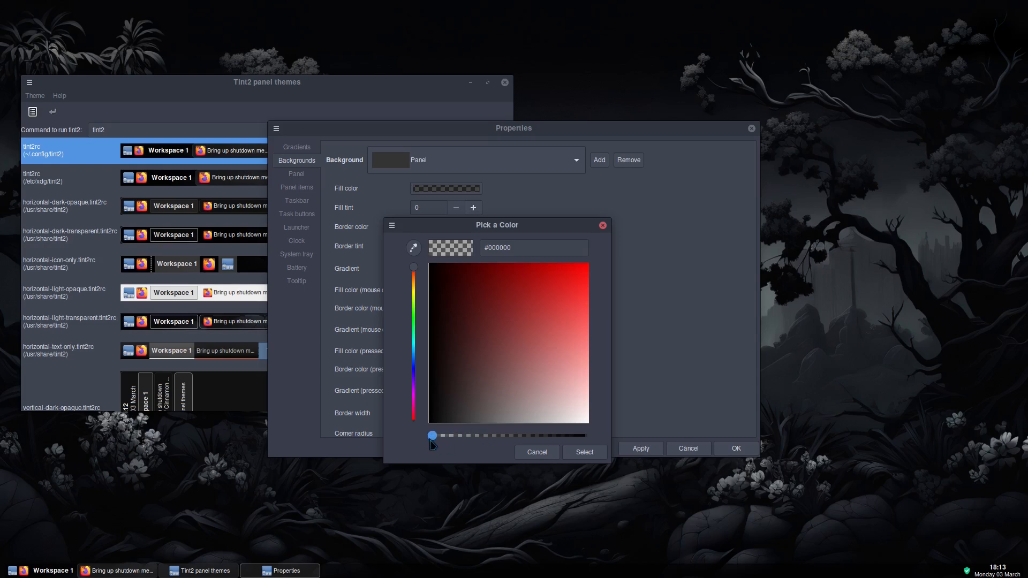
{"action": "left_click", "coordinate": [581, 453]}
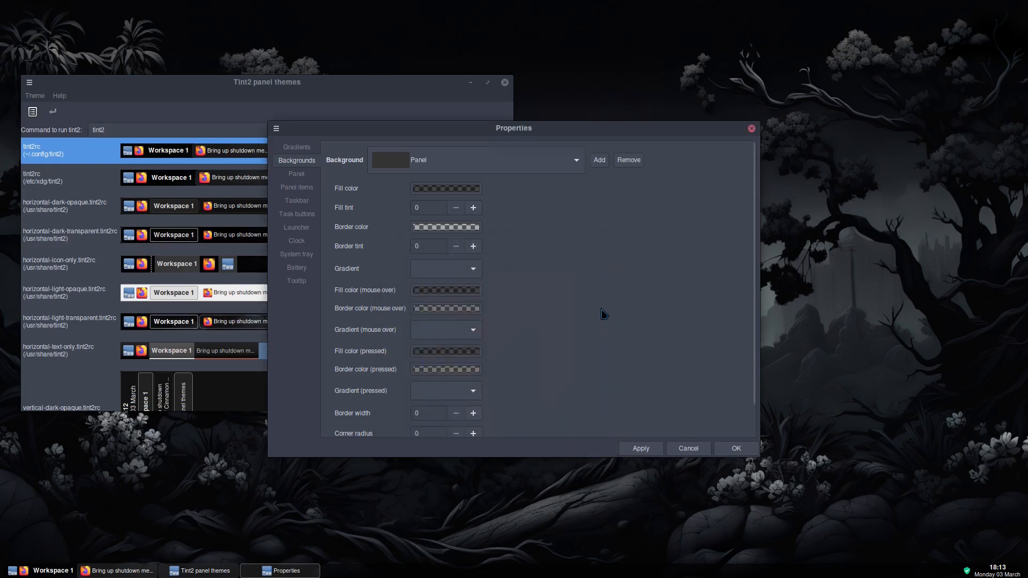
Set the Panel background's border width to 2 and corner radius to 10.
{"action": "scroll", "coordinate": [602, 314], "scroll_direction": "down", "scroll_amount": 2}
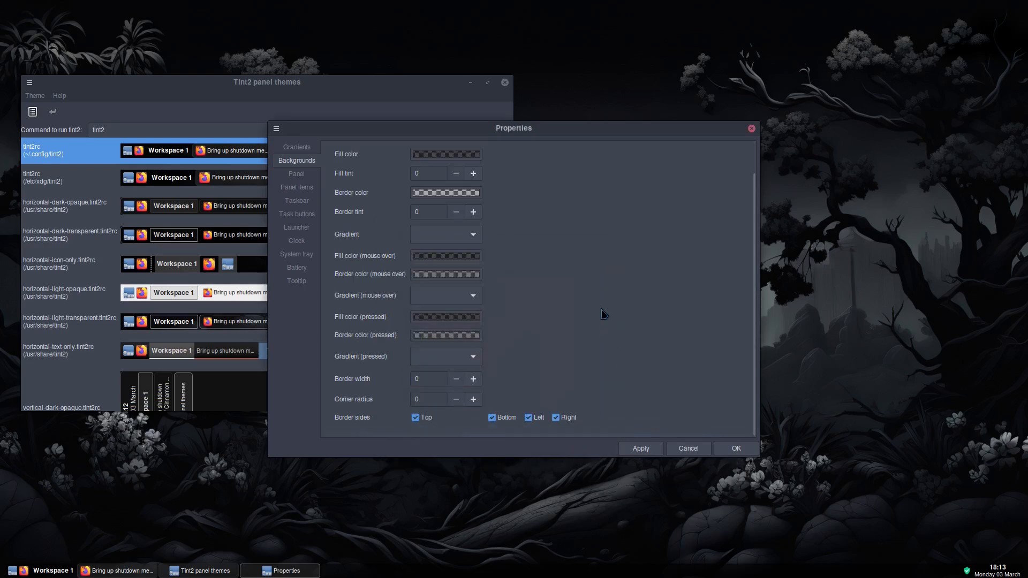
{"action": "left_click", "coordinate": [473, 379]}
{"action": "left_click", "coordinate": [473, 379]}
{"action": "left_click", "coordinate": [473, 400]}
{"action": "left_click", "coordinate": [473, 399]}
{"action": "left_click", "coordinate": [474, 399]}
{"action": "left_click", "coordinate": [473, 399]}
{"action": "left_click", "coordinate": [474, 399]}
{"action": "left_click", "coordinate": [474, 399]}
{"action": "left_click", "coordinate": [473, 399]}
{"action": "left_click", "coordinate": [473, 399]}
{"action": "left_click", "coordinate": [473, 400]}
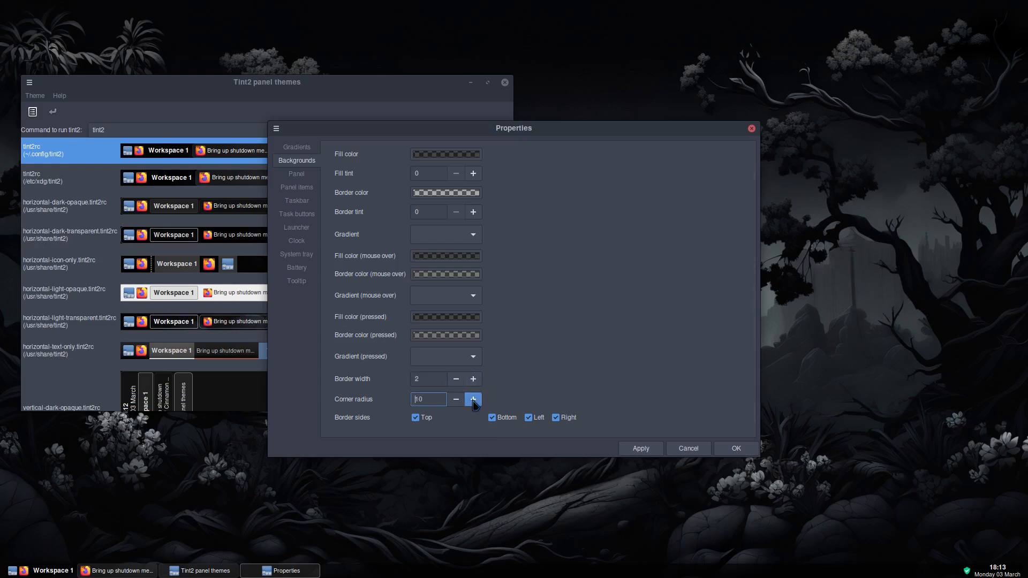
Increase the Panel background's corner radius to 13 and apply the change.
{"action": "left_click", "coordinate": [473, 400]}
{"action": "left_click", "coordinate": [473, 400]}
{"action": "left_click", "coordinate": [474, 400]}
{"action": "left_click", "coordinate": [473, 399]}
{"action": "left_click", "coordinate": [638, 450]}
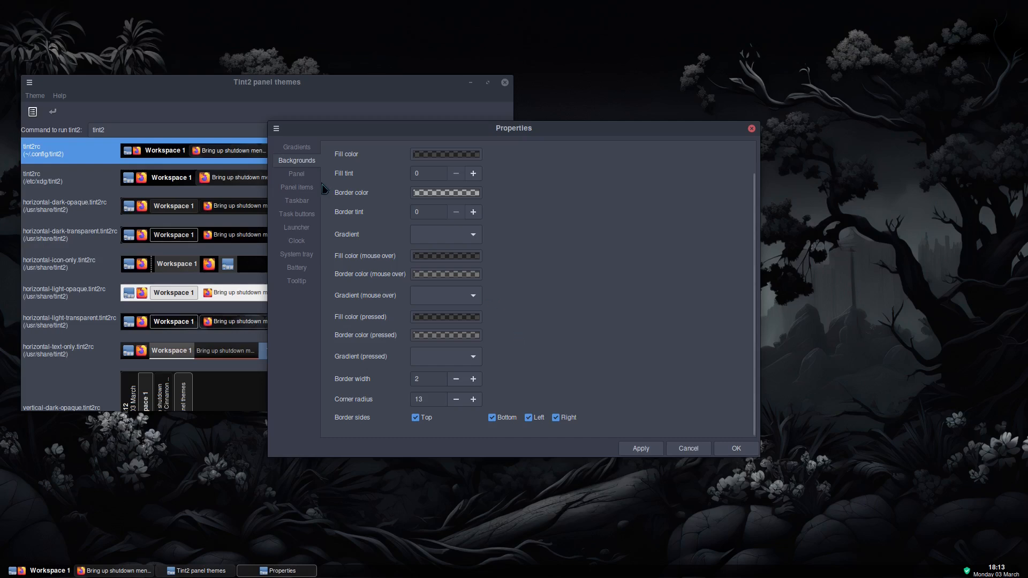
Set the tint2 panel's size to 30 pixels and apply the change.
{"action": "left_click", "coordinate": [297, 174]}
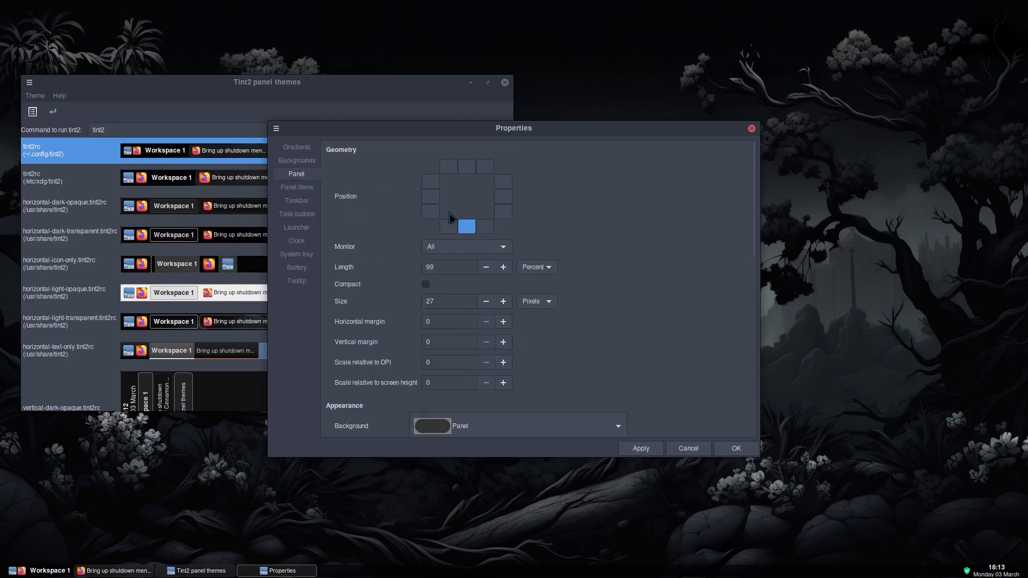
{"action": "left_click", "coordinate": [504, 301]}
{"action": "left_click", "coordinate": [503, 301]}
{"action": "left_click", "coordinate": [504, 301]}
{"action": "left_click", "coordinate": [642, 449]}
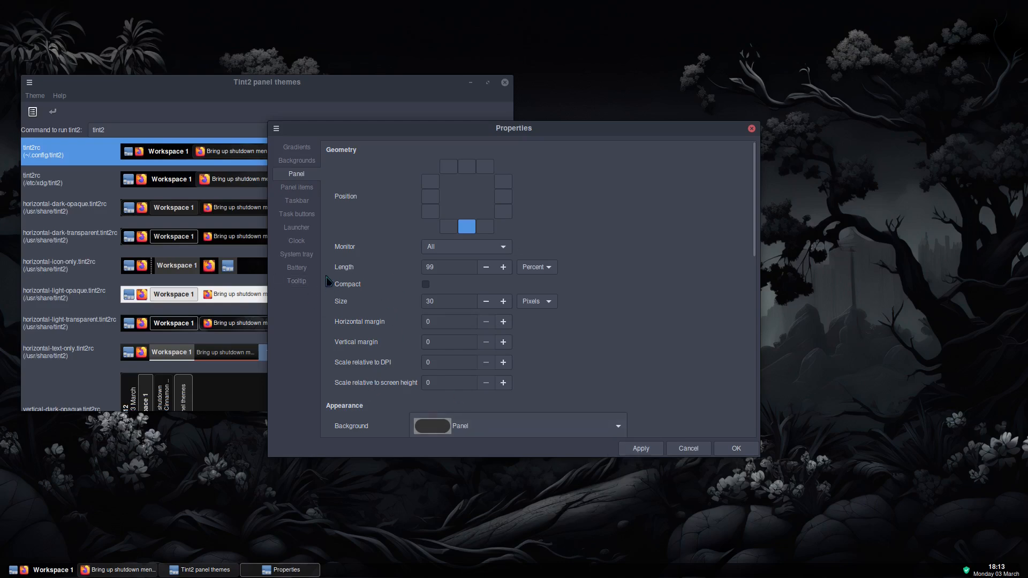
Remove iceweasel, chromium-browser and google-chrome from the tint2 launcher's selected applications, keeping only Firefox.
{"action": "left_click", "coordinate": [296, 230]}
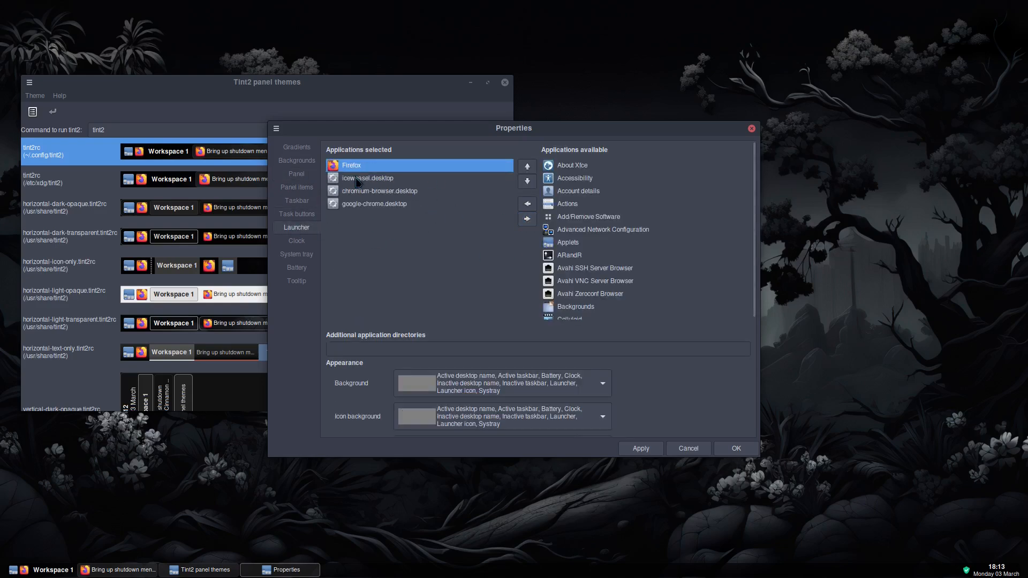
{"action": "left_click", "coordinate": [528, 218]}
{"action": "left_click", "coordinate": [527, 219]}
{"action": "left_click", "coordinate": [528, 219]}
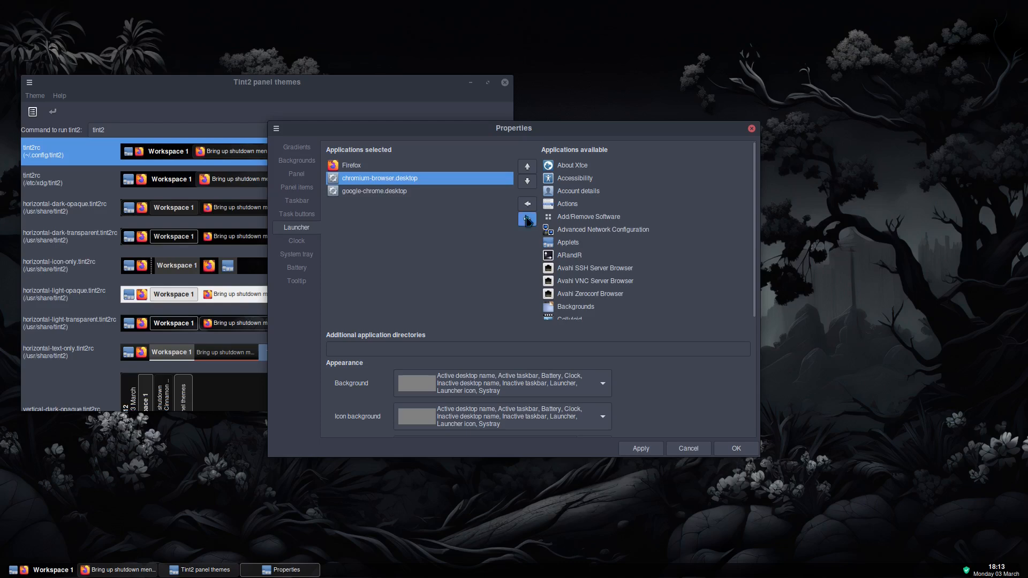
{"action": "left_click", "coordinate": [528, 219]}
Add Nemo and a terminal application to the launcher's selected applications.
{"action": "scroll", "coordinate": [594, 257], "scroll_direction": "down", "scroll_amount": 10}
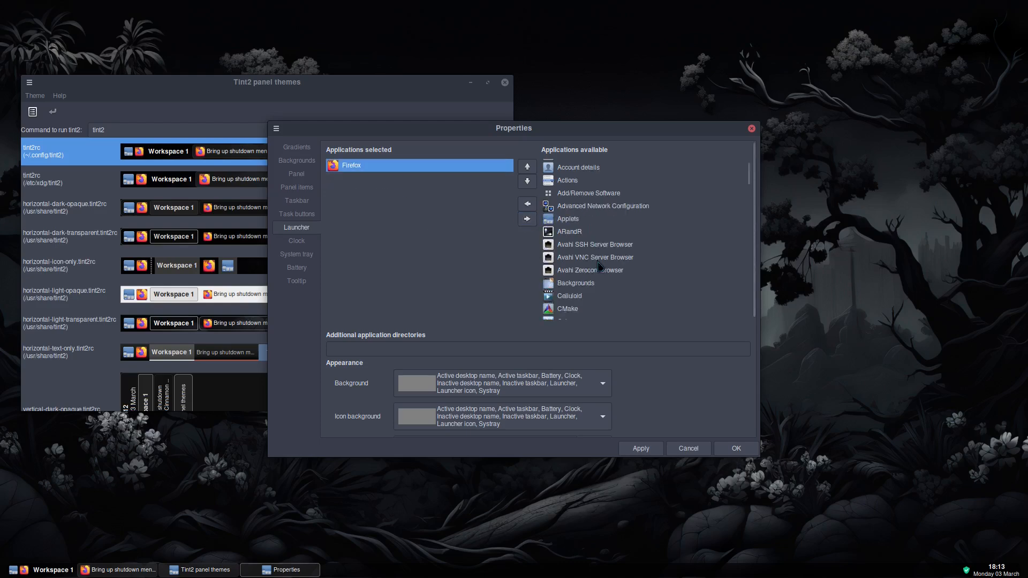
{"action": "scroll", "coordinate": [595, 257], "scroll_direction": "down", "scroll_amount": 8}
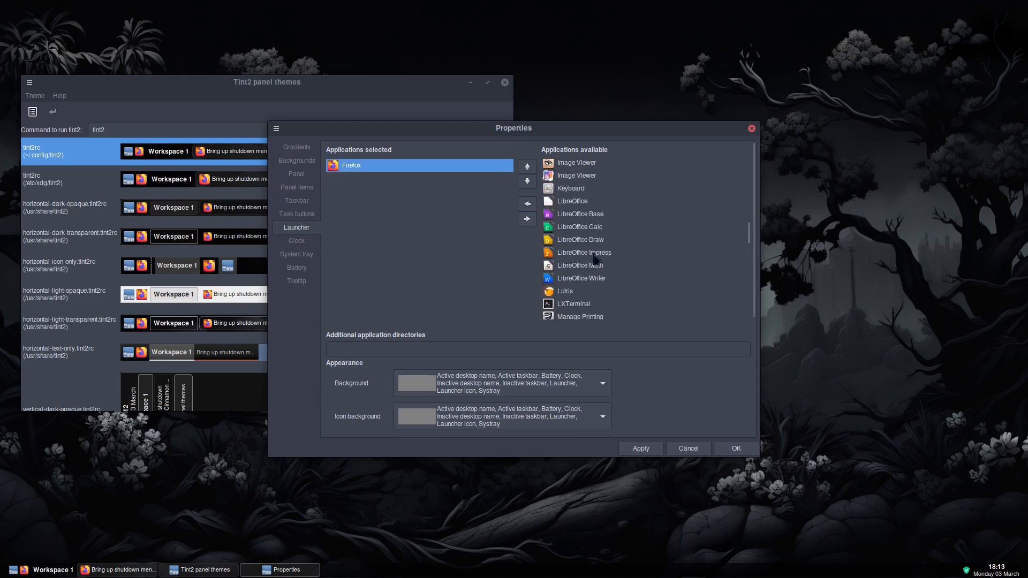
{"action": "left_click", "coordinate": [561, 272]}
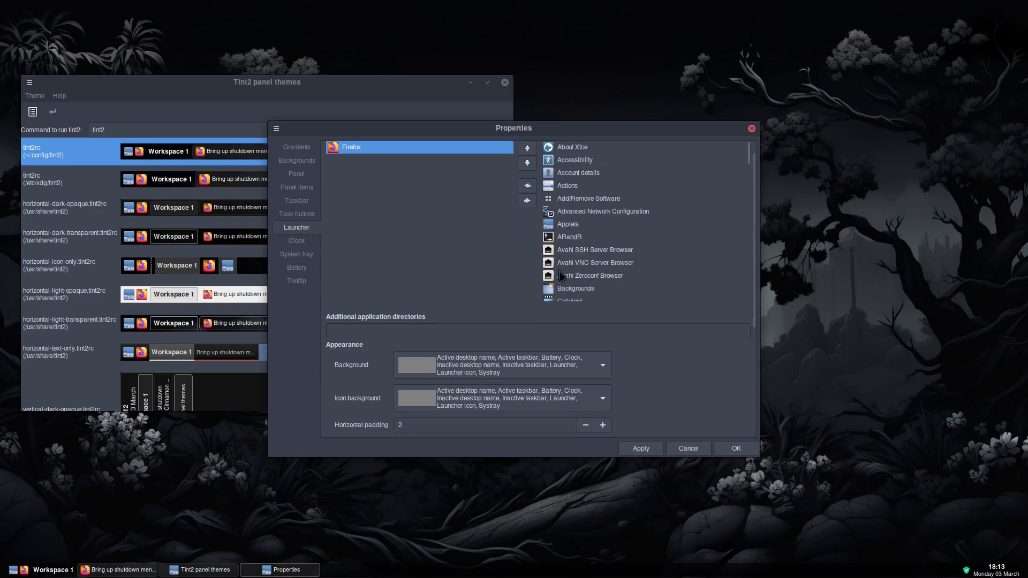
{"action": "scroll", "coordinate": [592, 239], "scroll_direction": "down", "scroll_amount": 13}
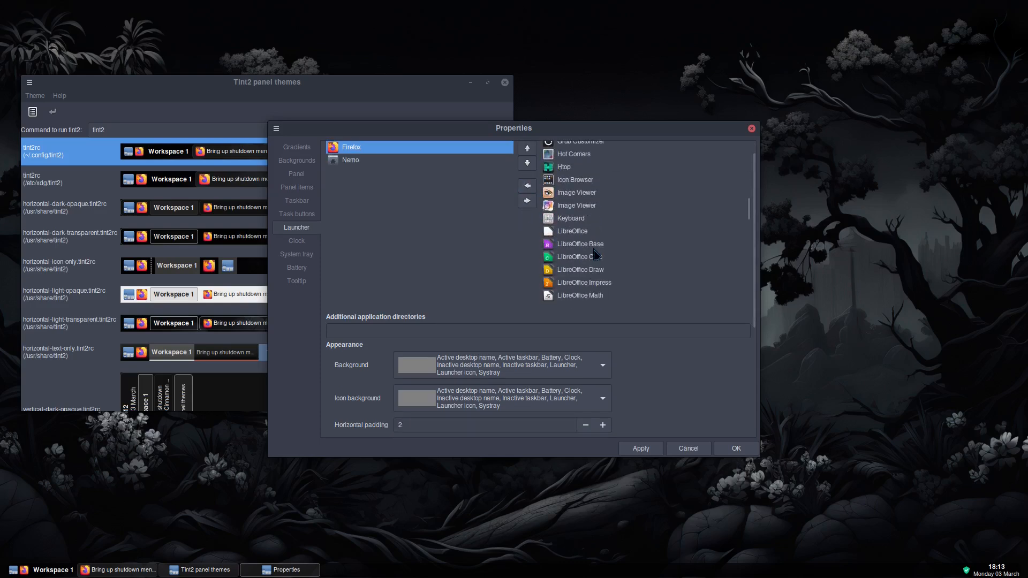
{"action": "scroll", "coordinate": [594, 251], "scroll_direction": "down", "scroll_amount": 3}
{"action": "left_click", "coordinate": [567, 215]}
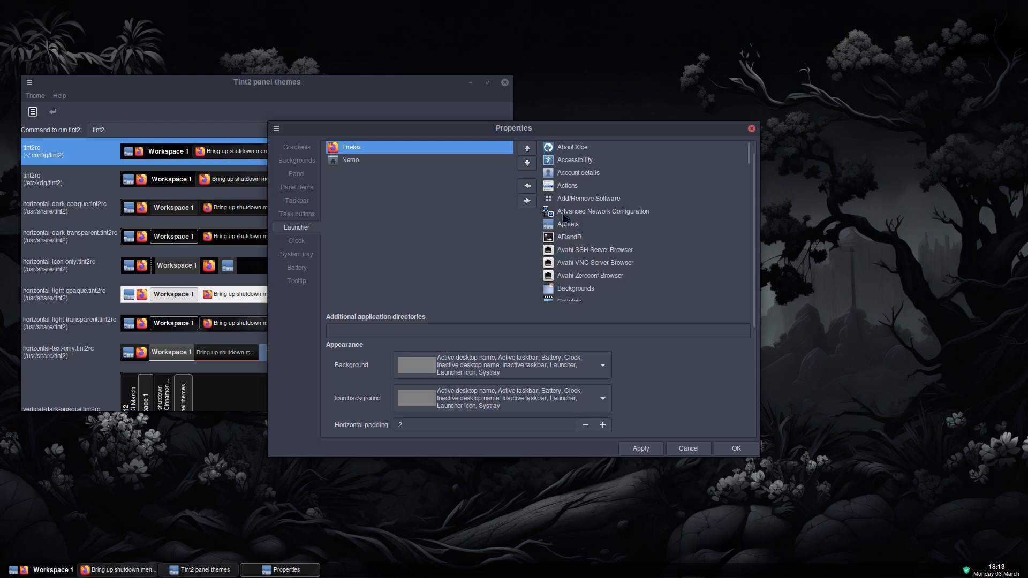
{"action": "left_click", "coordinate": [527, 185]}
Turn off the desktop name display in the taskbar and apply the launcher and taskbar changes.
{"action": "left_click", "coordinate": [298, 202]}
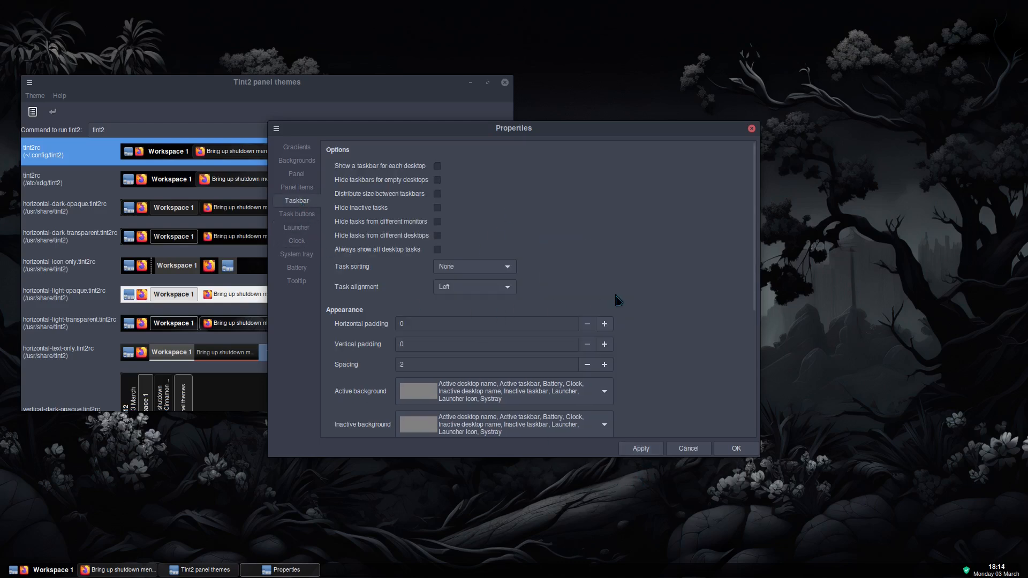
{"action": "scroll", "coordinate": [622, 297], "scroll_direction": "down", "scroll_amount": 5}
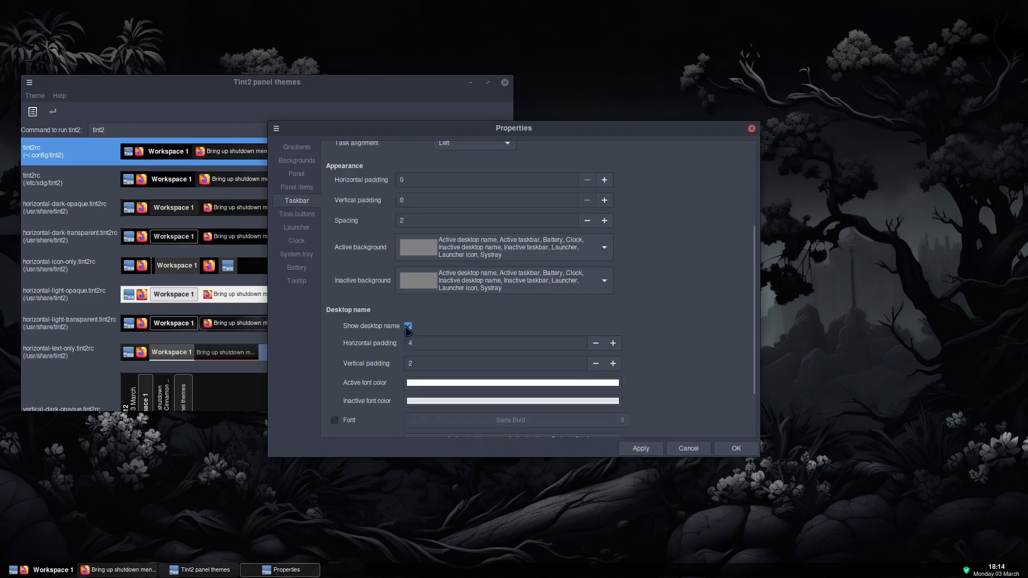
{"action": "left_click", "coordinate": [297, 215]}
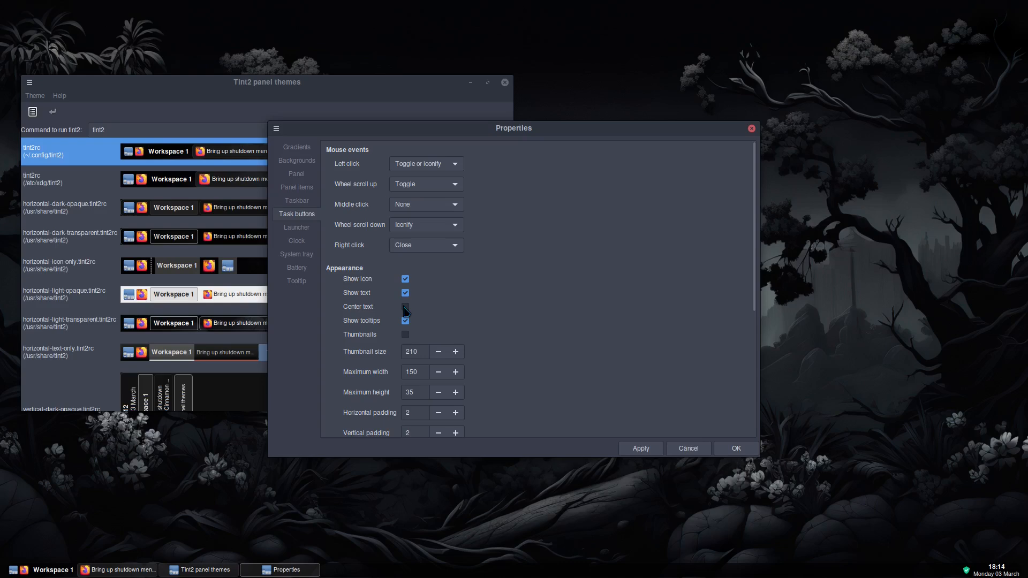
{"action": "left_click", "coordinate": [644, 448]}
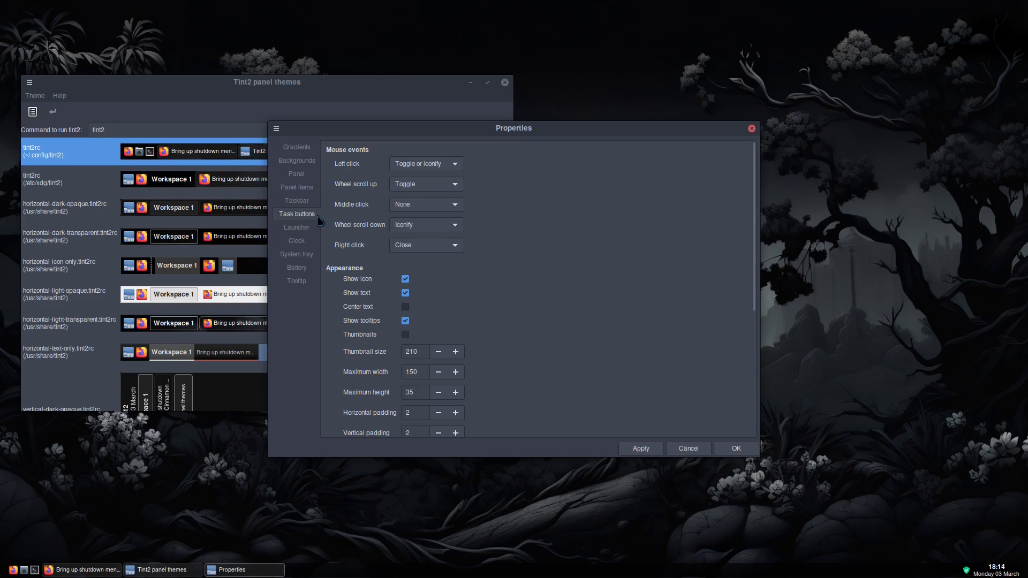
Clear the clock's second line format and set its right click command to tint2conf.
{"action": "left_click", "coordinate": [296, 240]}
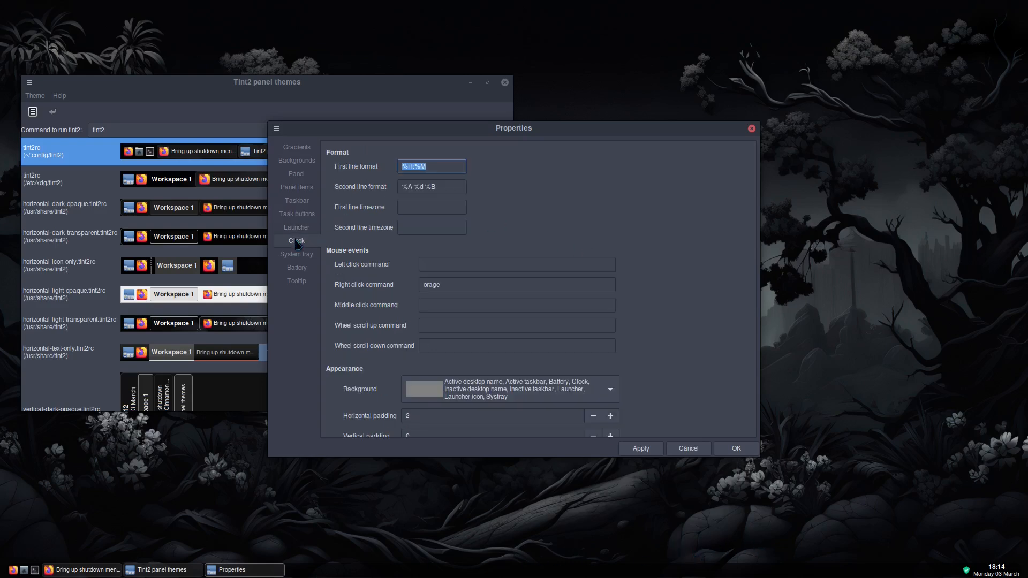
{"action": "triple_click", "coordinate": [411, 187]}
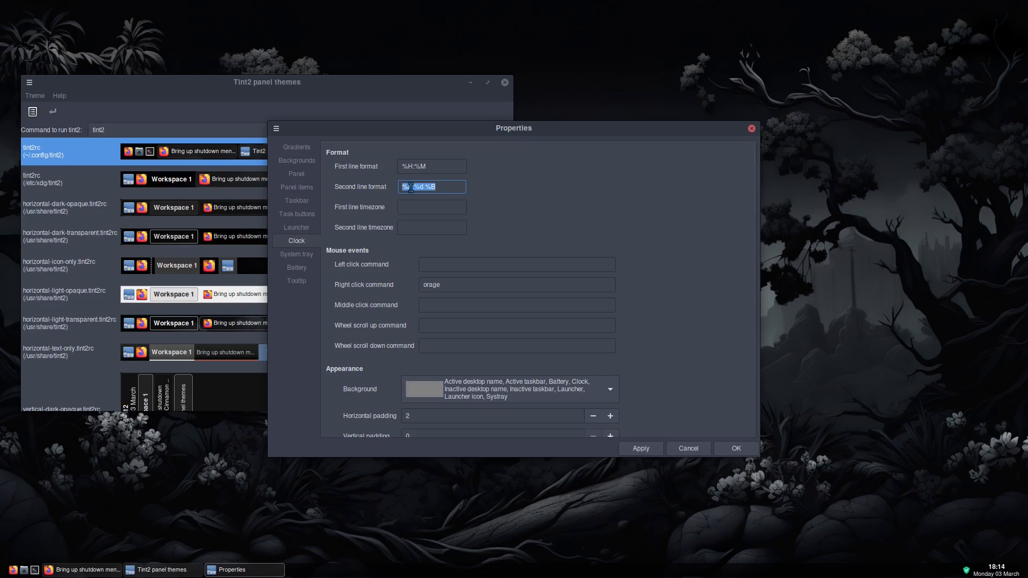
{"action": "key", "text": "BackSpace"}
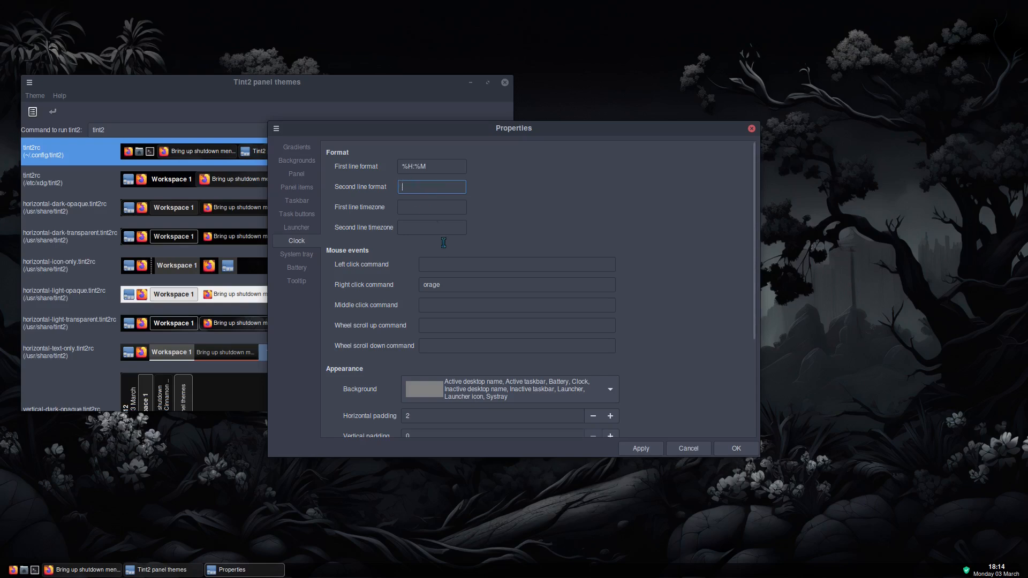
{"action": "double_click", "coordinate": [432, 285]}
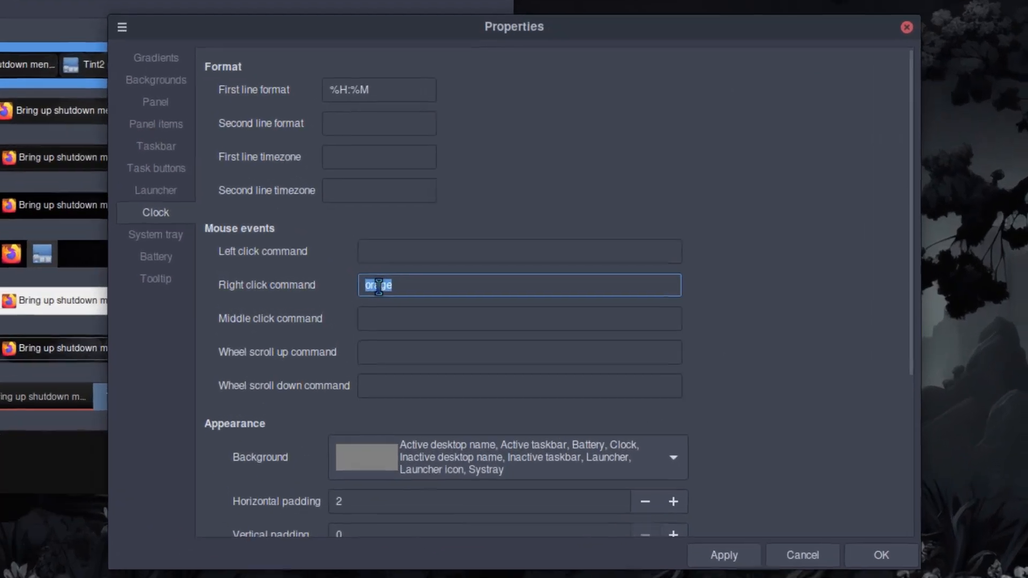
{"action": "type", "text": "tint2conf"}
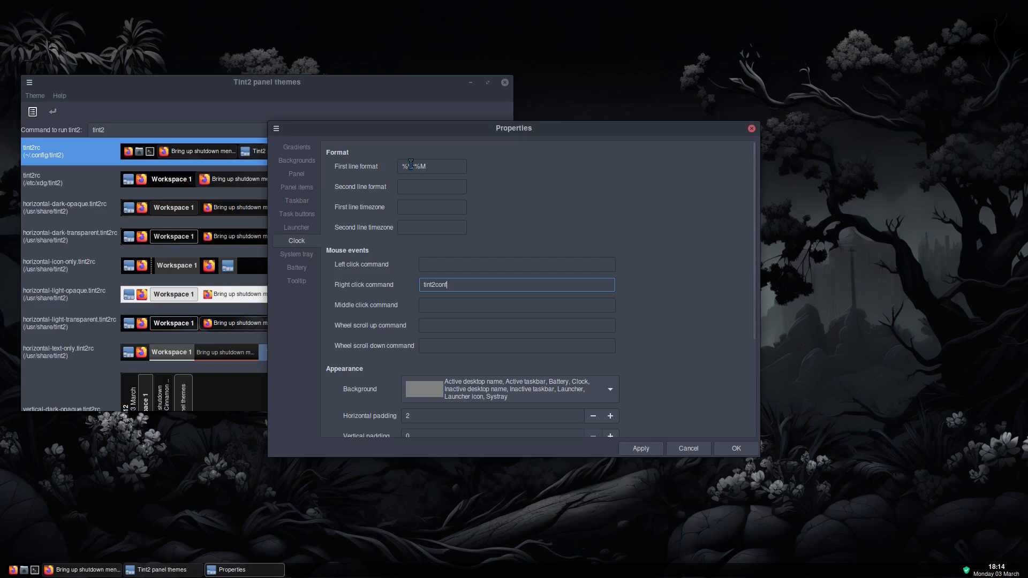
Set the clock's first line format to %I:%M %p and apply the clock changes.
{"action": "left_click", "coordinate": [362, 107]}
{"action": "key", "text": "BackSpace"}
{"action": "type", "text": "I:%M"}
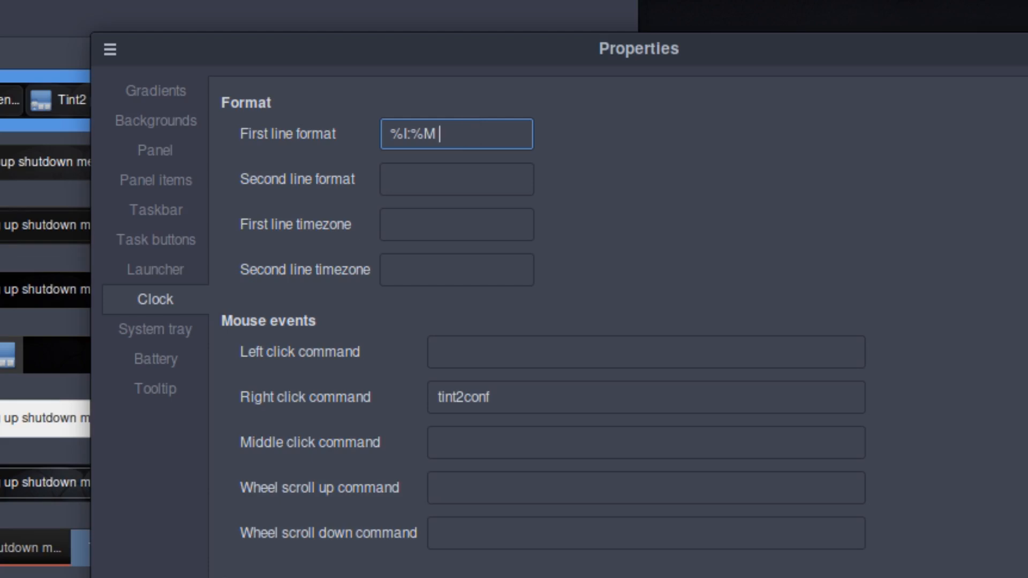
{"action": "type", "text": " %p"}
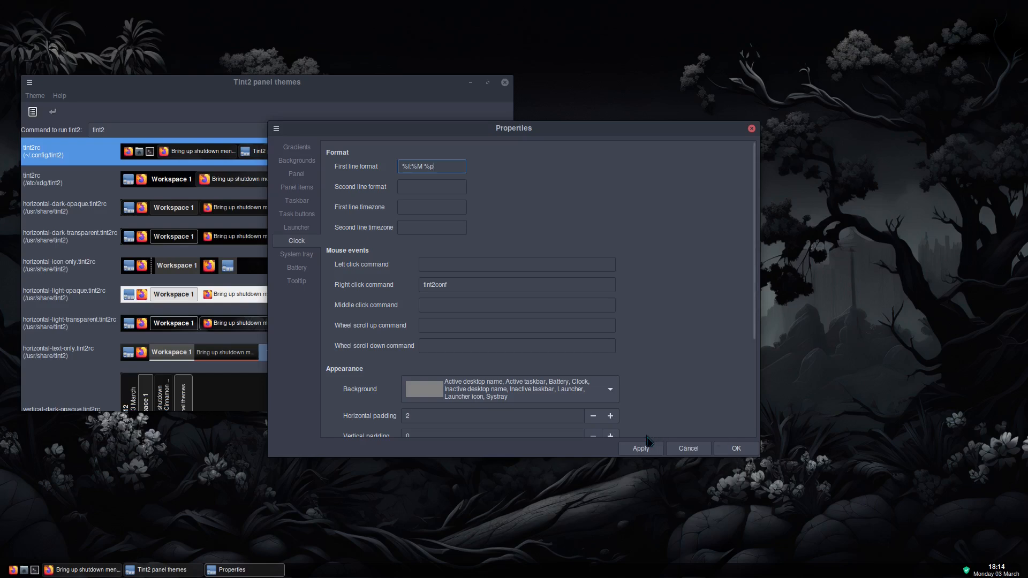
{"action": "left_click", "coordinate": [631, 450]}
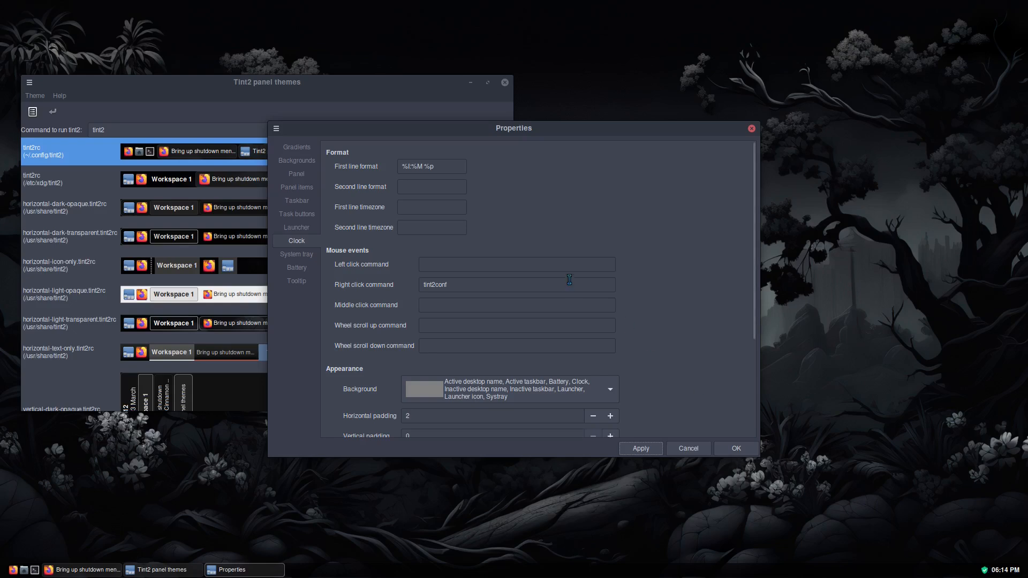
Add a separator after the clock in the panel items, set its style to Empty, and apply.
{"action": "left_click", "coordinate": [300, 188]}
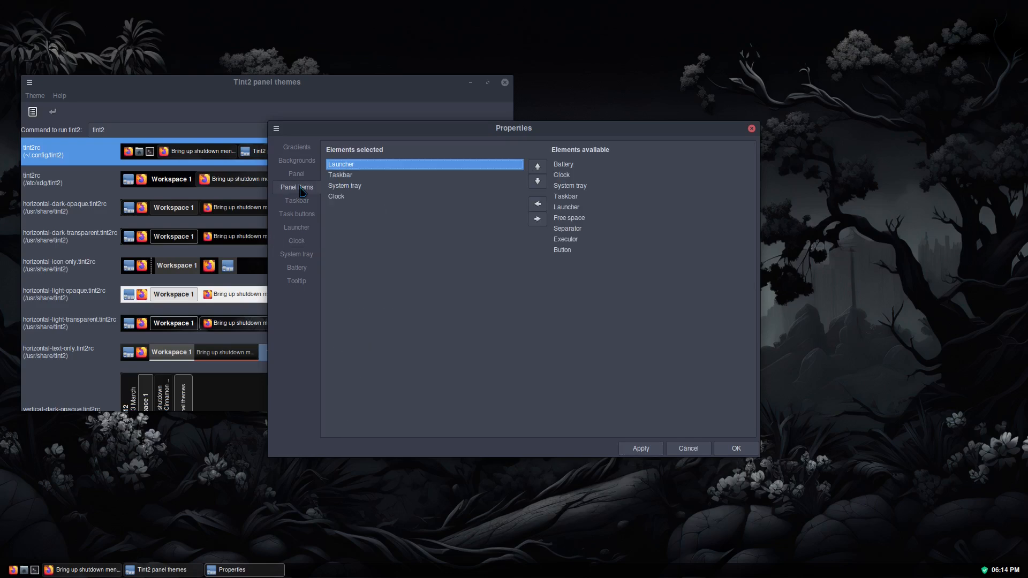
{"action": "left_click", "coordinate": [566, 229]}
{"action": "left_click", "coordinate": [537, 204]}
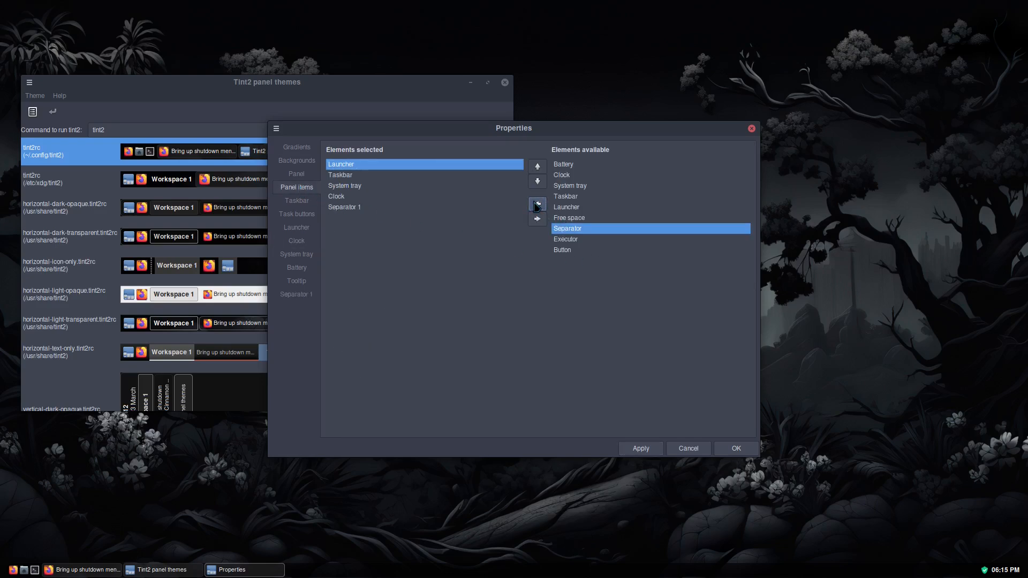
{"action": "left_click", "coordinate": [348, 208]}
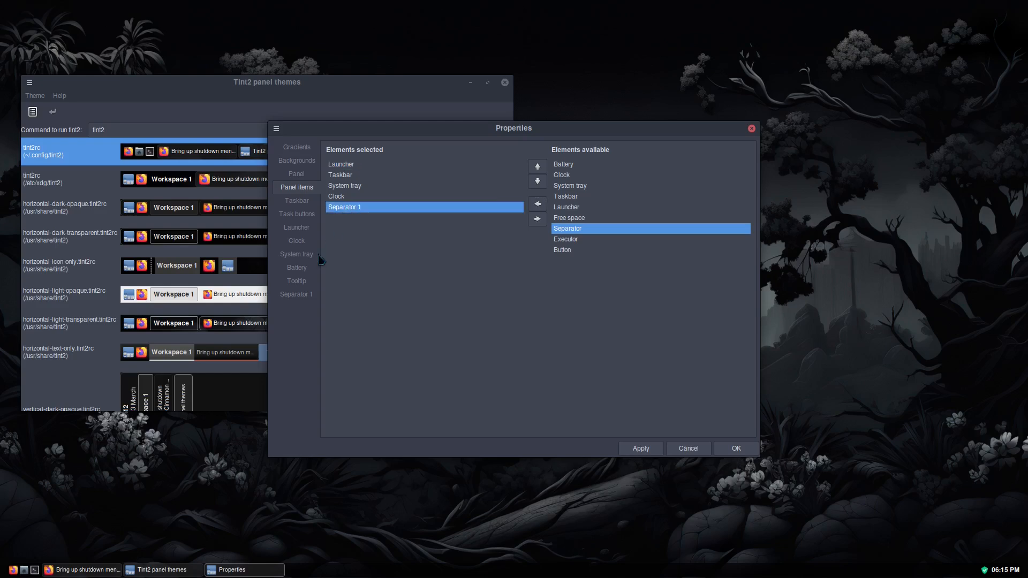
{"action": "left_click", "coordinate": [295, 294]}
{"action": "left_click", "coordinate": [469, 219]}
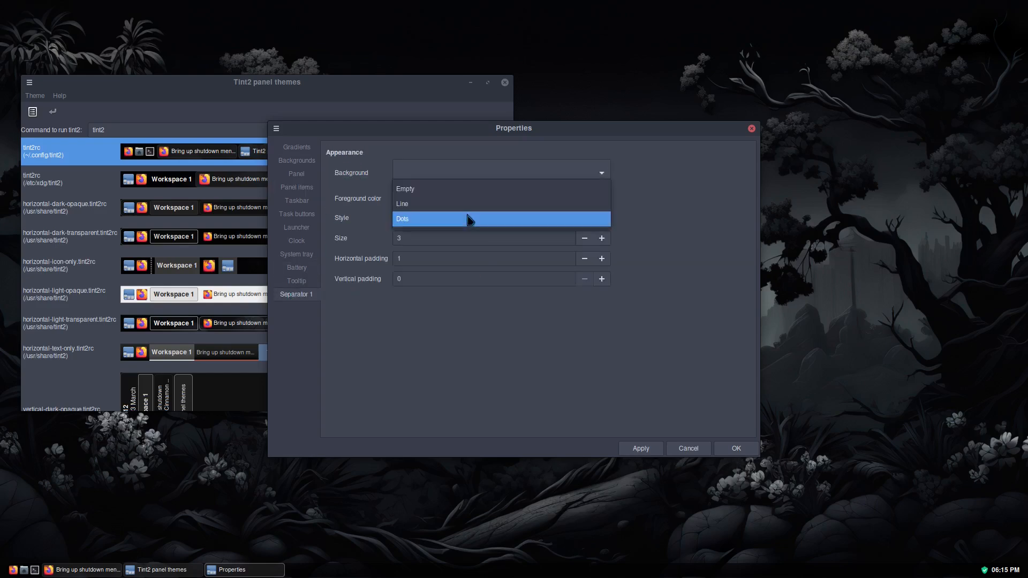
{"action": "left_click", "coordinate": [446, 190]}
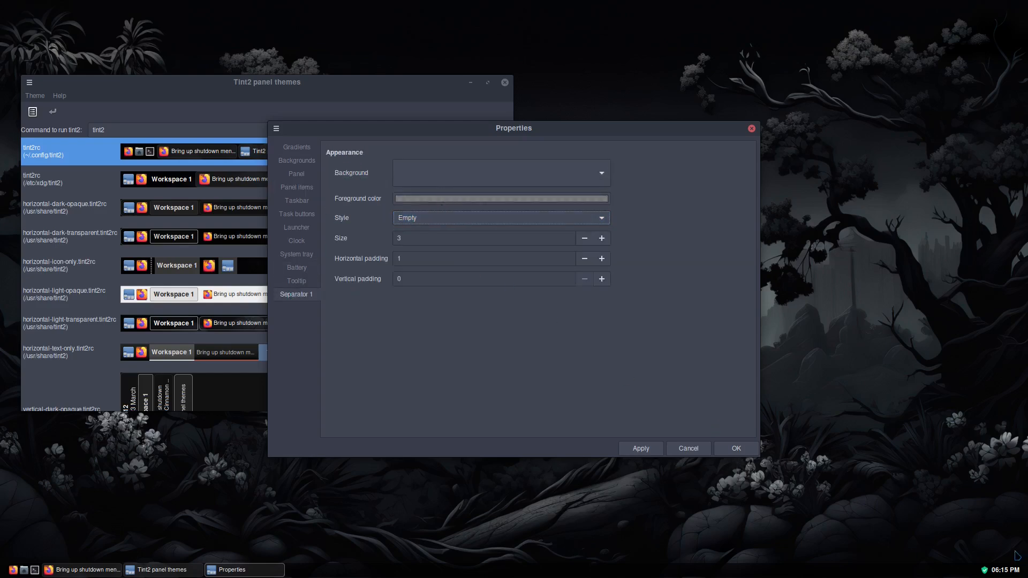
{"action": "left_click", "coordinate": [642, 448]}
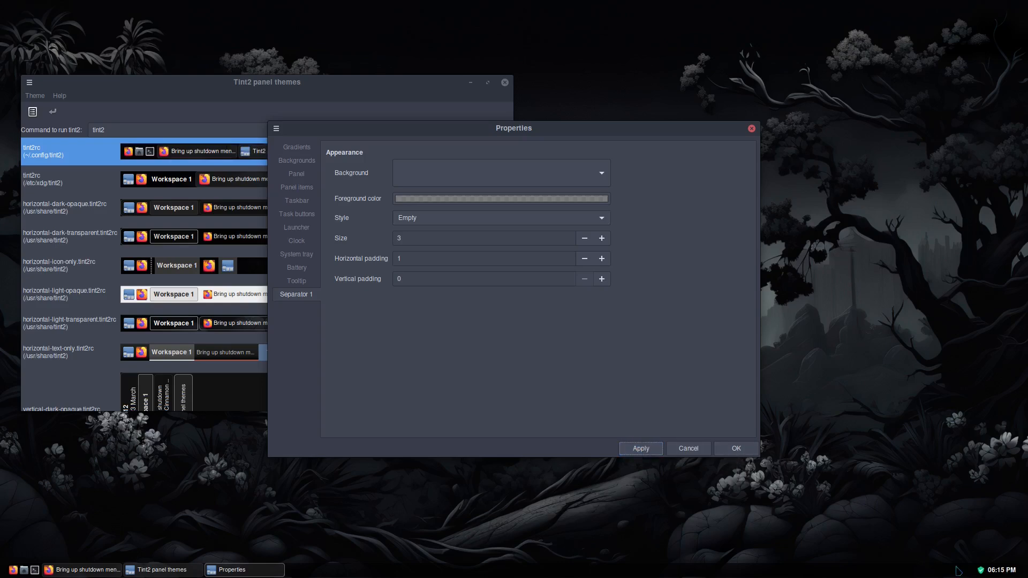
Add a second separator to the panel items and move it between the system tray and the clock.
{"action": "left_click", "coordinate": [304, 189]}
{"action": "left_click", "coordinate": [538, 204]}
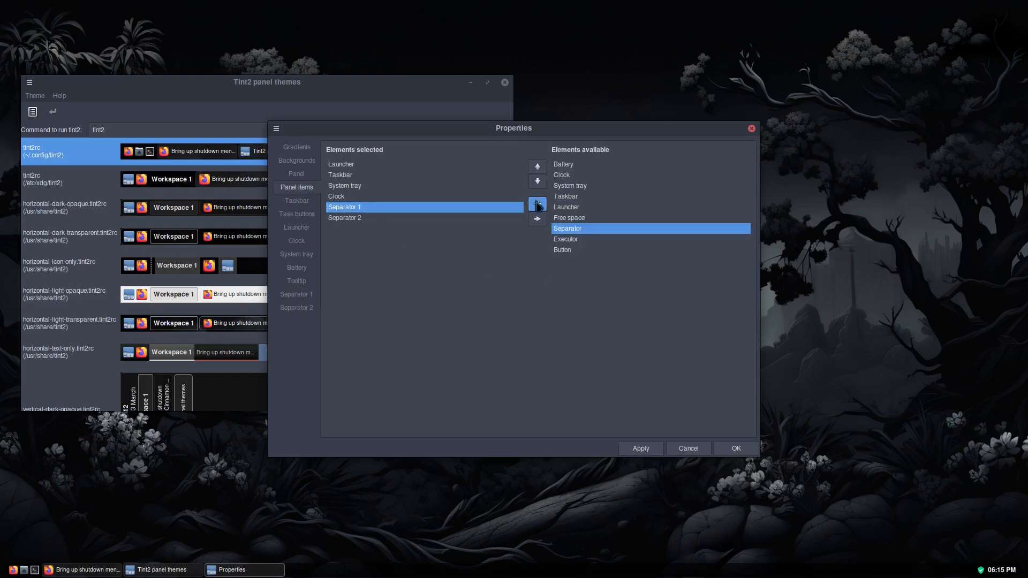
{"action": "left_click", "coordinate": [338, 219]}
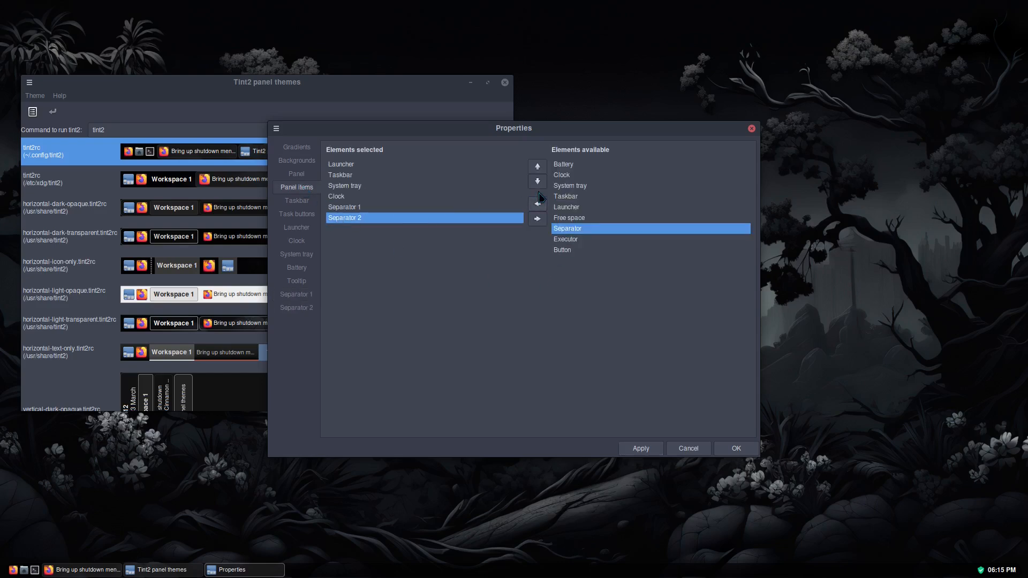
{"action": "left_click", "coordinate": [538, 167]}
{"action": "left_click", "coordinate": [538, 168]}
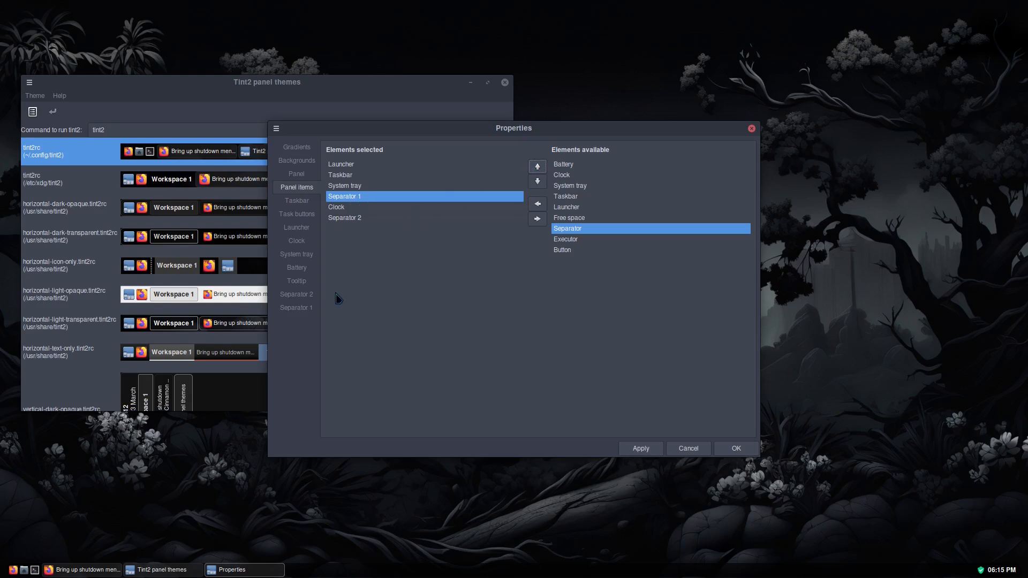
Set the style of the separator between the system tray and the clock to Empty.
{"action": "left_click", "coordinate": [289, 308]}
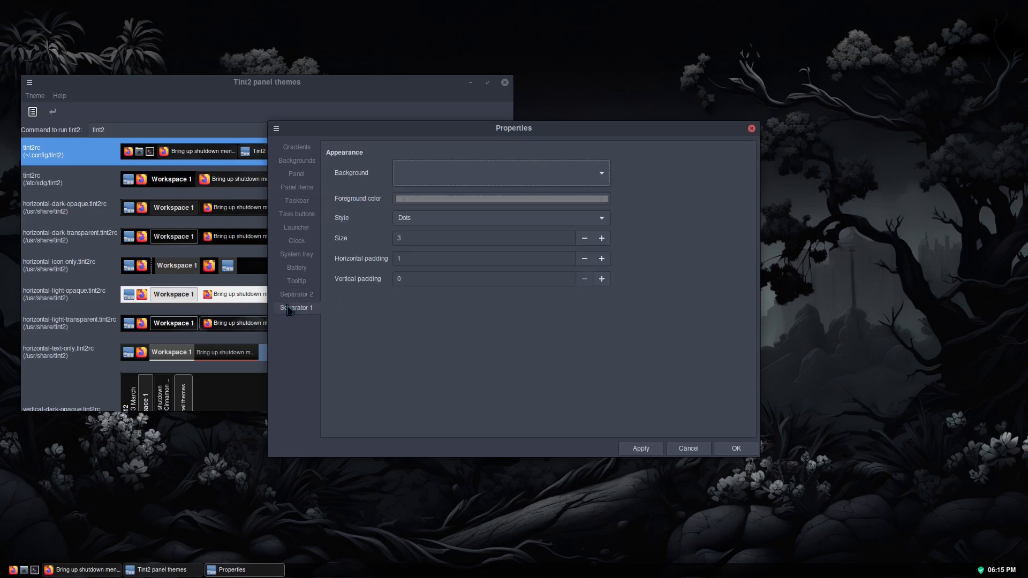
{"action": "left_click", "coordinate": [473, 220]}
{"action": "left_click", "coordinate": [441, 192]}
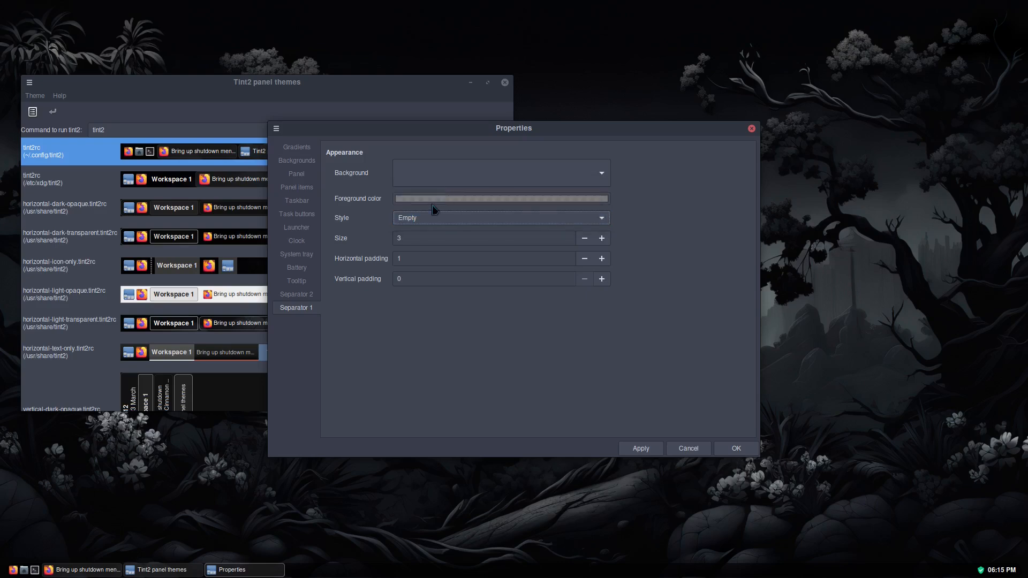
Add a third separator to the panel items and move it to the start of the list, before the launcher.
{"action": "left_click", "coordinate": [296, 188]}
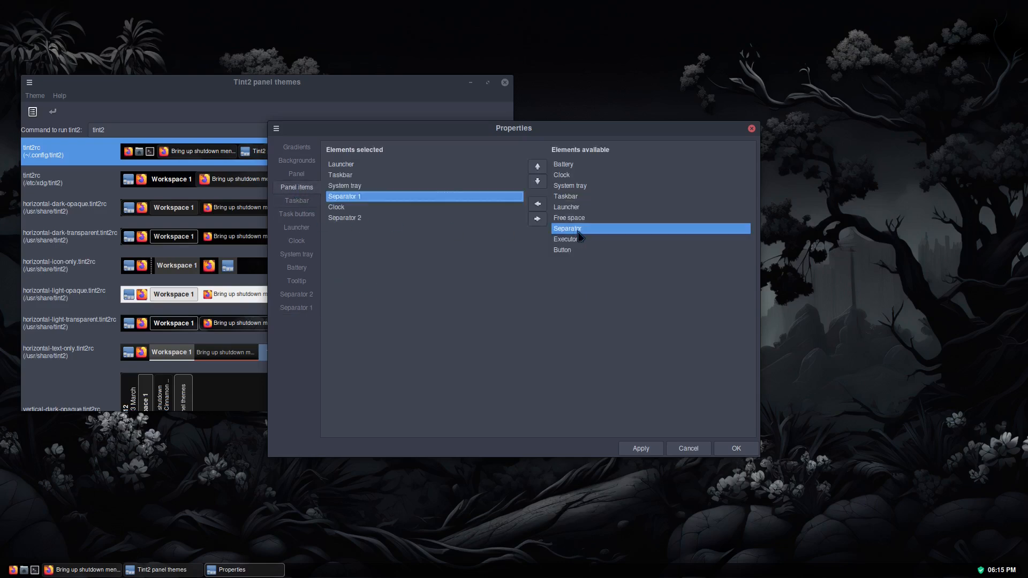
{"action": "left_click", "coordinate": [538, 204]}
{"action": "left_click", "coordinate": [338, 231]}
{"action": "left_click", "coordinate": [538, 167]}
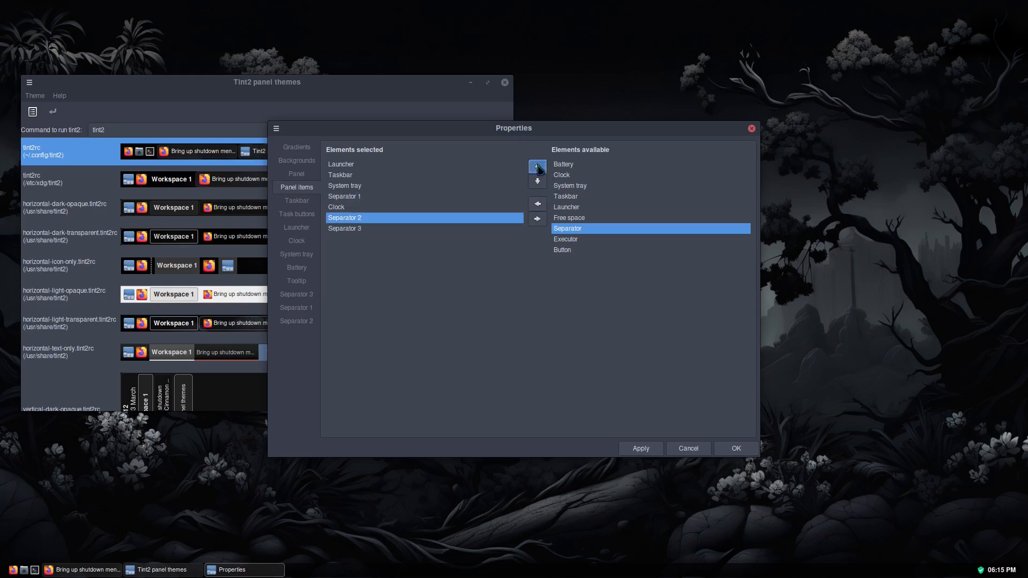
{"action": "left_click", "coordinate": [538, 167]}
{"action": "left_click", "coordinate": [537, 167]}
{"action": "left_click", "coordinate": [538, 166]}
{"action": "left_click", "coordinate": [537, 167]}
{"action": "left_click", "coordinate": [537, 166]}
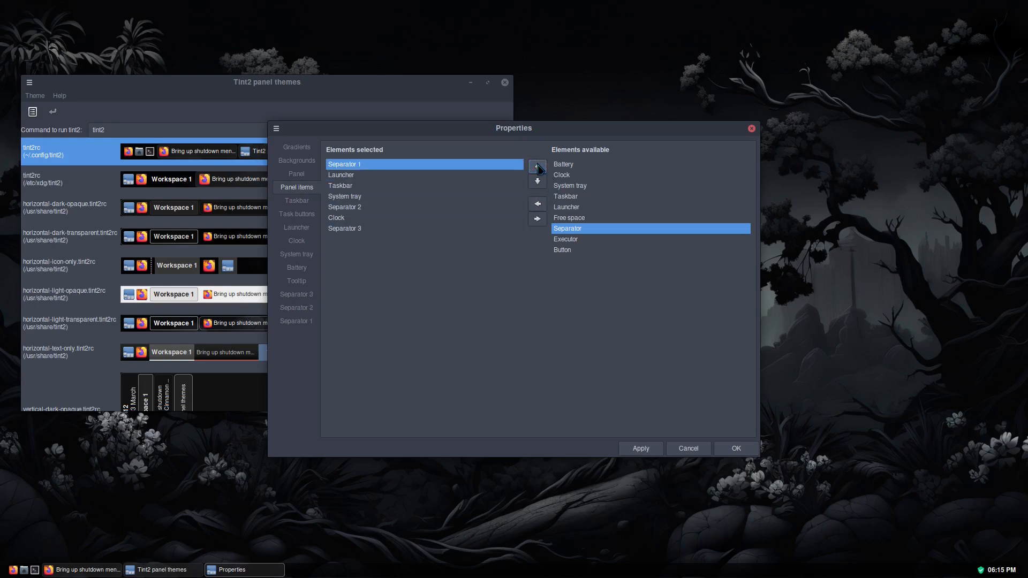
Add a button to the panel items and move it to the first position, ahead of the leading separator.
{"action": "left_click", "coordinate": [562, 251]}
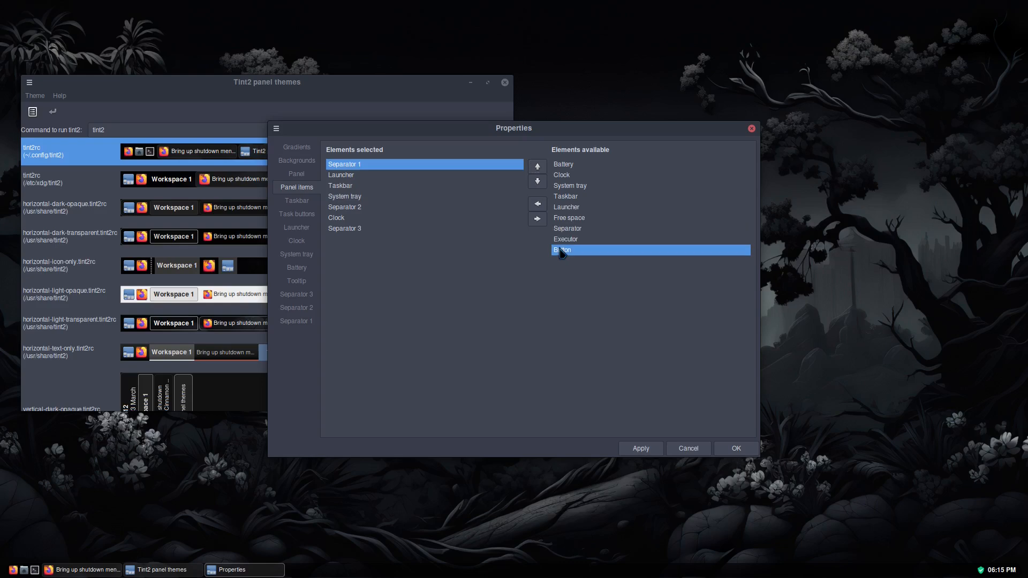
{"action": "left_click", "coordinate": [537, 204]}
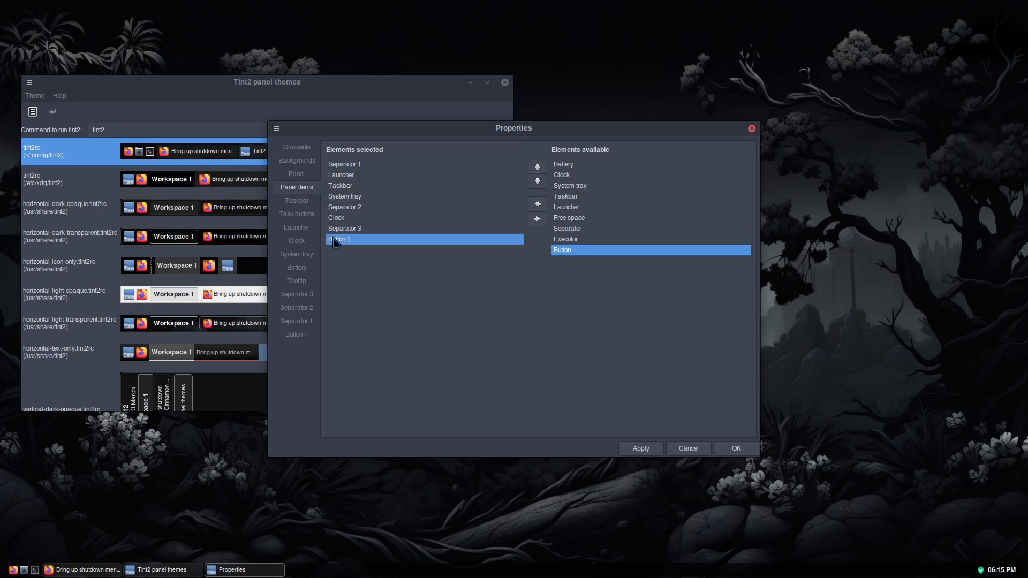
{"action": "left_click", "coordinate": [537, 167]}
{"action": "left_click", "coordinate": [537, 167]}
{"action": "left_click", "coordinate": [537, 167]}
{"action": "left_click", "coordinate": [536, 167]}
{"action": "left_click", "coordinate": [537, 167]}
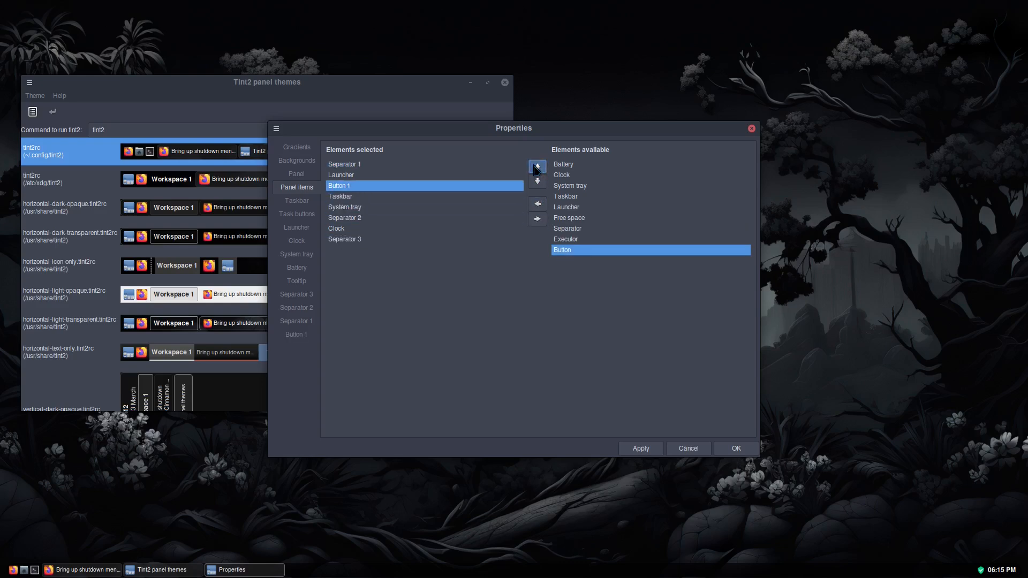
{"action": "left_click", "coordinate": [536, 167]}
{"action": "left_click", "coordinate": [537, 167]}
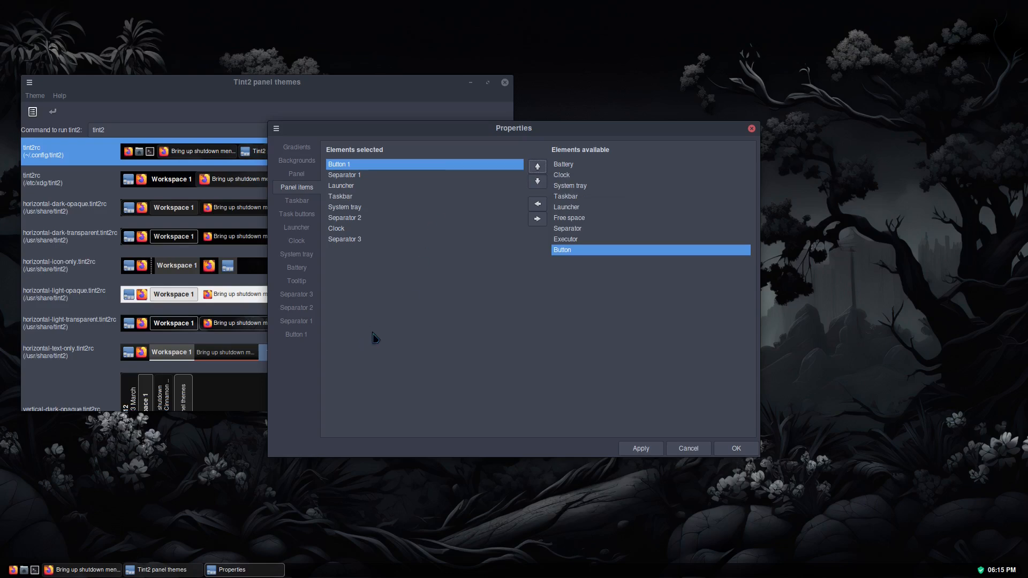
Set the new button's left click command to xfce4-popup-whiskermenu.
{"action": "left_click", "coordinate": [301, 336]}
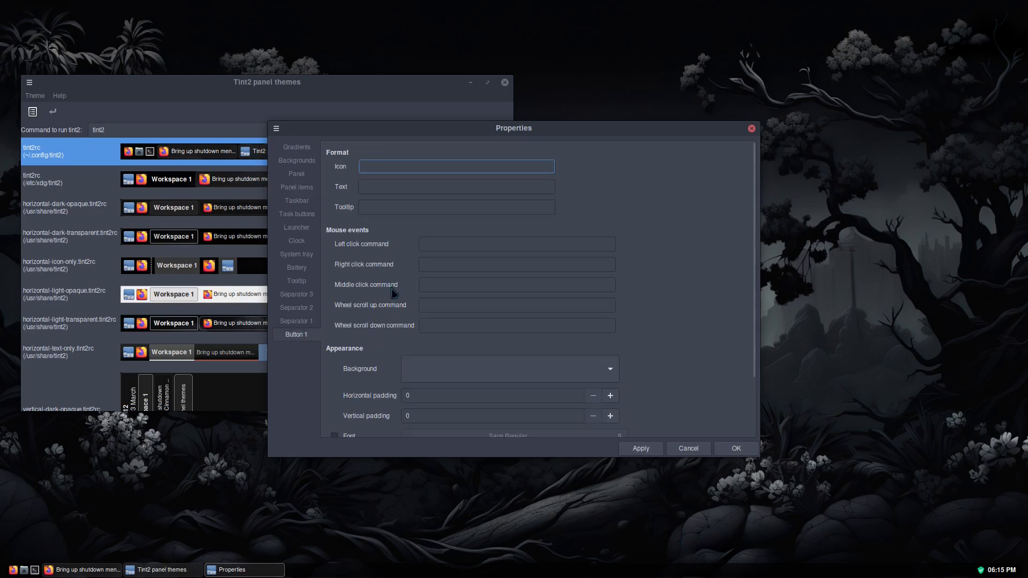
{"action": "left_click", "coordinate": [429, 244]}
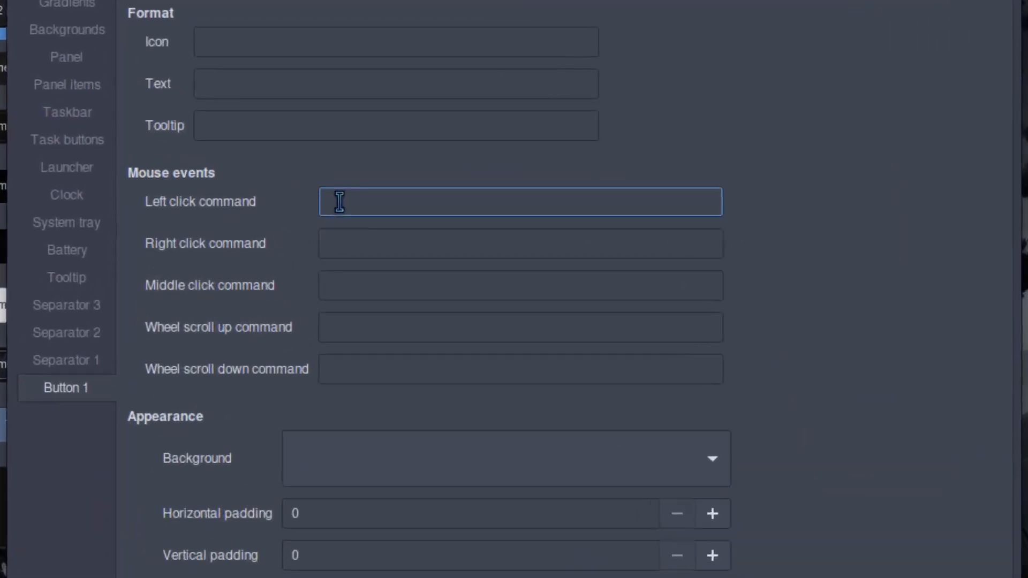
{"action": "type", "text": "xfce4"}
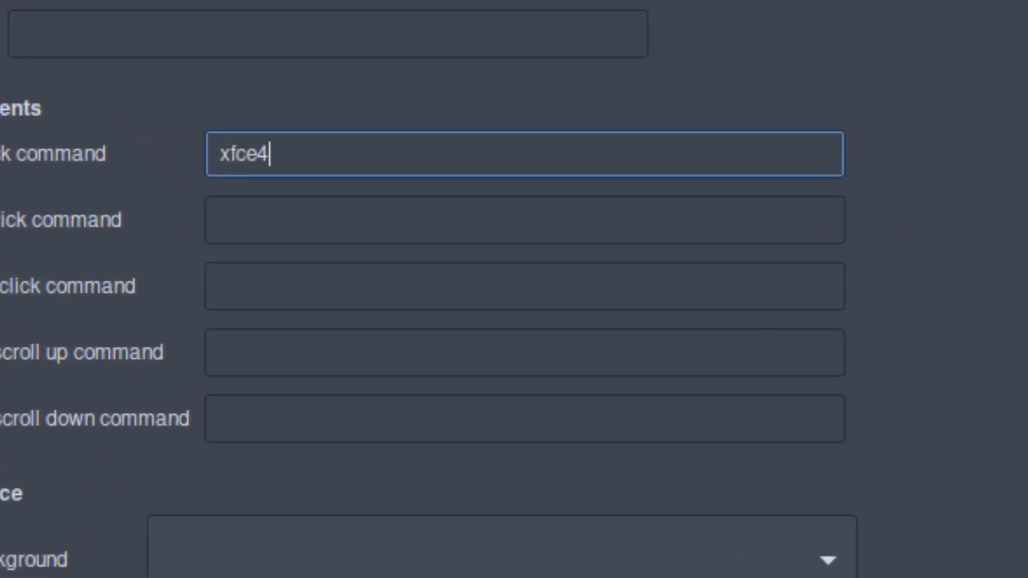
{"action": "type", "text": "-popup-"}
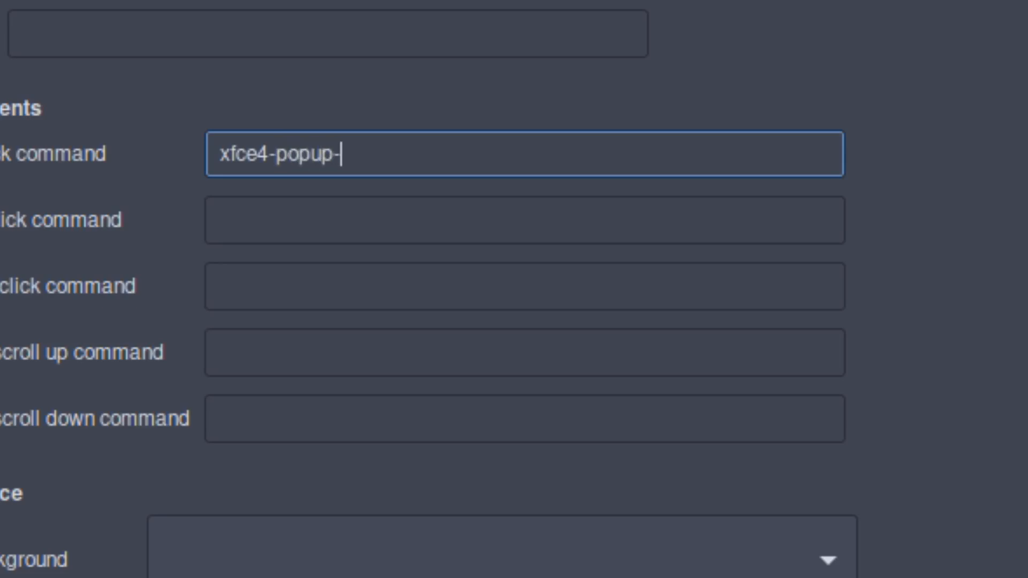
{"action": "type", "text": "whiskermen"}
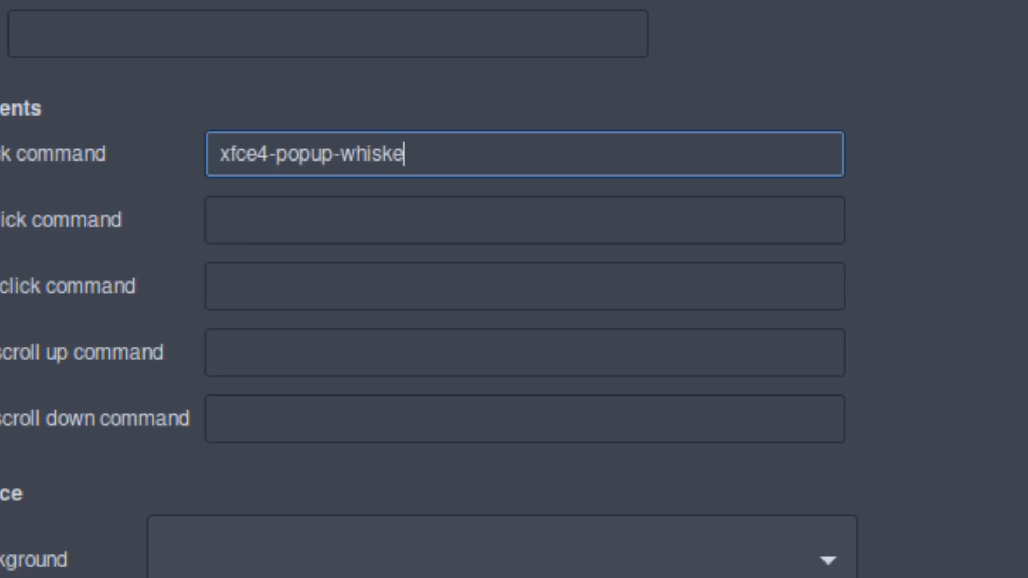
{"action": "type", "text": "u"}
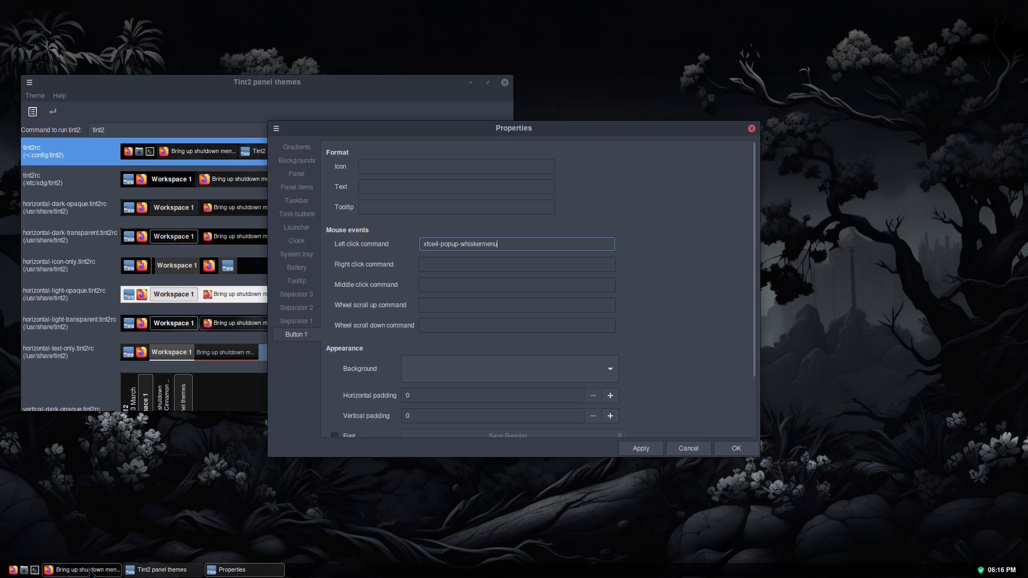
Switch to Firefox, search the web for "orb icon", and preview orb pictures in the image results.
{"action": "left_click", "coordinate": [86, 570]}
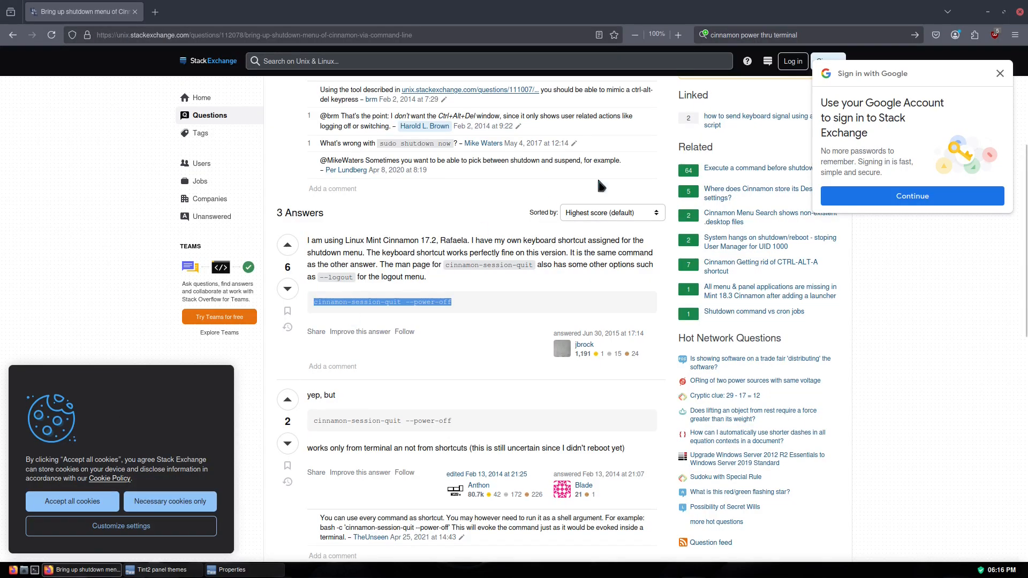
{"action": "left_click", "coordinate": [801, 34]}
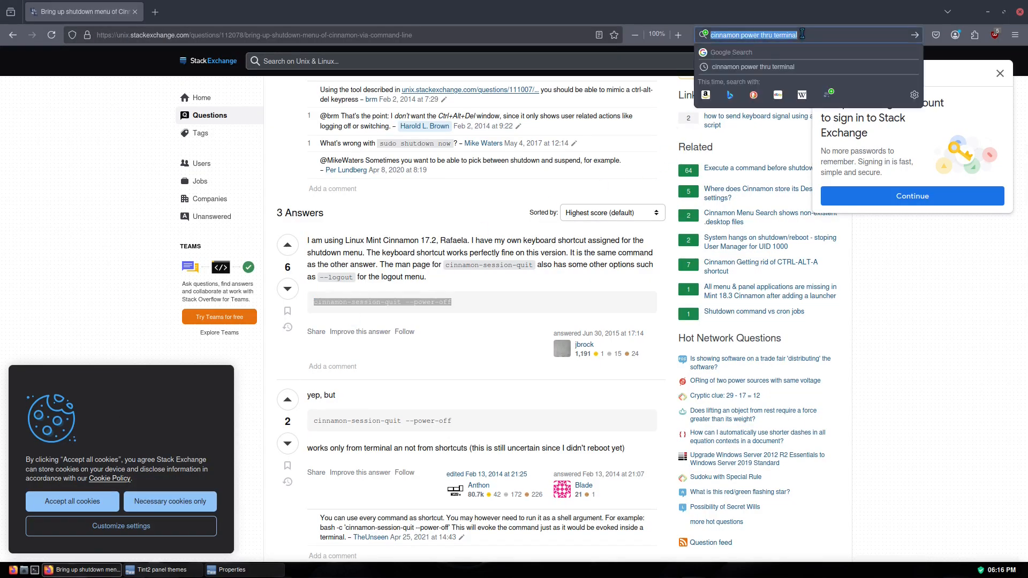
{"action": "type", "text": "orb icon"}
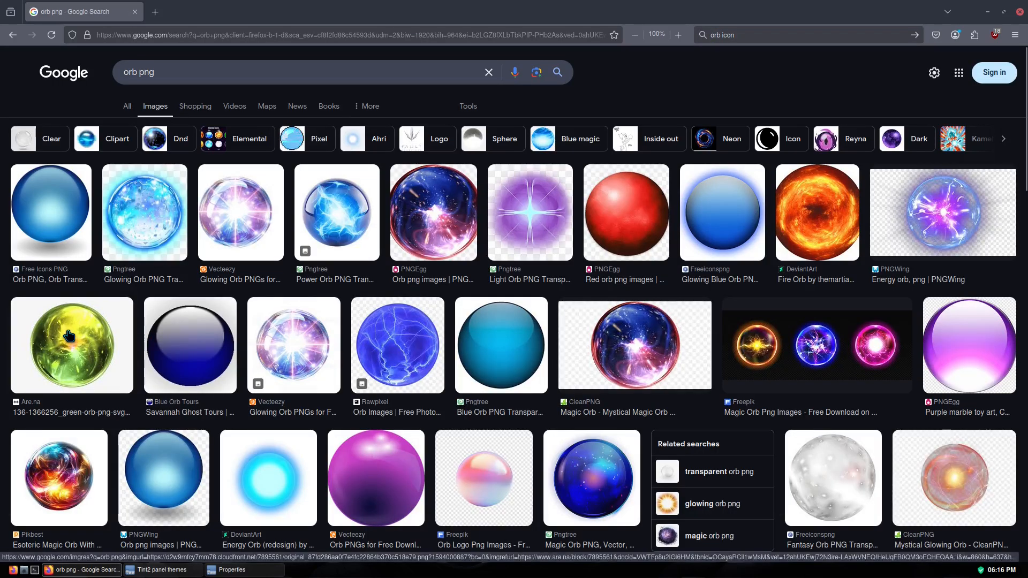
{"action": "left_click", "coordinate": [69, 336]}
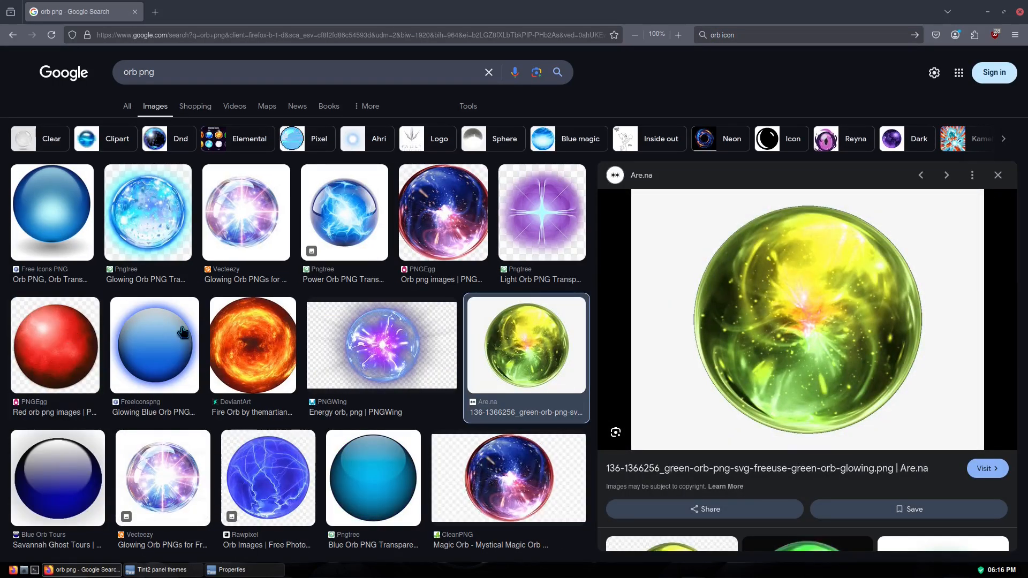
{"action": "left_click", "coordinate": [154, 334]}
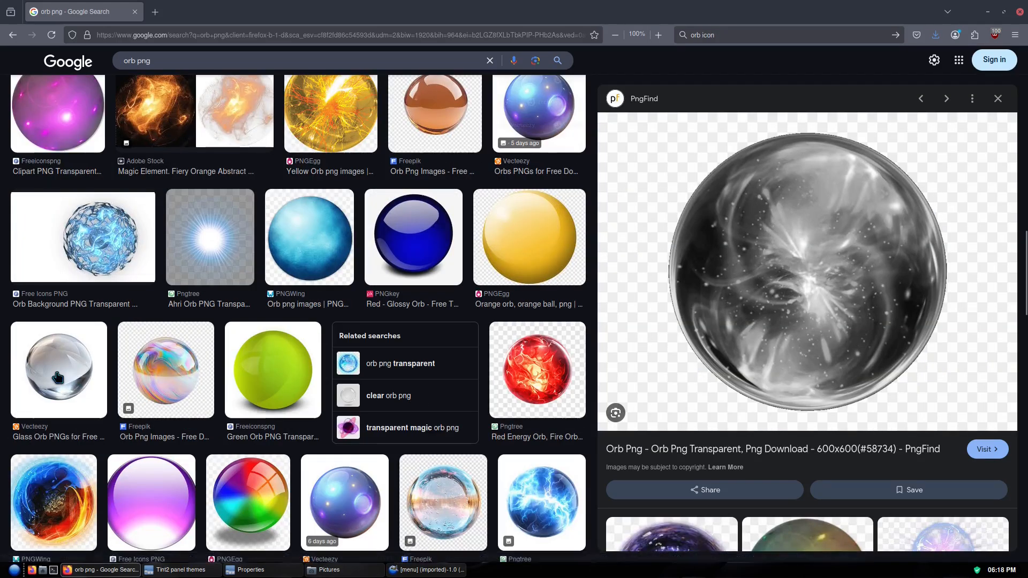
Preview the Vecteezy glass orb image and save it to the Pictures folder under its suggested name.
{"action": "left_click", "coordinate": [58, 377]}
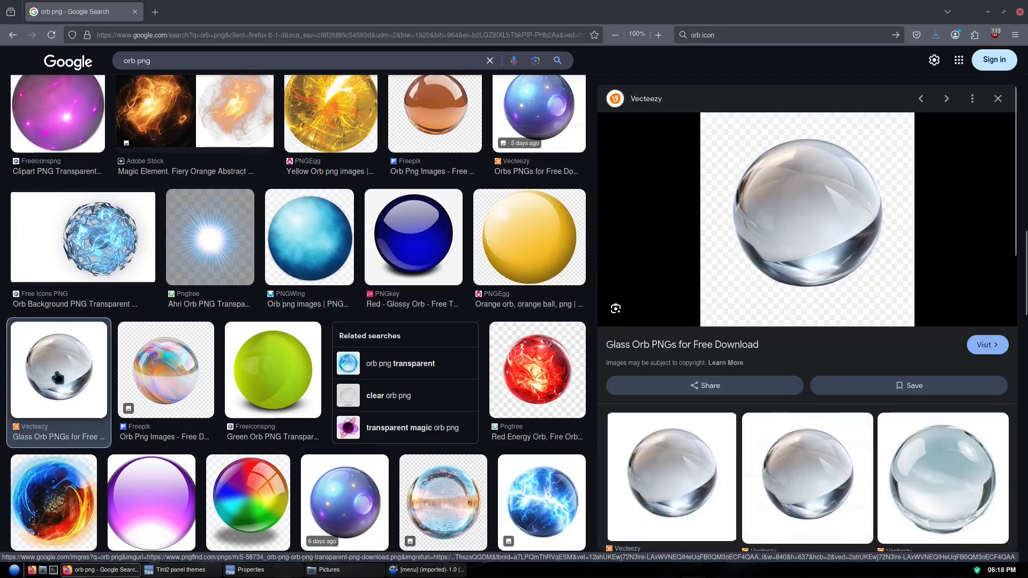
{"action": "right_click", "coordinate": [782, 223]}
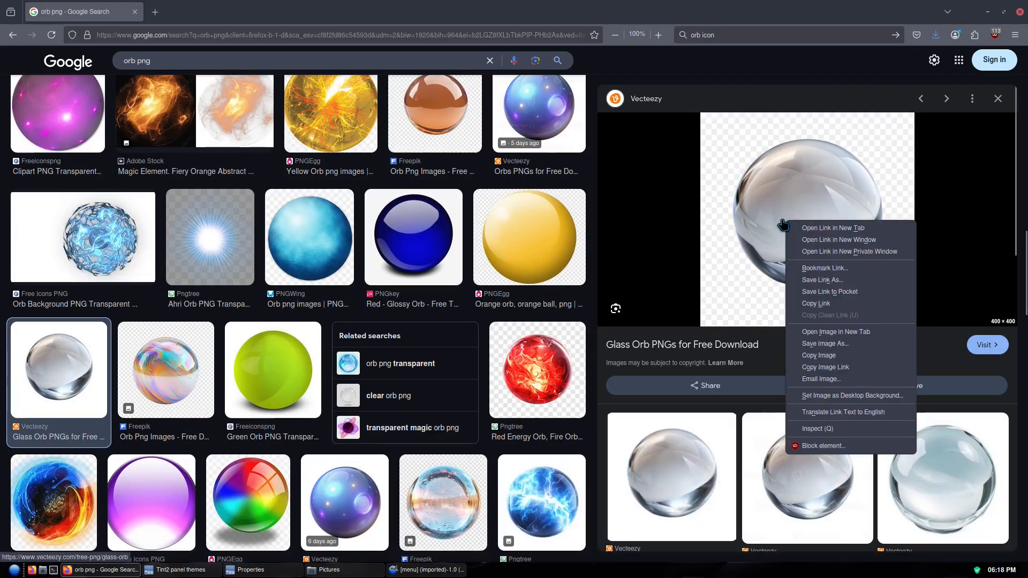
{"action": "left_click", "coordinate": [826, 343]}
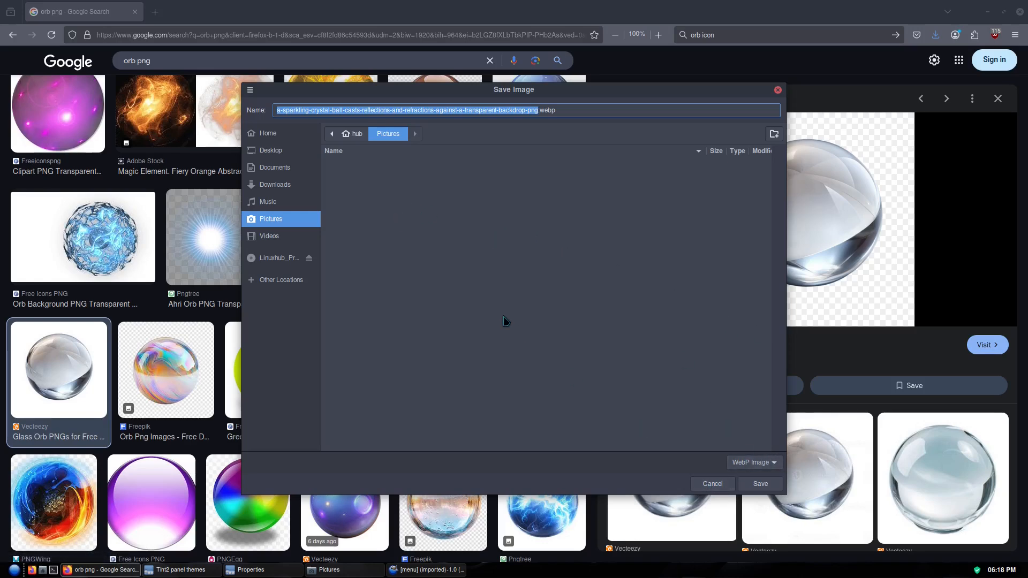
{"action": "left_click", "coordinate": [761, 485]}
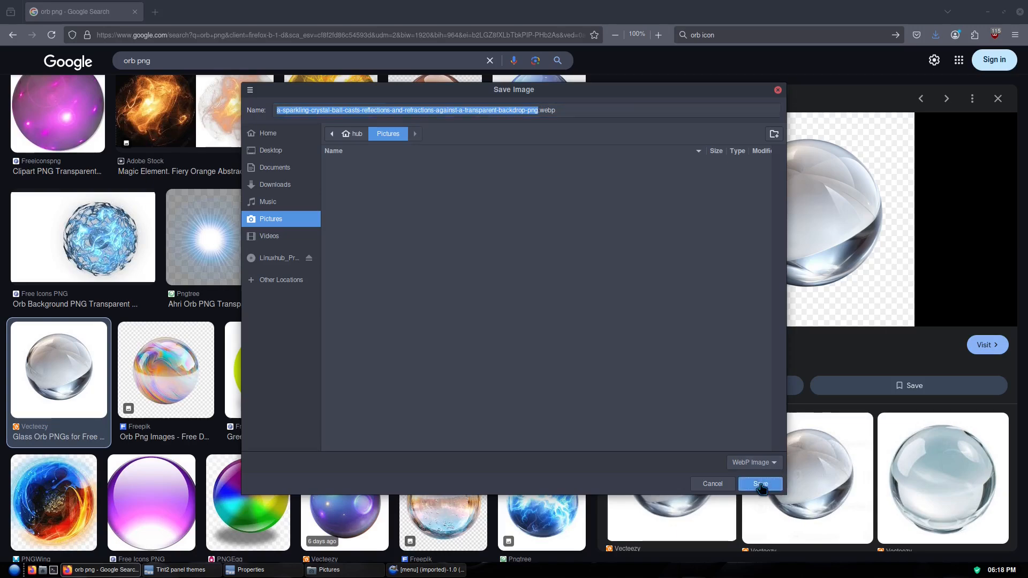
Switch to GIMP and open the saved crystal ball image from the Pictures folder.
{"action": "left_click", "coordinate": [423, 571]}
{"action": "left_click", "coordinate": [8, 22]}
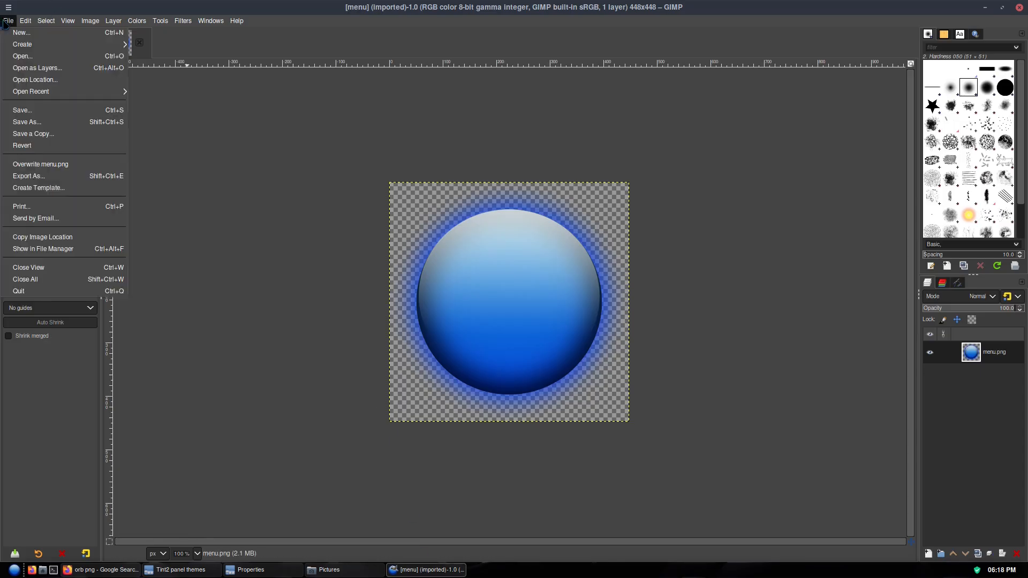
{"action": "left_click", "coordinate": [25, 54]}
{"action": "double_click", "coordinate": [142, 63]}
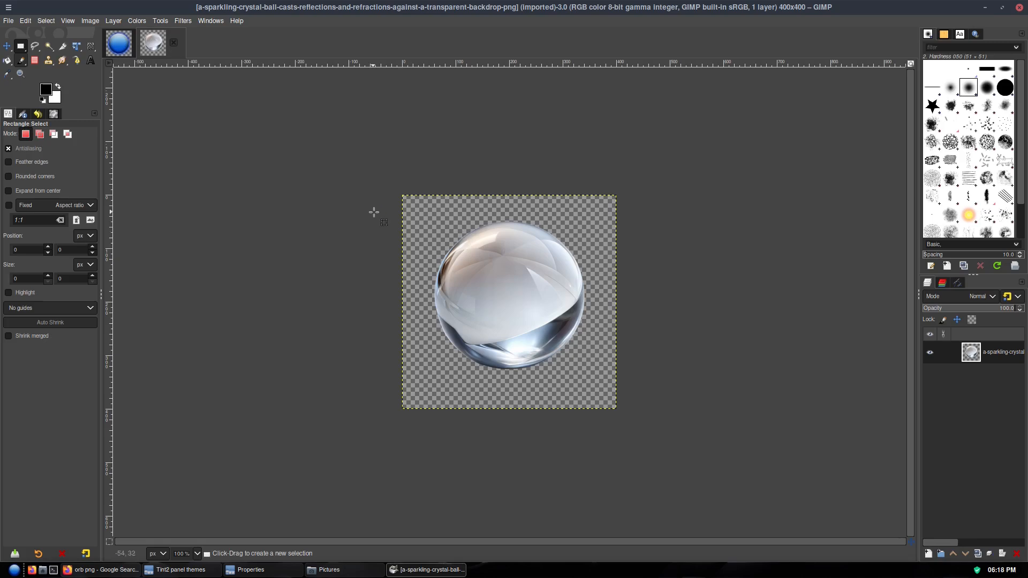
Fit a rectangular selection of about 286 × 282 px tightly around the glass orb and crop the image to it.
{"action": "left_click_drag", "start_coordinate": [375, 213], "coordinate": [659, 373]}
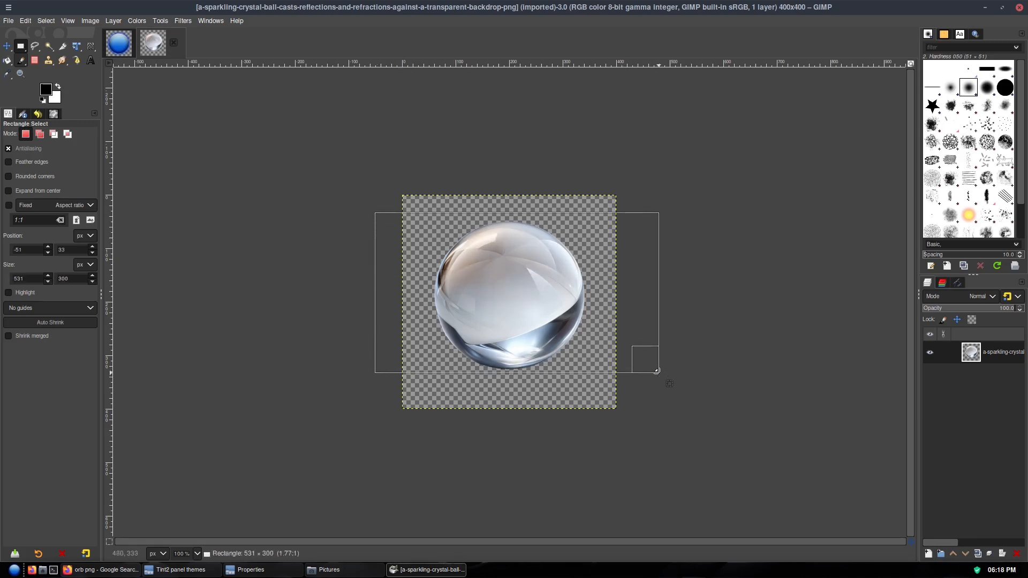
{"action": "left_click_drag", "start_coordinate": [639, 297], "coordinate": [565, 300]}
{"action": "left_click_drag", "start_coordinate": [396, 288], "coordinate": [453, 289]}
{"action": "left_click_drag", "start_coordinate": [509, 222], "coordinate": [506, 234]}
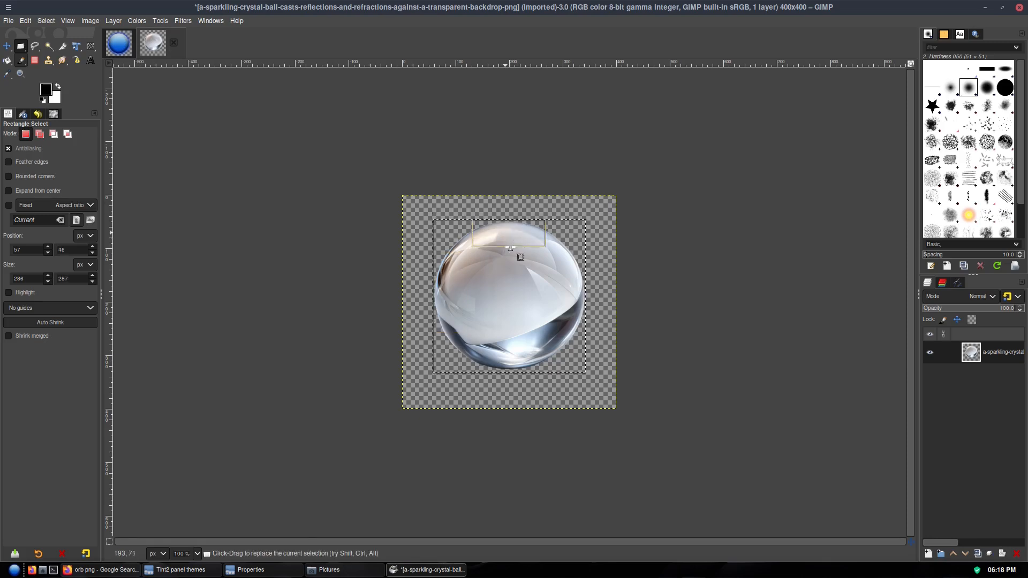
{"action": "left_click_drag", "start_coordinate": [513, 359], "coordinate": [513, 356]}
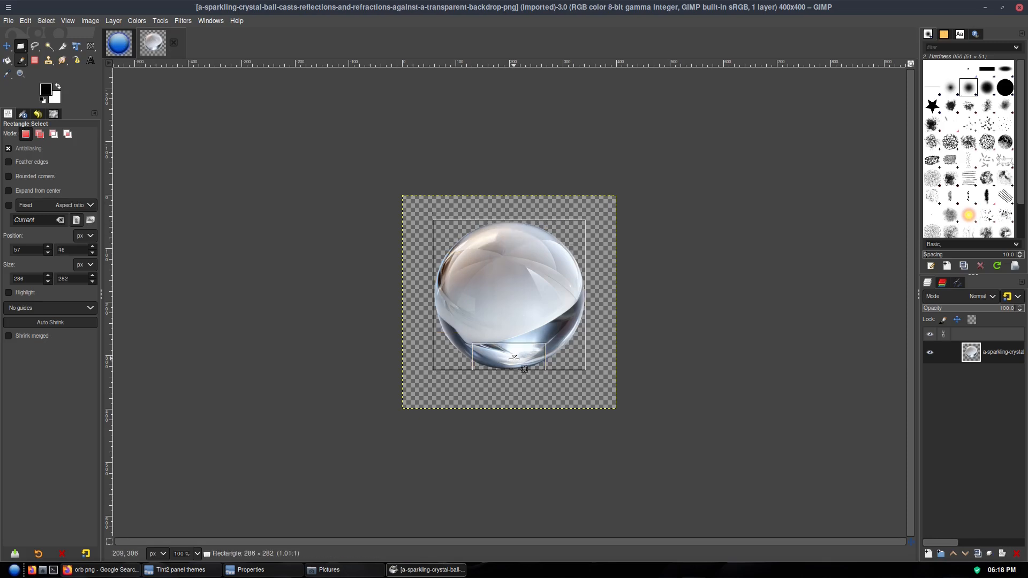
{"action": "left_click", "coordinate": [90, 20]}
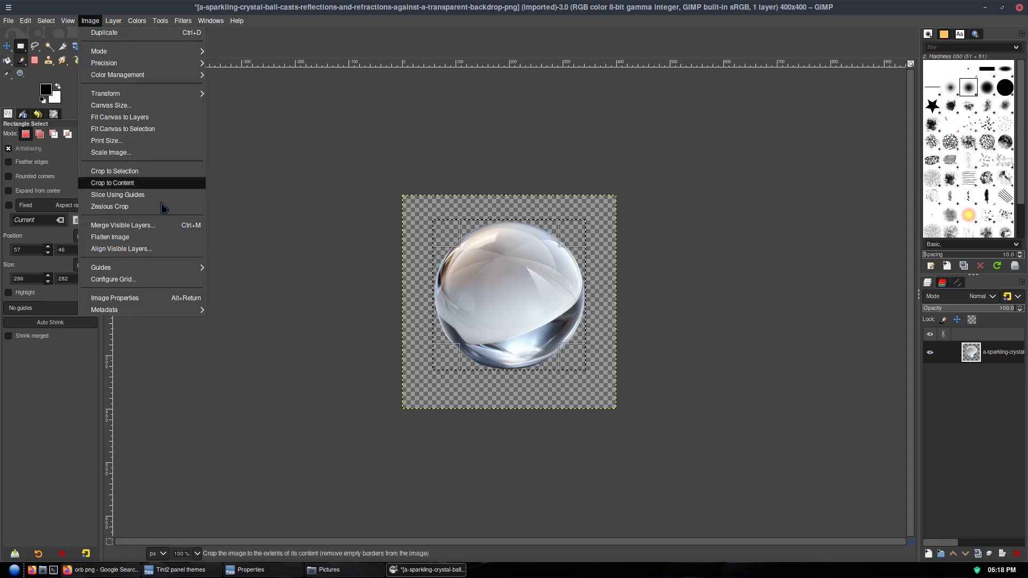
{"action": "left_click", "coordinate": [124, 171]}
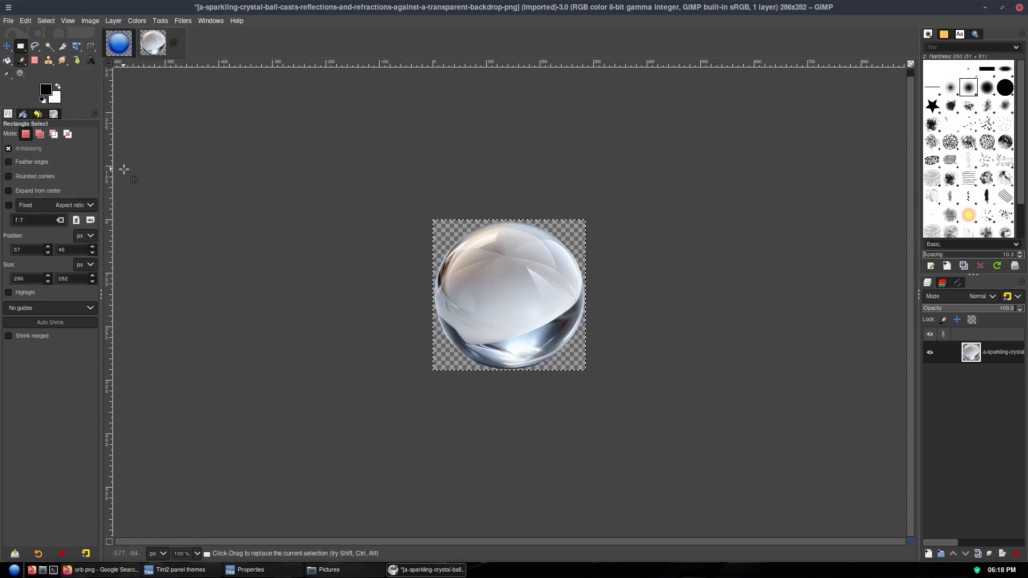
Export the cropped orb as menu0.png to the Pictures folder with the current PNG options, and bring up that folder in the file manager.
{"action": "left_click", "coordinate": [7, 19]}
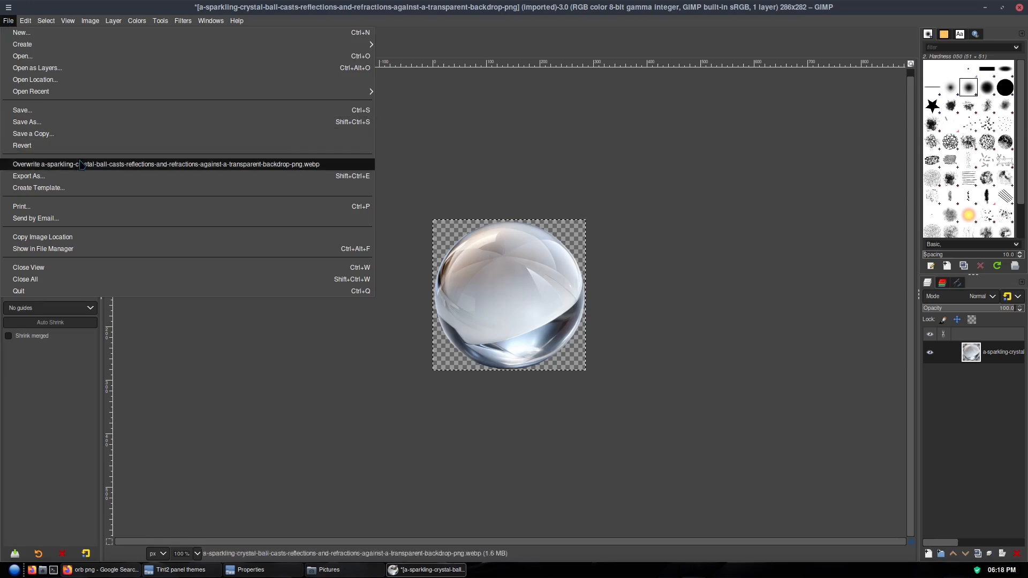
{"action": "left_click", "coordinate": [33, 177]}
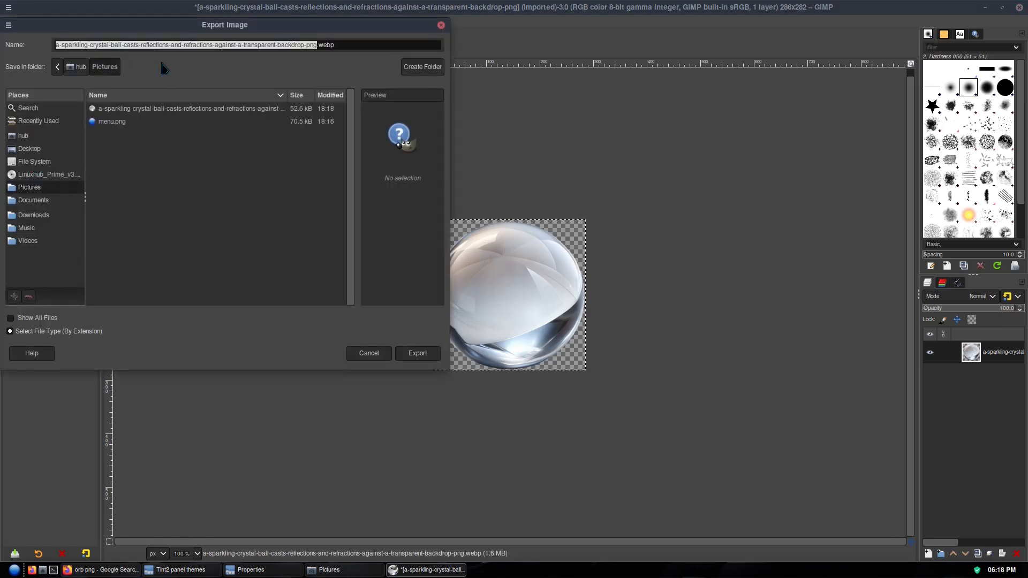
{"action": "triple_click", "coordinate": [362, 45]}
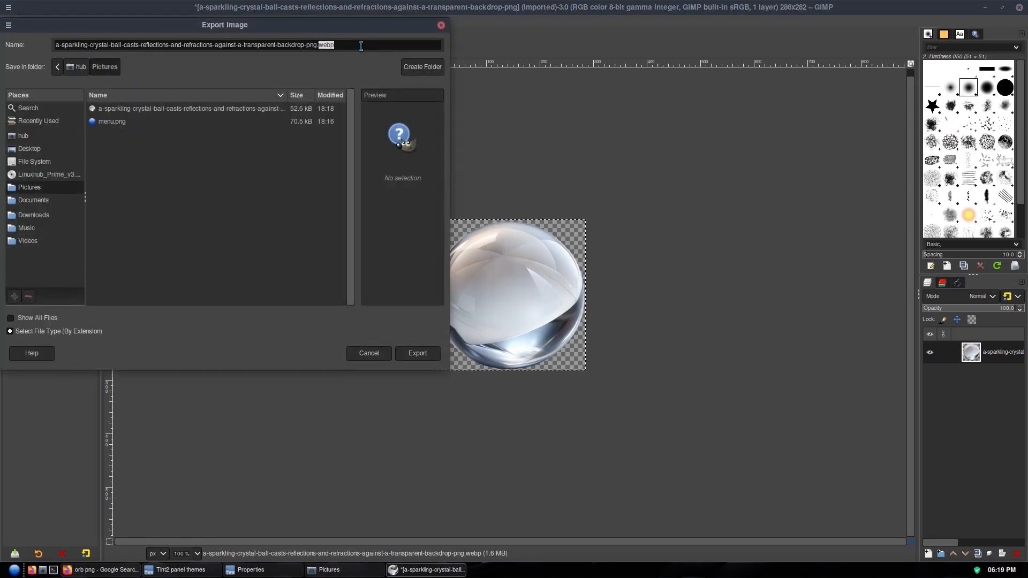
{"action": "type", "text": "menu0.png"}
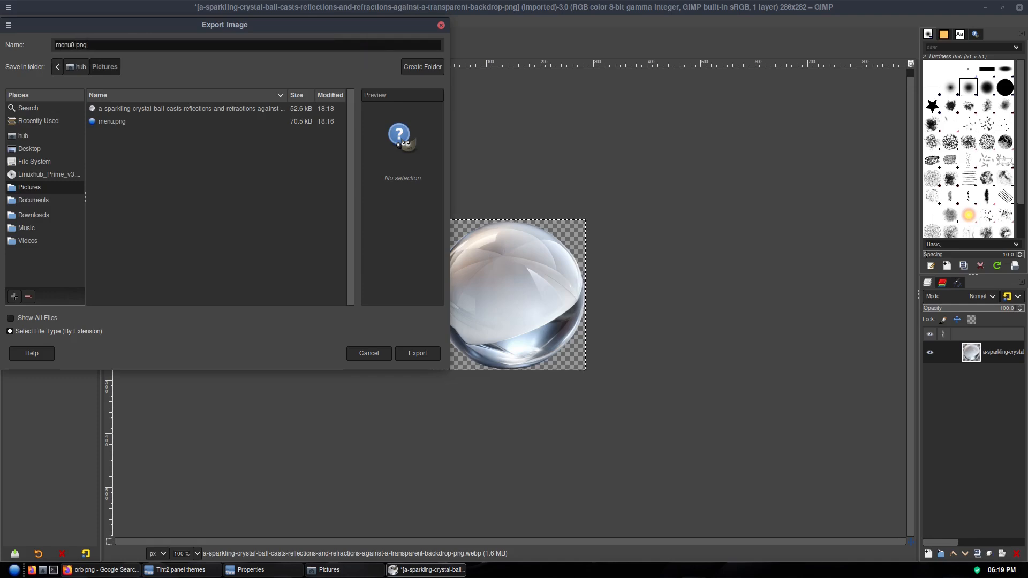
{"action": "left_click", "coordinate": [411, 353]}
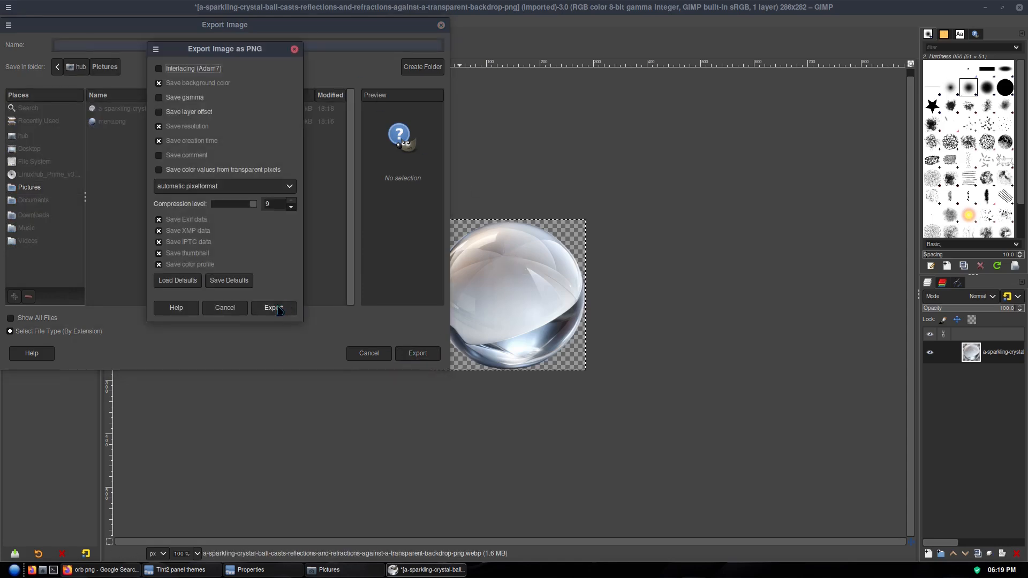
{"action": "left_click", "coordinate": [274, 304]}
{"action": "left_click", "coordinate": [329, 570]}
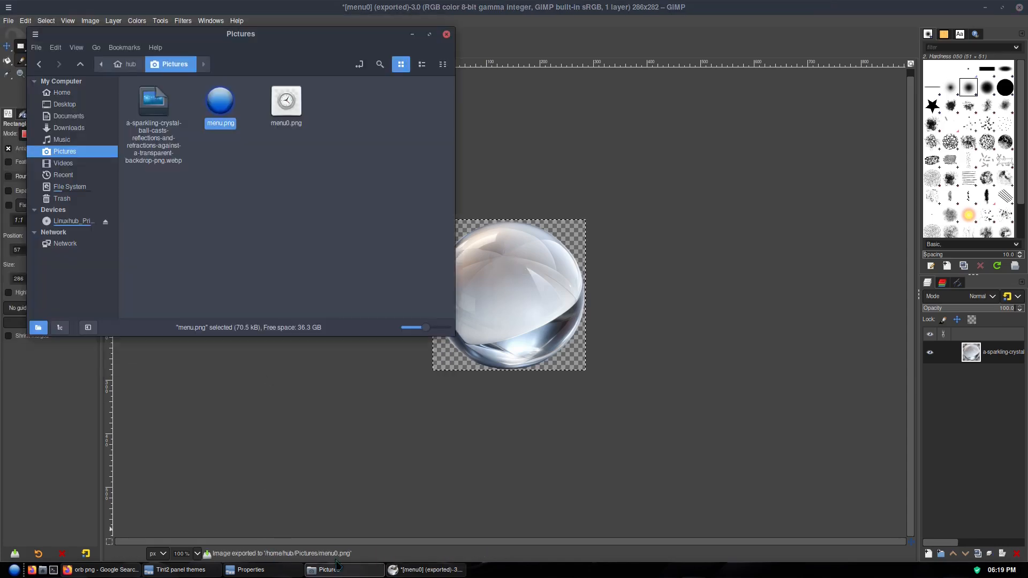
Copy menu0.png from the Pictures folder and apply its path, /home/hub/Pictures/menu0.png, as the icon of Button 1 in the panel properties.
{"action": "right_click", "coordinate": [289, 104]}
{"action": "left_click", "coordinate": [321, 177]}
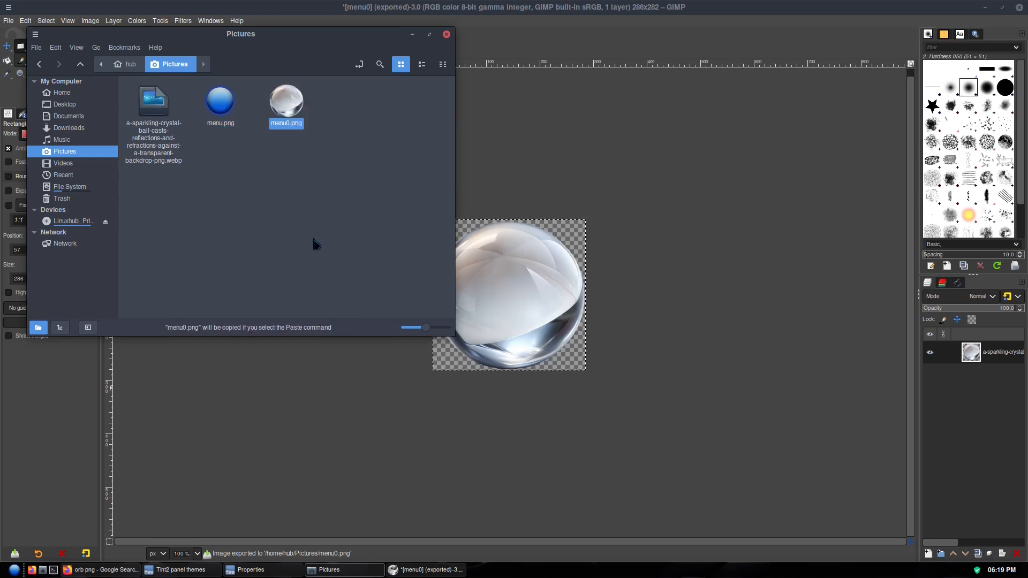
{"action": "left_click", "coordinate": [262, 571]}
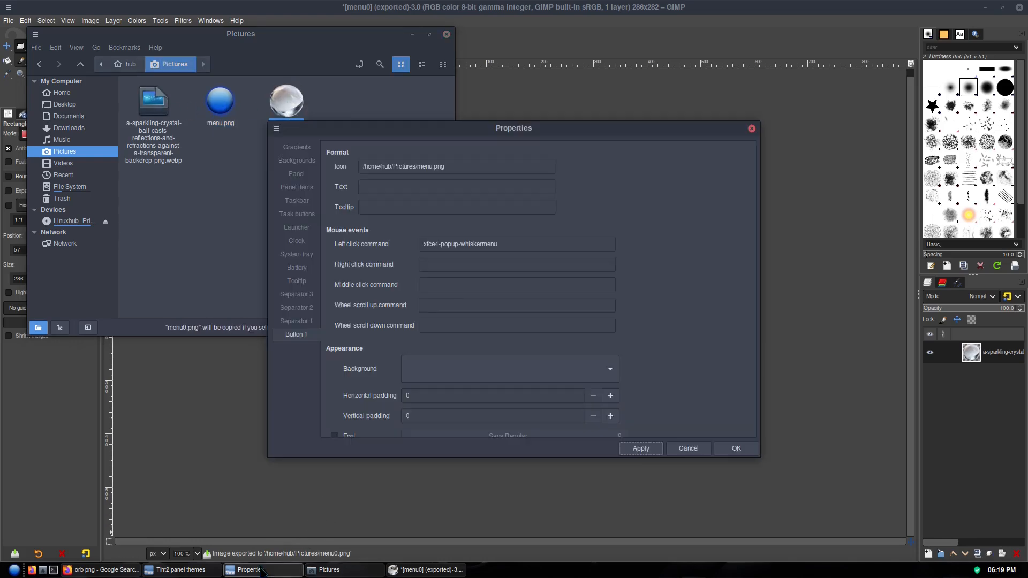
{"action": "triple_click", "coordinate": [429, 167]}
{"action": "right_click", "coordinate": [428, 167]}
{"action": "left_click", "coordinate": [454, 202]}
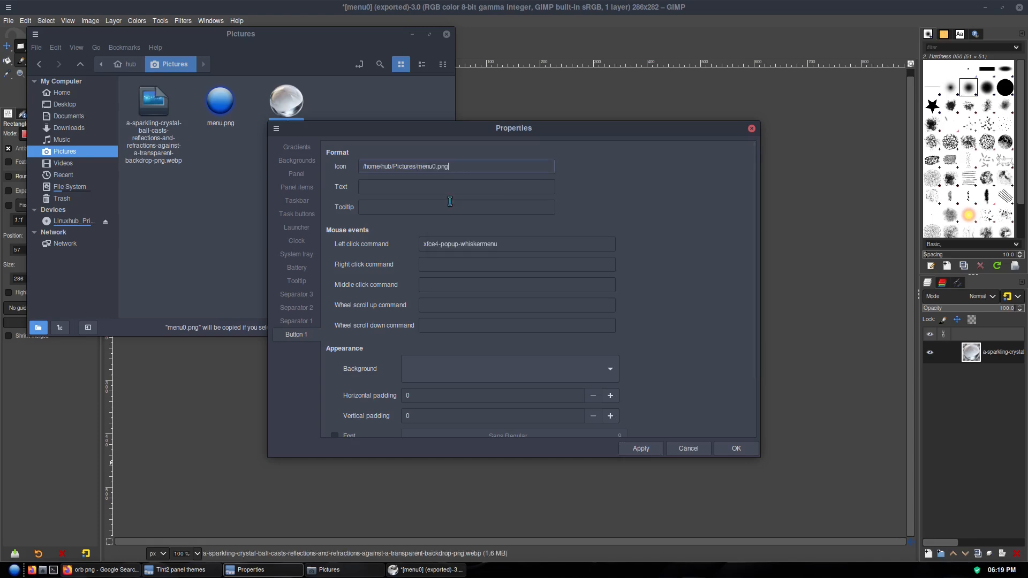
{"action": "left_click", "coordinate": [641, 448]}
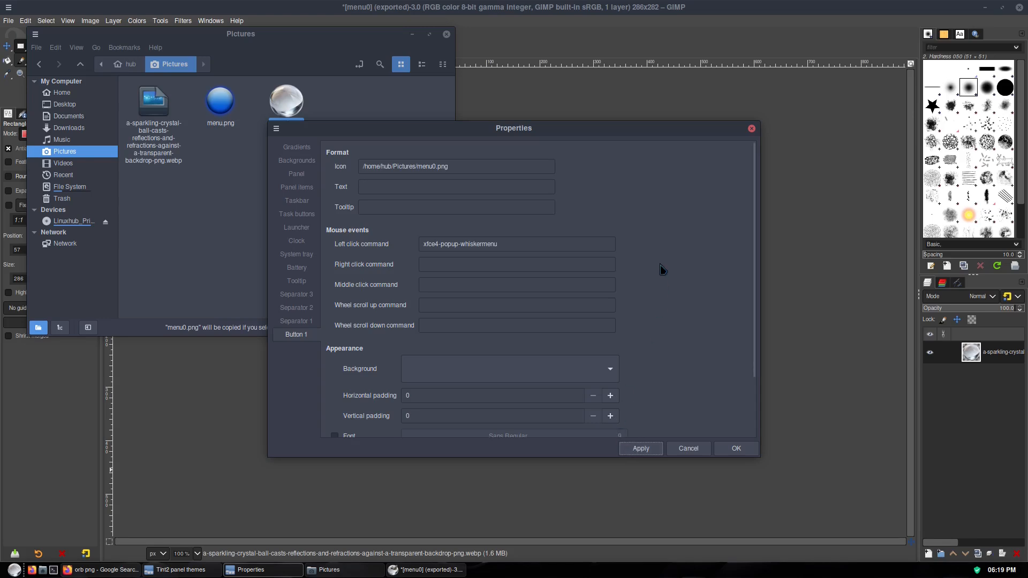
Set the style of Separator 1 to Empty and apply the change.
{"action": "left_click", "coordinate": [302, 324]}
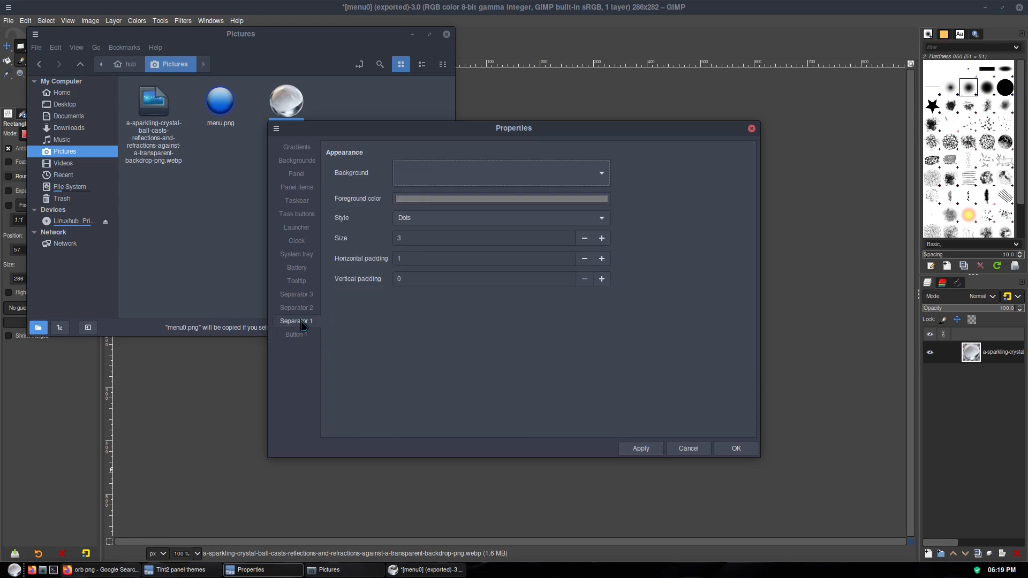
{"action": "left_click", "coordinate": [443, 218]}
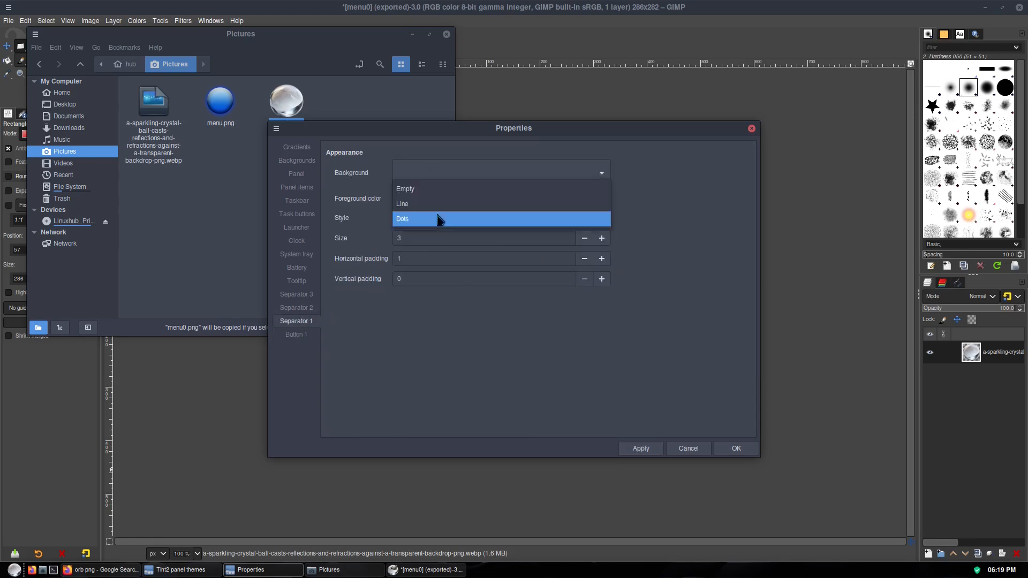
{"action": "left_click", "coordinate": [425, 190]}
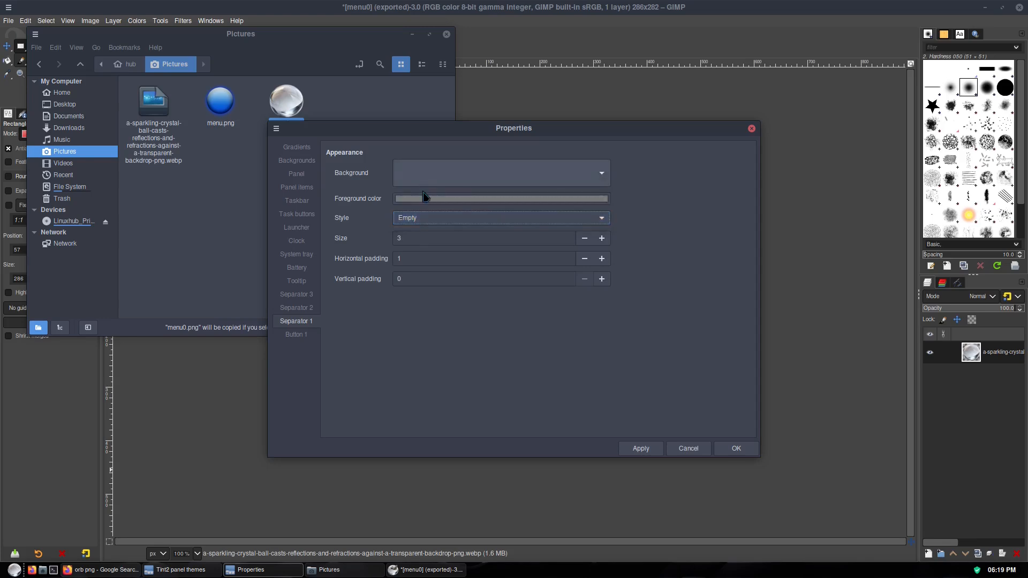
{"action": "left_click", "coordinate": [633, 450]}
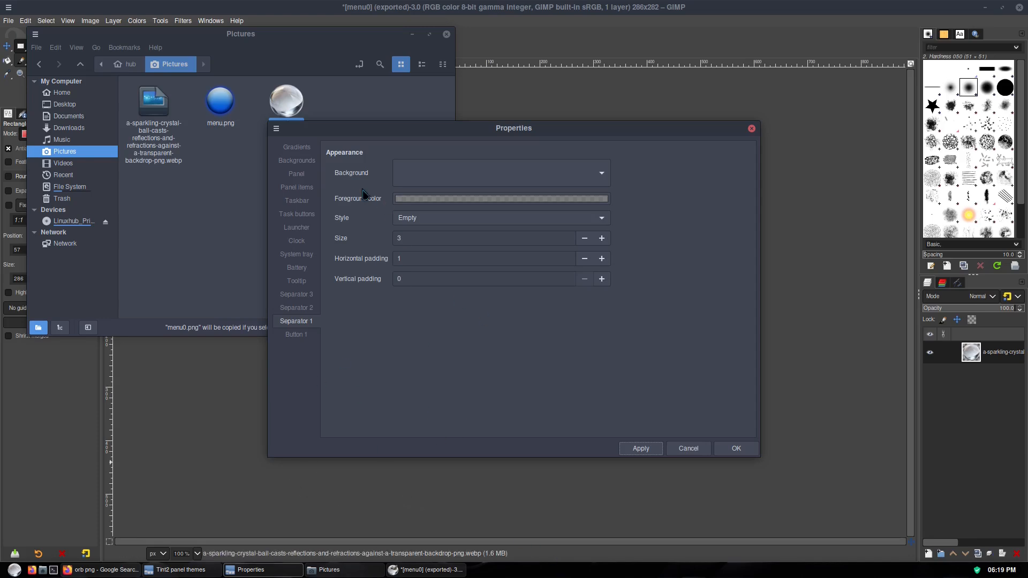
Set the border width and corner radius of the "Default task, Iconified task" background to 0 and apply the change.
{"action": "left_click", "coordinate": [297, 162]}
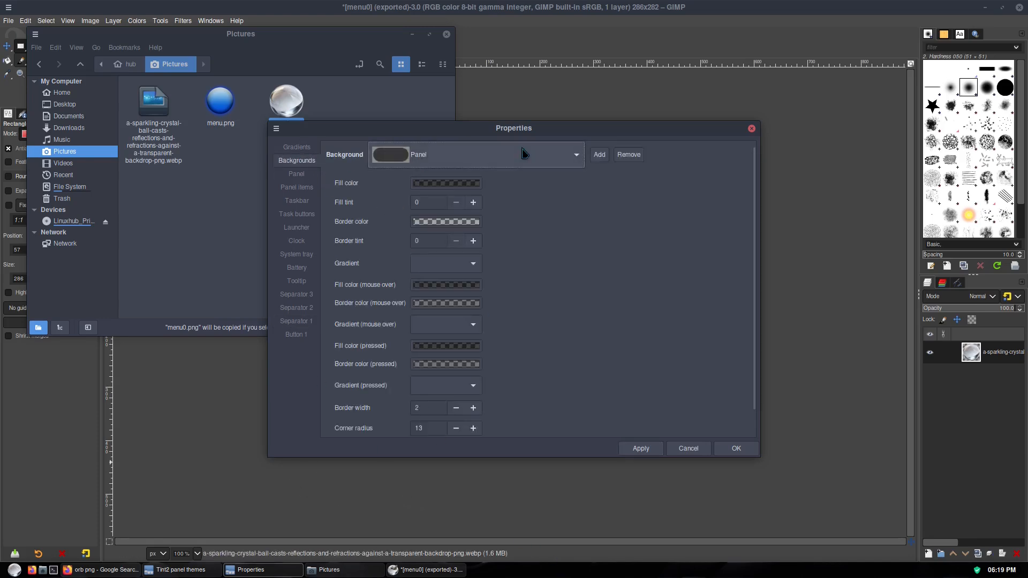
{"action": "left_click", "coordinate": [561, 156]}
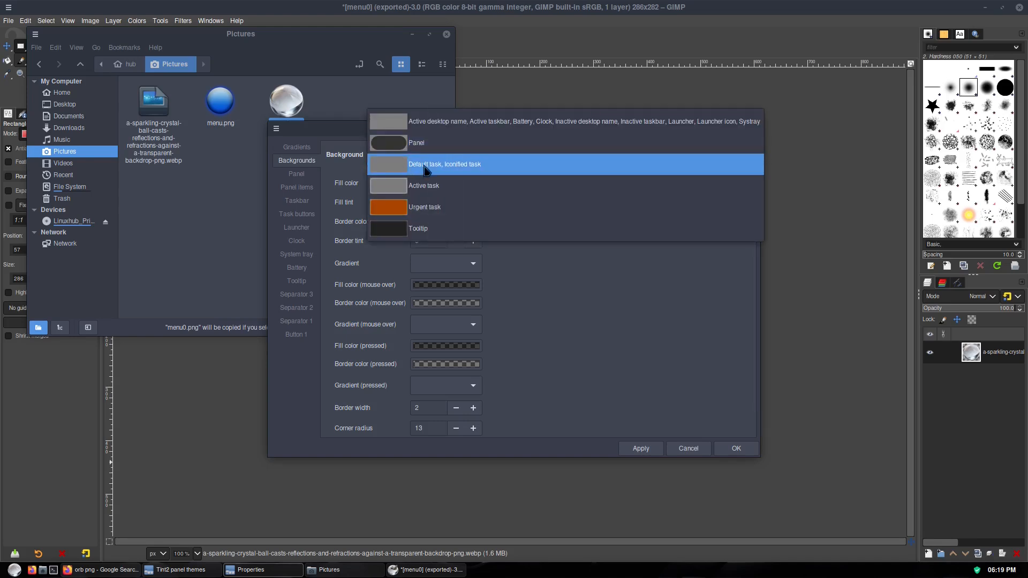
{"action": "left_click", "coordinate": [538, 164]}
{"action": "scroll", "coordinate": [550, 319], "scroll_direction": "down", "scroll_amount": 1}
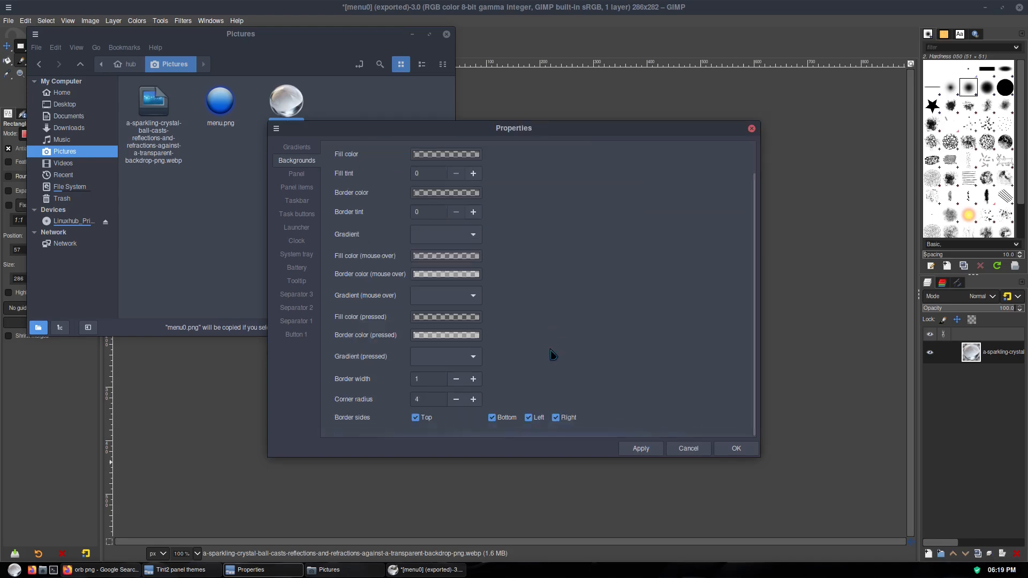
{"action": "left_click", "coordinate": [456, 378]}
{"action": "left_click", "coordinate": [459, 399]}
{"action": "left_click", "coordinate": [459, 400]}
{"action": "left_click", "coordinate": [459, 400]}
{"action": "left_click", "coordinate": [459, 399]}
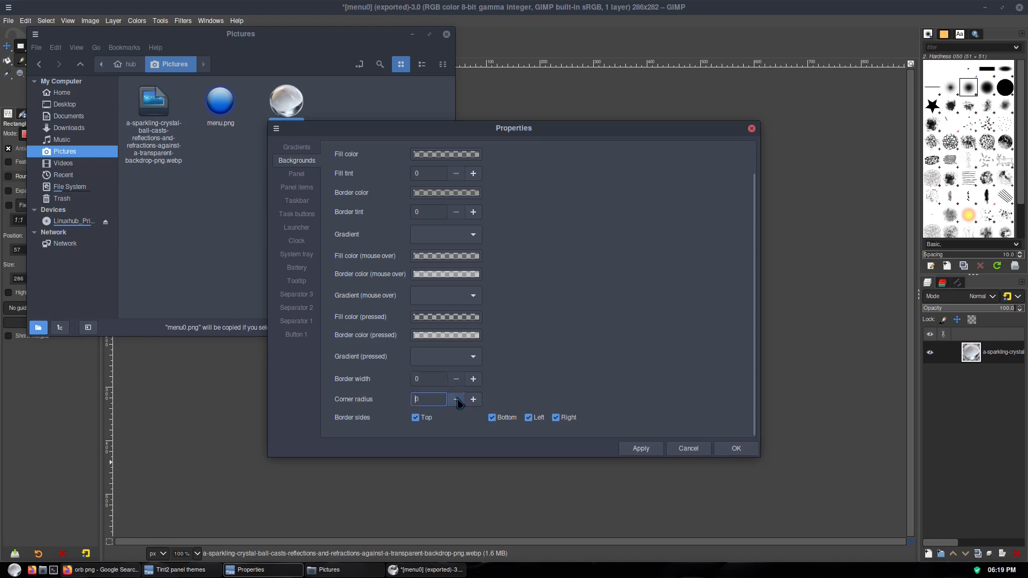
{"action": "left_click", "coordinate": [646, 447]}
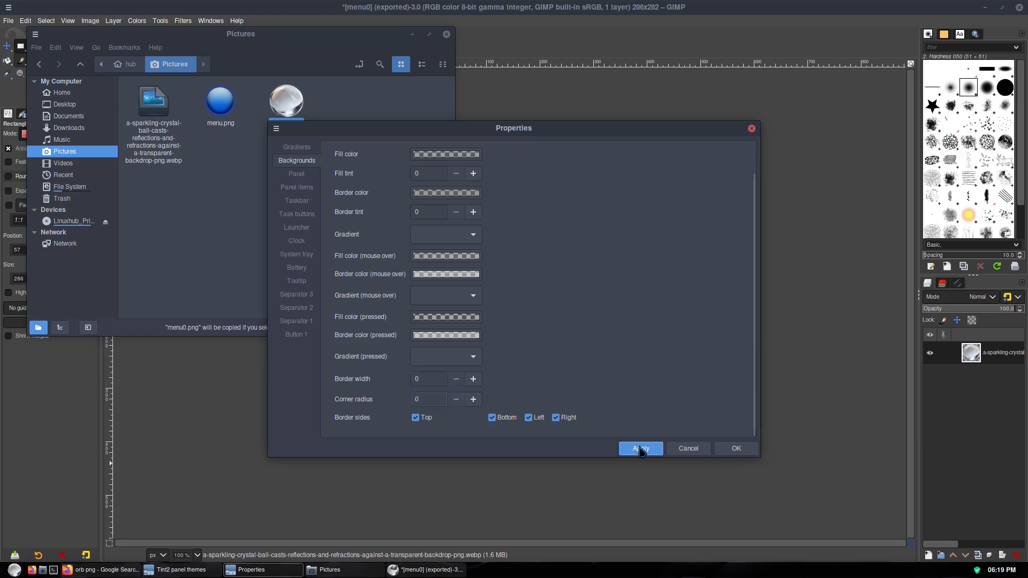
Give the Active task background a border width of 2, corner radius 0 and a border on the Bottom side only, and apply it.
{"action": "scroll", "coordinate": [567, 225], "scroll_direction": "up", "scroll_amount": 1}
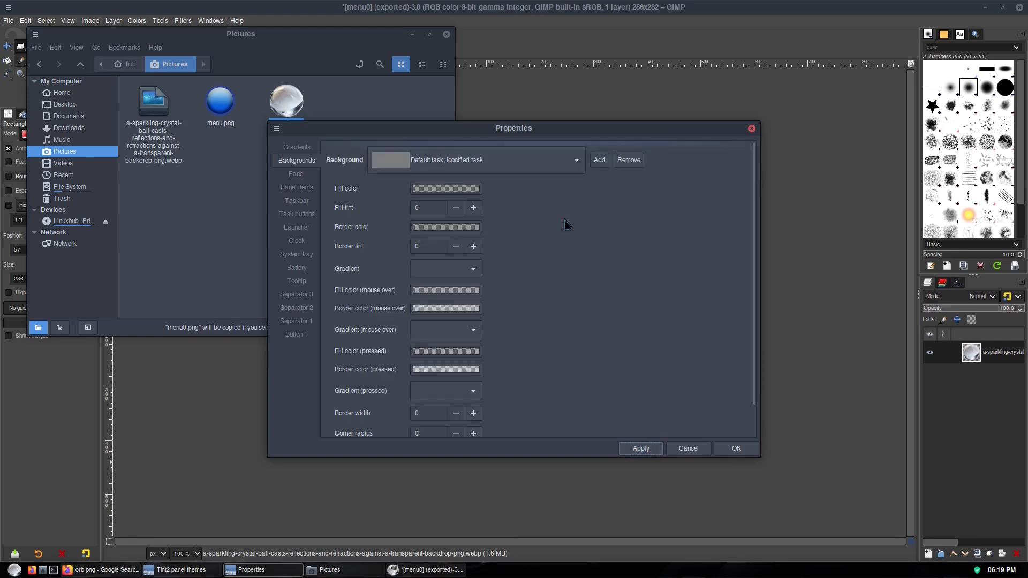
{"action": "left_click", "coordinate": [576, 159]}
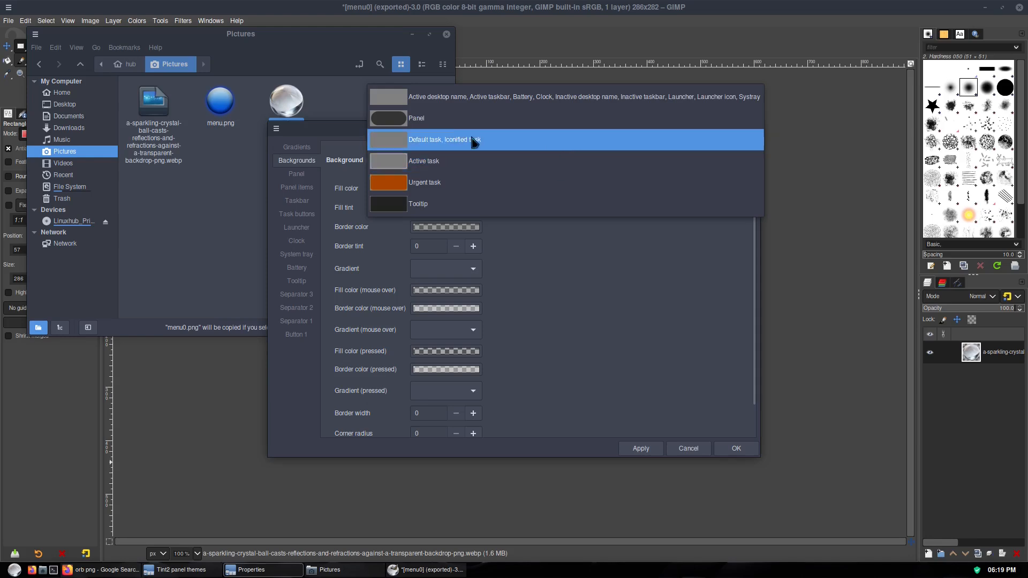
{"action": "left_click", "coordinate": [427, 161]}
{"action": "scroll", "coordinate": [556, 318], "scroll_direction": "down", "scroll_amount": 1}
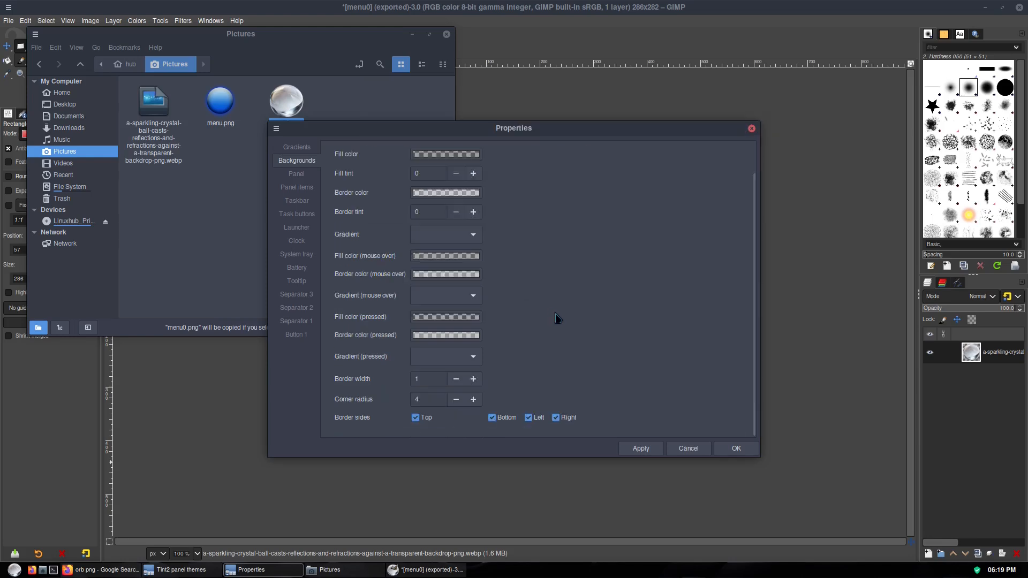
{"action": "left_click", "coordinate": [473, 380]}
{"action": "left_click", "coordinate": [457, 401]}
{"action": "left_click", "coordinate": [457, 401]}
{"action": "left_click", "coordinate": [457, 401]}
{"action": "left_click", "coordinate": [457, 401]}
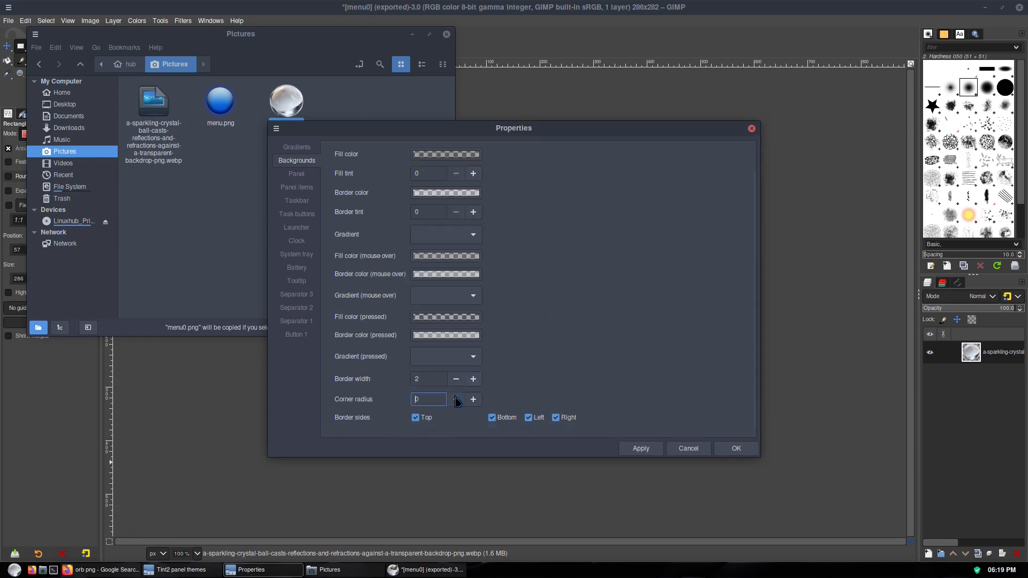
{"action": "left_click", "coordinate": [416, 418]}
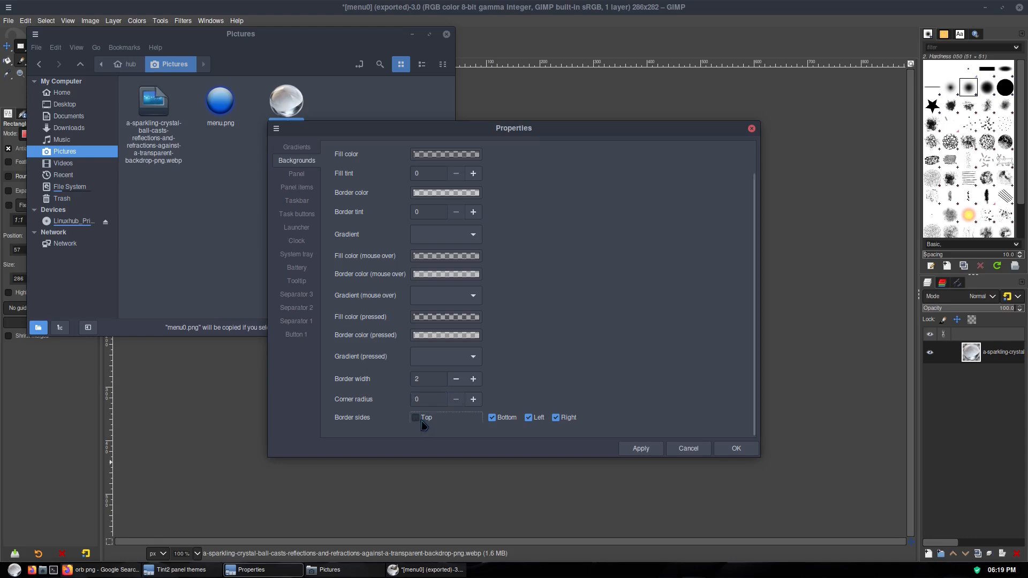
{"action": "left_click", "coordinate": [528, 419]}
{"action": "left_click", "coordinate": [557, 419]}
{"action": "left_click", "coordinate": [641, 449]}
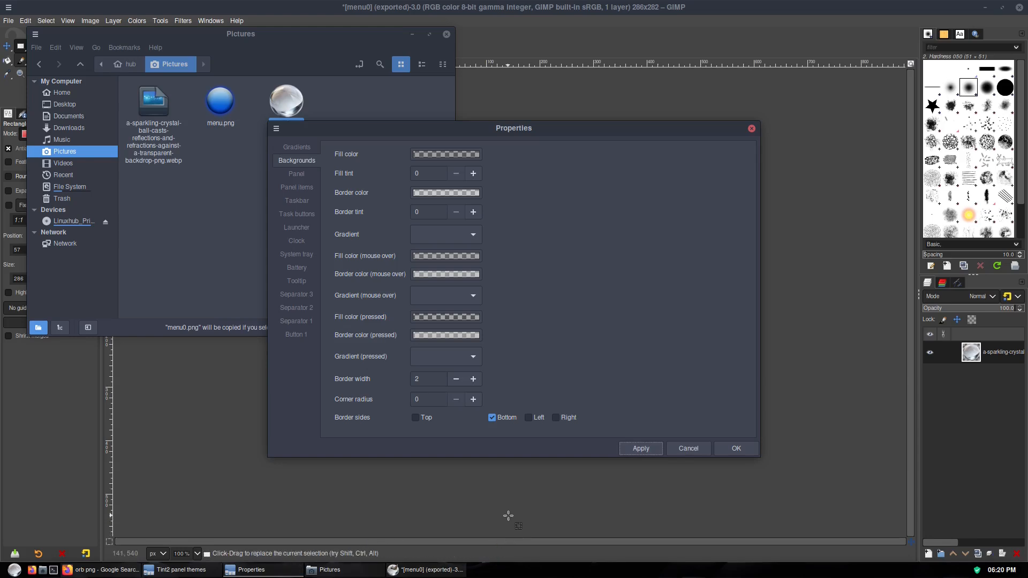
Customize the fill color of the Panel background to #565656 and apply it.
{"action": "scroll", "coordinate": [591, 268], "scroll_direction": "up", "scroll_amount": 2}
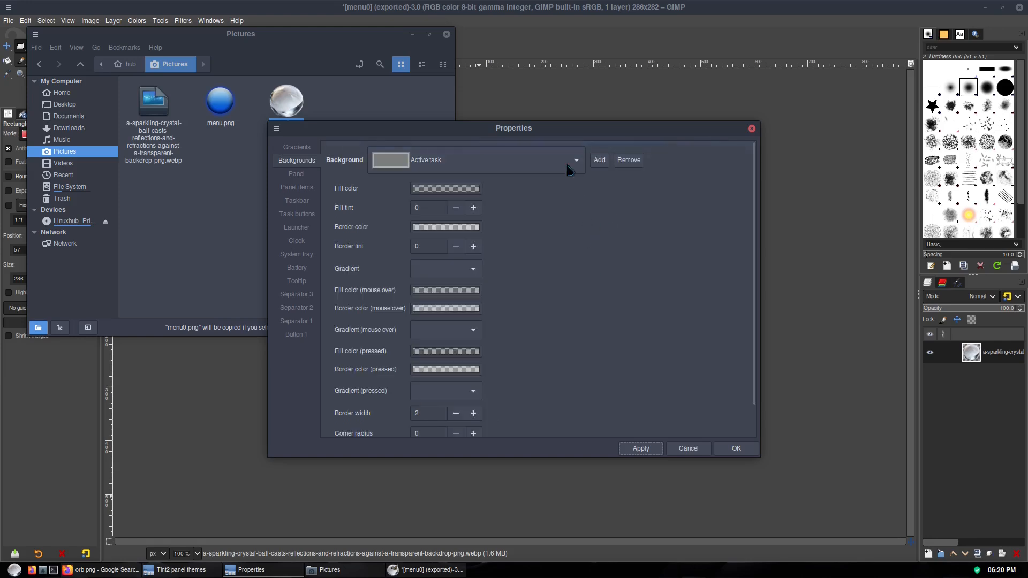
{"action": "left_click", "coordinate": [513, 160]}
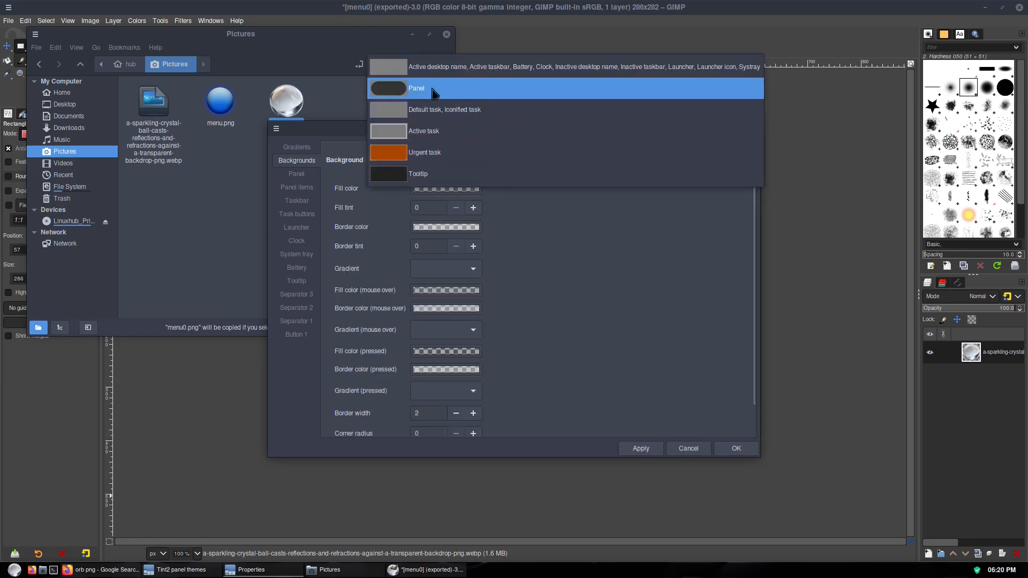
{"action": "left_click", "coordinate": [416, 88]}
{"action": "left_click", "coordinate": [442, 189]}
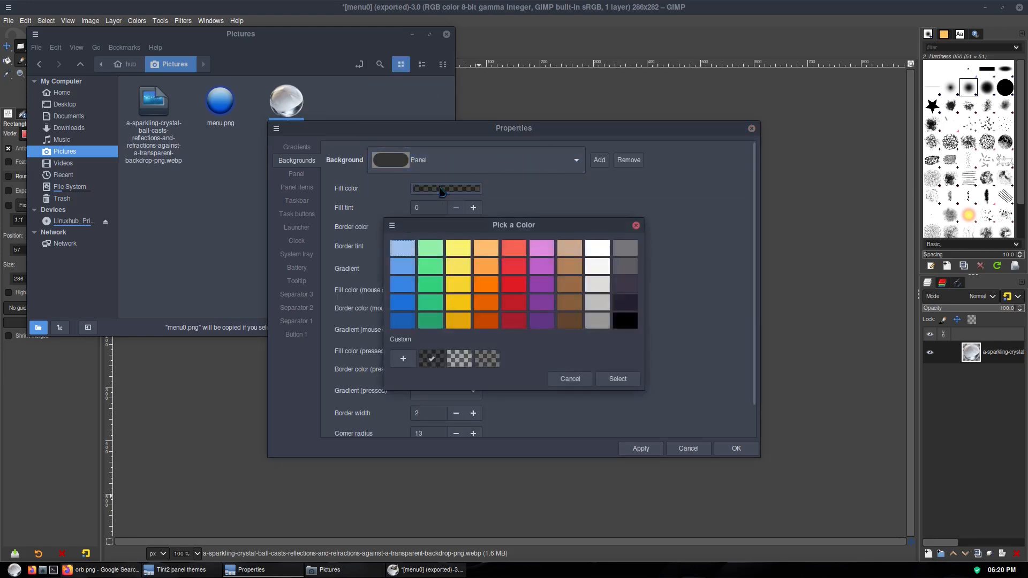
{"action": "right_click", "coordinate": [432, 359]}
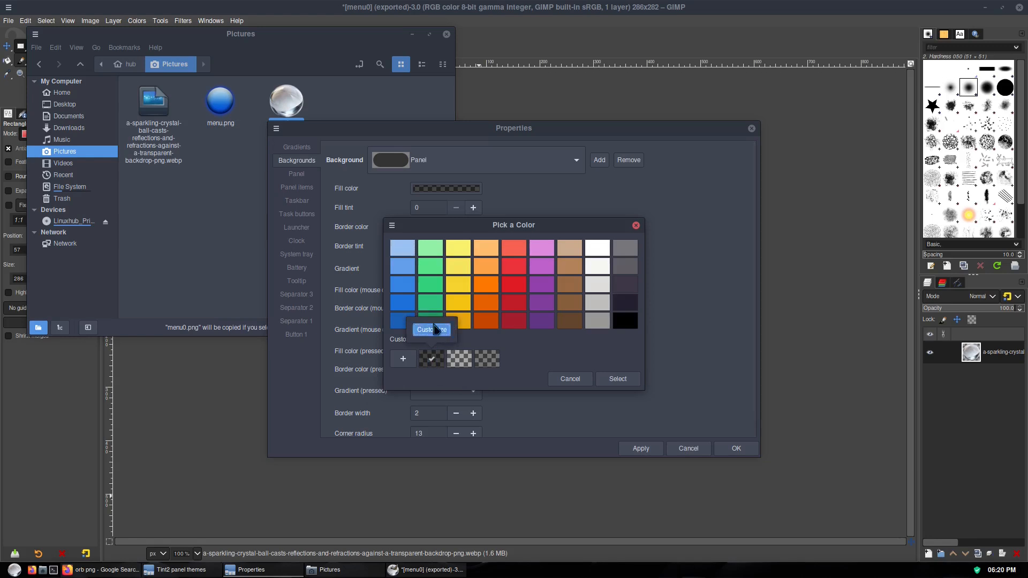
{"action": "left_click", "coordinate": [436, 330]}
{"action": "mouse_move", "coordinate": [493, 417]}
{"action": "left_mouse_down"}
{"action": "mouse_move", "coordinate": [471, 425]}
{"action": "mouse_move", "coordinate": [482, 428]}
{"action": "left_mouse_up"}
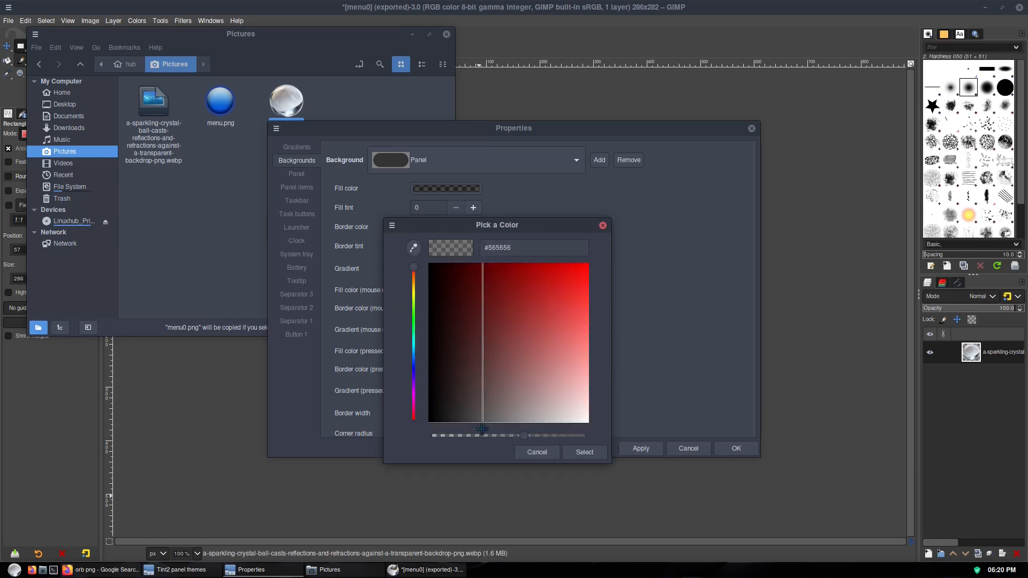
{"action": "left_click", "coordinate": [583, 452]}
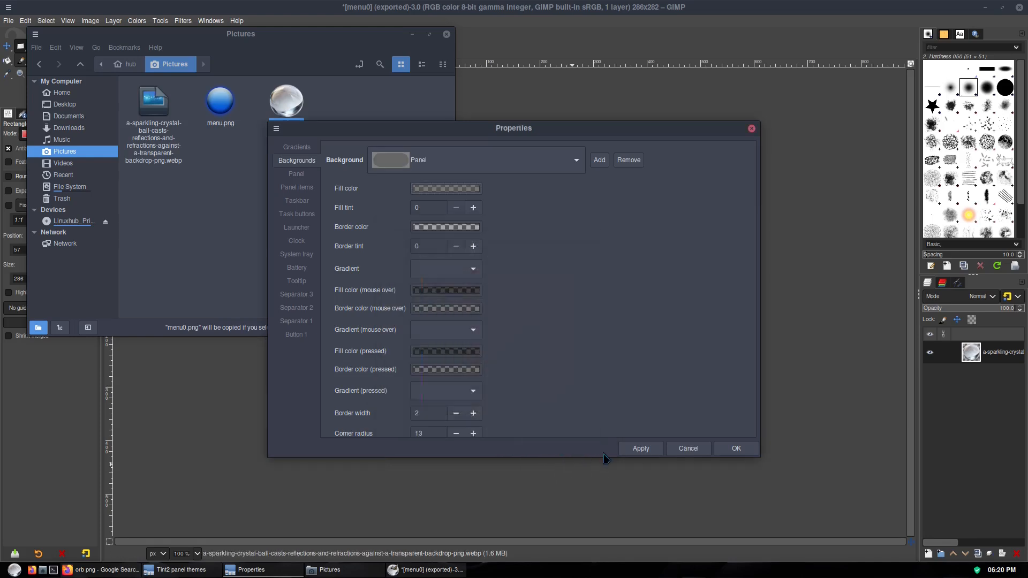
{"action": "left_click", "coordinate": [640, 450]}
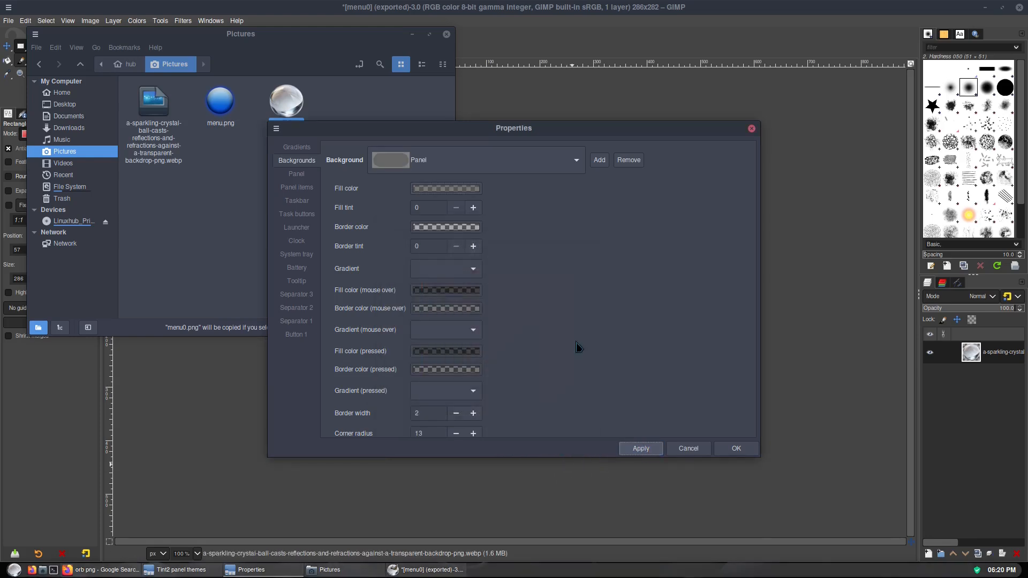
Darken the Panel background's fill color to #434343 and apply it.
{"action": "left_click", "coordinate": [450, 189]}
{"action": "left_click", "coordinate": [437, 362]}
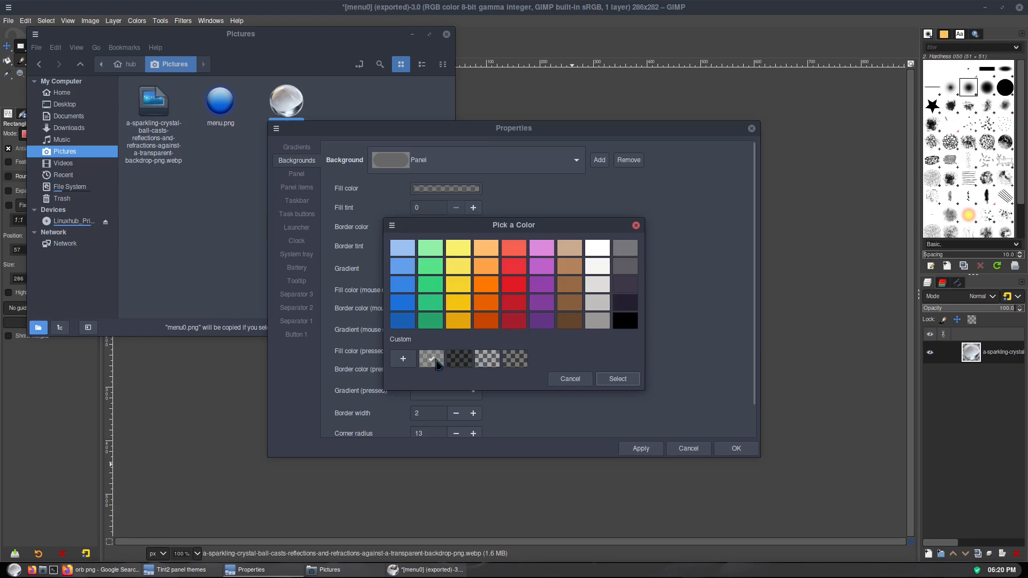
{"action": "right_click", "coordinate": [436, 362]}
{"action": "left_click", "coordinate": [433, 329]}
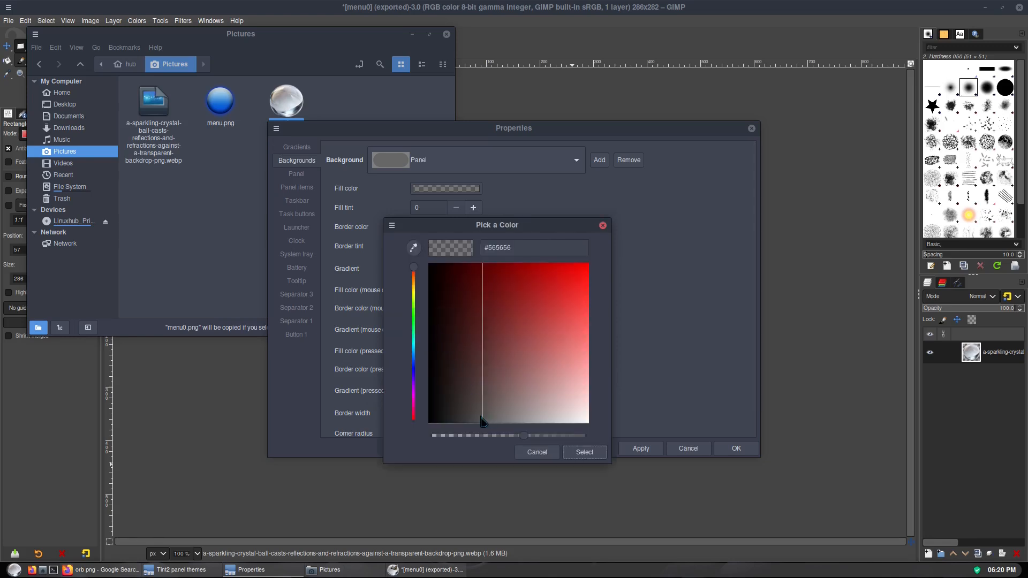
{"action": "left_click_drag", "start_coordinate": [474, 426], "coordinate": [471, 423]}
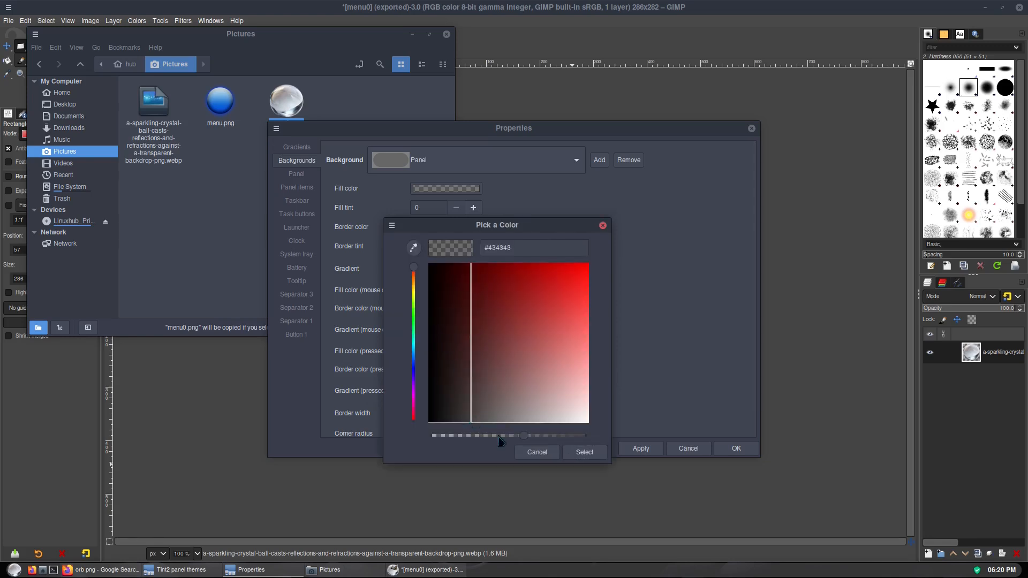
{"action": "left_click", "coordinate": [585, 452]}
{"action": "left_click", "coordinate": [638, 450]}
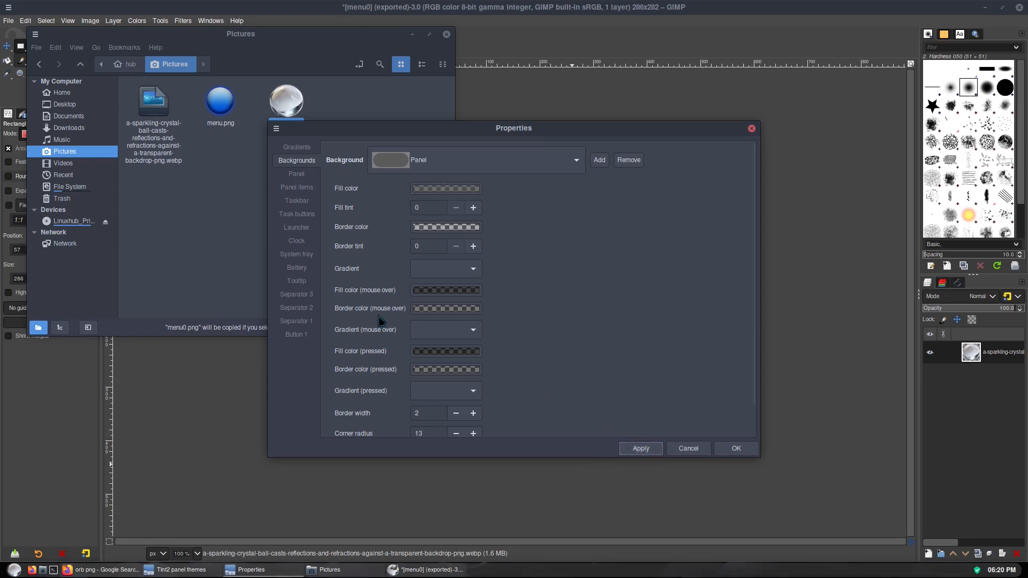
Add another separator to the panel items and move it to the first position, ahead of Button 1.
{"action": "left_click", "coordinate": [300, 188]}
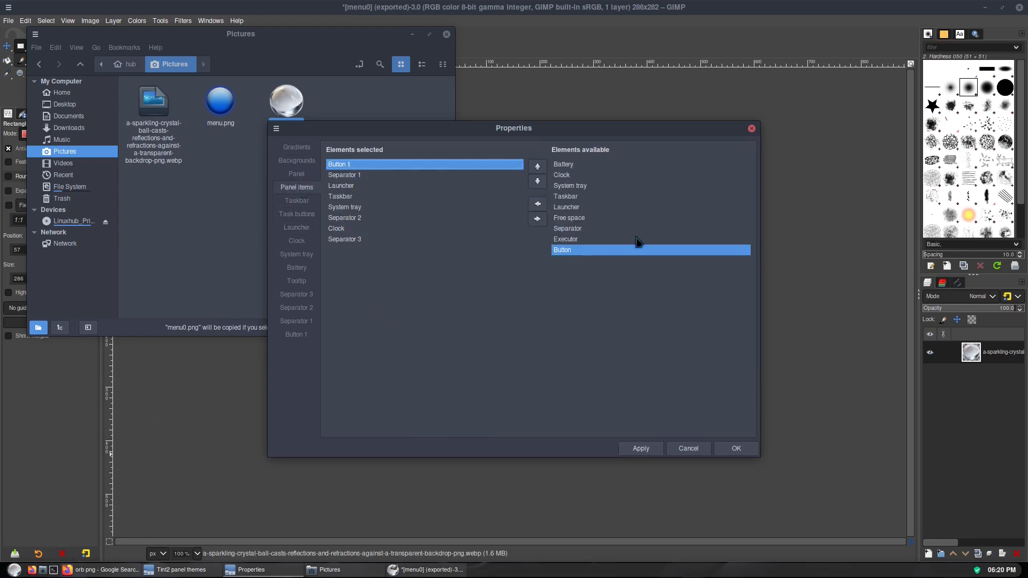
{"action": "left_click", "coordinate": [571, 229]}
{"action": "left_click", "coordinate": [538, 205]}
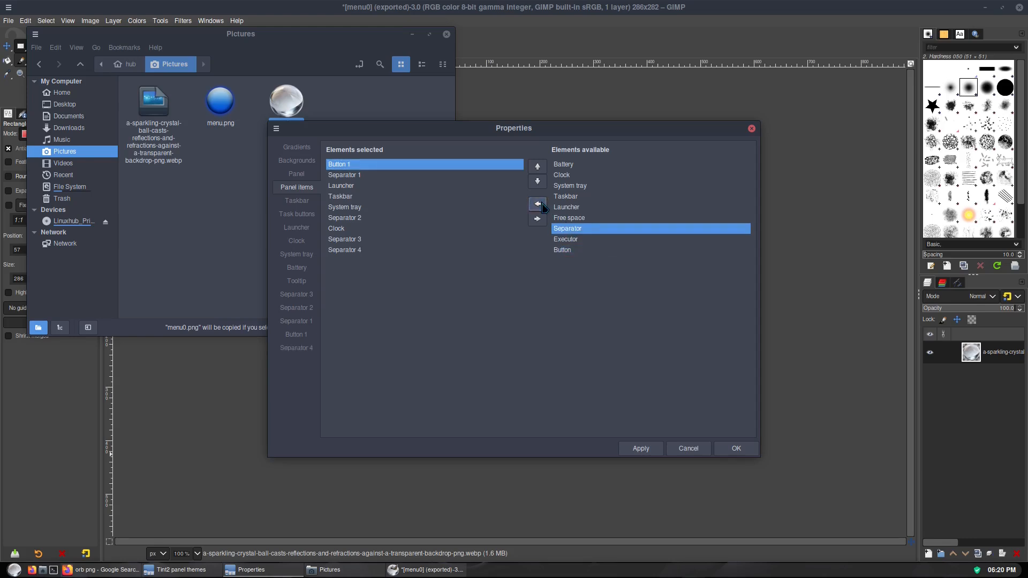
{"action": "left_click", "coordinate": [348, 250]}
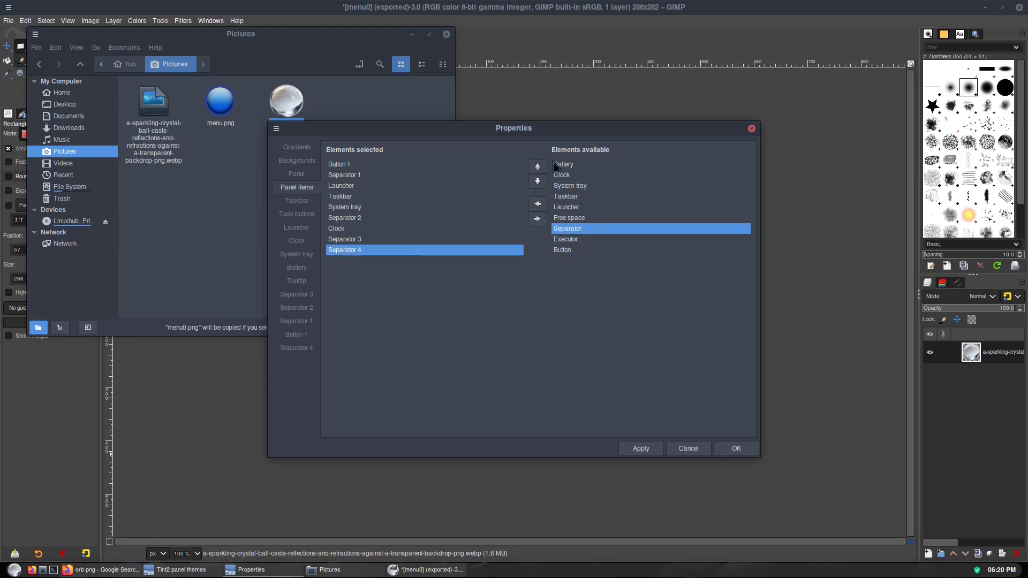
{"action": "left_click", "coordinate": [538, 167]}
{"action": "left_click", "coordinate": [539, 167]}
{"action": "left_click", "coordinate": [539, 167]}
{"action": "left_click", "coordinate": [539, 167]}
{"action": "left_click", "coordinate": [538, 167]}
{"action": "left_click", "coordinate": [539, 167]}
{"action": "left_click", "coordinate": [538, 167]}
{"action": "left_click", "coordinate": [538, 167]}
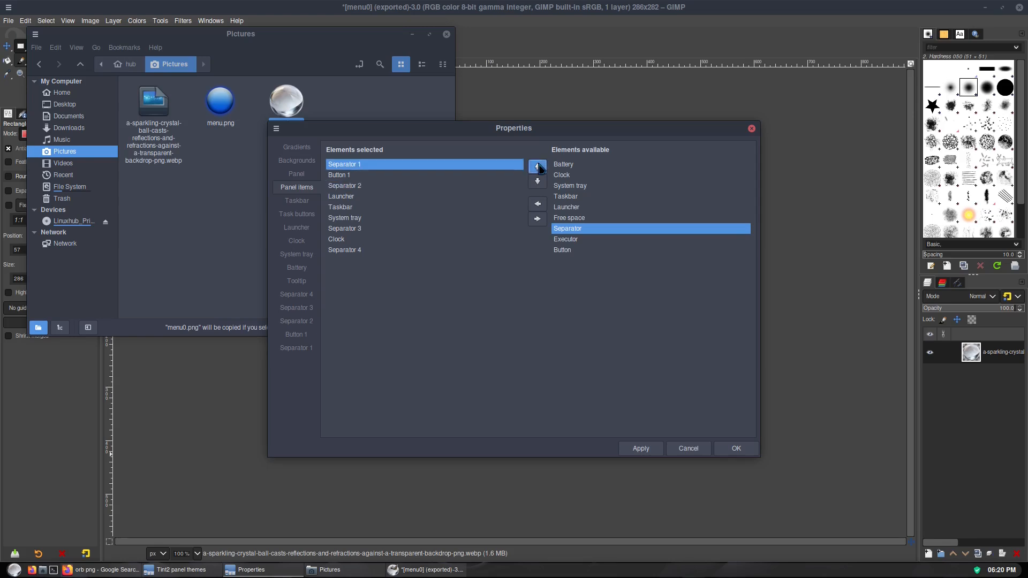
Set the style of Separator 1 to Empty, apply it and close the panel properties.
{"action": "left_click", "coordinate": [295, 348]}
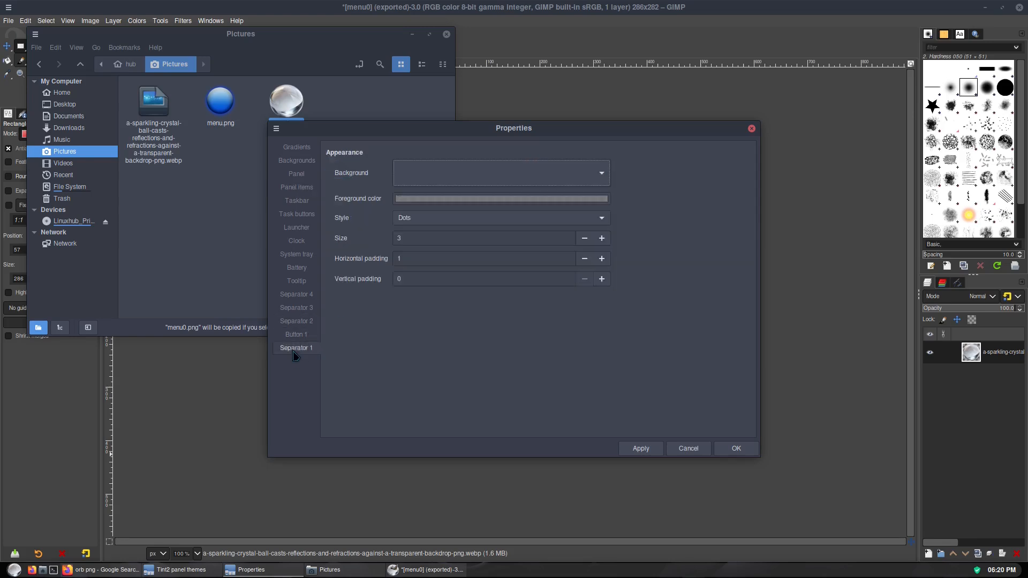
{"action": "left_click", "coordinate": [415, 219]}
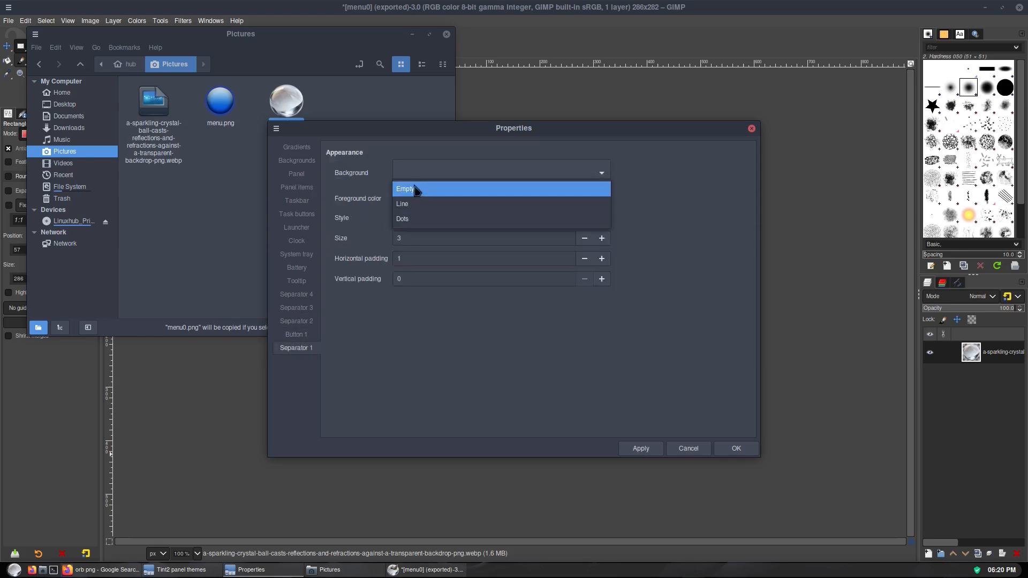
{"action": "left_click", "coordinate": [416, 190]}
{"action": "left_click", "coordinate": [641, 449]}
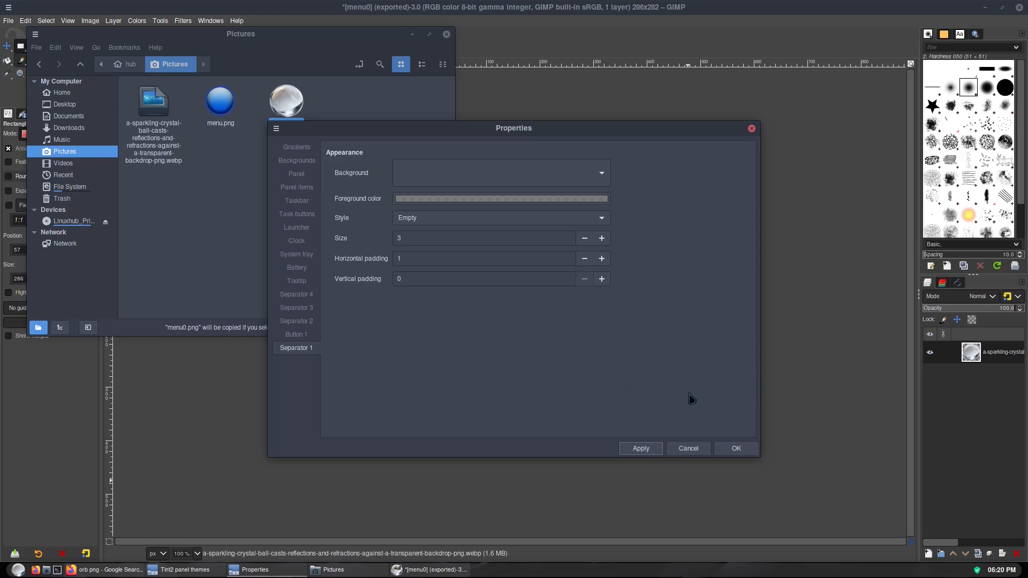
{"action": "left_click", "coordinate": [733, 449]}
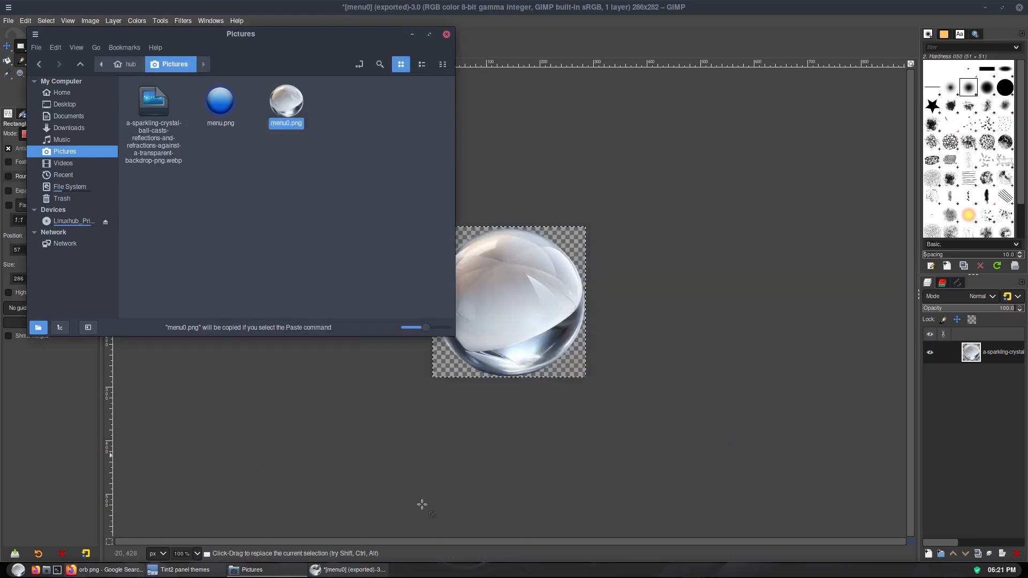
Quit GIMP discarding the unsaved changes, and close the Pictures folder, the Tint2 panel themes window and the browser.
{"action": "middle_click", "coordinate": [329, 572]}
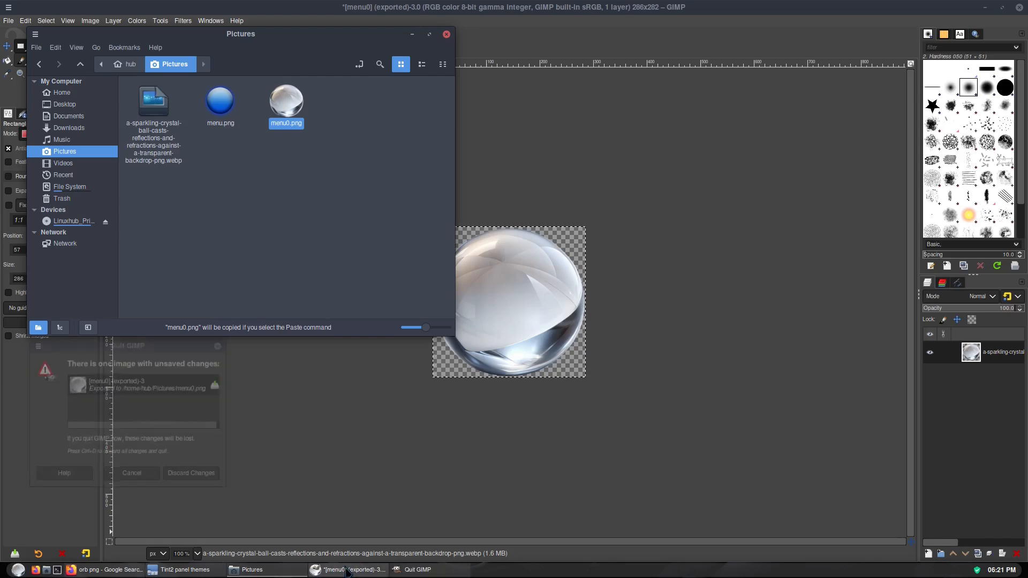
{"action": "left_click", "coordinate": [194, 477]}
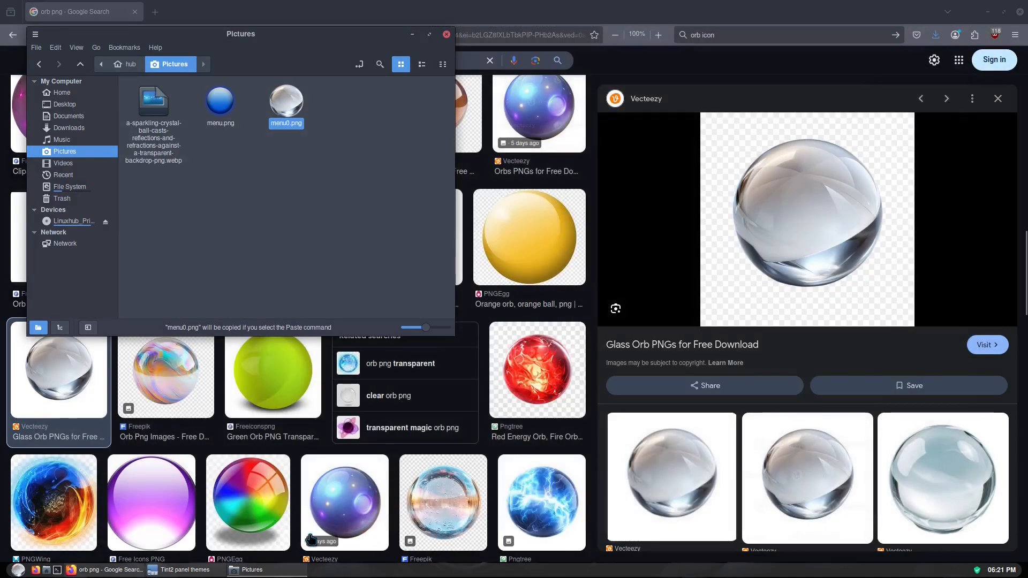
{"action": "middle_click", "coordinate": [260, 571]}
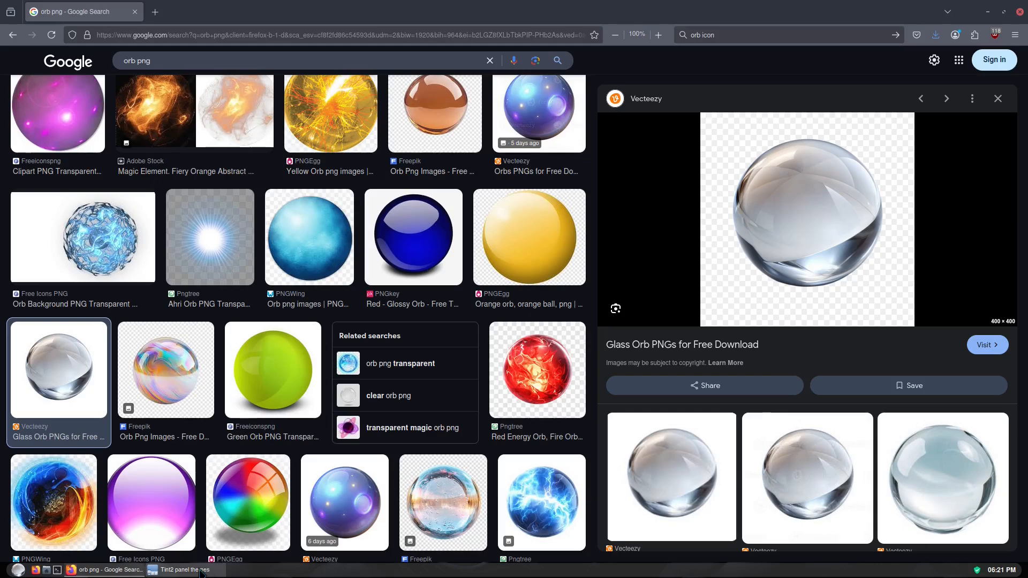
{"action": "middle_click", "coordinate": [182, 571]}
{"action": "middle_click", "coordinate": [112, 571]}
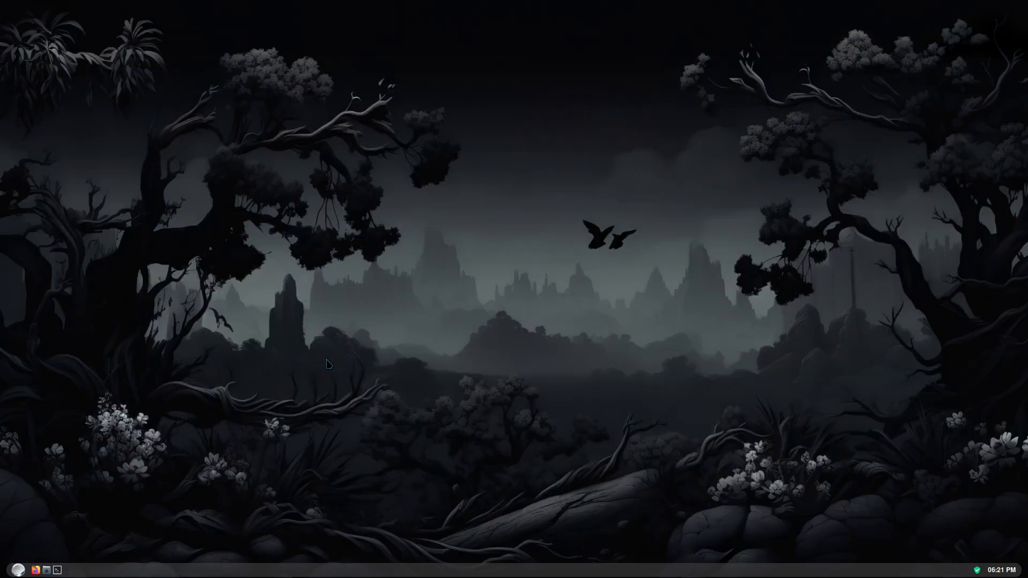
Add the folder /usr/share/backgrounds/walls to the image folders in the desktop background settings.
{"action": "right_click", "coordinate": [451, 253]}
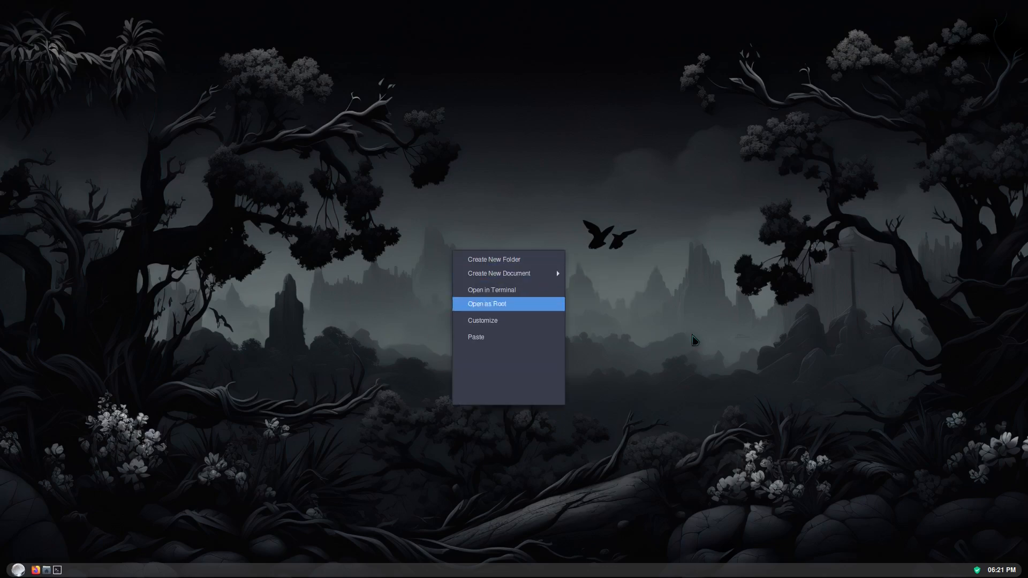
{"action": "left_click", "coordinate": [648, 349]}
{"action": "right_click", "coordinate": [465, 330]}
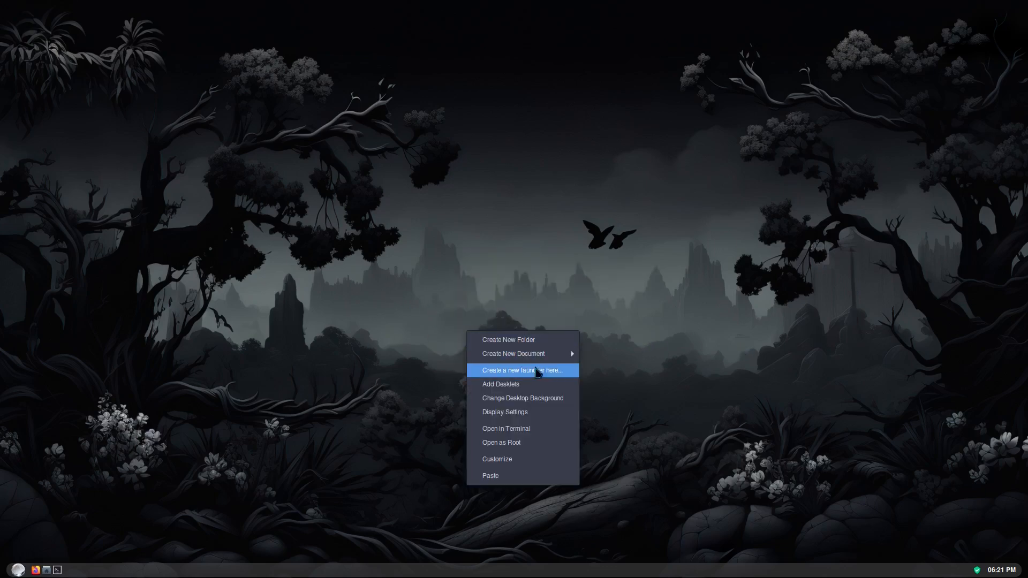
{"action": "left_click", "coordinate": [511, 400]}
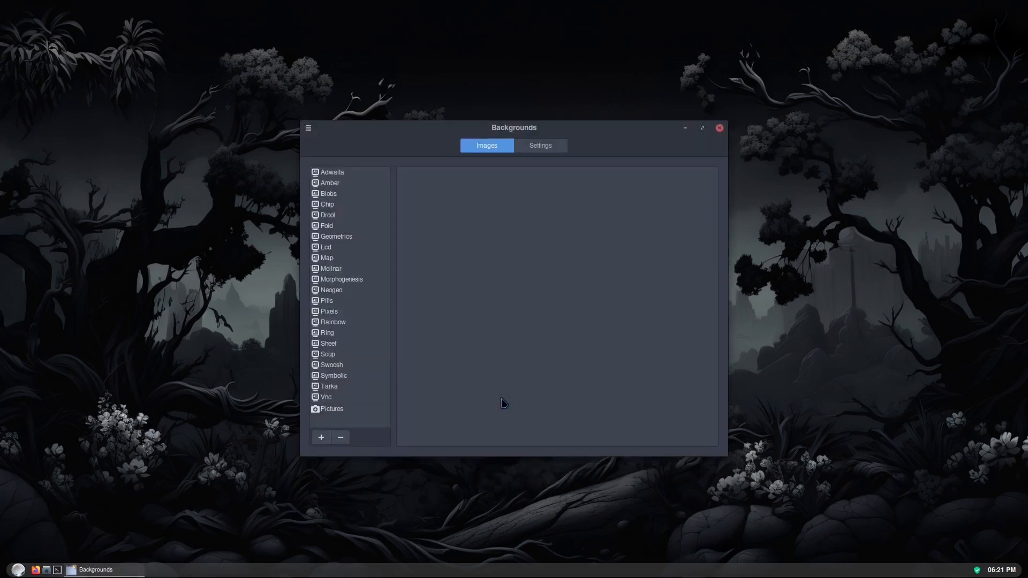
{"action": "left_click", "coordinate": [319, 443]}
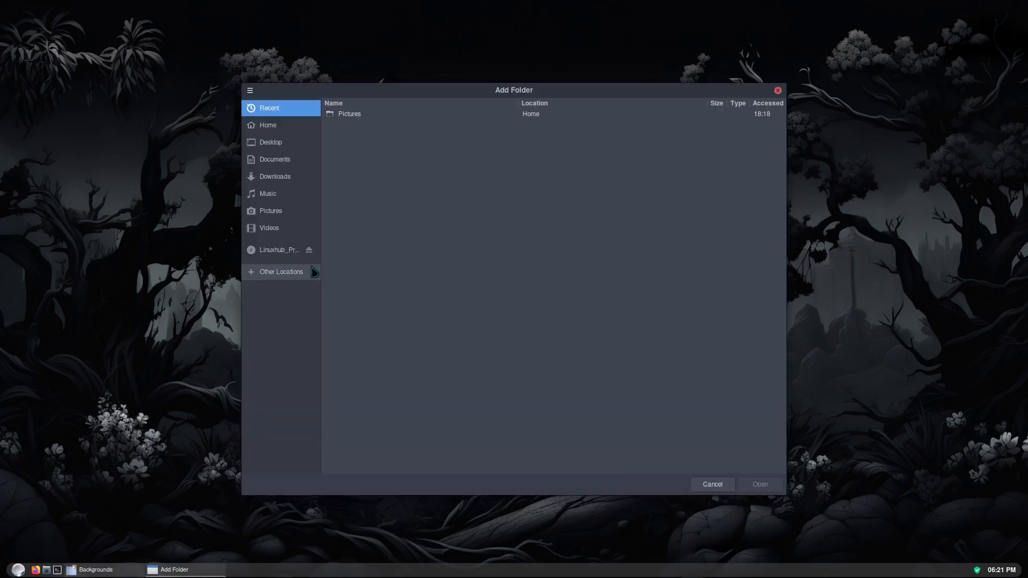
{"action": "left_click", "coordinate": [279, 250]}
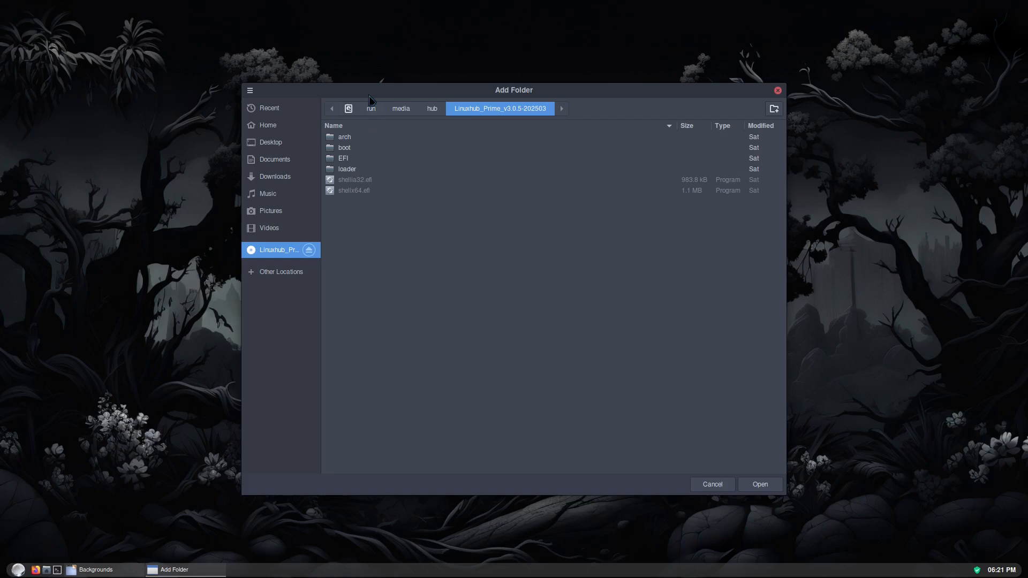
{"action": "left_click", "coordinate": [351, 108]}
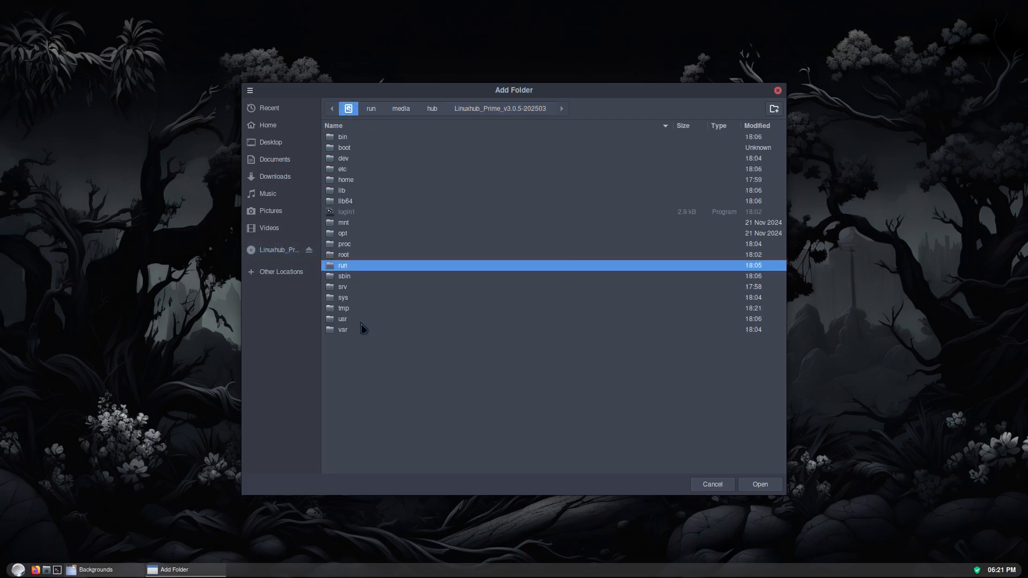
{"action": "double_click", "coordinate": [342, 319]}
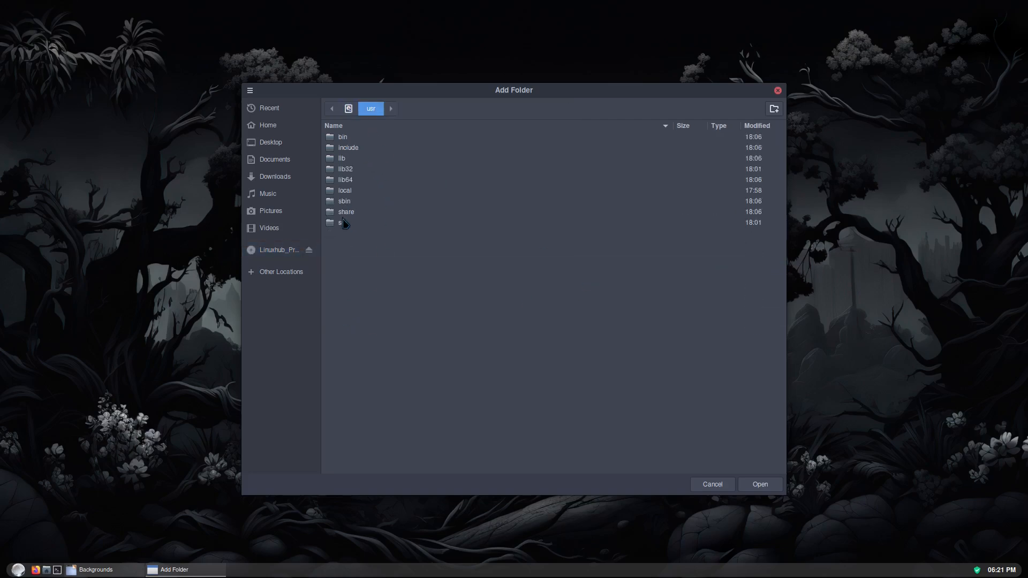
{"action": "double_click", "coordinate": [345, 212]}
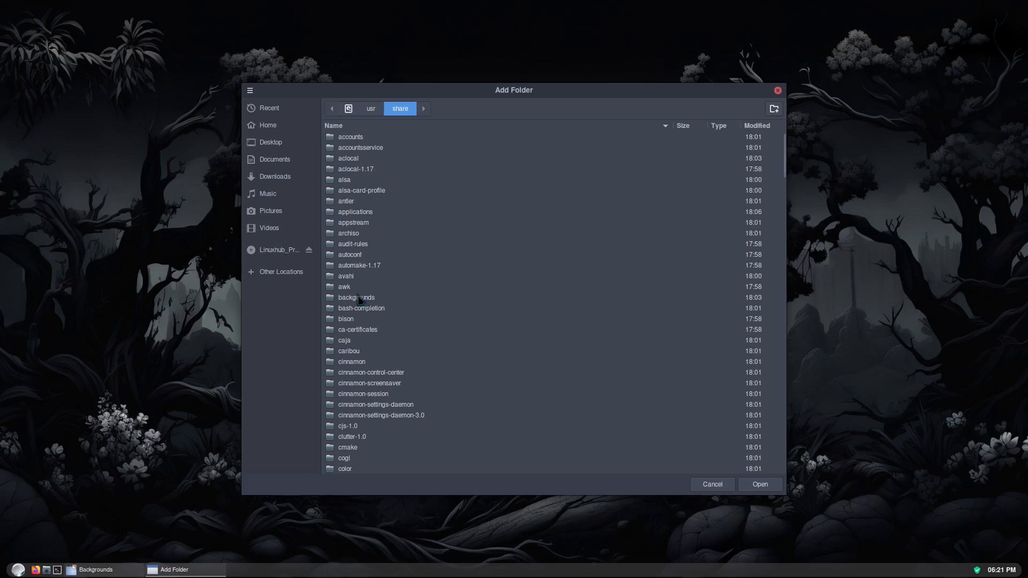
{"action": "double_click", "coordinate": [360, 298]}
{"action": "left_click", "coordinate": [350, 364]}
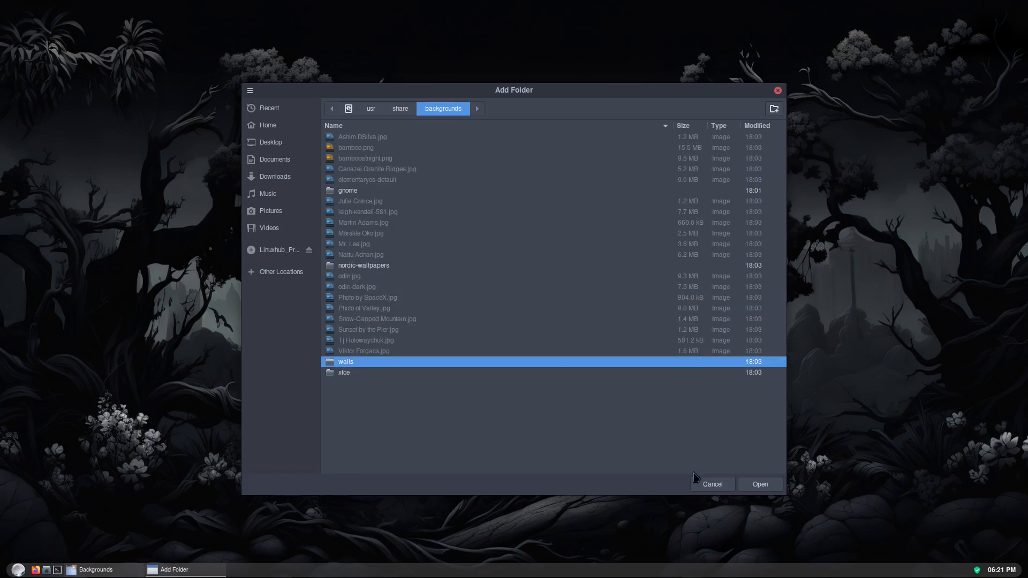
{"action": "left_click", "coordinate": [755, 485]}
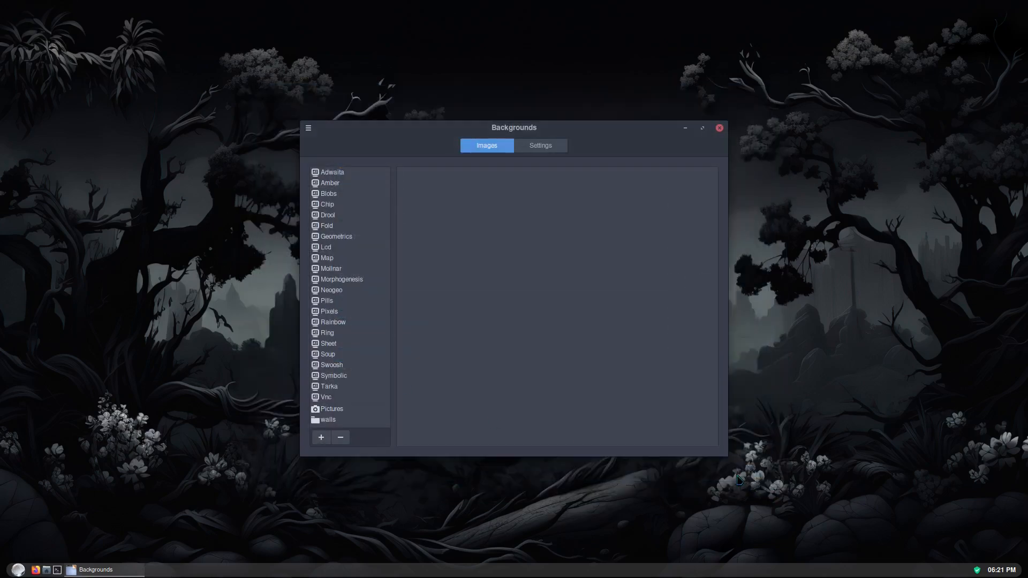
Set lh45.jpg from the walls folder as the desktop wallpaper and close the Backgrounds window.
{"action": "left_click", "coordinate": [335, 420]}
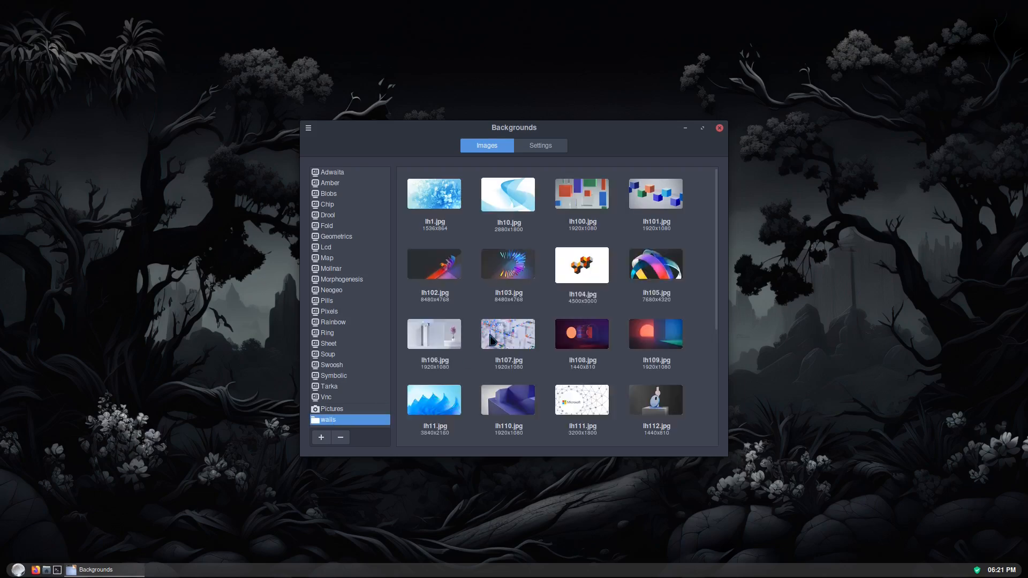
{"action": "scroll", "coordinate": [601, 300], "scroll_direction": "down", "scroll_amount": 15}
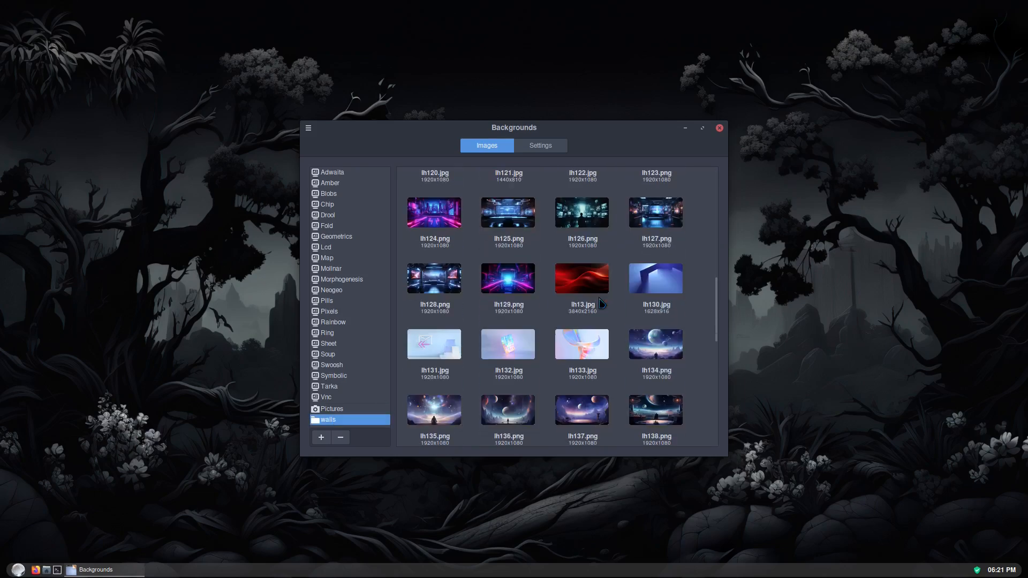
{"action": "scroll", "coordinate": [600, 302], "scroll_direction": "down", "scroll_amount": 3}
{"action": "scroll", "coordinate": [599, 302], "scroll_direction": "down", "scroll_amount": 3}
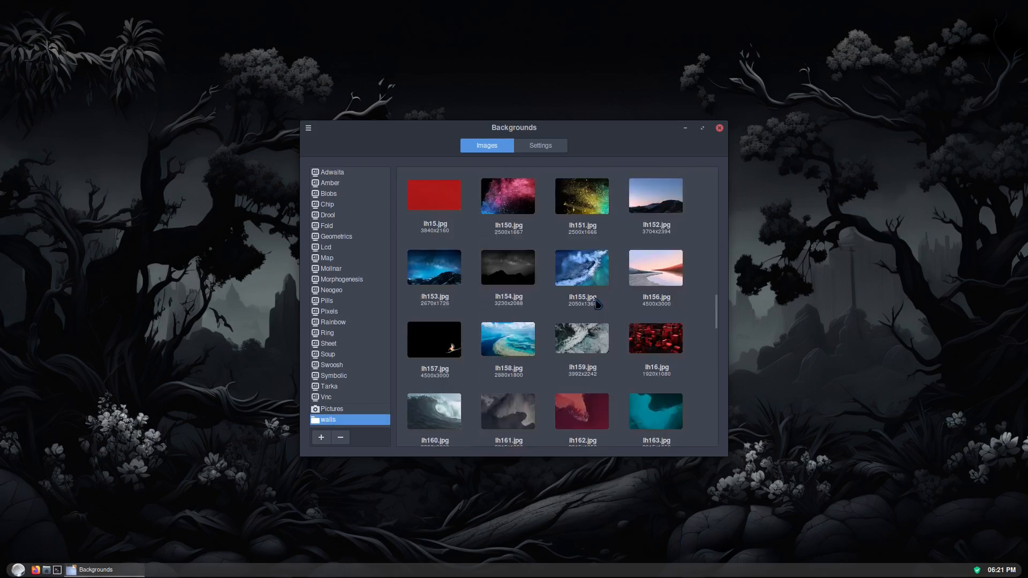
{"action": "scroll", "coordinate": [595, 303], "scroll_direction": "down", "scroll_amount": 9}
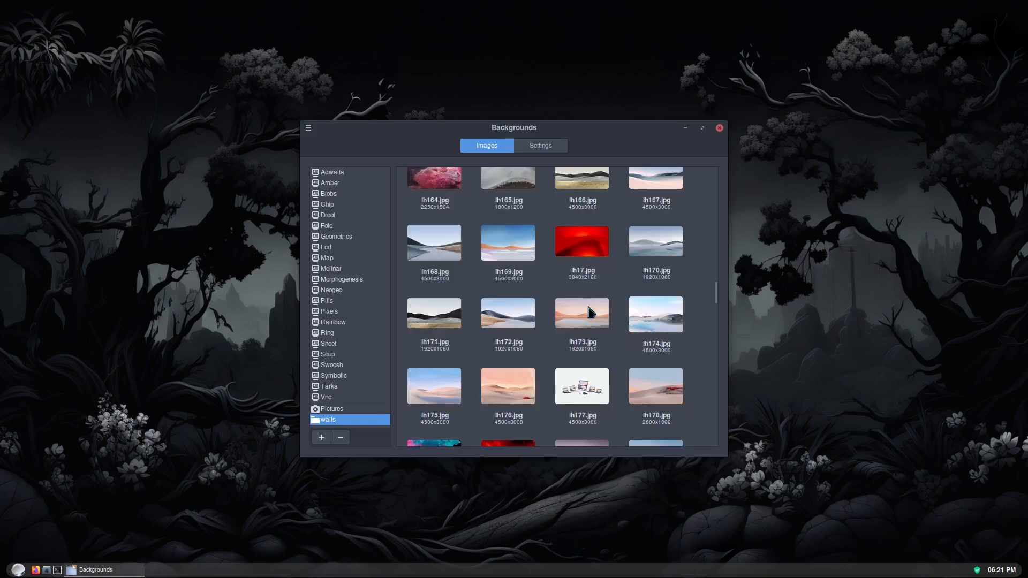
{"action": "scroll", "coordinate": [589, 310], "scroll_direction": "down", "scroll_amount": 10}
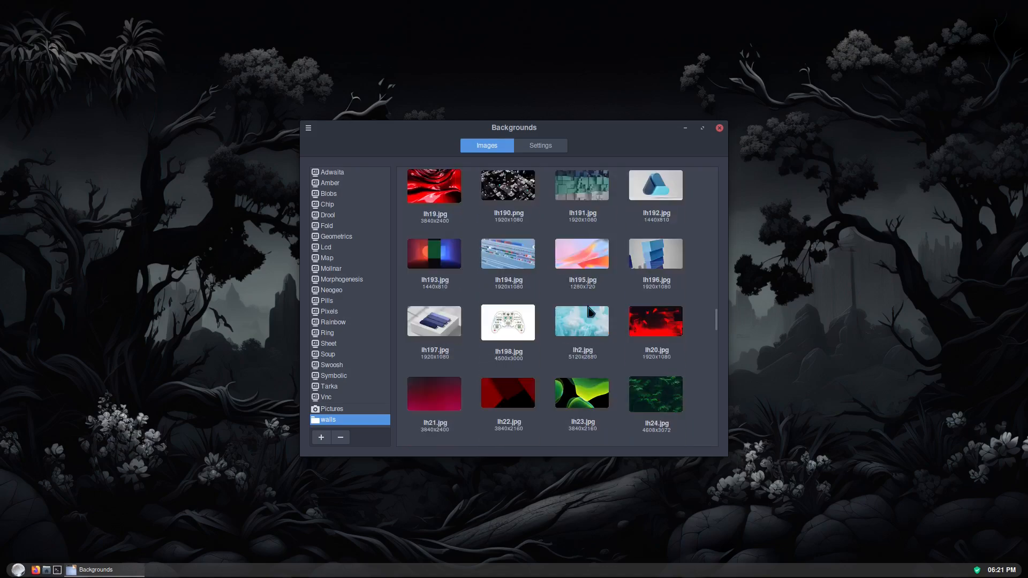
{"action": "scroll", "coordinate": [588, 310], "scroll_direction": "down", "scroll_amount": 7}
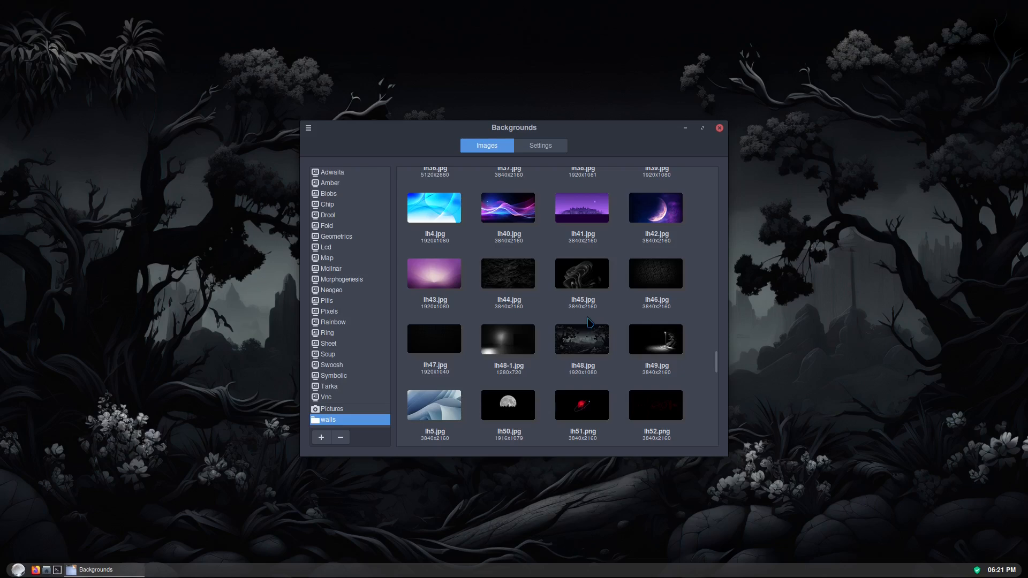
{"action": "left_click", "coordinate": [584, 277]}
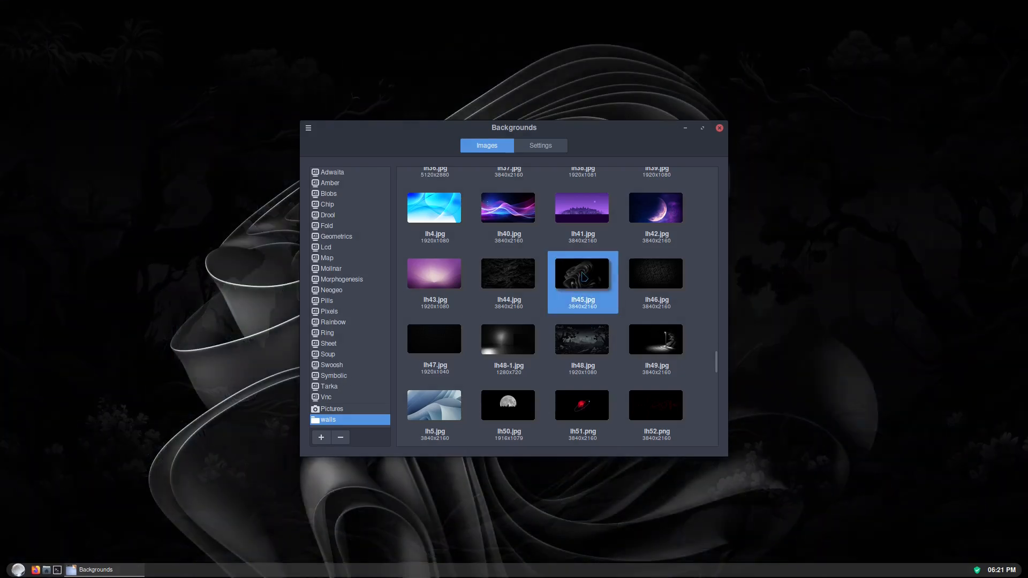
{"action": "left_click", "coordinate": [719, 128]}
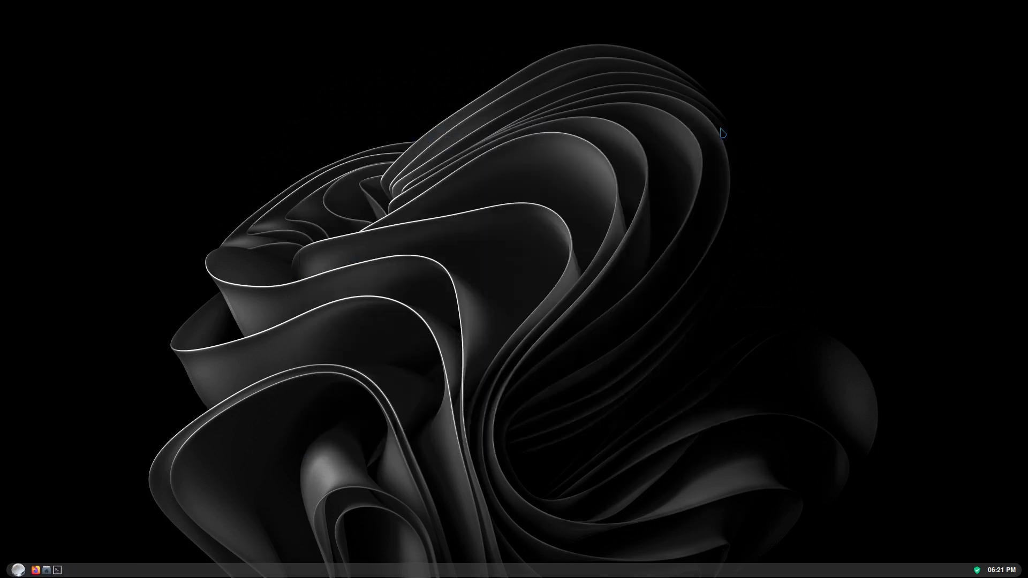
Open System Settings from the orb's Whisker Menu and bring up the list of downloadable themes.
{"action": "left_click", "coordinate": [18, 570]}
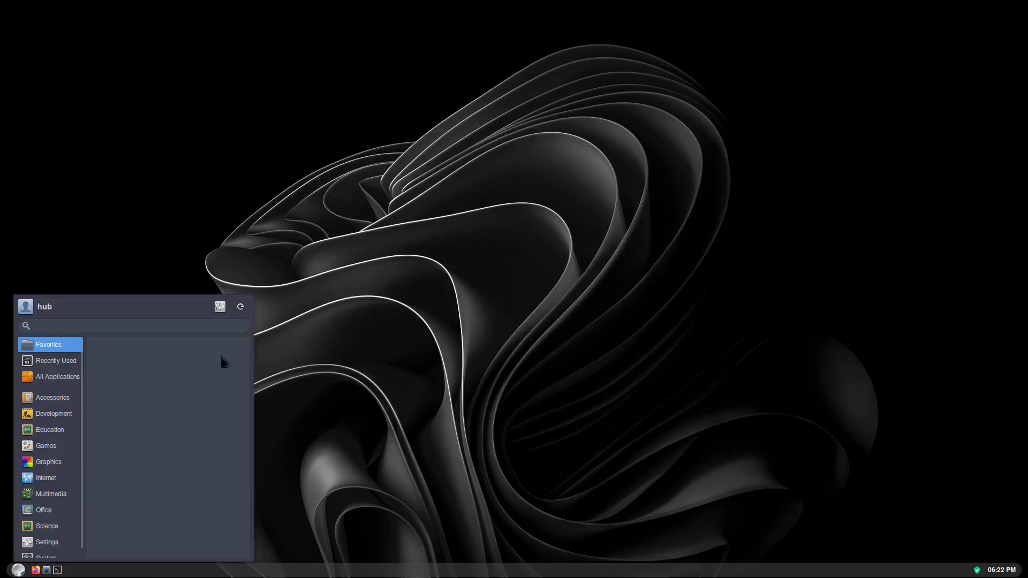
{"action": "left_click", "coordinate": [219, 306]}
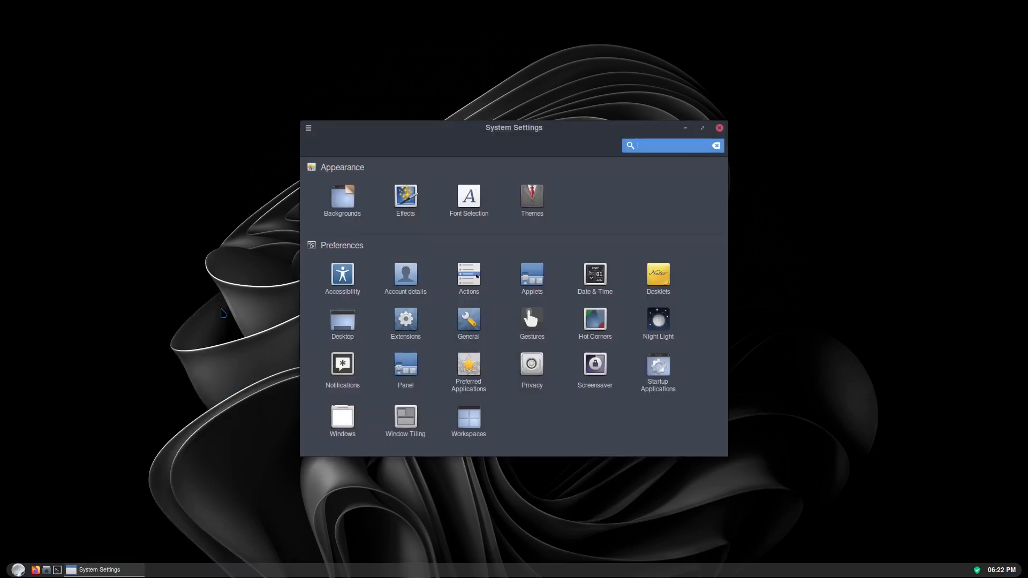
{"action": "left_click", "coordinate": [533, 214]}
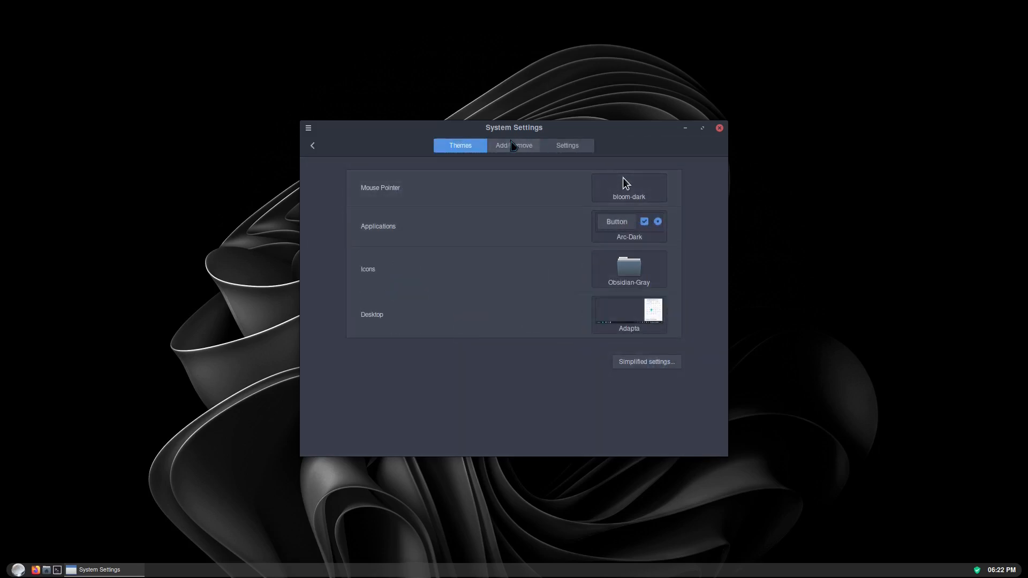
{"action": "left_click", "coordinate": [512, 144]}
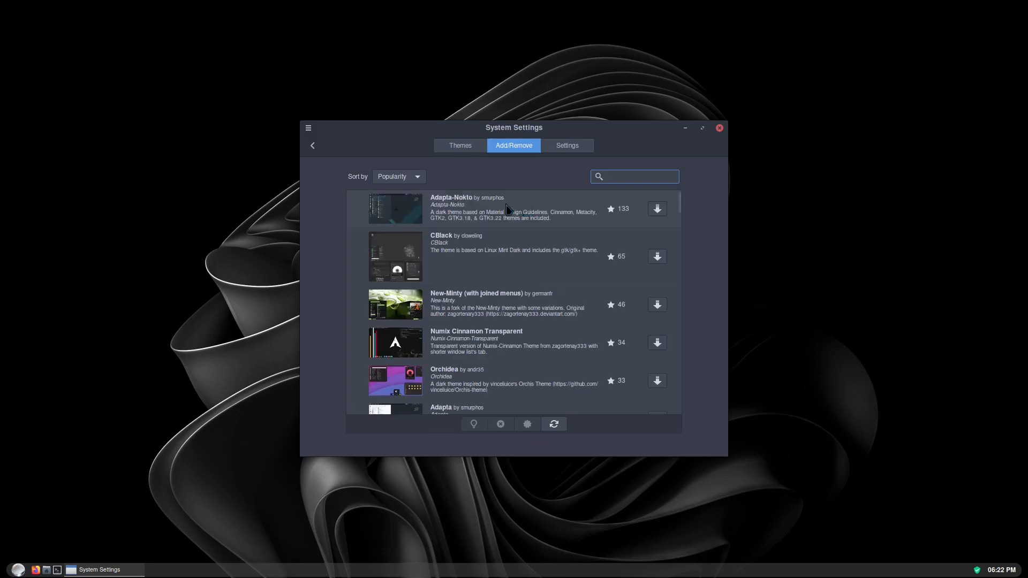
Install the CBlack, Numix Cinnamon SemiTransparent and qob themes from the downloadable themes.
{"action": "left_click", "coordinate": [658, 256]}
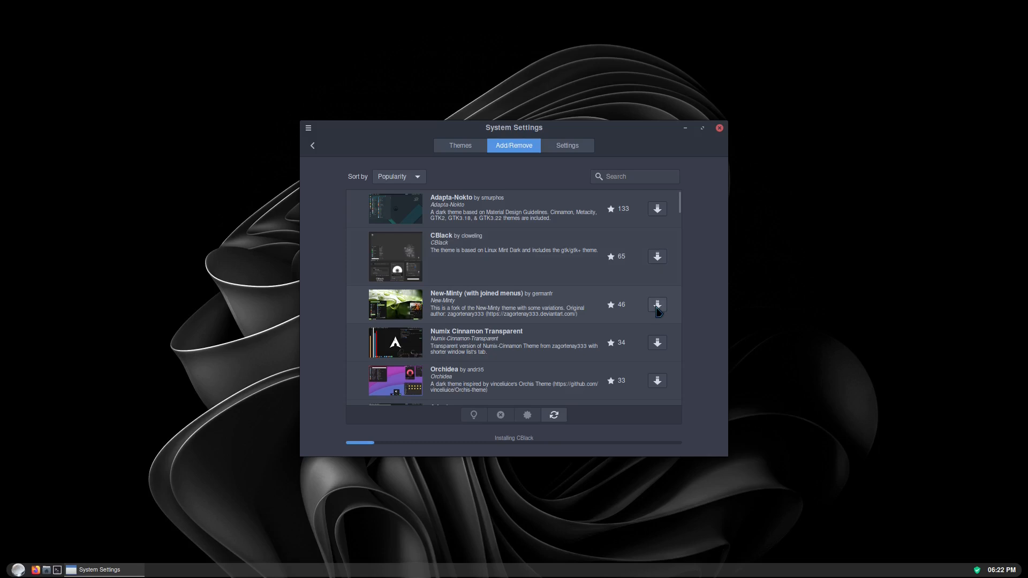
{"action": "scroll", "coordinate": [651, 296], "scroll_direction": "down", "scroll_amount": 3}
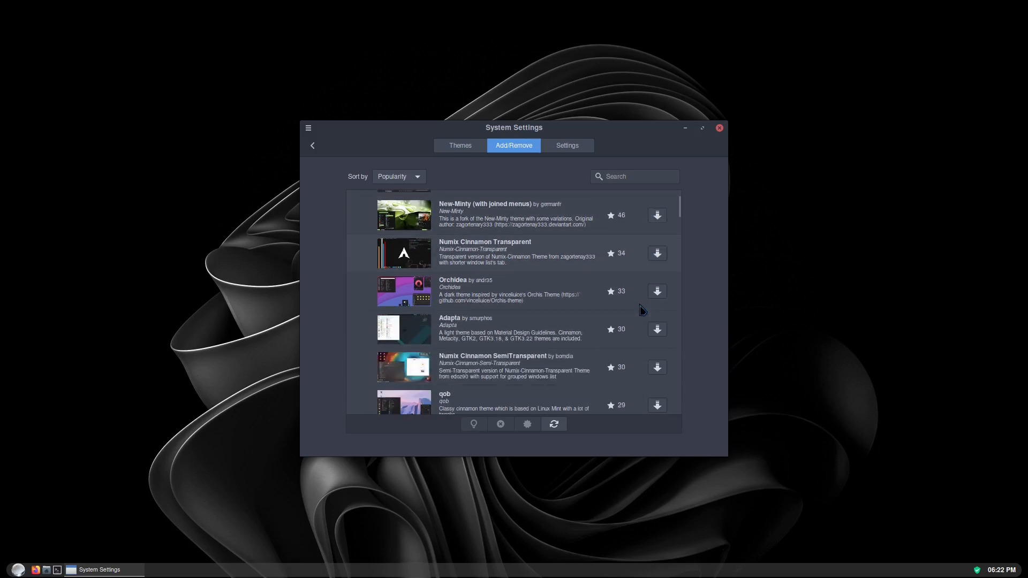
{"action": "scroll", "coordinate": [638, 329], "scroll_direction": "down", "scroll_amount": 1}
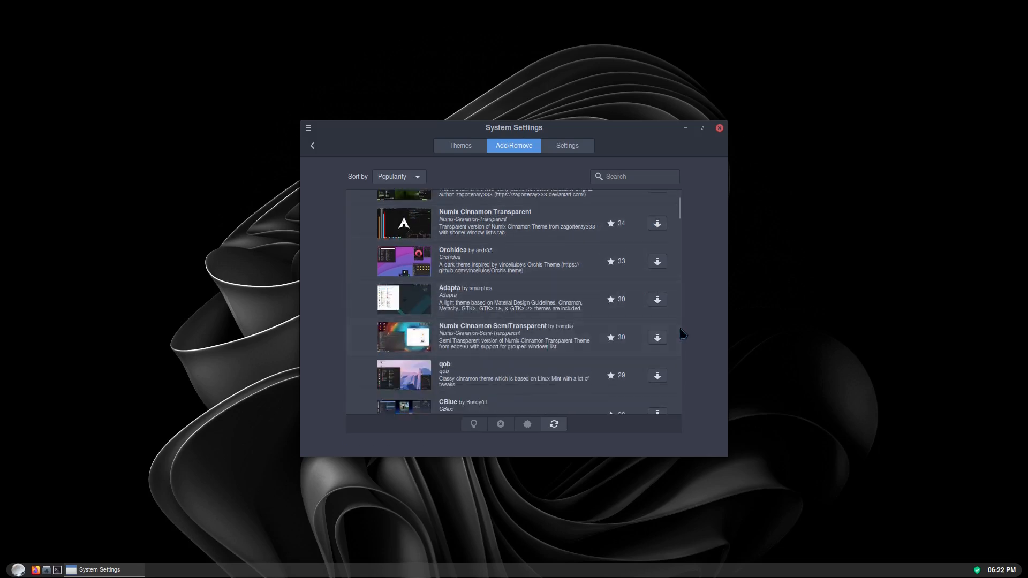
{"action": "left_click", "coordinate": [656, 341]}
{"action": "scroll", "coordinate": [506, 334], "scroll_direction": "down", "scroll_amount": 3}
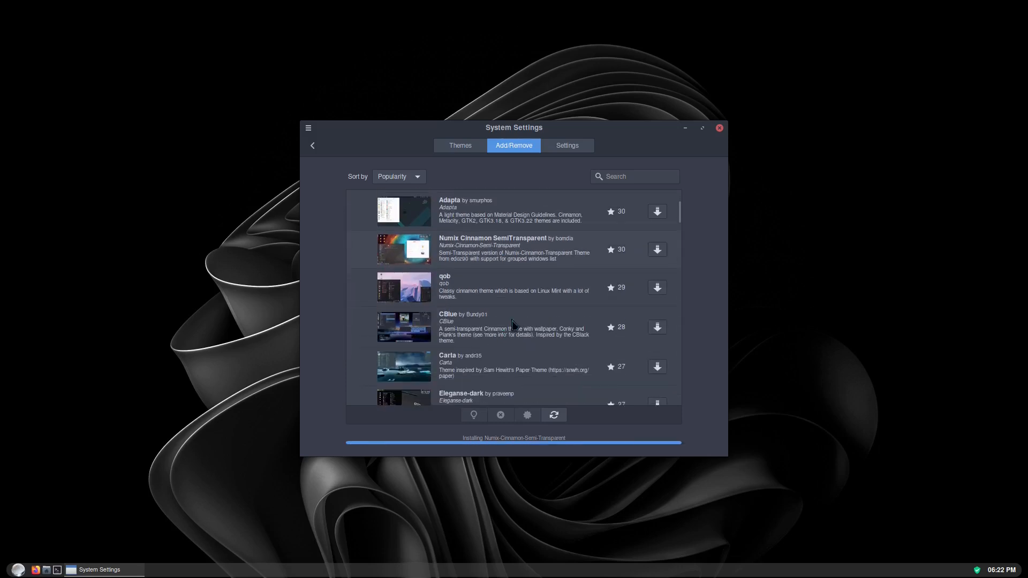
{"action": "left_click", "coordinate": [662, 285]}
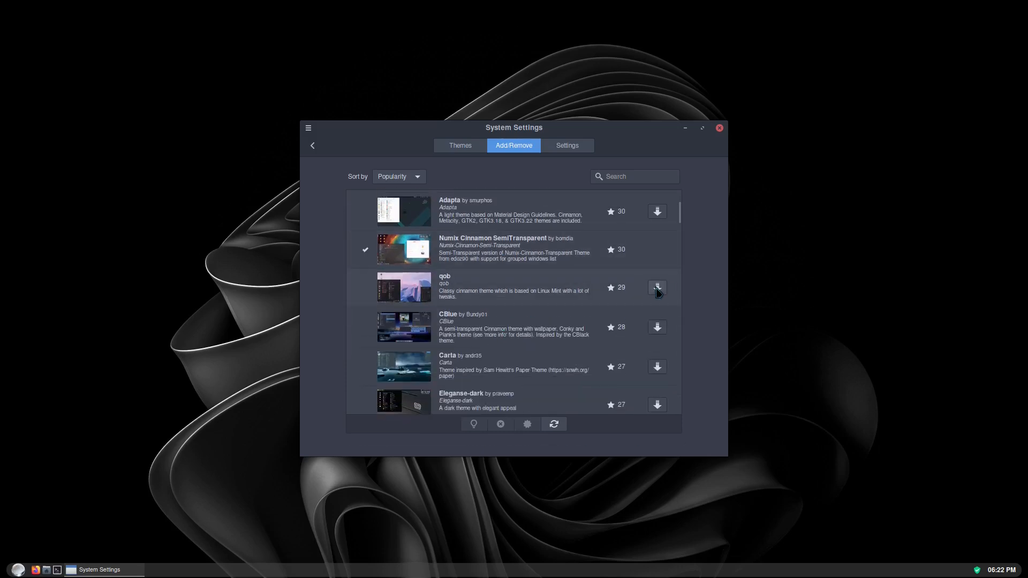
Install the CBlue, Eleganse-dark and Eleganse themes from the downloadable themes.
{"action": "left_click", "coordinate": [657, 329]}
{"action": "scroll", "coordinate": [529, 312], "scroll_direction": "down", "scroll_amount": 2}
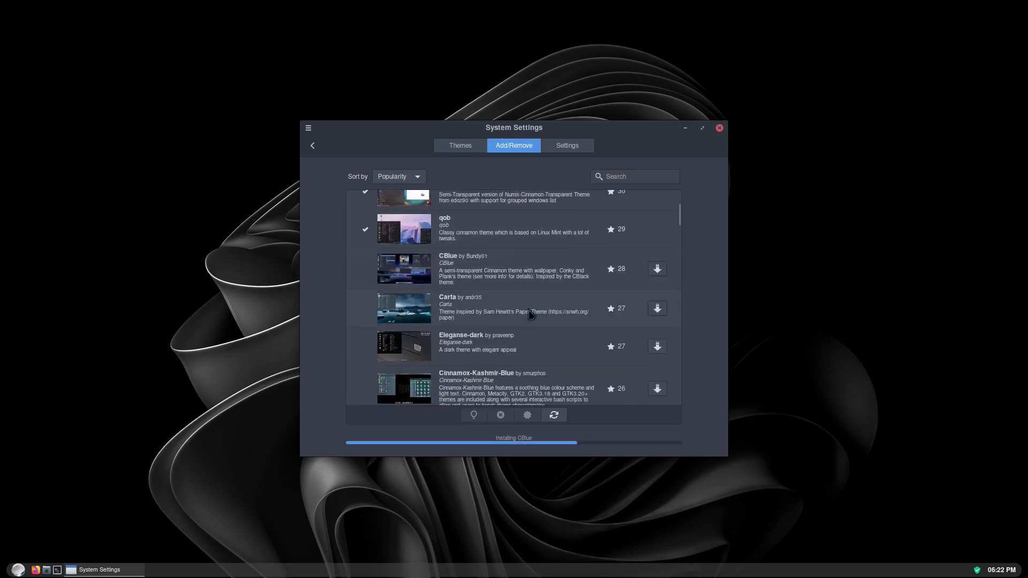
{"action": "scroll", "coordinate": [532, 317], "scroll_direction": "down", "scroll_amount": 3}
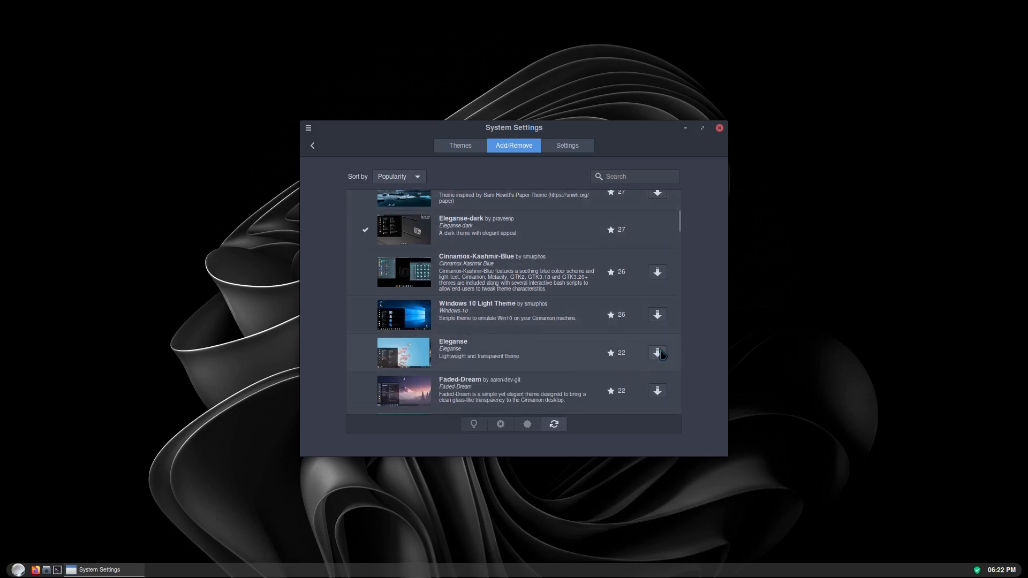
{"action": "left_click", "coordinate": [658, 353]}
Install the Faded-Dream, Cinnamox-Rhino and Orchis-Dark themes from the downloadable themes.
{"action": "scroll", "coordinate": [568, 346], "scroll_direction": "down", "scroll_amount": 1}
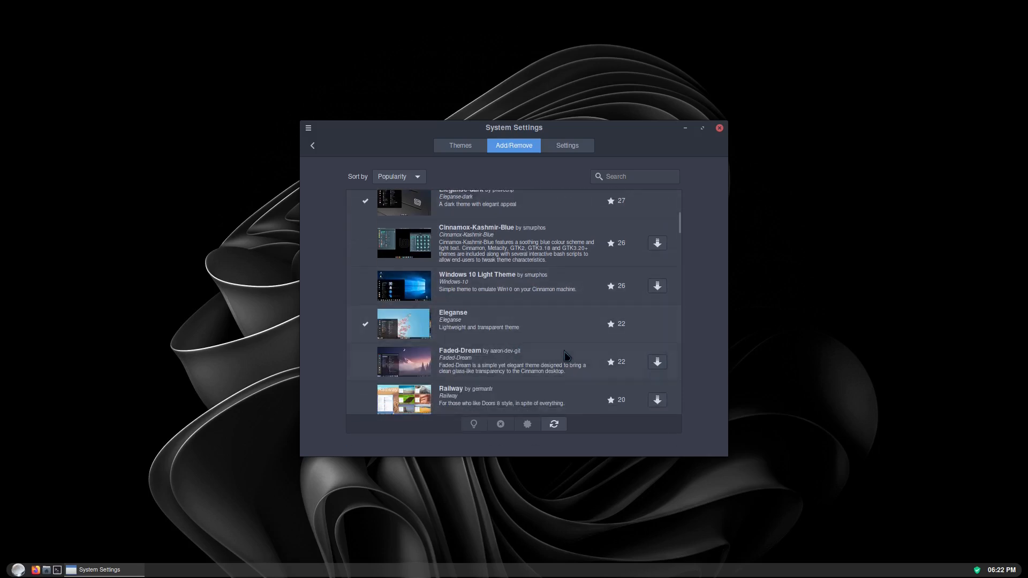
{"action": "left_click", "coordinate": [657, 362]}
{"action": "scroll", "coordinate": [495, 318], "scroll_direction": "down", "scroll_amount": 2}
{"action": "scroll", "coordinate": [496, 318], "scroll_direction": "down", "scroll_amount": 3}
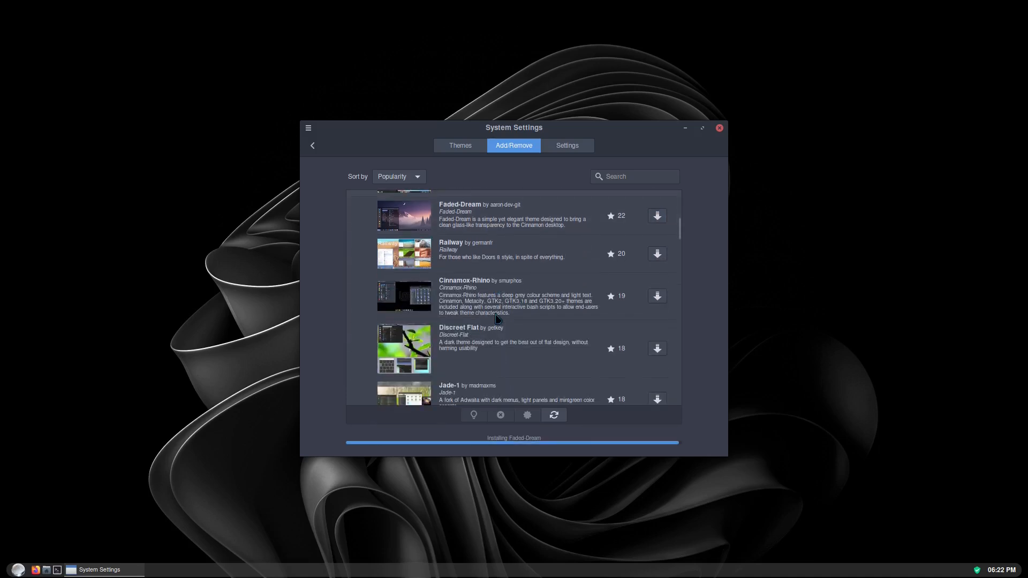
{"action": "left_click", "coordinate": [657, 296]}
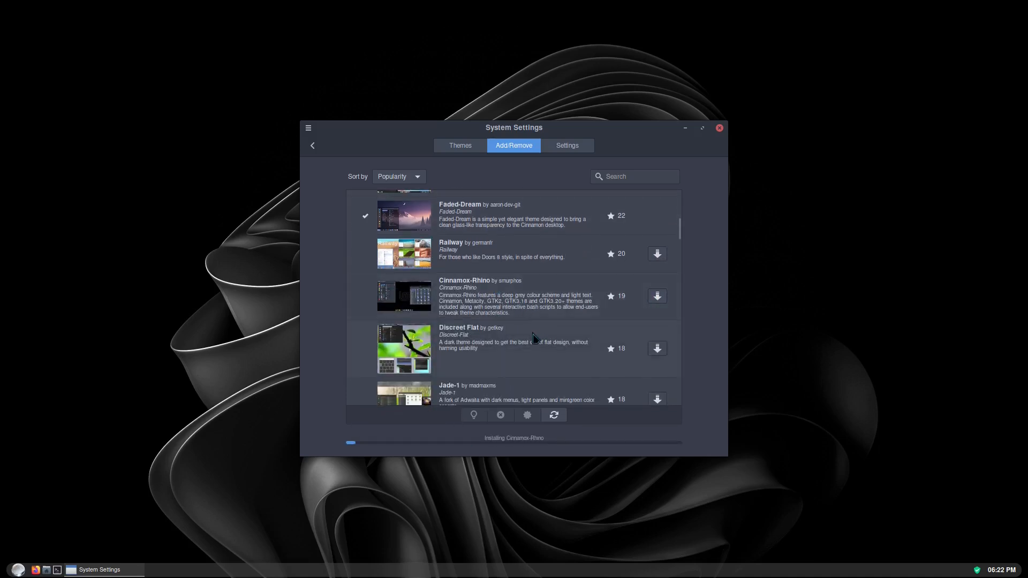
{"action": "scroll", "coordinate": [519, 346], "scroll_direction": "down", "scroll_amount": 2}
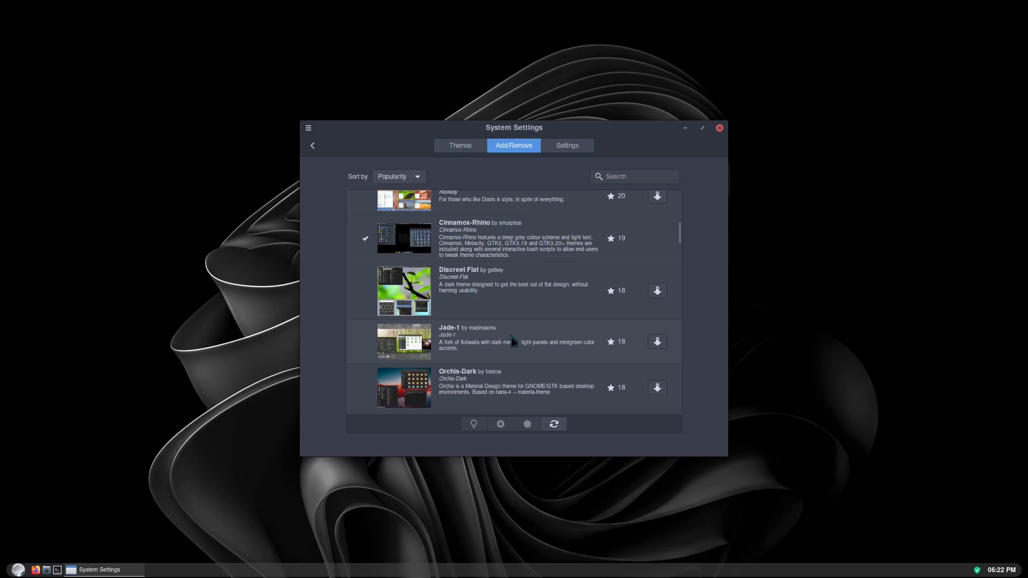
{"action": "scroll", "coordinate": [502, 337], "scroll_direction": "down", "scroll_amount": 3}
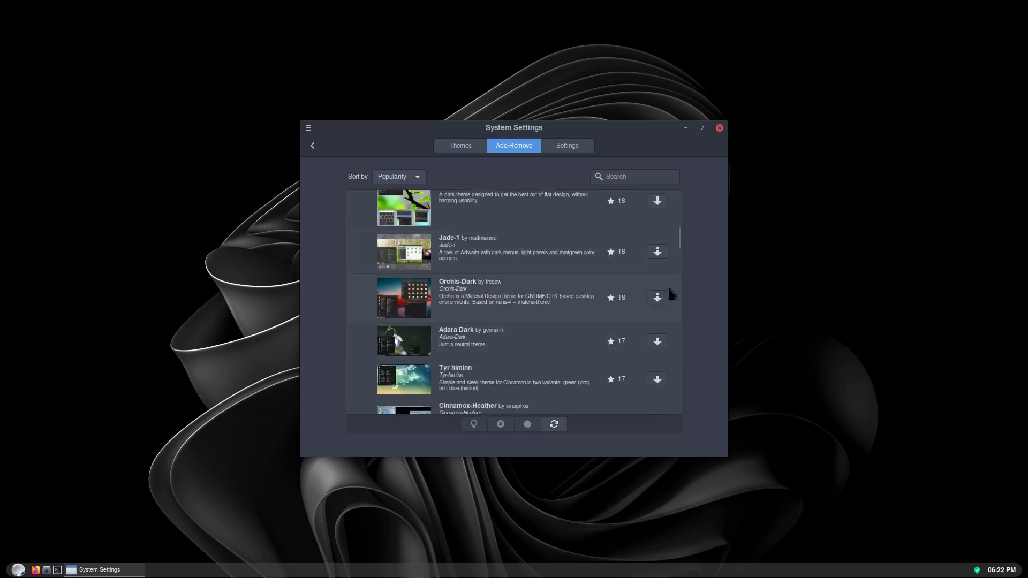
{"action": "left_click", "coordinate": [657, 298]}
Return to the installed theme choices and set the Applications theme to Orchis-Dark.
{"action": "left_click", "coordinate": [461, 146]}
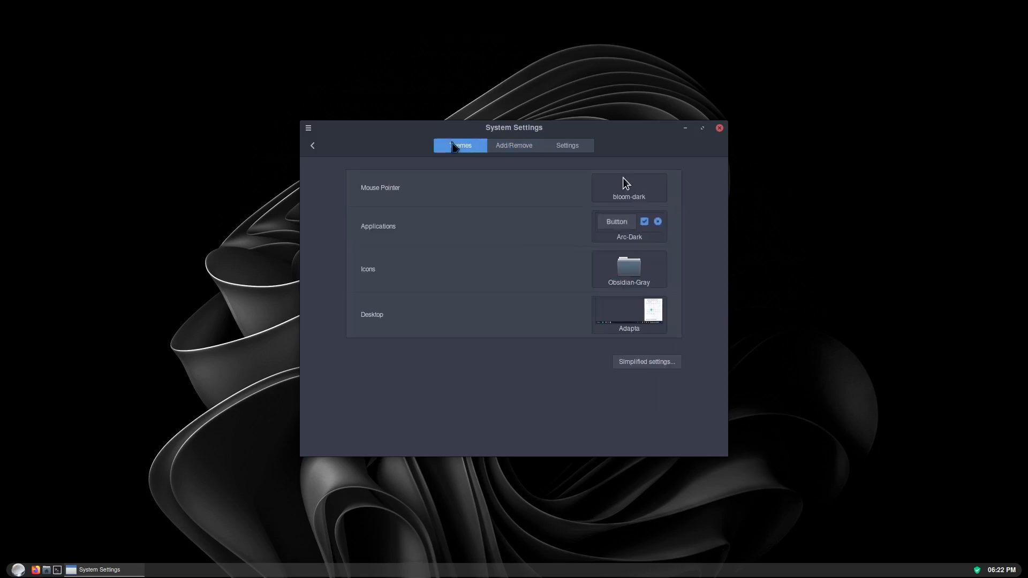
{"action": "left_click", "coordinate": [616, 224]}
{"action": "left_click", "coordinate": [616, 224]}
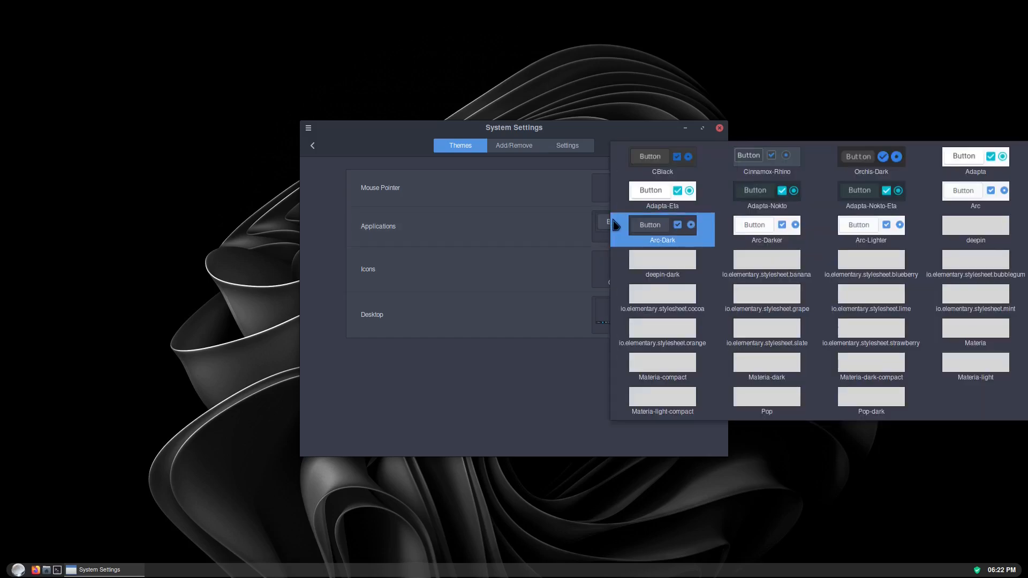
{"action": "left_click", "coordinate": [859, 161]}
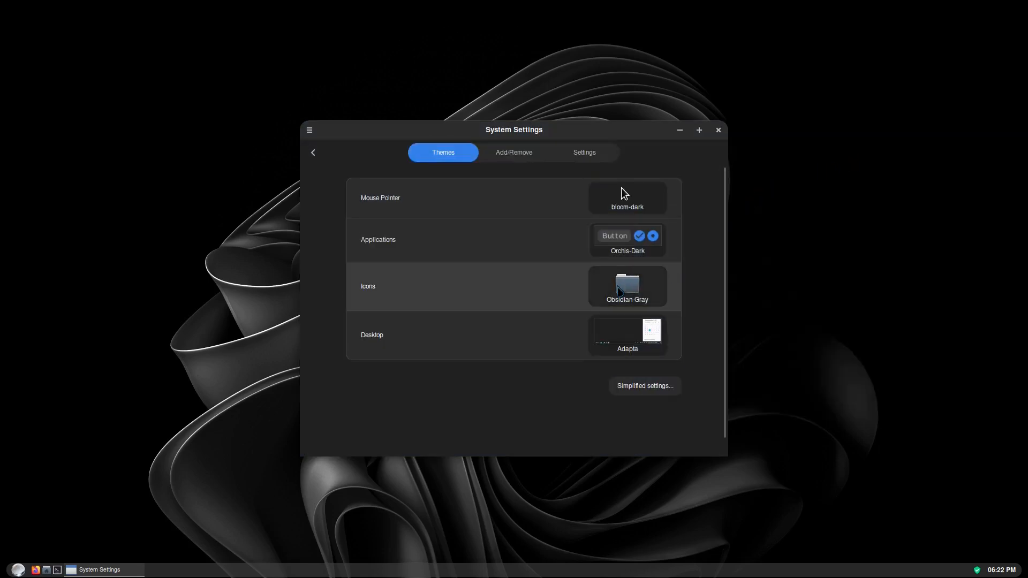
Look through the icon themes without changing them, set the mouse pointer theme to whiteglass and close System Settings.
{"action": "left_click", "coordinate": [618, 289]}
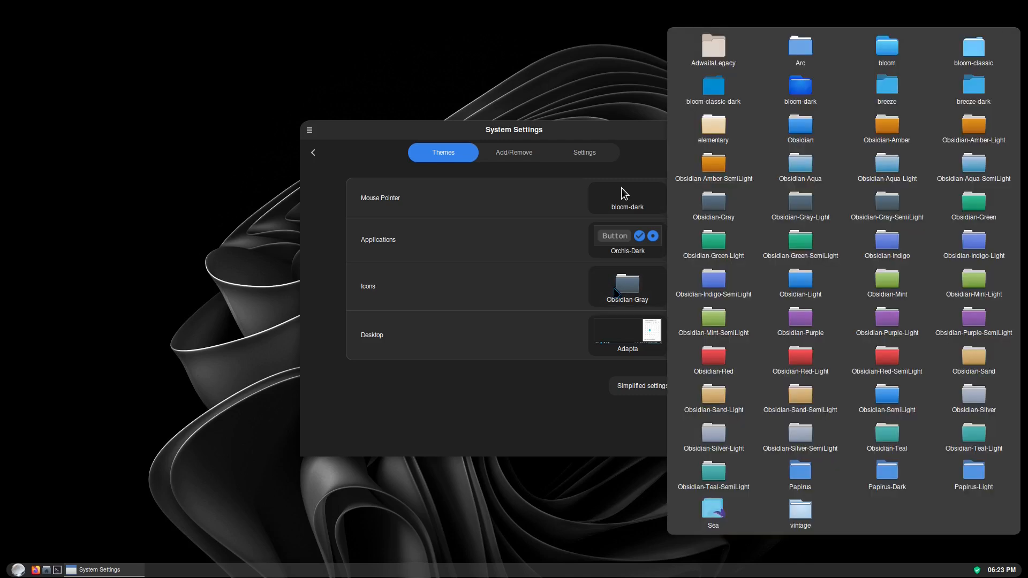
{"action": "left_click", "coordinate": [533, 289]}
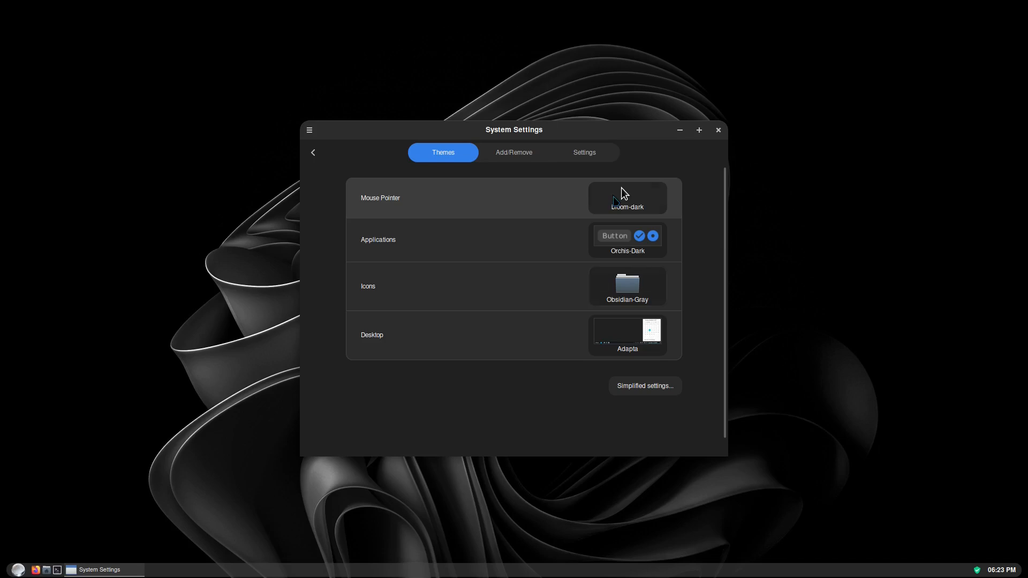
{"action": "left_click", "coordinate": [621, 188]}
{"action": "left_click", "coordinate": [769, 221]}
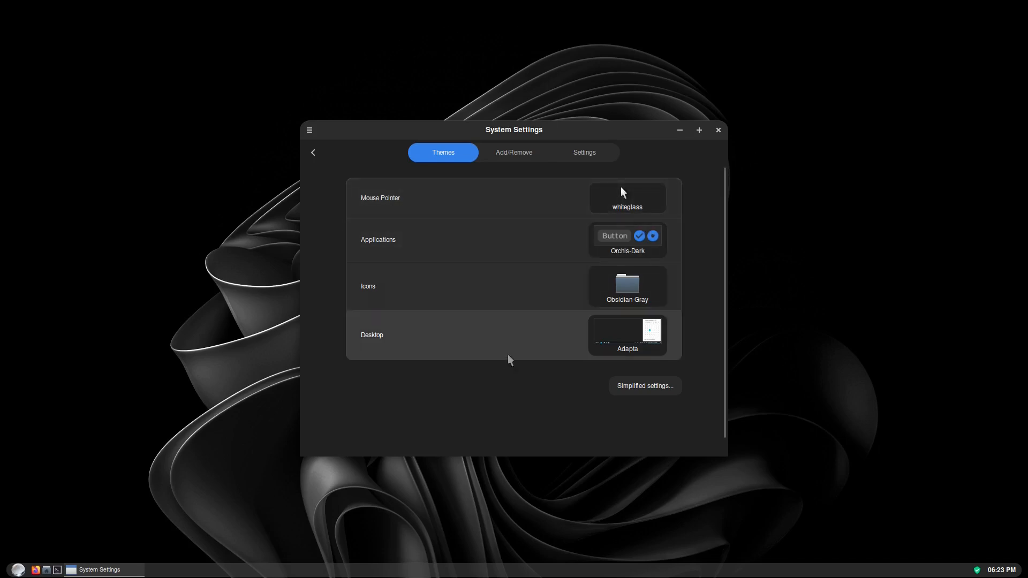
{"action": "left_click", "coordinate": [718, 130]}
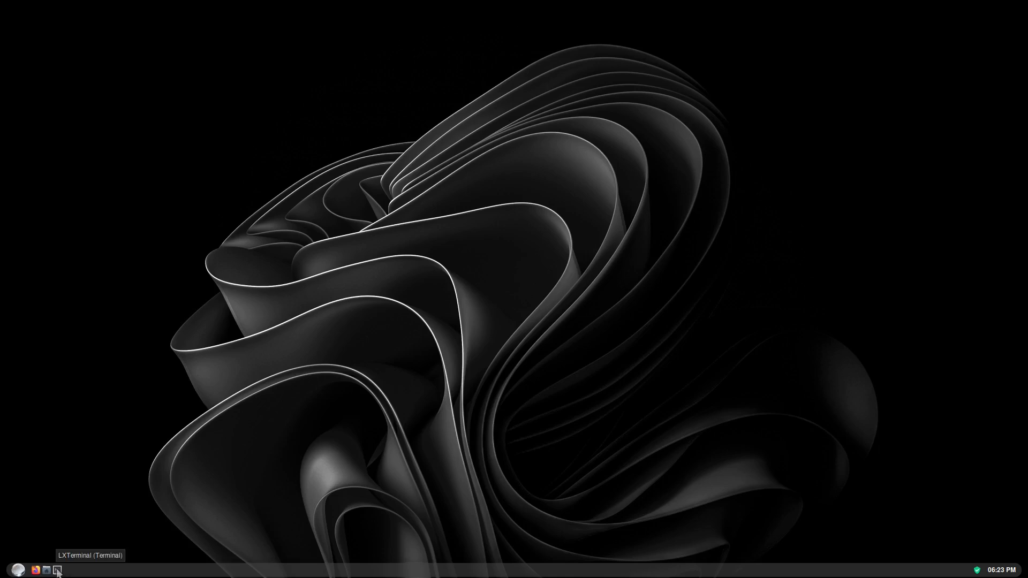
Open System Settings from the orb's Whisker Menu and go to the Startup Applications settings.
{"action": "left_click", "coordinate": [19, 570]}
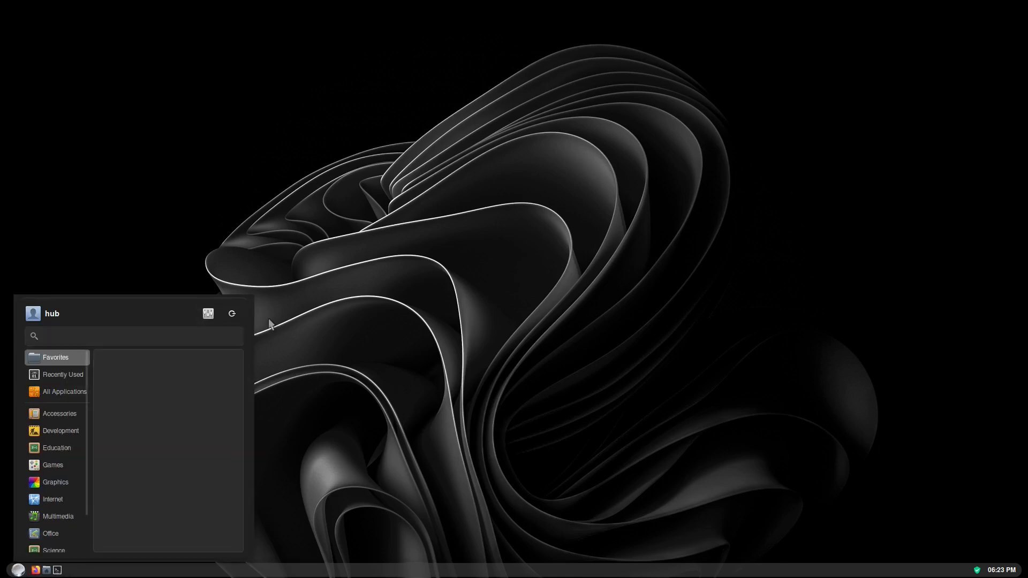
{"action": "left_click", "coordinate": [208, 314]}
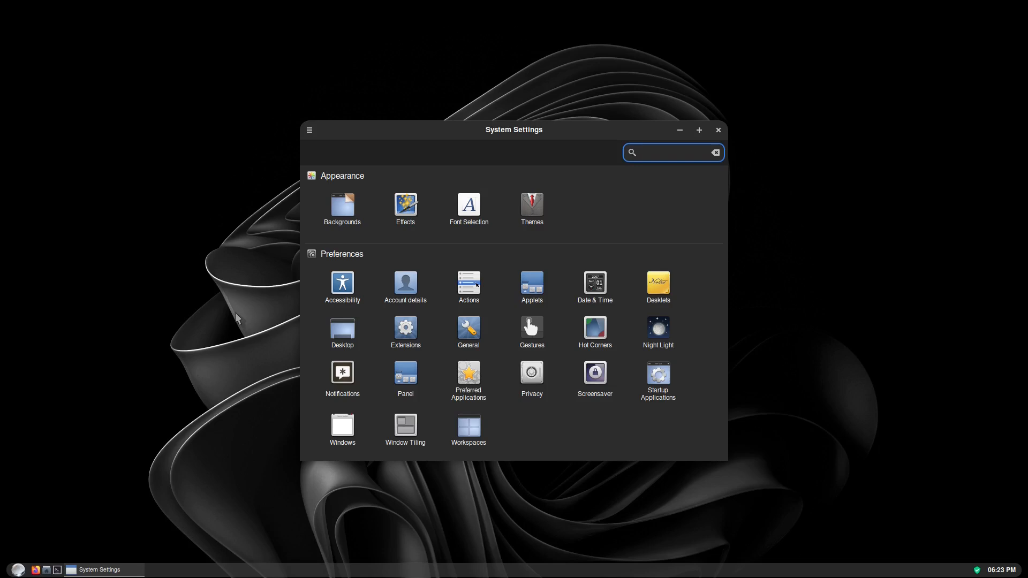
{"action": "left_click", "coordinate": [659, 378]}
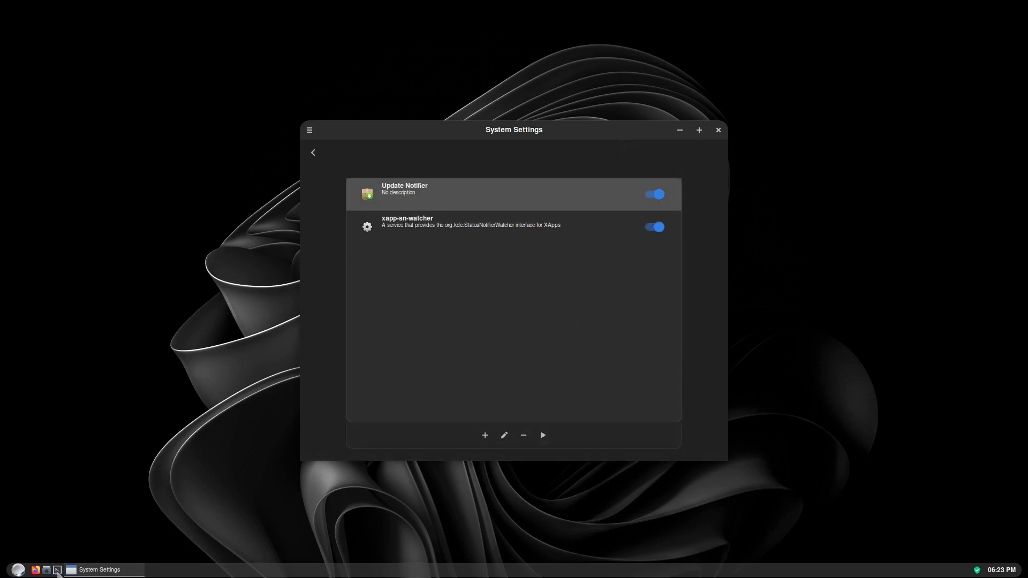
Open an LXTerminal window and try to run volumeicon.
{"action": "left_click", "coordinate": [57, 570]}
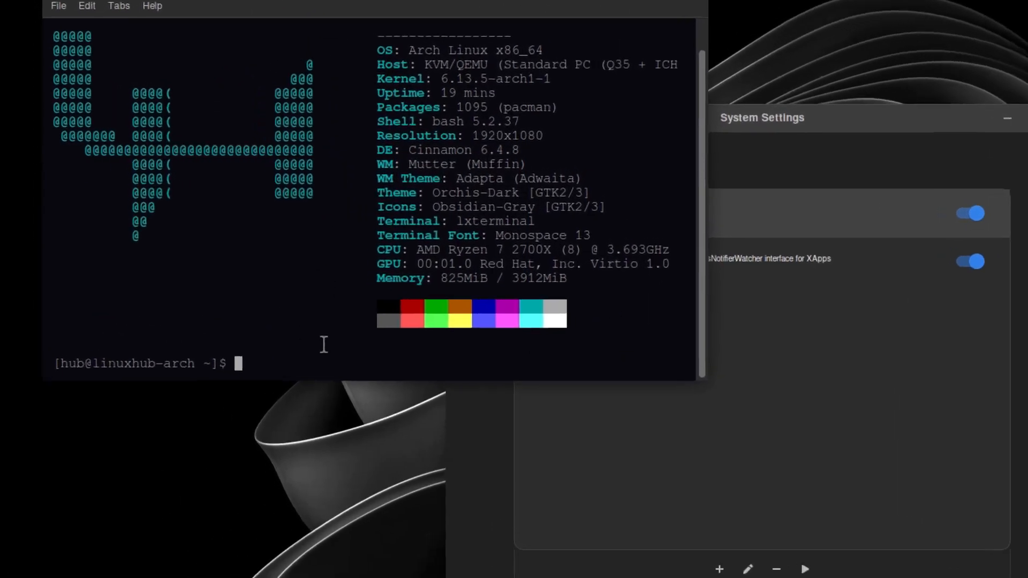
{"action": "type", "text": "volu"}
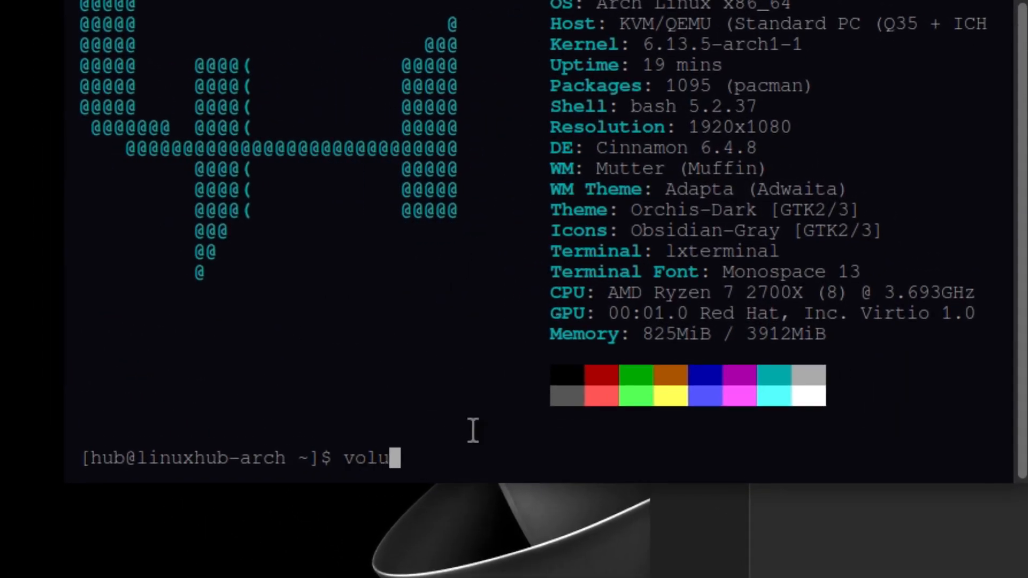
{"action": "type", "text": "meicon"}
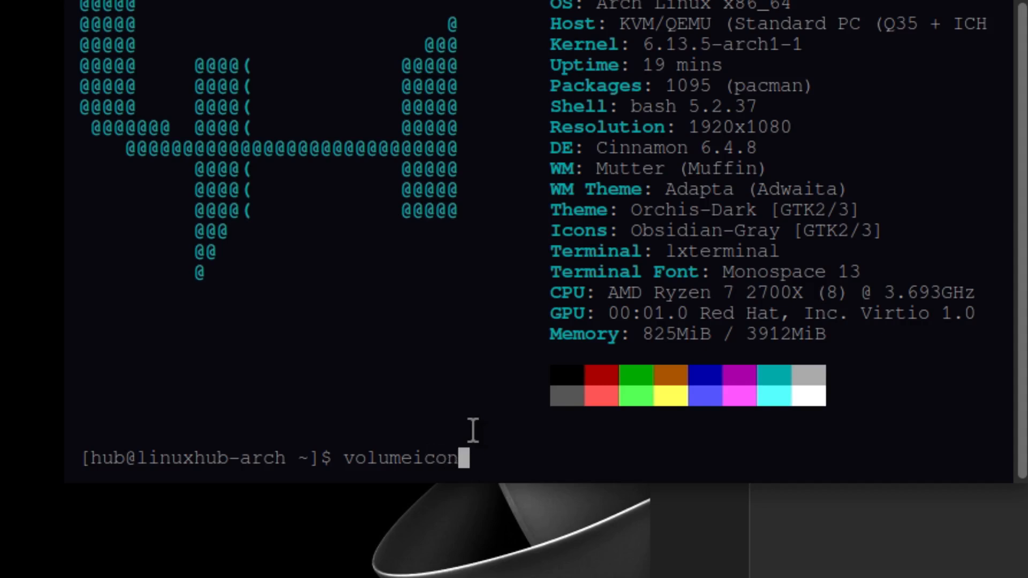
{"action": "key", "text": "Return"}
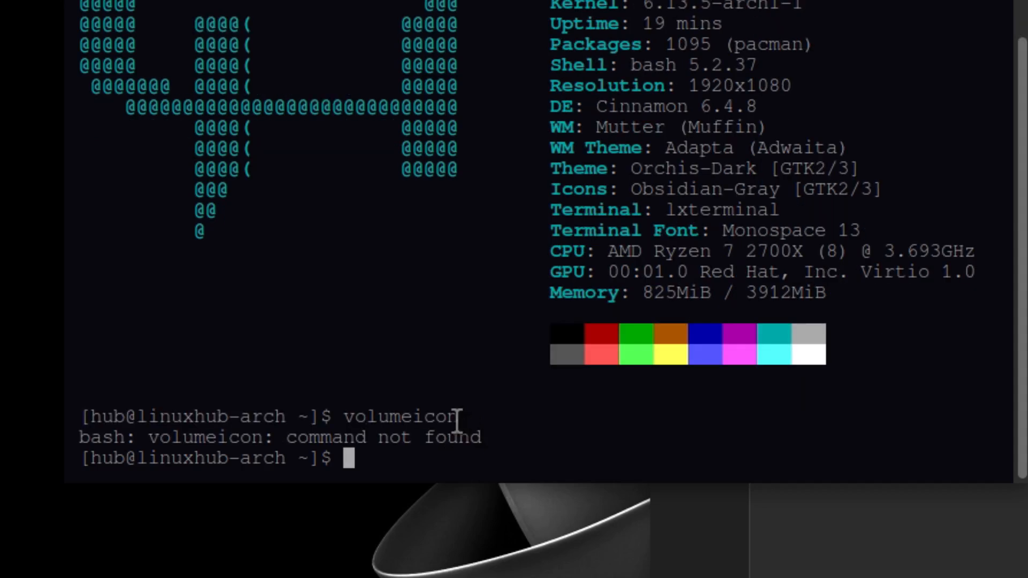
Install the volumeicon and pavucontrol packages with the install command in the terminal, entering the sudo password.
{"action": "type", "text": "inst"}
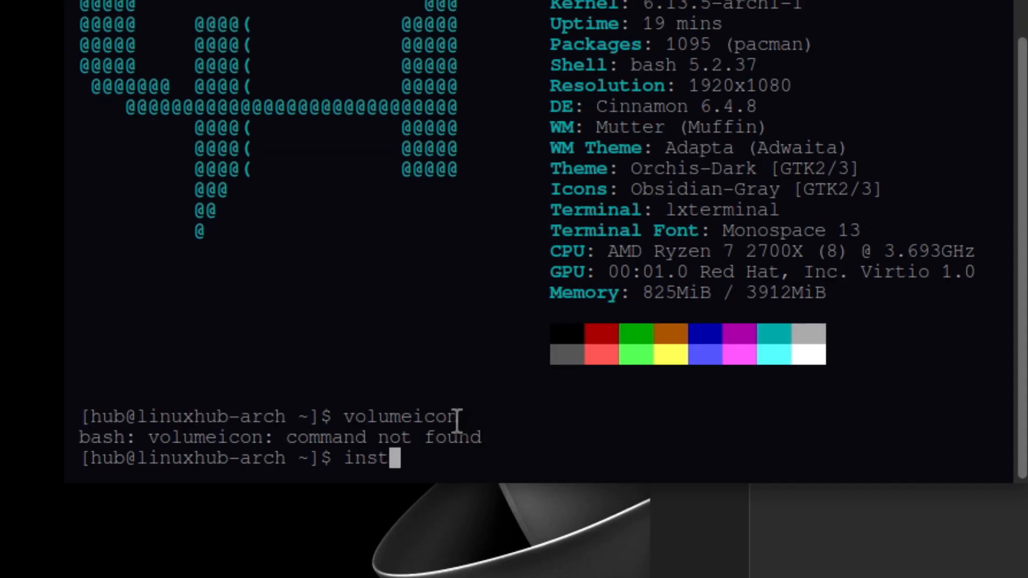
{"action": "type", "text": "all vol"}
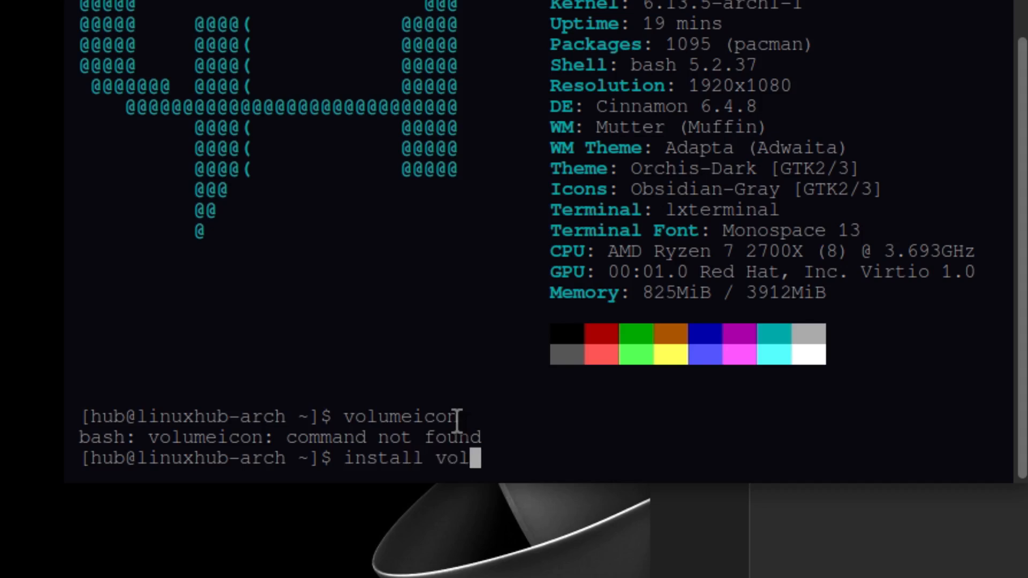
{"action": "type", "text": "umeico"}
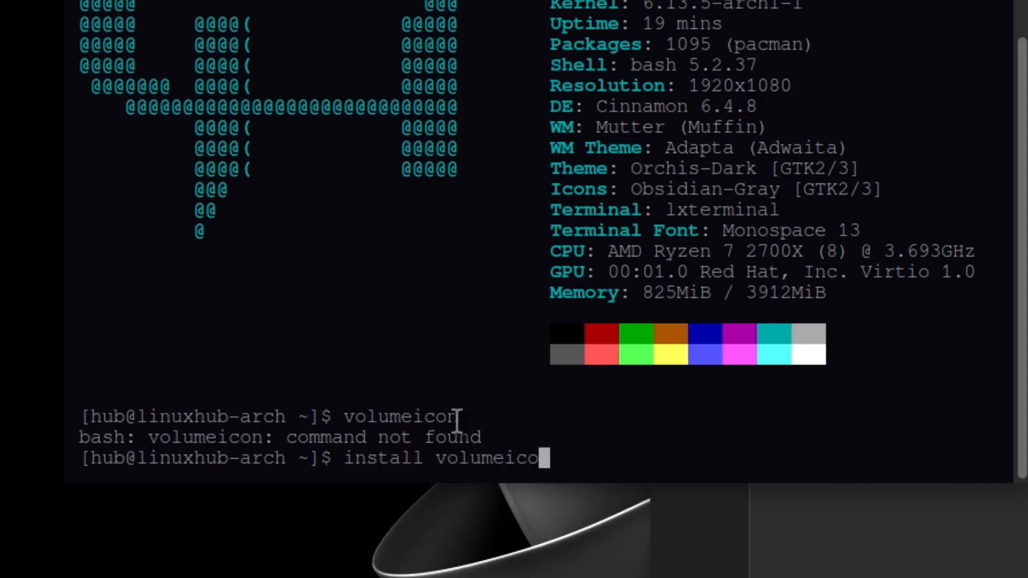
{"action": "type", "text": "n p"}
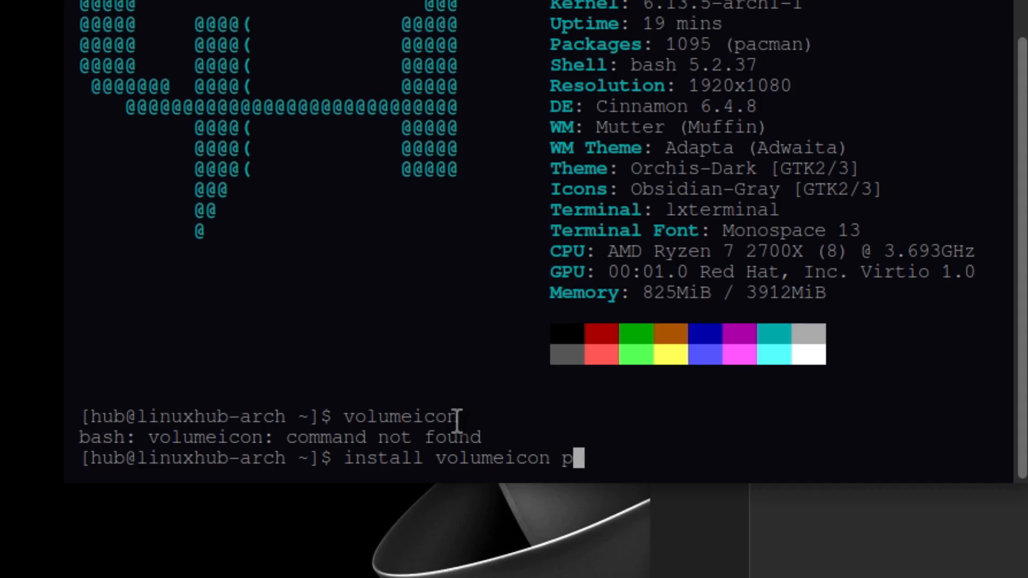
{"action": "type", "text": "avucontro"}
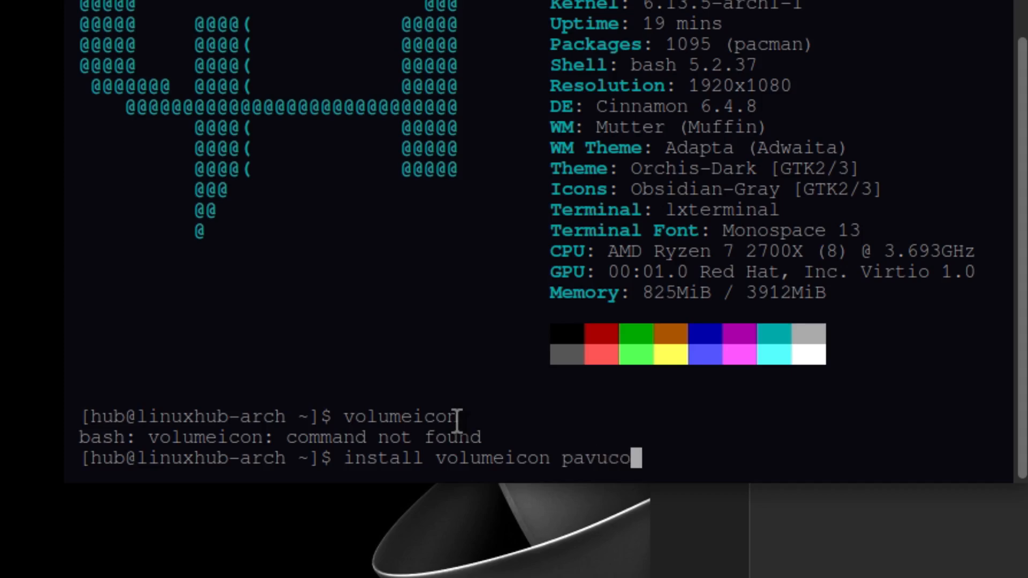
{"action": "type", "text": "l"}
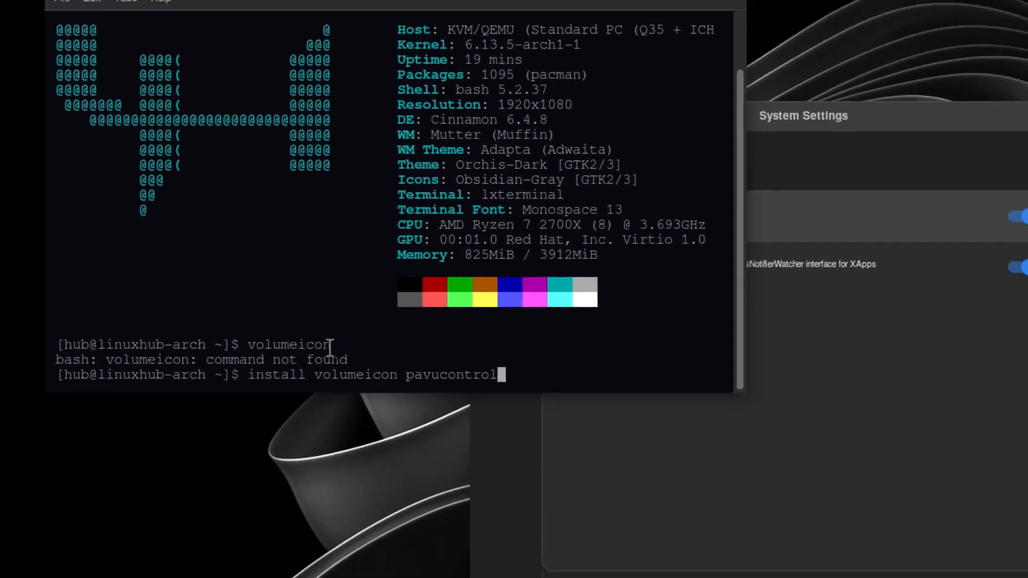
{"action": "key", "text": "Return"}
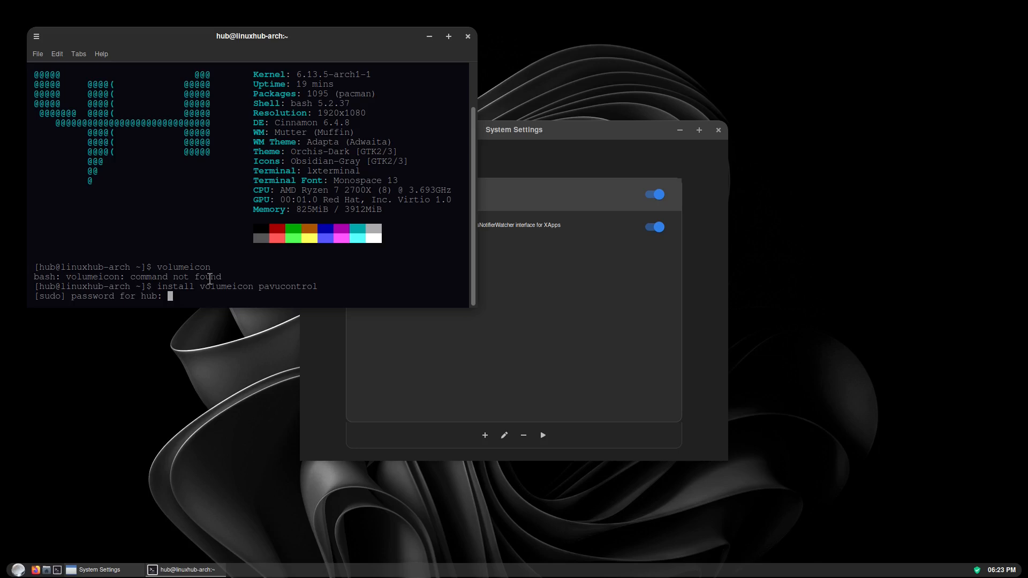
{"action": "key", "text": "Return"}
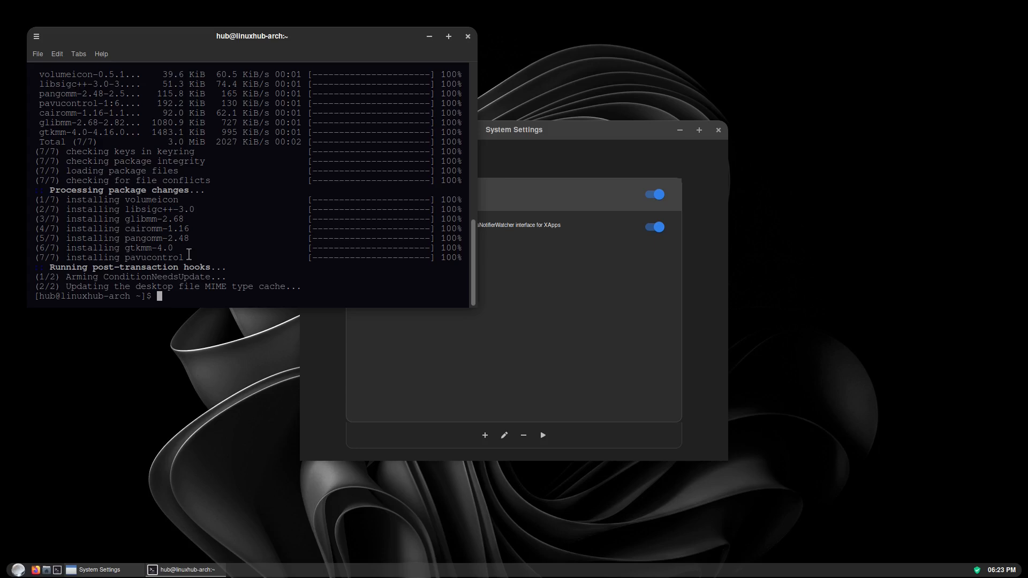
Try to run nm-aplett, and launch volumeicon from the terminal.
{"action": "type", "text": "nm-aplett"}
{"action": "key", "text": "Return"}
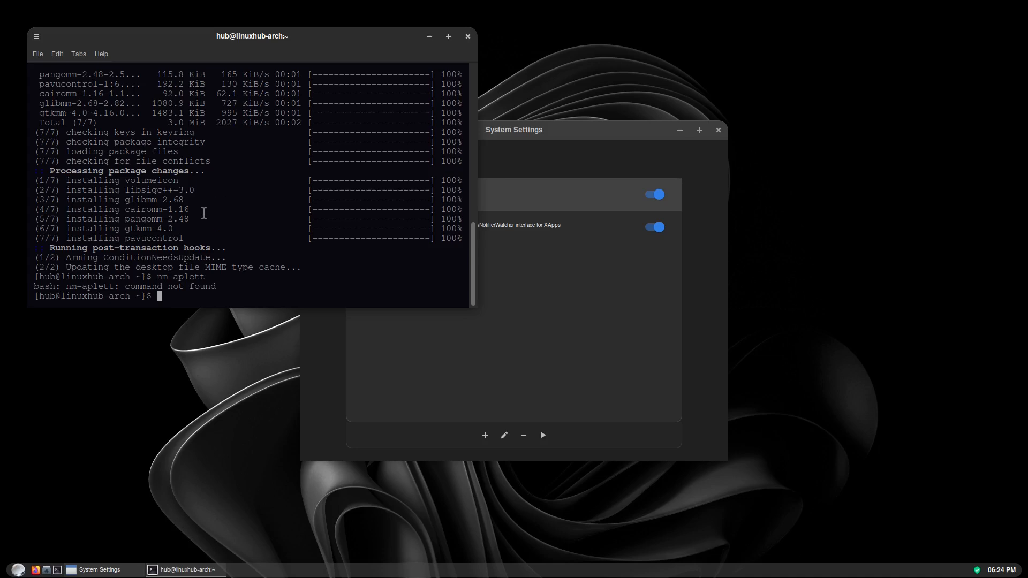
{"action": "type", "text": "volumeicon"}
{"action": "key", "text": "Return"}
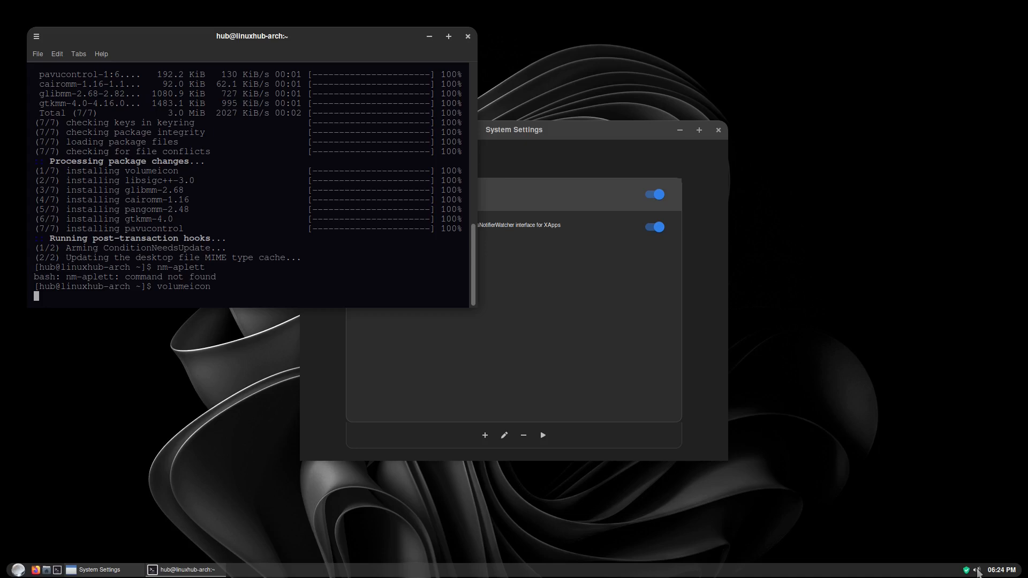
Lower the master volume to about half with the tray's volume icon and close the terminal.
{"action": "scroll", "coordinate": [978, 572], "scroll_direction": "down", "scroll_amount": 2}
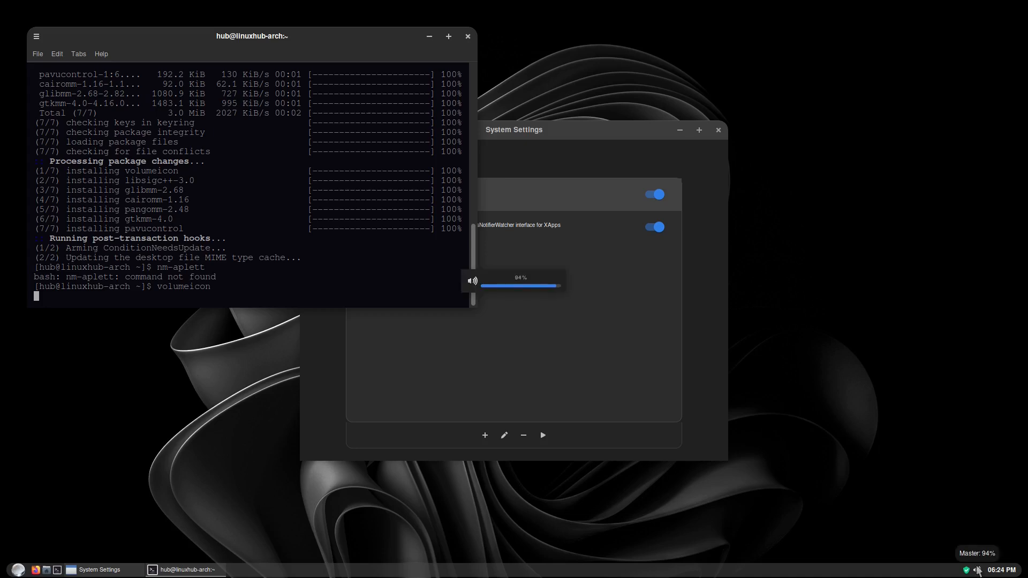
{"action": "scroll", "coordinate": [978, 572], "scroll_direction": "down", "scroll_amount": 9}
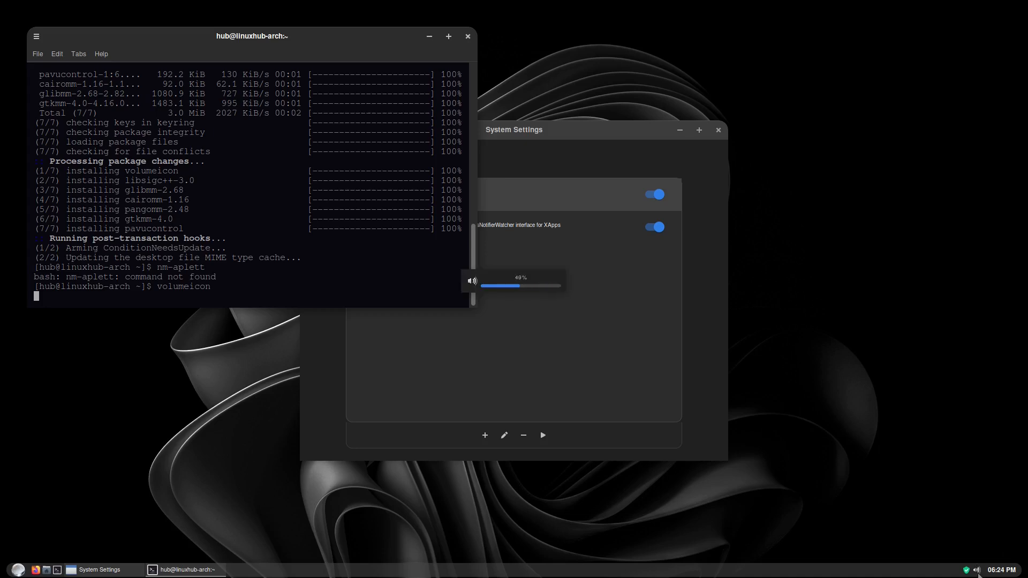
{"action": "scroll", "coordinate": [978, 572], "scroll_direction": "up", "scroll_amount": 1}
{"action": "left_click", "coordinate": [468, 37]}
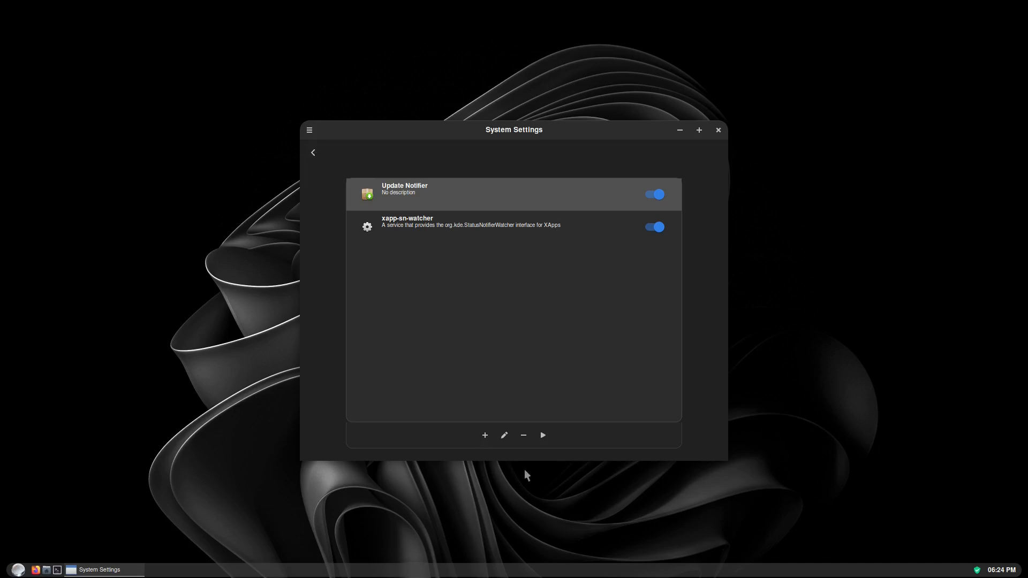
Add a custom startup program with both name and command set to xfce4-panel.
{"action": "left_click", "coordinate": [485, 435]}
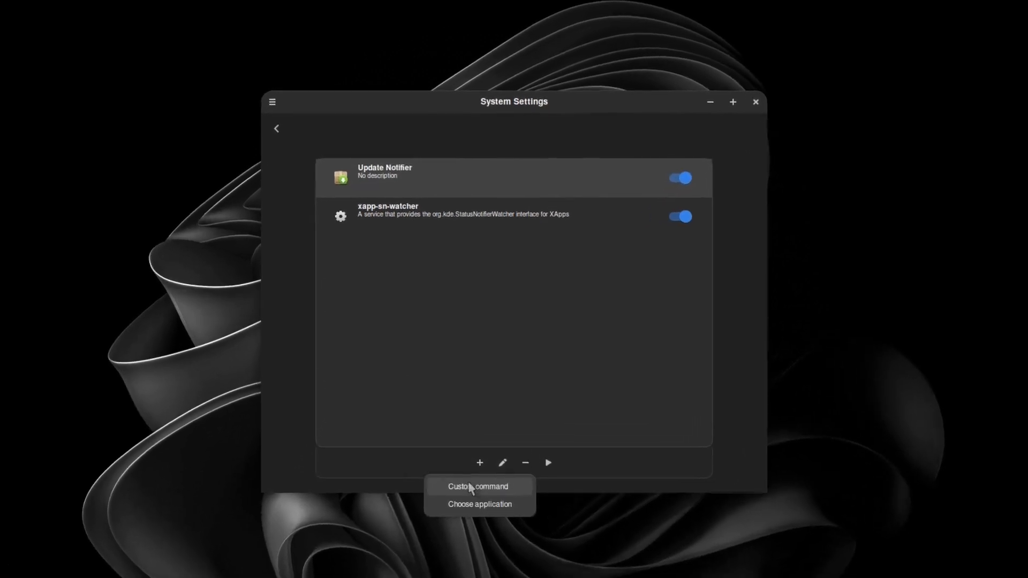
{"action": "left_click", "coordinate": [469, 486]}
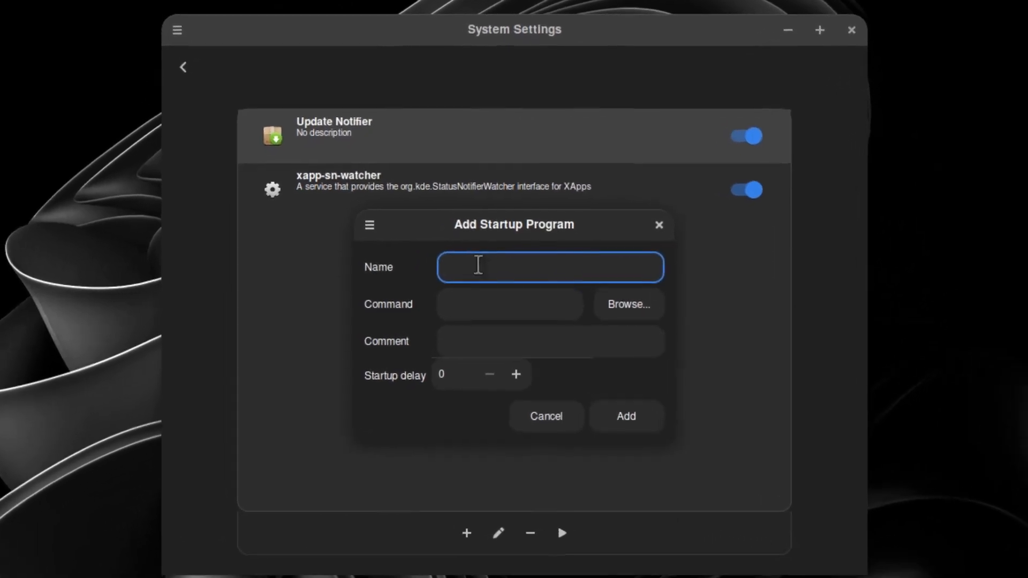
{"action": "type", "text": "xfce4-panel"}
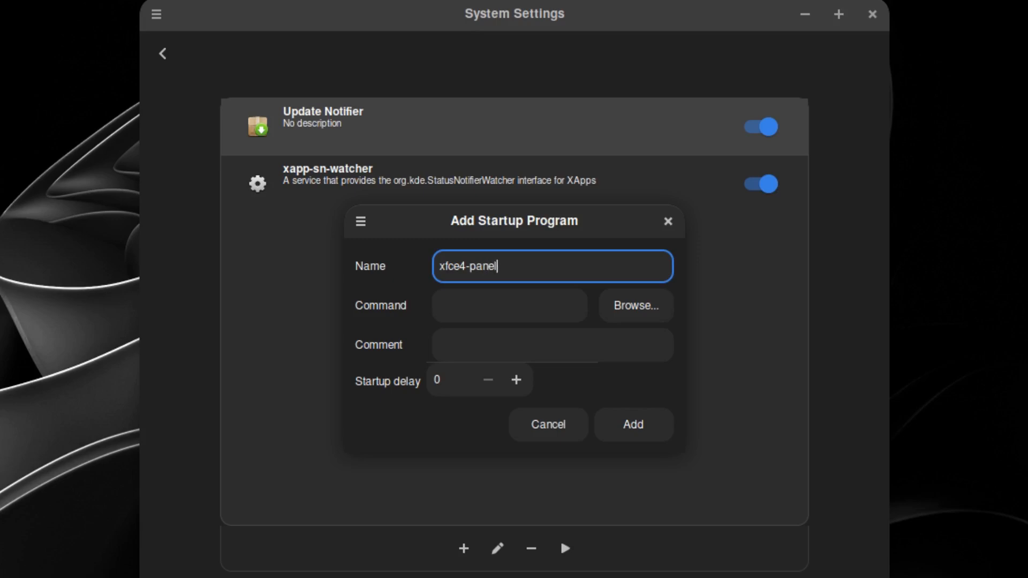
{"action": "triple_click", "coordinate": [477, 265]}
{"action": "right_click", "coordinate": [480, 267]}
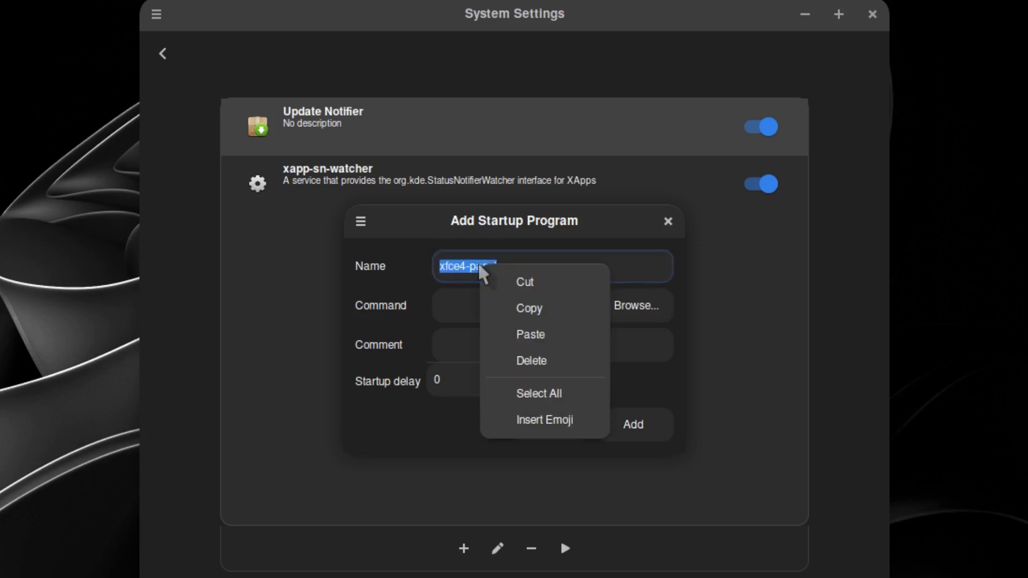
{"action": "left_click", "coordinate": [532, 310]}
{"action": "left_click", "coordinate": [475, 316]}
{"action": "right_click", "coordinate": [475, 316]}
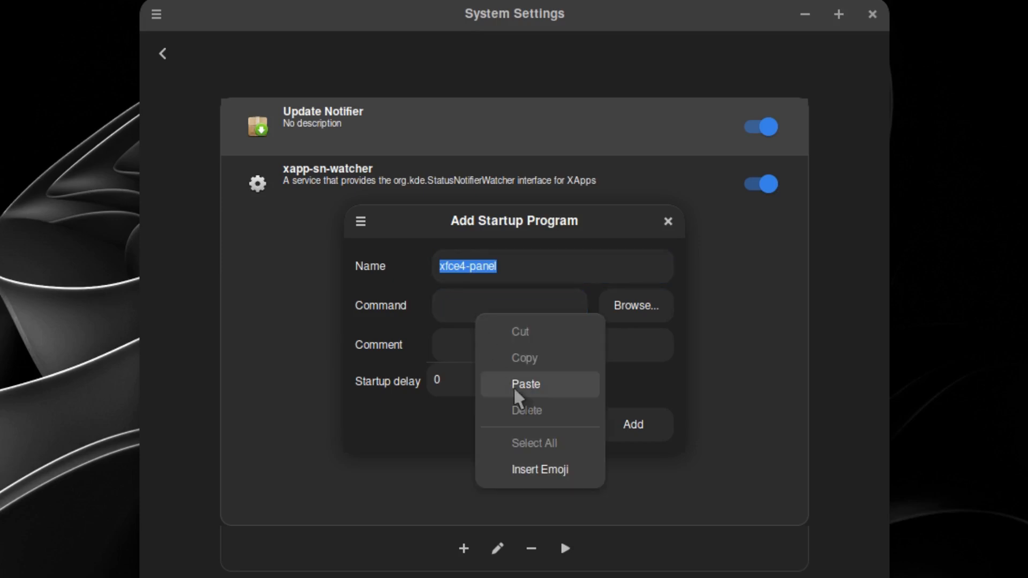
{"action": "left_click", "coordinate": [519, 397]}
{"action": "left_click", "coordinate": [626, 431]}
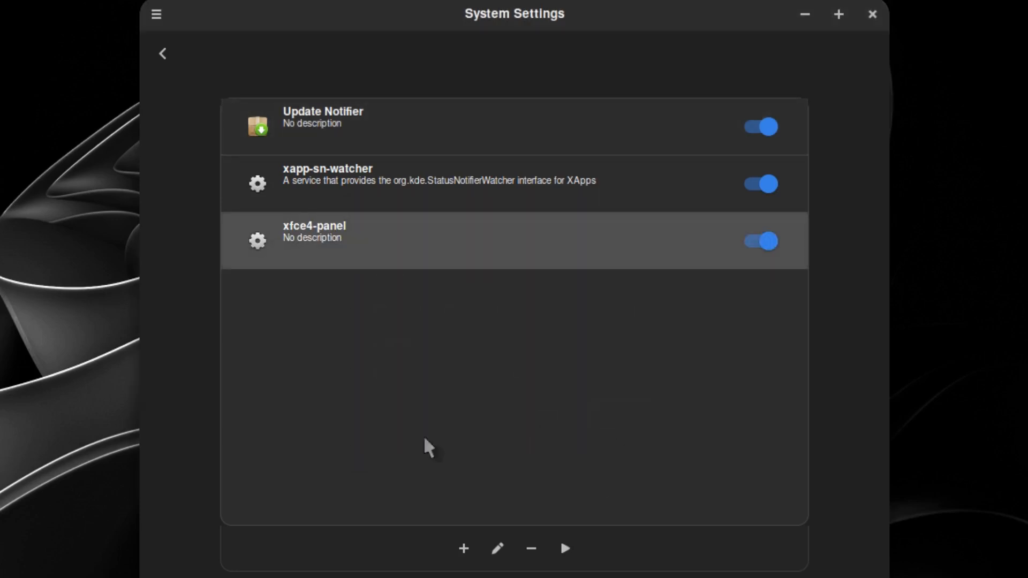
Add a custom startup program with both name and command set to tint2.
{"action": "left_click", "coordinate": [462, 556]}
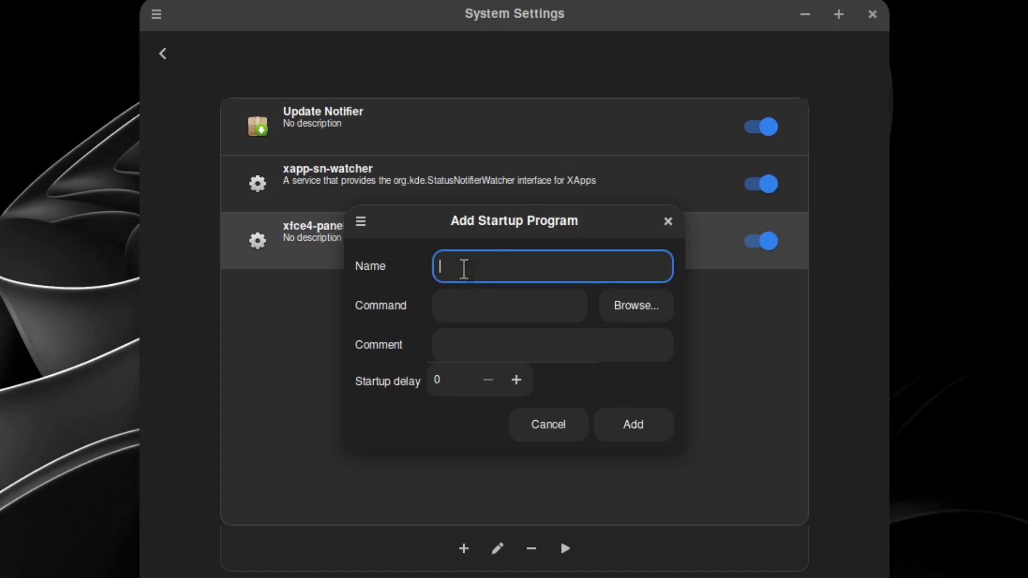
{"action": "type", "text": "tint2"}
{"action": "left_click", "coordinate": [444, 297]}
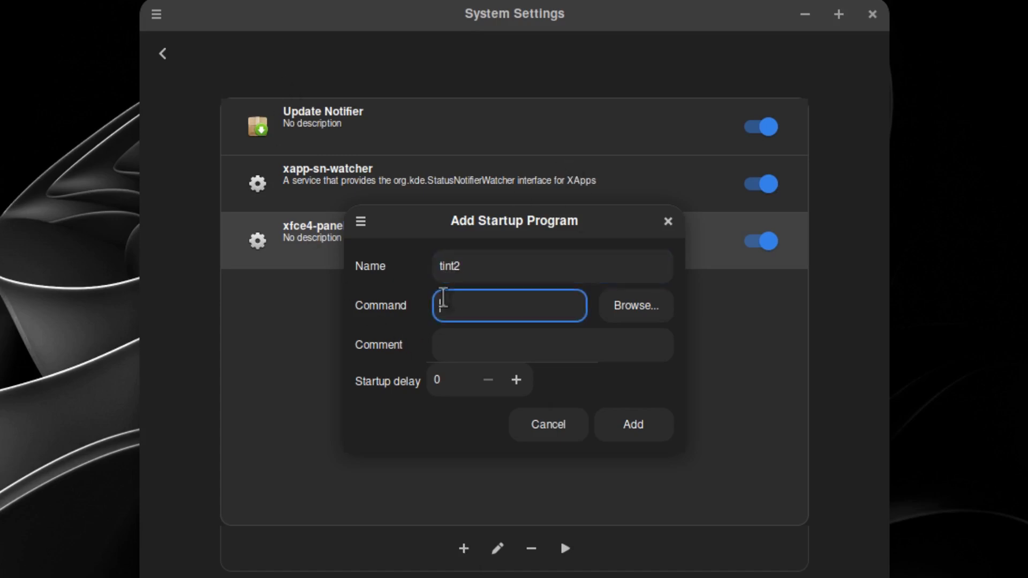
{"action": "type", "text": "tint2"}
{"action": "left_click", "coordinate": [634, 427]}
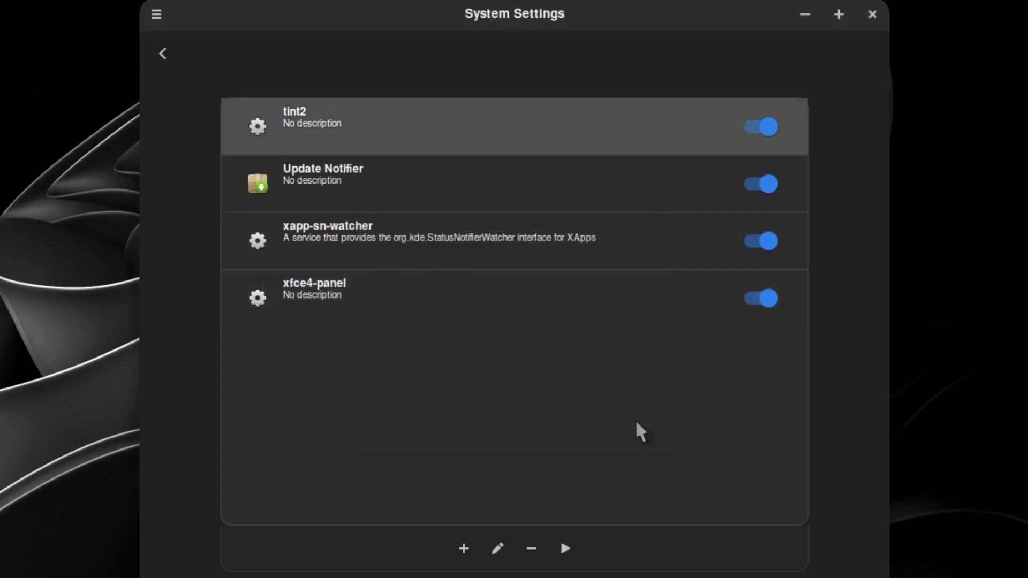
Add a custom startup program with name and command volumeicon and a startup delay of 5 seconds.
{"action": "left_click", "coordinate": [462, 550]}
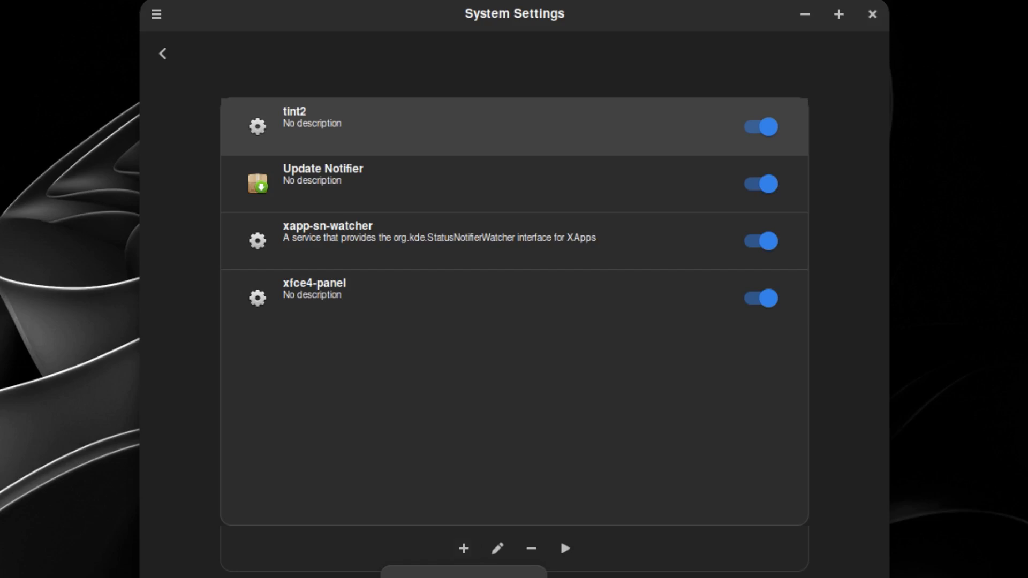
{"action": "left_click", "coordinate": [442, 575]}
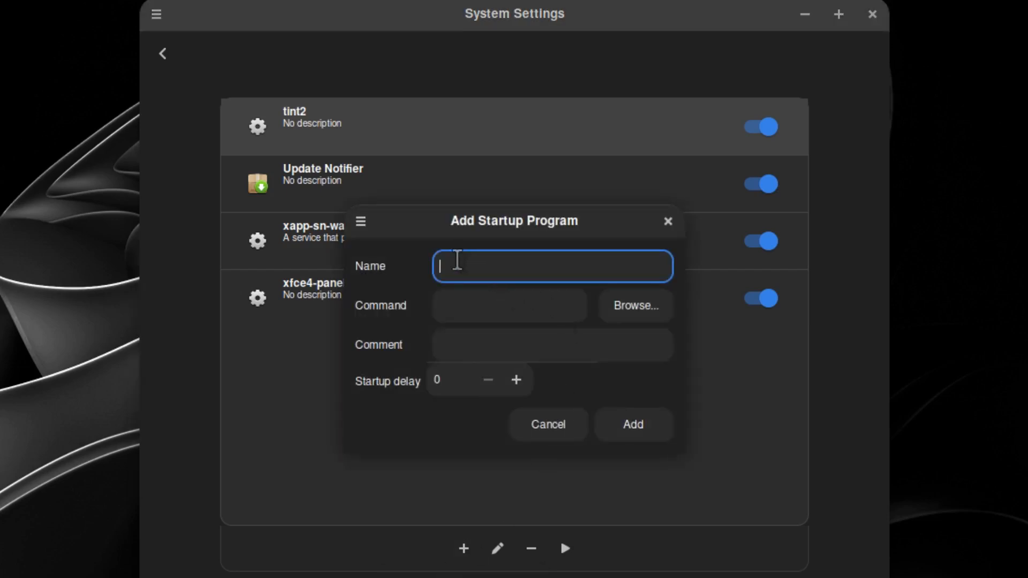
{"action": "type", "text": "volumeicon"}
{"action": "left_click", "coordinate": [468, 304]}
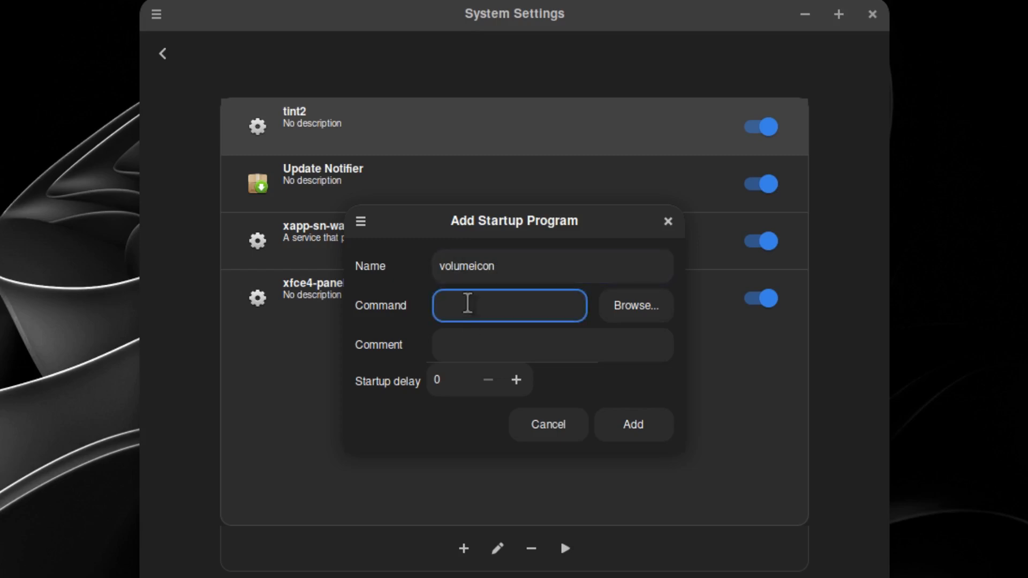
{"action": "type", "text": "volumeicon"}
{"action": "left_click", "coordinate": [516, 380]}
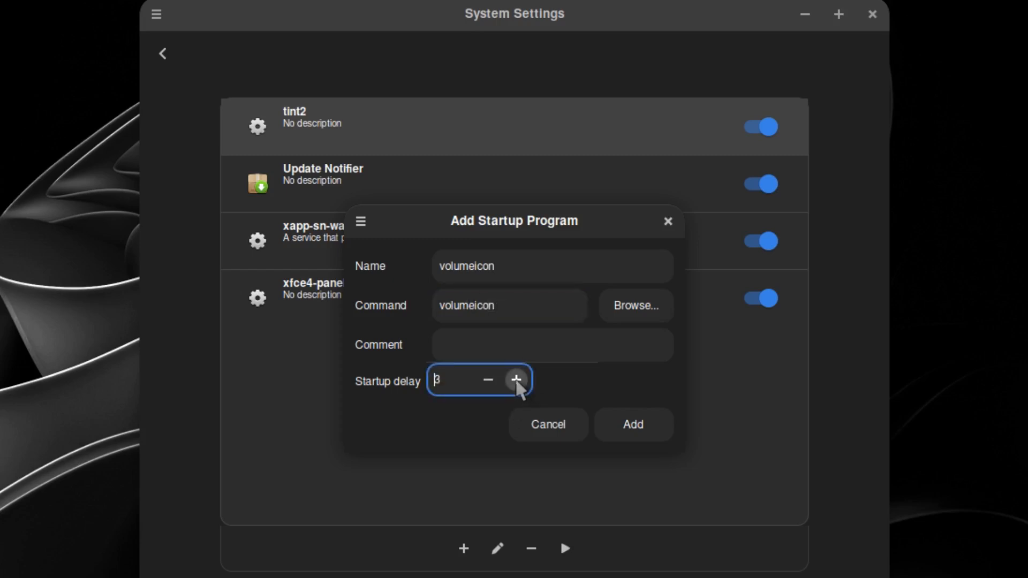
{"action": "left_click", "coordinate": [516, 380]}
{"action": "left_click", "coordinate": [516, 381]}
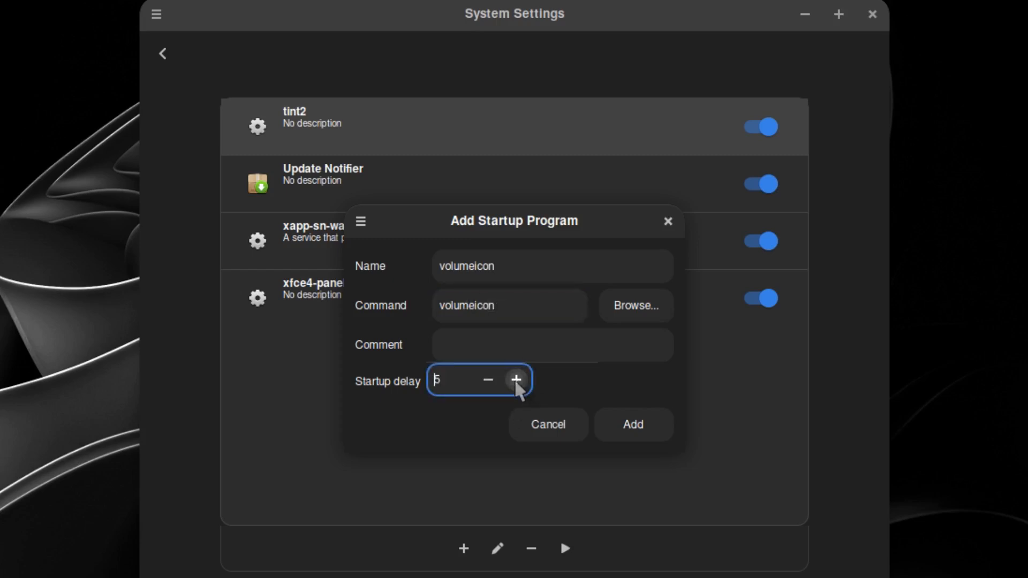
{"action": "left_click", "coordinate": [642, 427]}
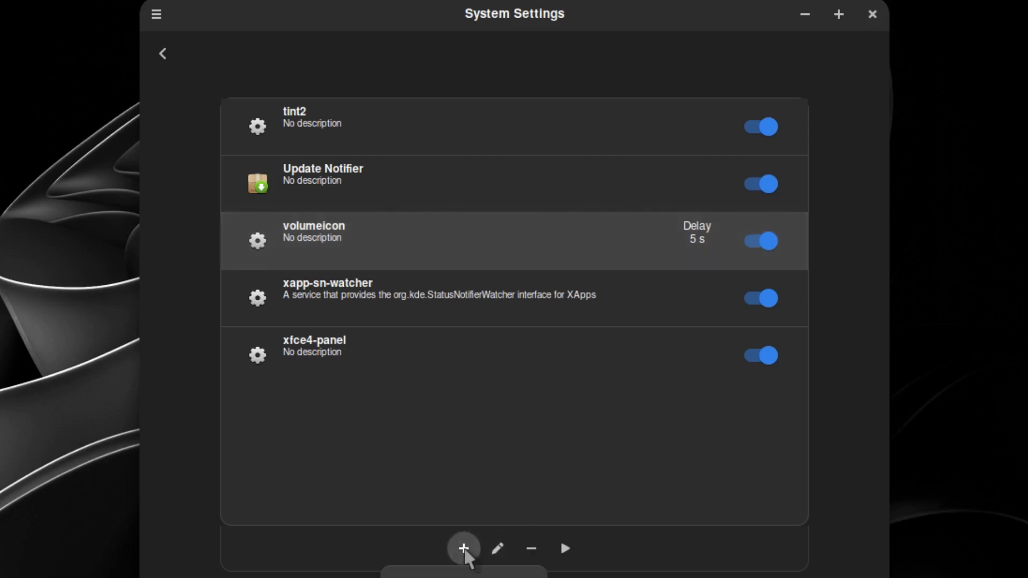
Add a custom startup program with name and command nm-aplett, and try to run it immediately.
{"action": "left_click", "coordinate": [464, 548]}
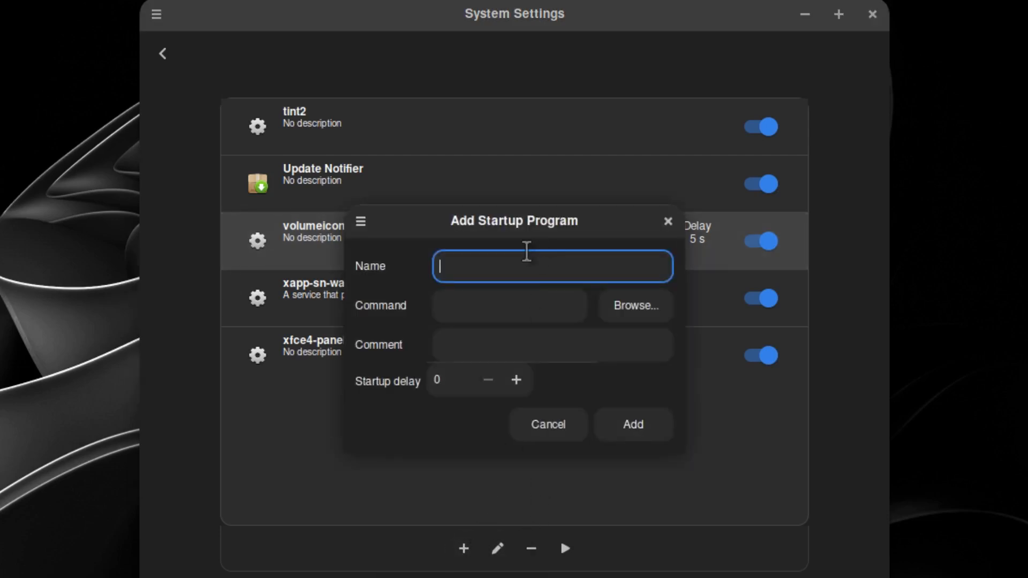
{"action": "type", "text": "nm-aplett"}
{"action": "left_click", "coordinate": [461, 306]}
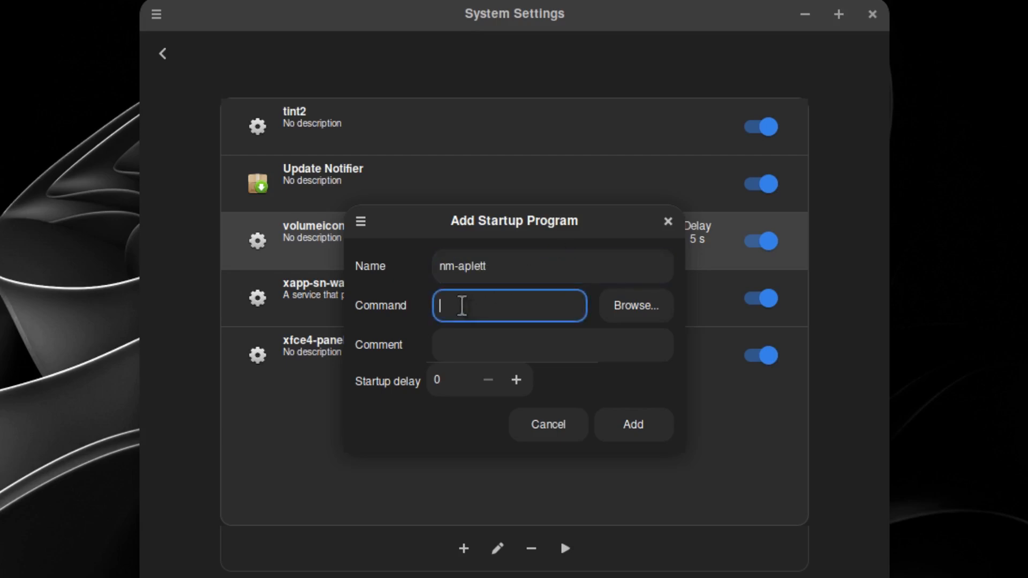
{"action": "type", "text": "nm-aplett"}
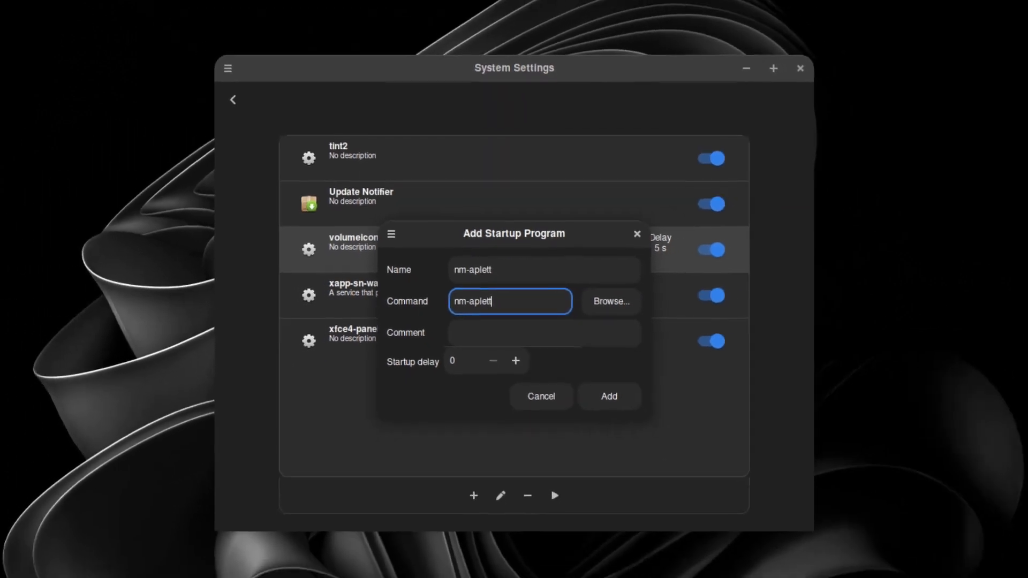
{"action": "left_click", "coordinate": [609, 396]}
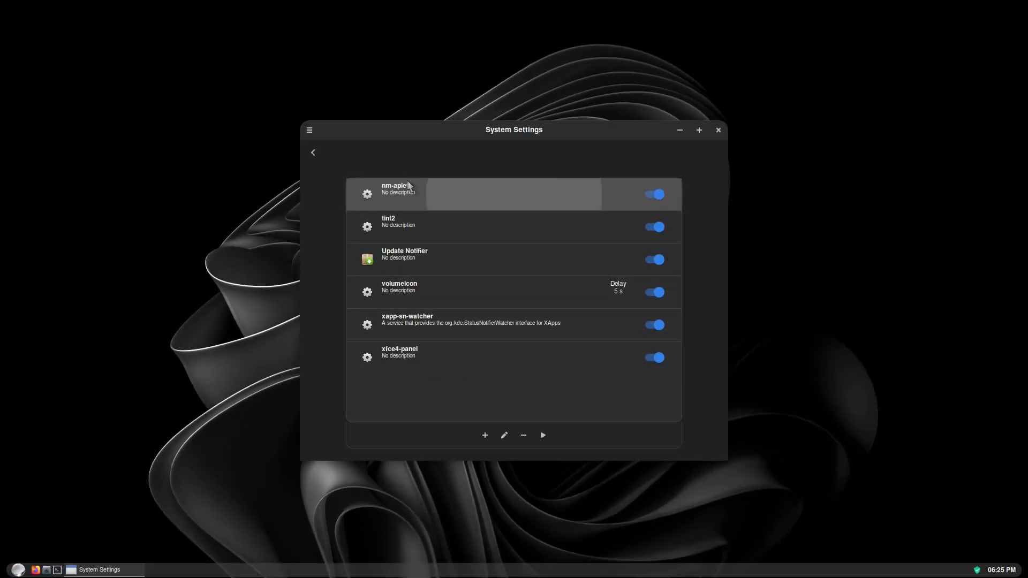
{"action": "left_click", "coordinate": [543, 436]}
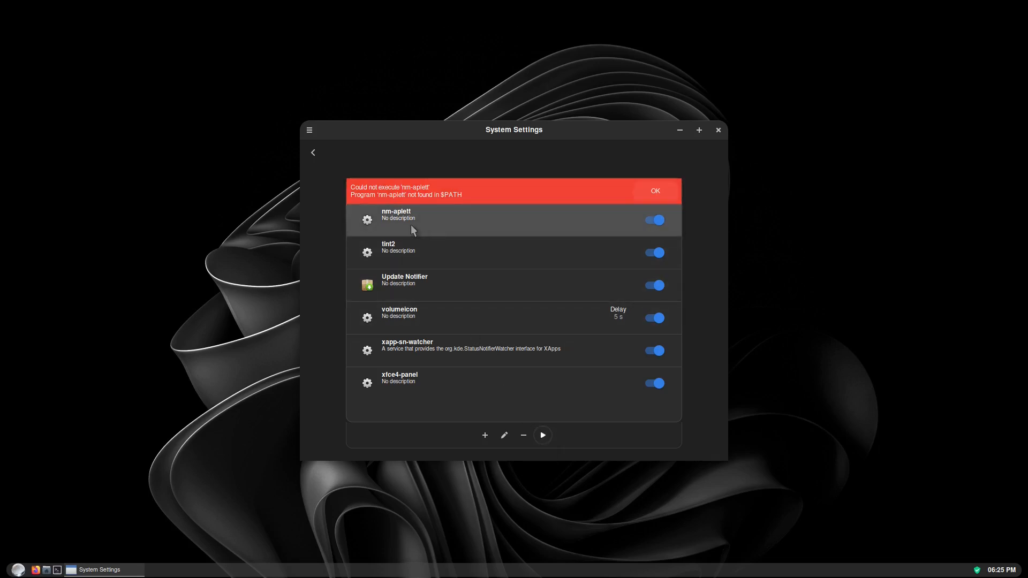
Search the web for nm-aplett in Firefox and copy the corrected name nm-applet from the results page.
{"action": "left_click", "coordinate": [35, 570]}
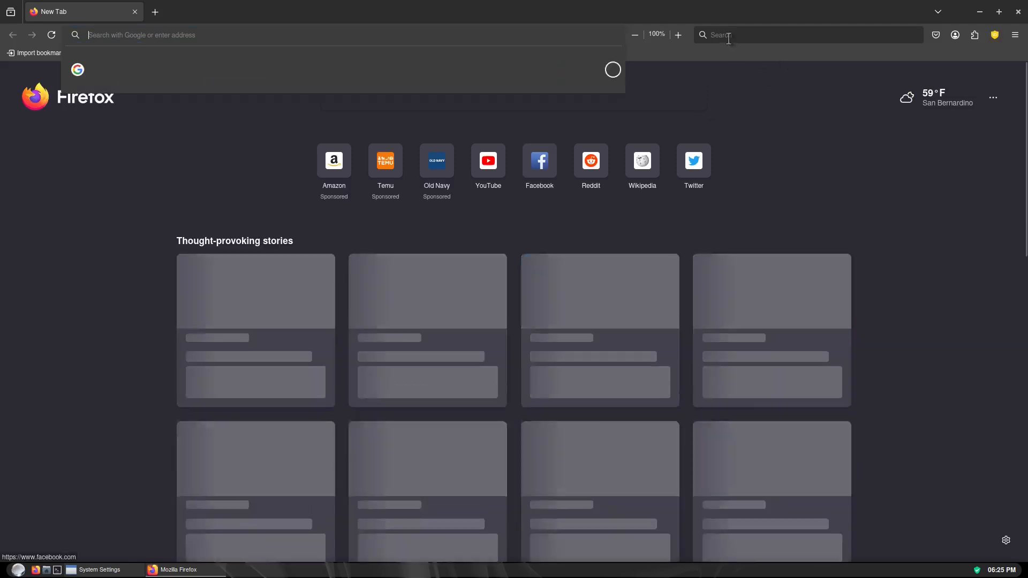
{"action": "left_click", "coordinate": [771, 35]}
{"action": "type", "text": "n"}
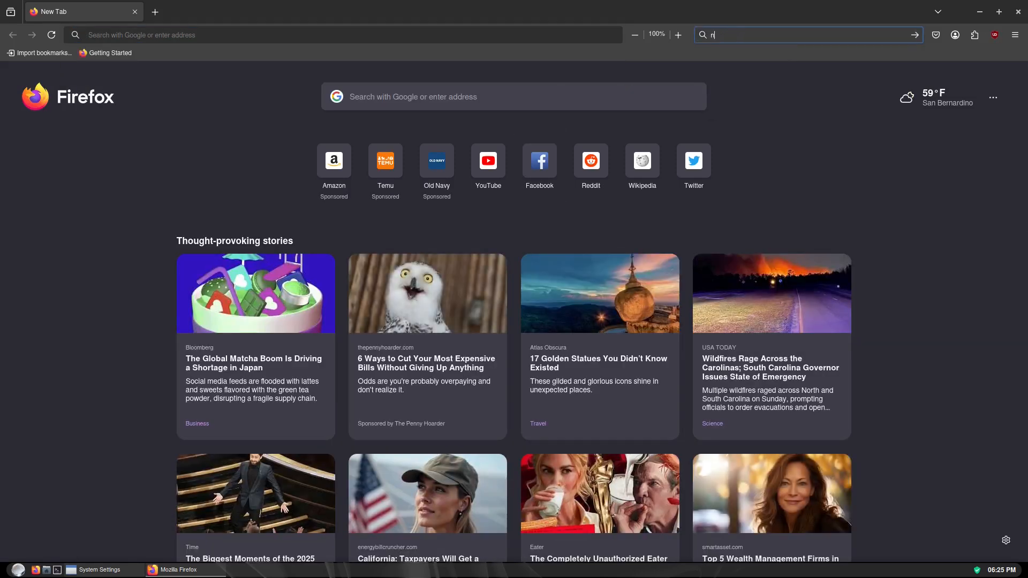
{"action": "type", "text": "m-aplett"}
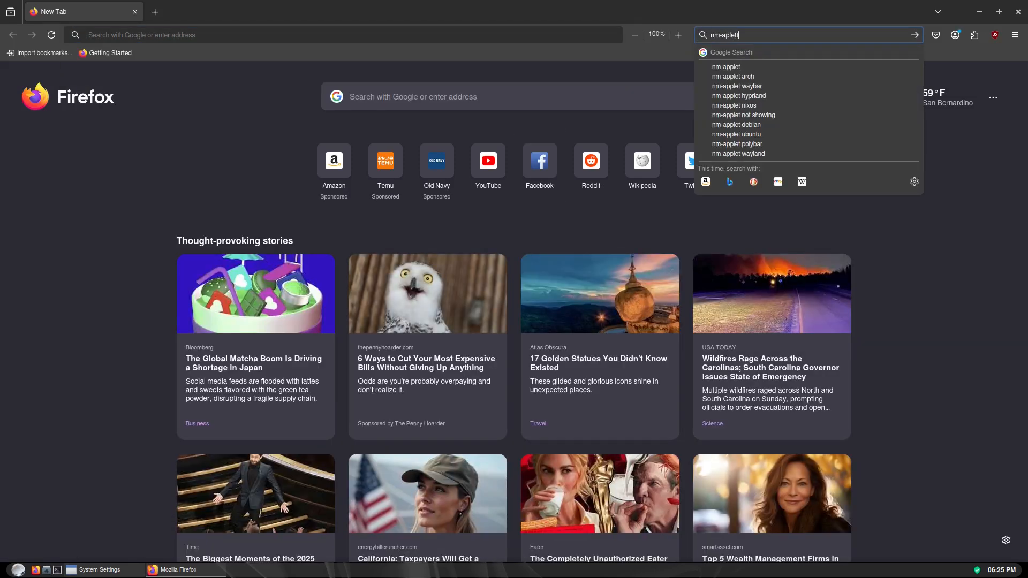
{"action": "key", "text": "Return"}
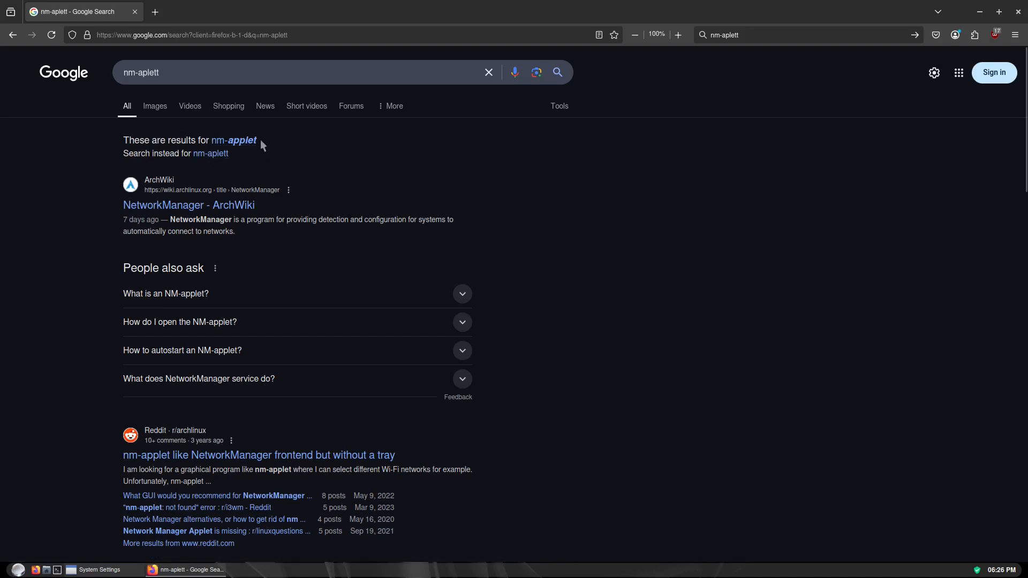
{"action": "left_click_drag", "start_coordinate": [259, 140], "coordinate": [211, 143]}
{"action": "right_click", "coordinate": [212, 142]}
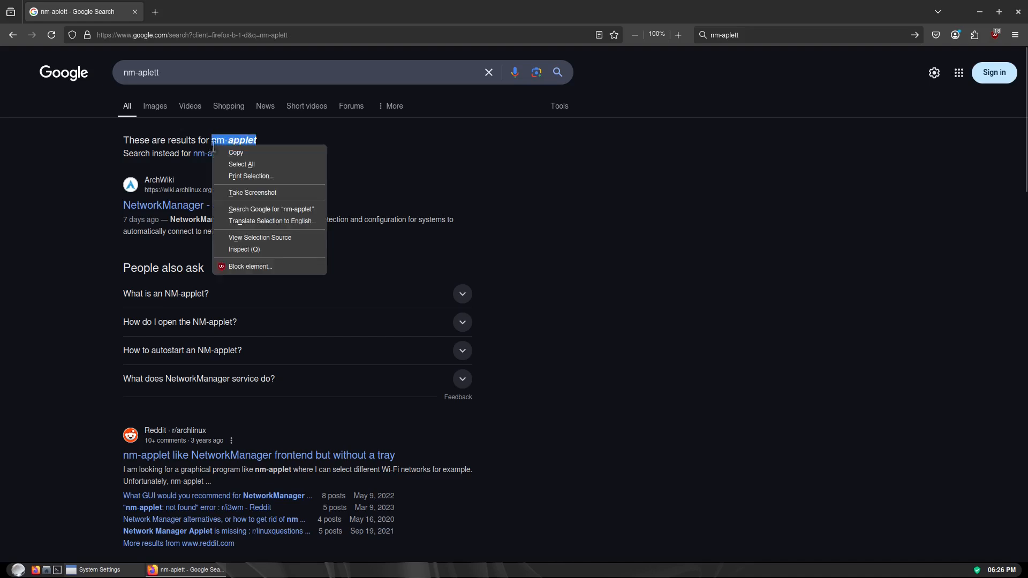
{"action": "left_click", "coordinate": [240, 152]}
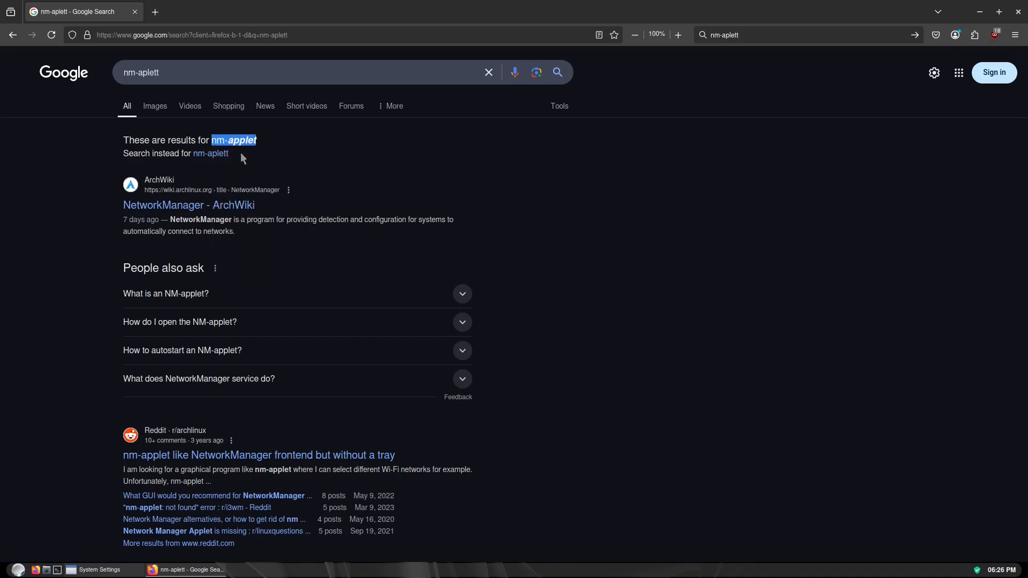
Return to System Settings and change the nm-aplett startup entry's command and name to nm-applet, saving the entry.
{"action": "left_click", "coordinate": [96, 570]}
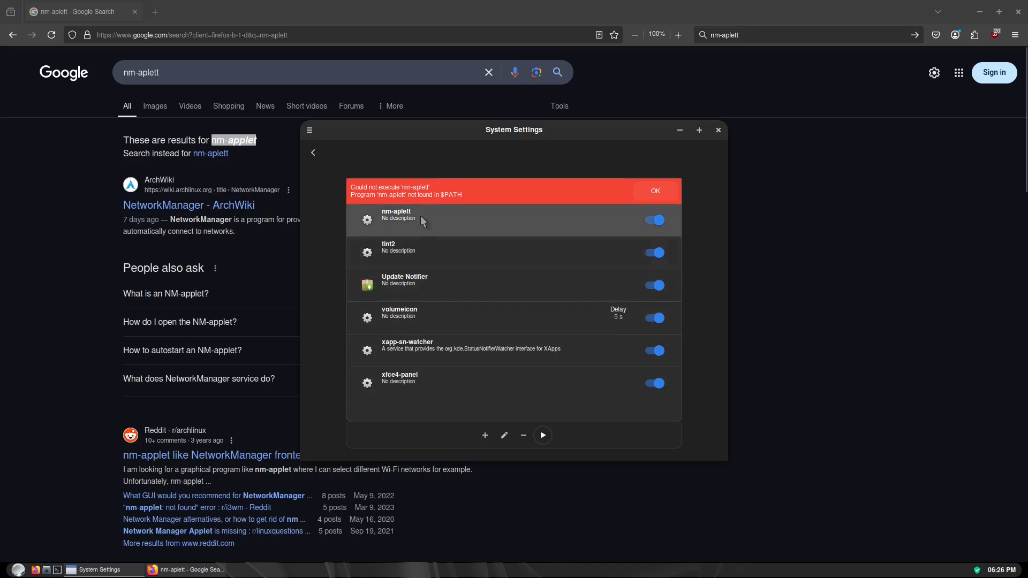
{"action": "left_click", "coordinate": [503, 435]}
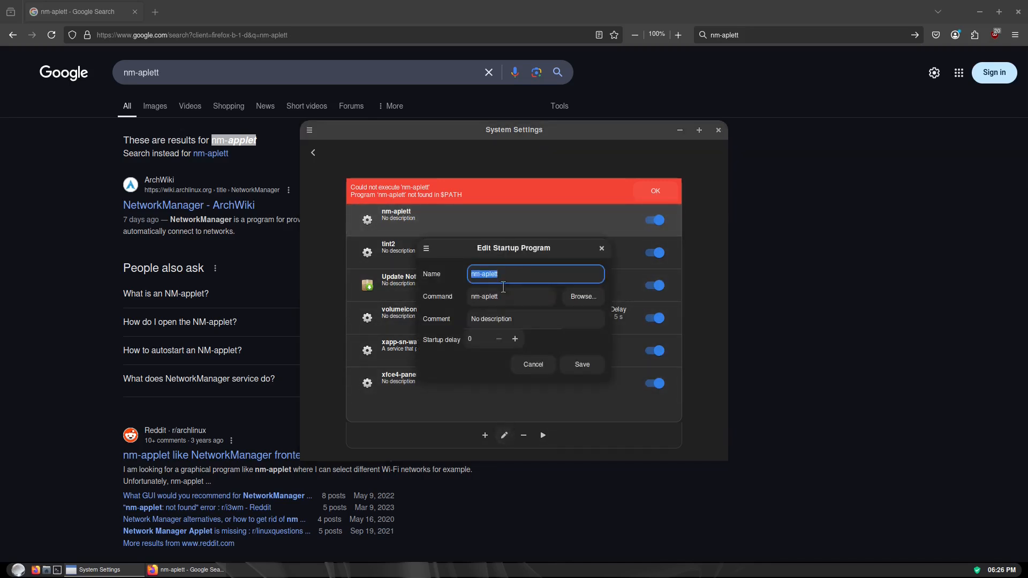
{"action": "triple_click", "coordinate": [495, 297]}
{"action": "right_click", "coordinate": [494, 299]}
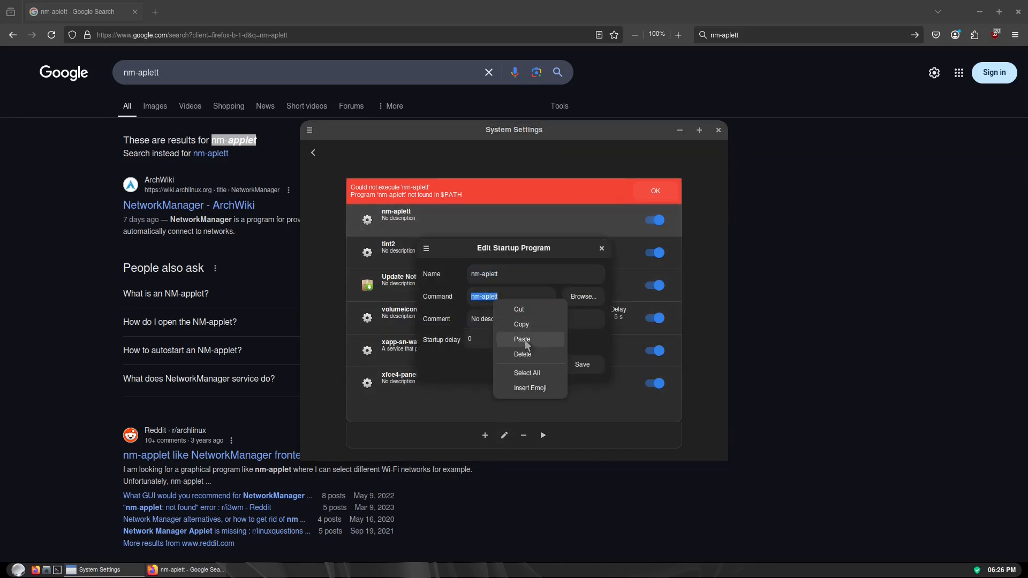
{"action": "left_click", "coordinate": [528, 340]}
{"action": "triple_click", "coordinate": [494, 276]}
{"action": "right_click", "coordinate": [493, 277]}
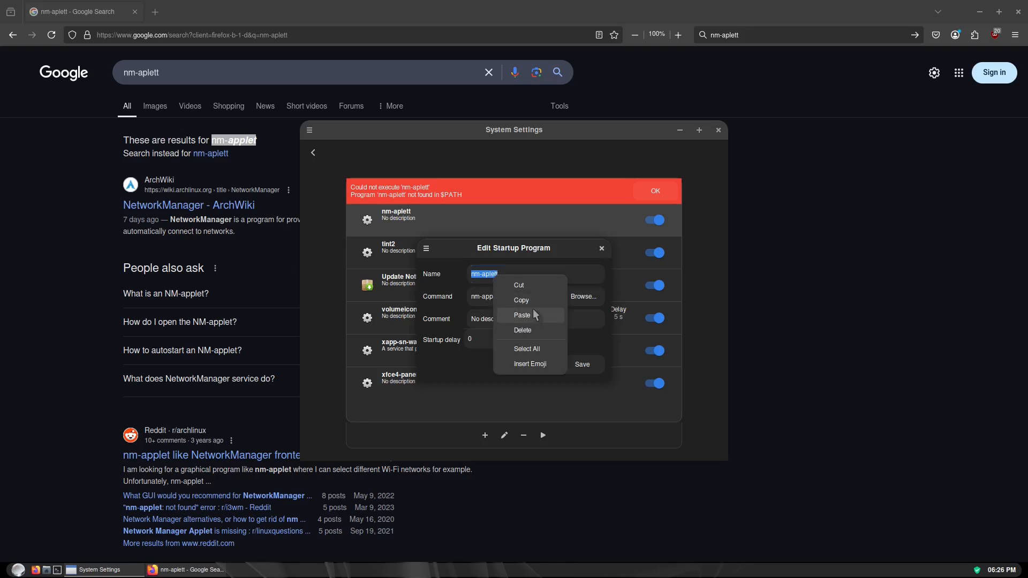
{"action": "left_click", "coordinate": [522, 315]}
{"action": "left_click", "coordinate": [580, 365]}
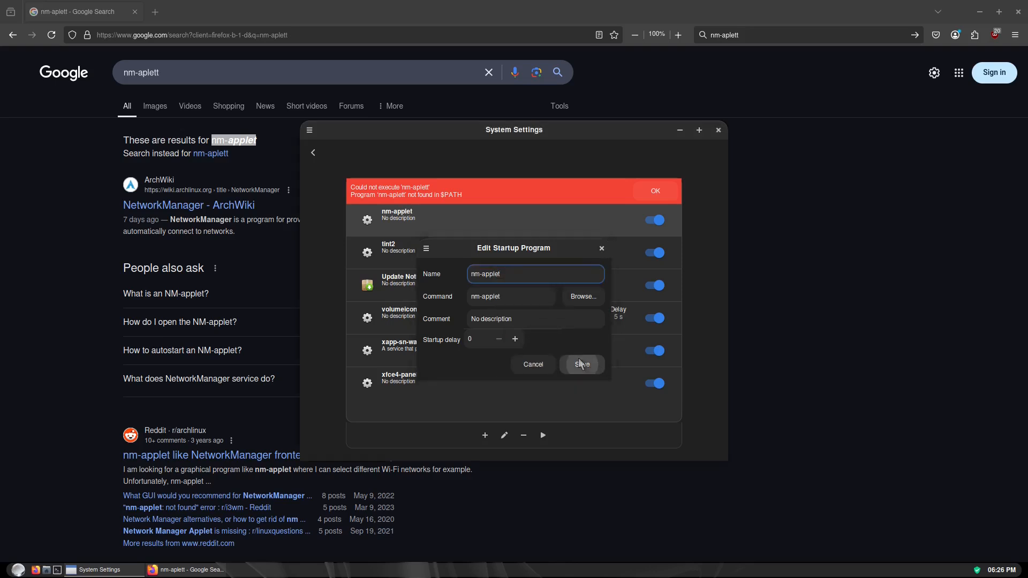
Run the nm-applet startup entry and check its network menu in the tray, closing with a return to the settings overview.
{"action": "left_click", "coordinate": [543, 435]}
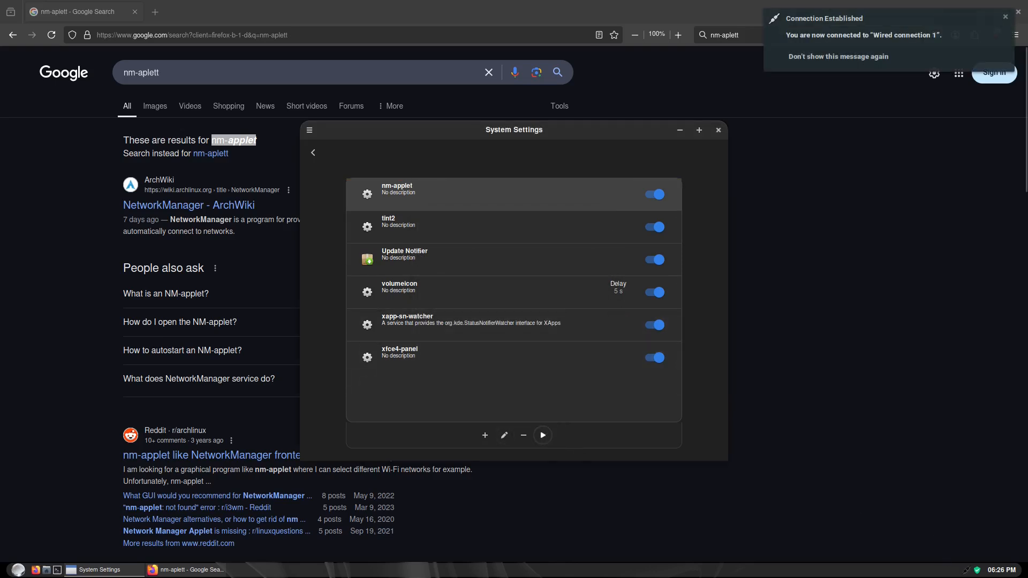
{"action": "left_click", "coordinate": [967, 571]}
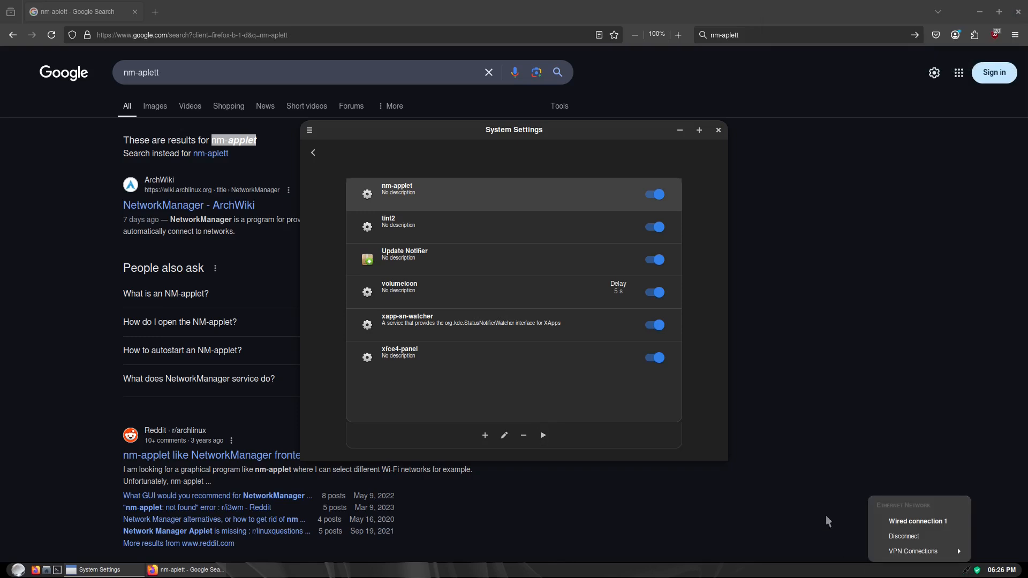
{"action": "left_click", "coordinate": [844, 430]}
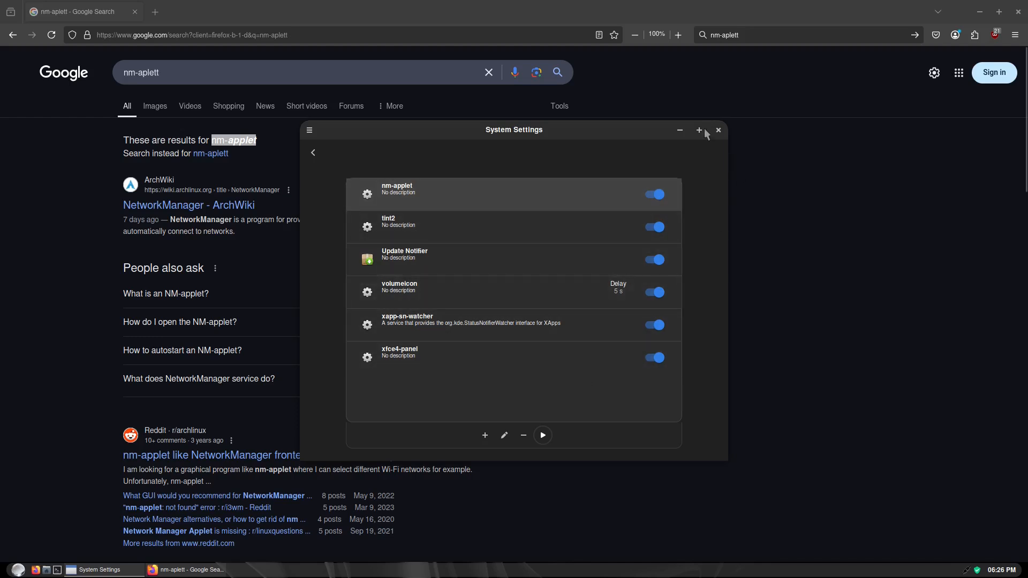
{"action": "left_click", "coordinate": [315, 148]}
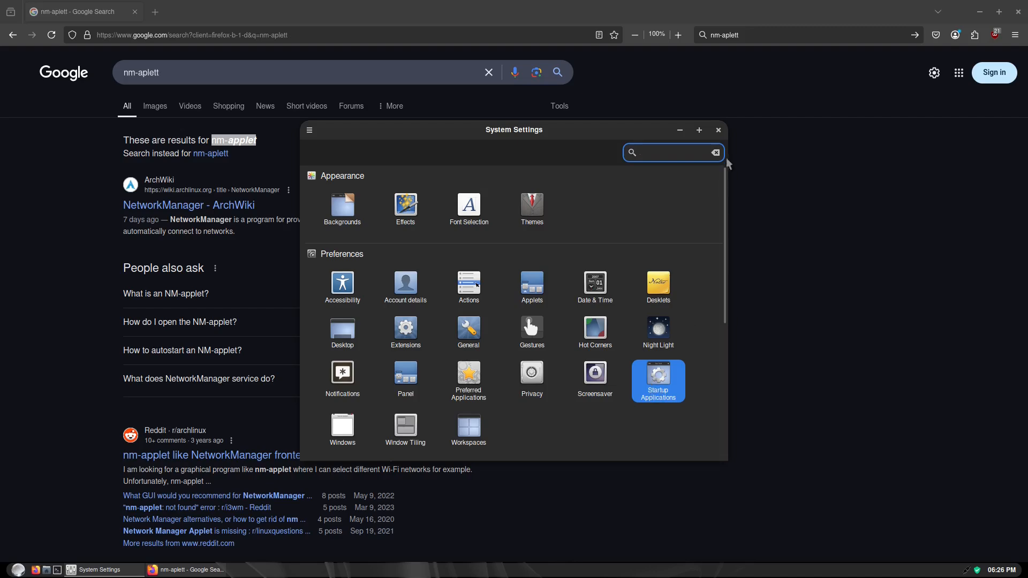
Close System Settings and Firefox, and open the tint2 panel's properties.
{"action": "left_click", "coordinate": [719, 130]}
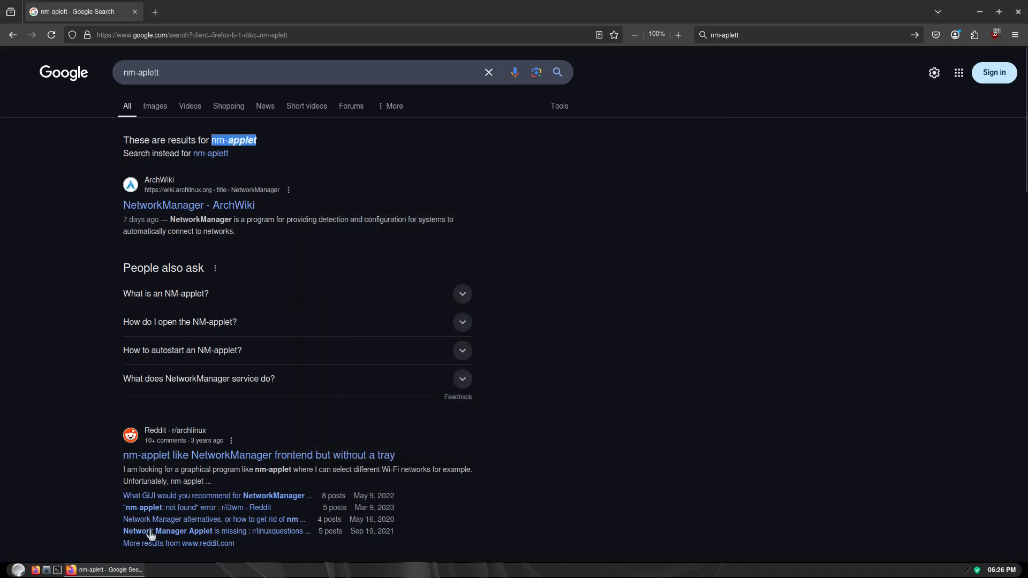
{"action": "middle_click", "coordinate": [129, 572]}
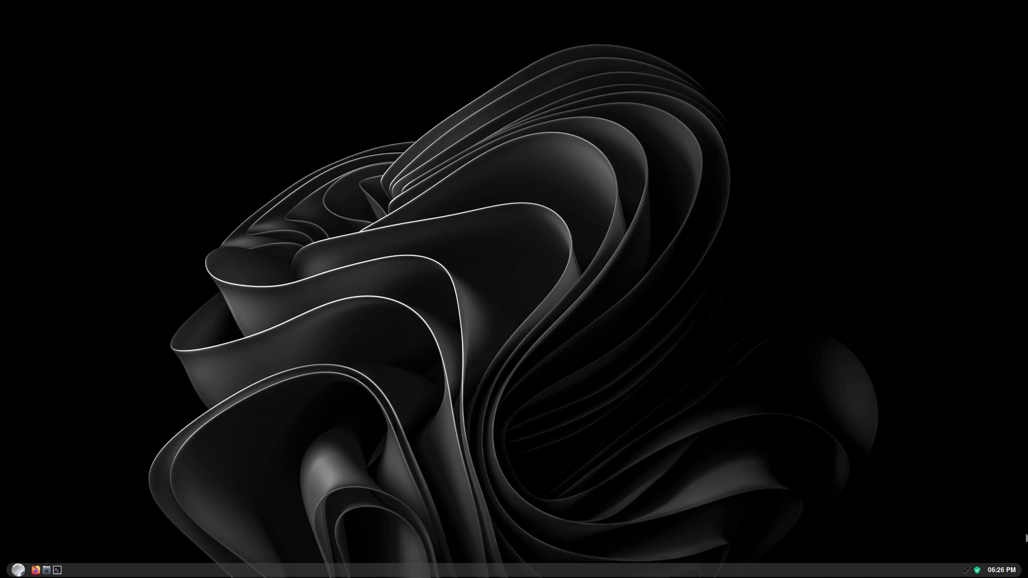
{"action": "left_click", "coordinate": [994, 572]}
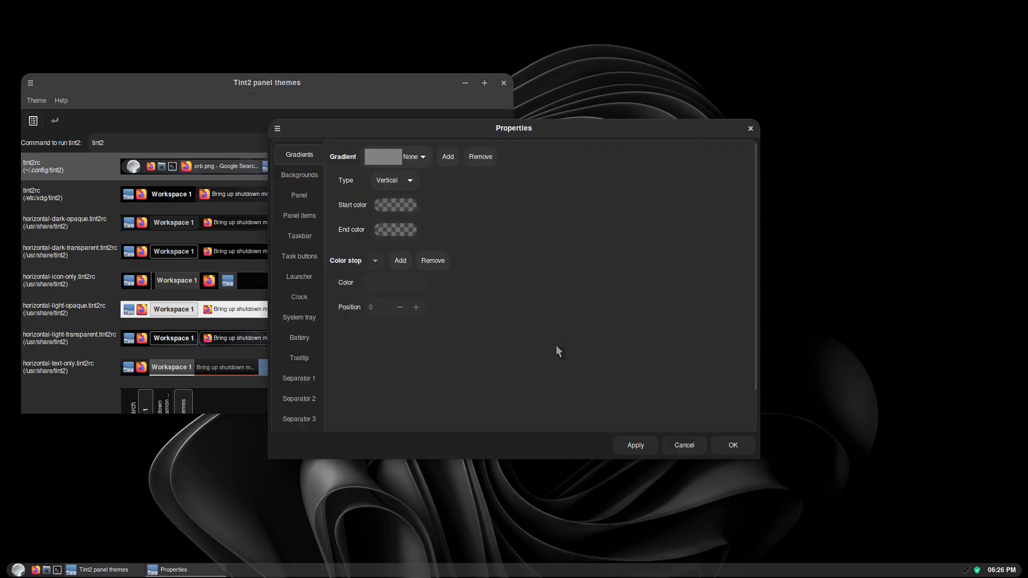
Set the border width of tint2's Panel background to 4 and apply it.
{"action": "left_click", "coordinate": [302, 174]}
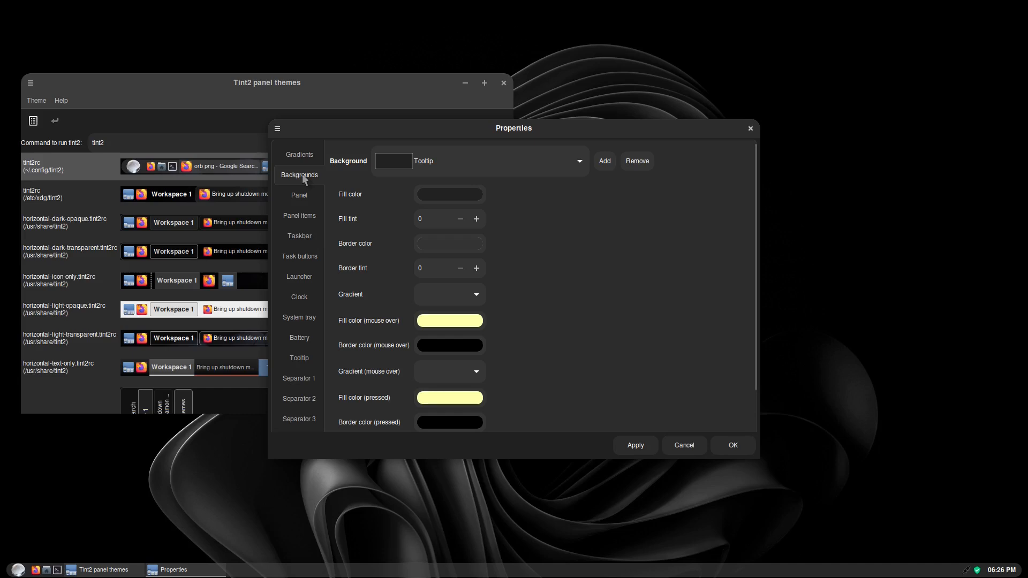
{"action": "left_click", "coordinate": [559, 163]}
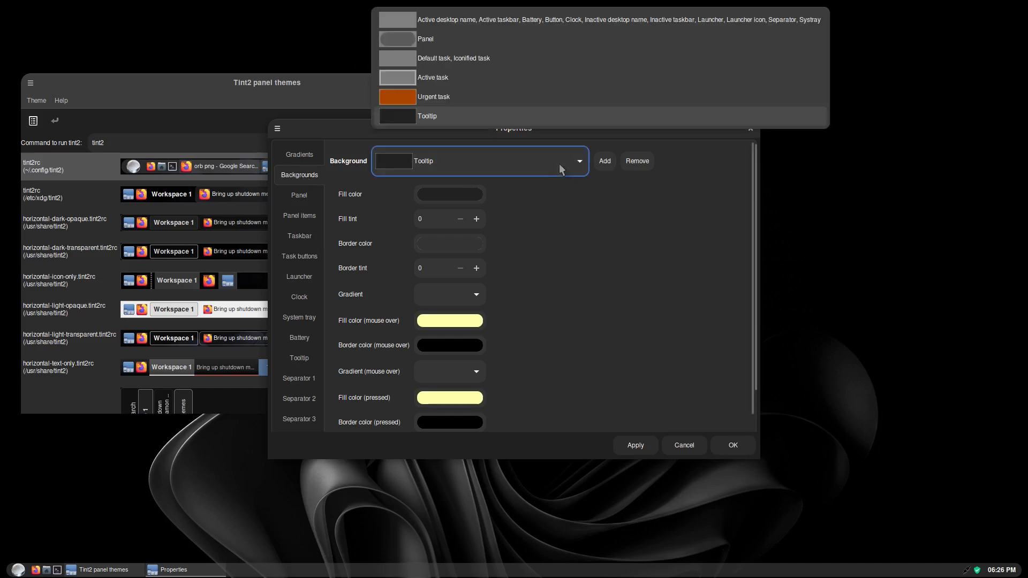
{"action": "left_click", "coordinate": [440, 37]}
{"action": "scroll", "coordinate": [542, 328], "scroll_direction": "down", "scroll_amount": 2}
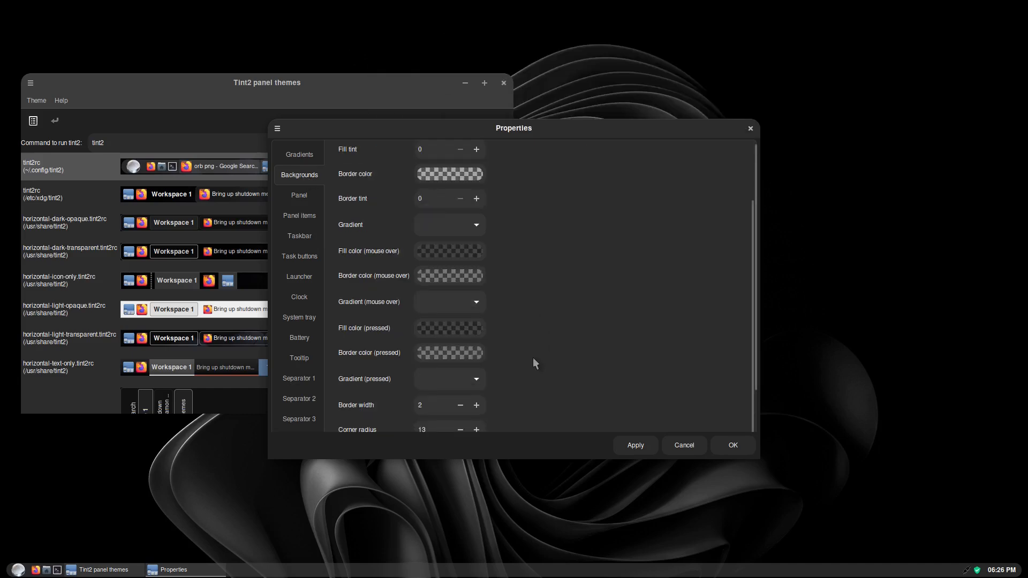
{"action": "left_click", "coordinate": [476, 405]}
{"action": "left_click", "coordinate": [476, 405]}
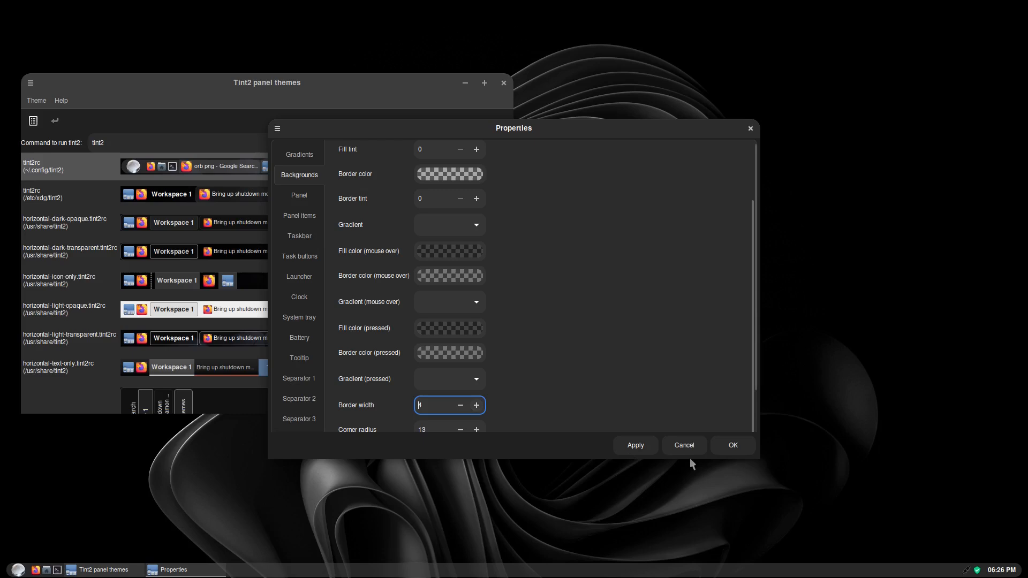
{"action": "left_click", "coordinate": [632, 440]}
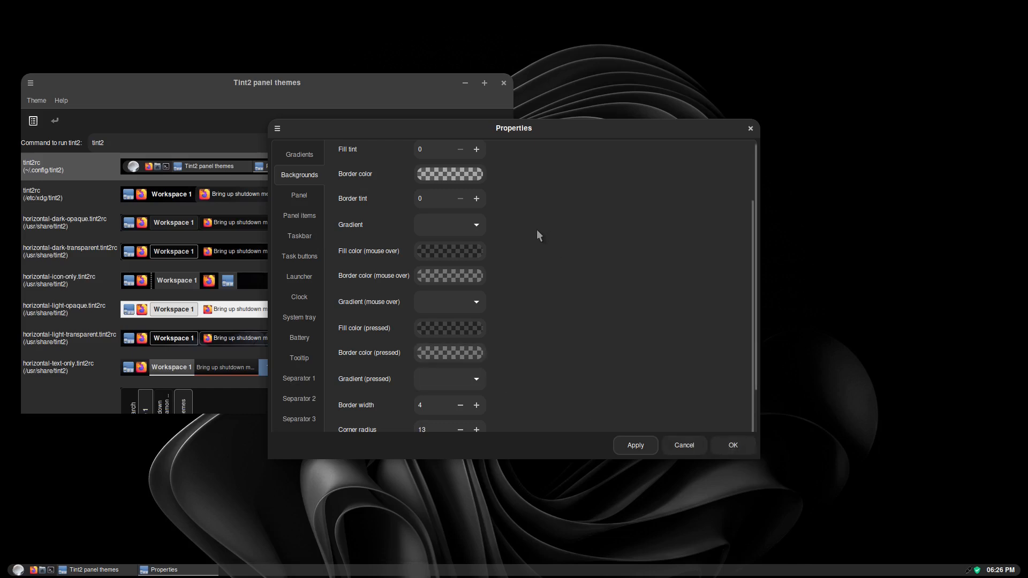
Darken the Panel background's fill color to #313131, apply it, and close the tint2 configuration windows.
{"action": "scroll", "coordinate": [548, 249], "scroll_direction": "up", "scroll_amount": 3}
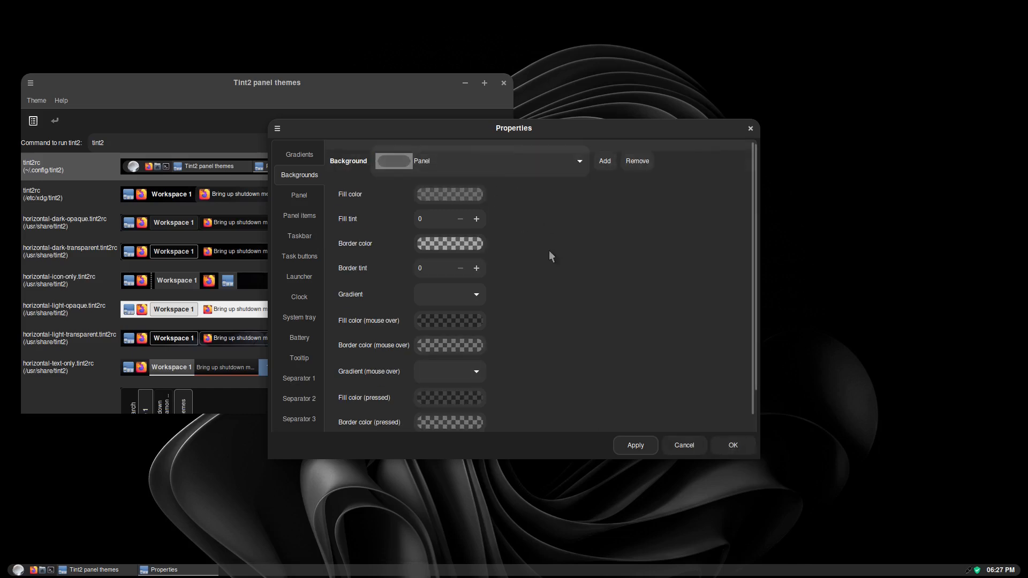
{"action": "left_click", "coordinate": [445, 193]}
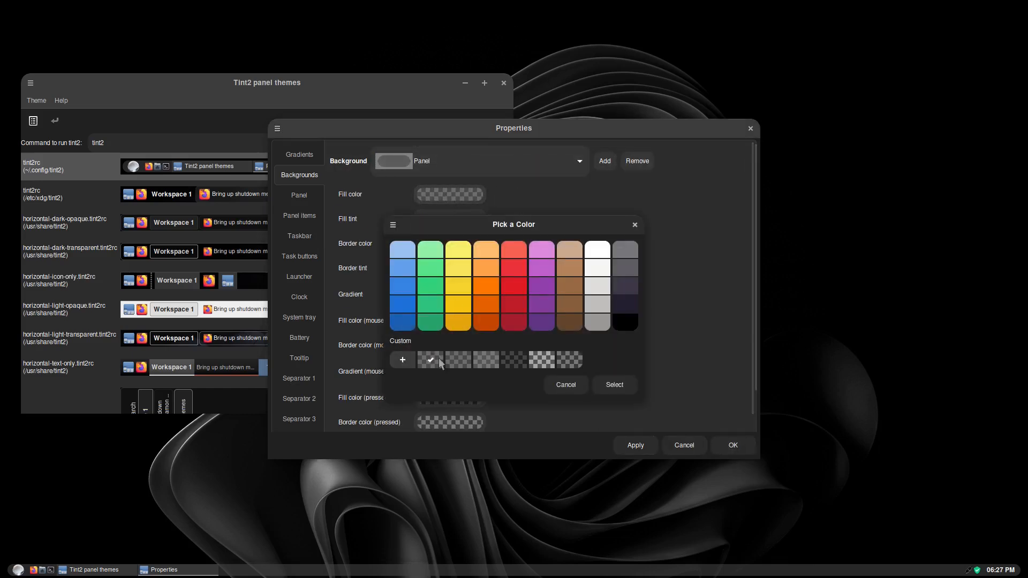
{"action": "left_click", "coordinate": [433, 332]}
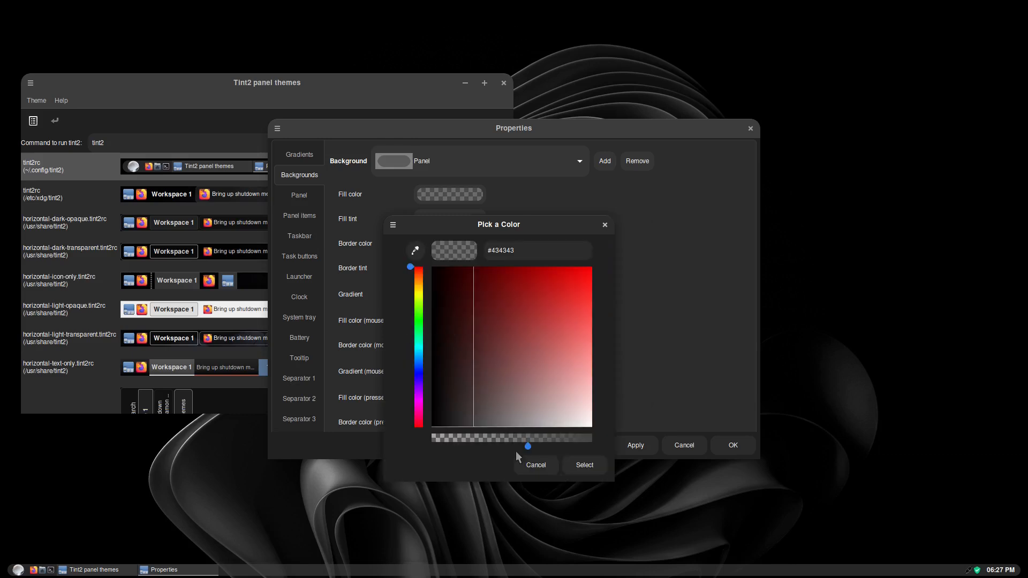
{"action": "left_click_drag", "start_coordinate": [475, 429], "coordinate": [463, 430]}
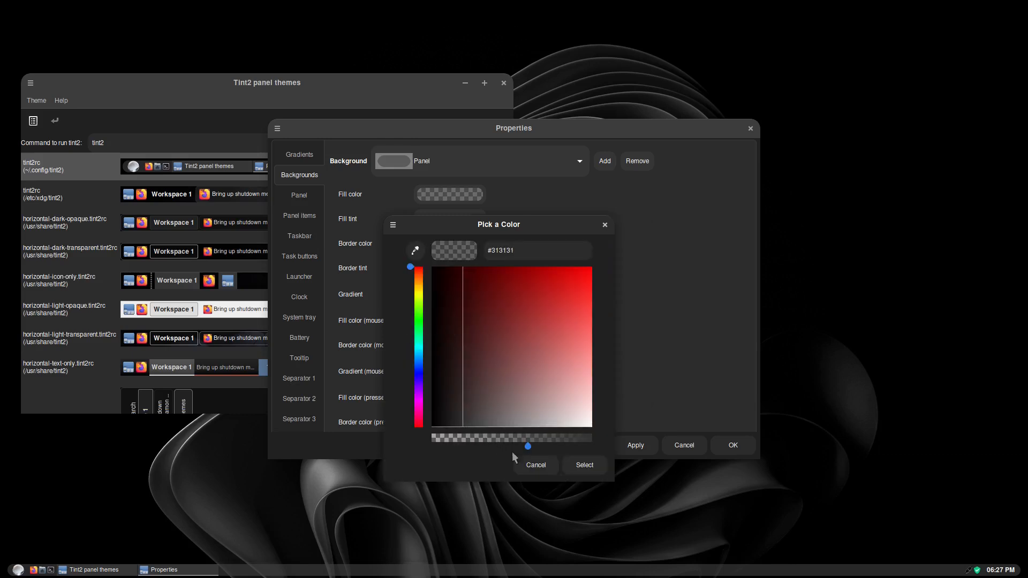
{"action": "left_click", "coordinate": [585, 465]}
{"action": "left_click", "coordinate": [630, 444]}
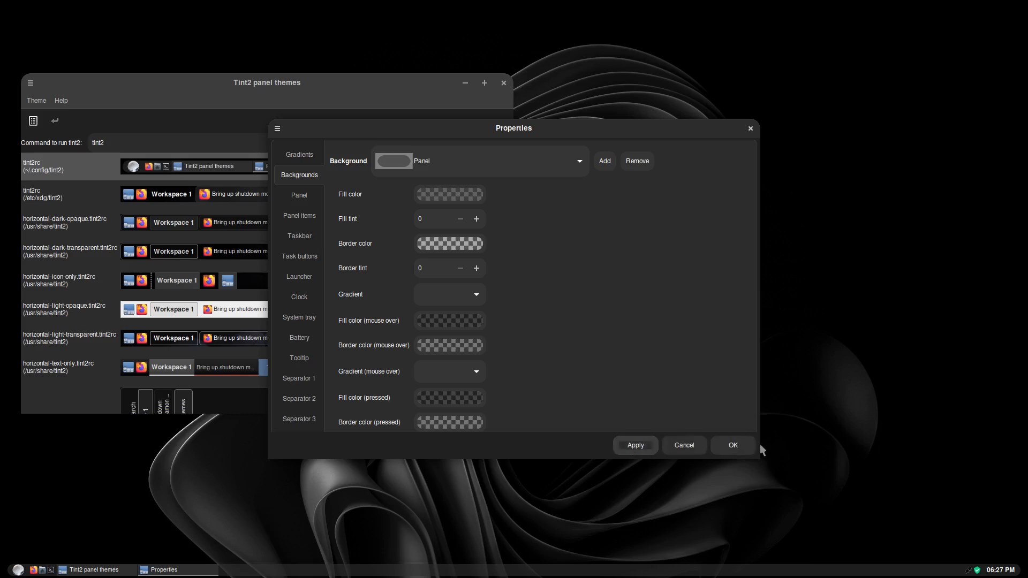
{"action": "left_click", "coordinate": [732, 446]}
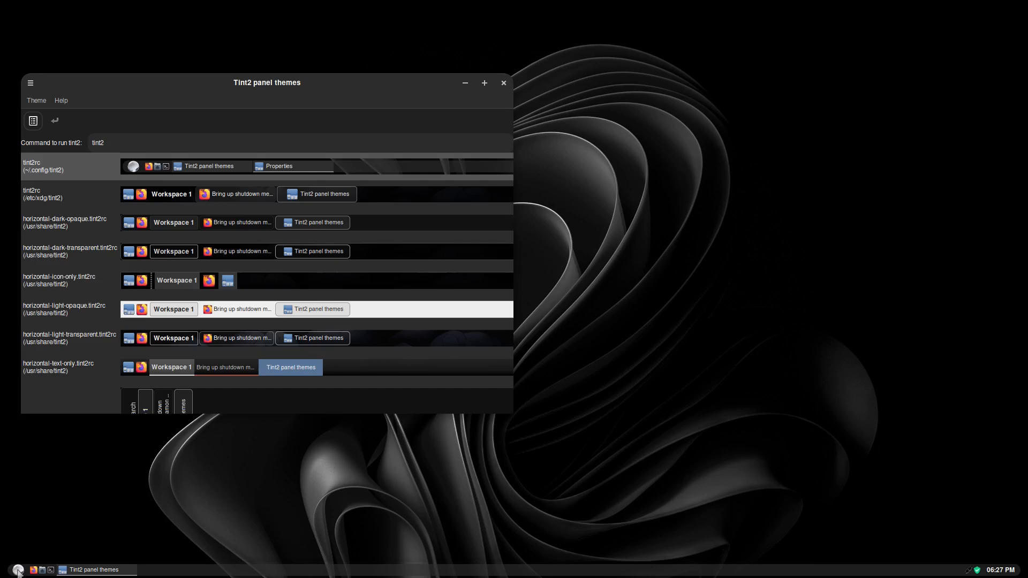
{"action": "left_click", "coordinate": [100, 571]}
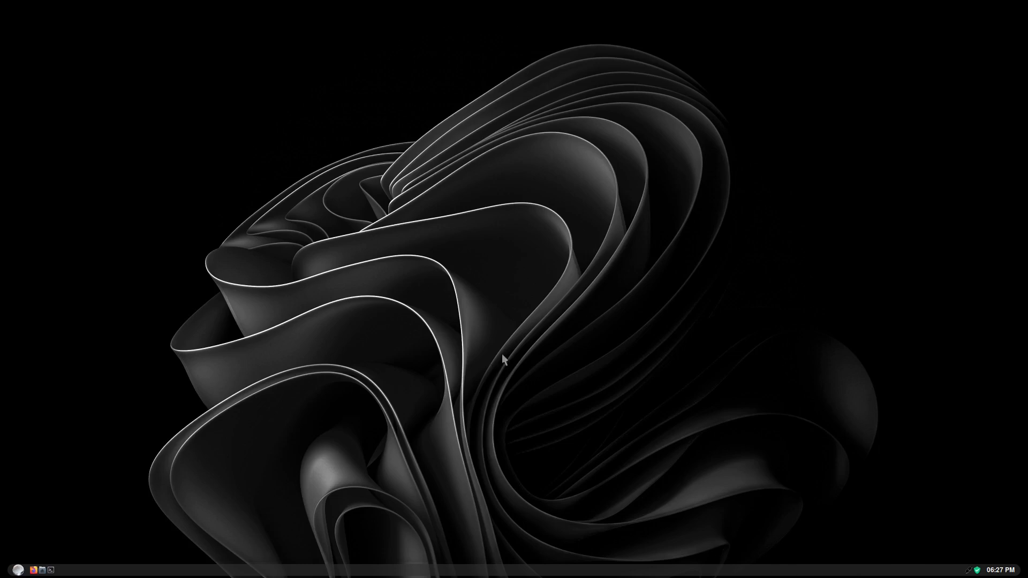
Check the Whisker Menu's categories, its System Settings shortcut and its shutdown dialog, cancelling the shutdown.
{"action": "right_click", "coordinate": [396, 284]}
{"action": "left_click", "coordinate": [604, 256]}
{"action": "left_click", "coordinate": [20, 571]}
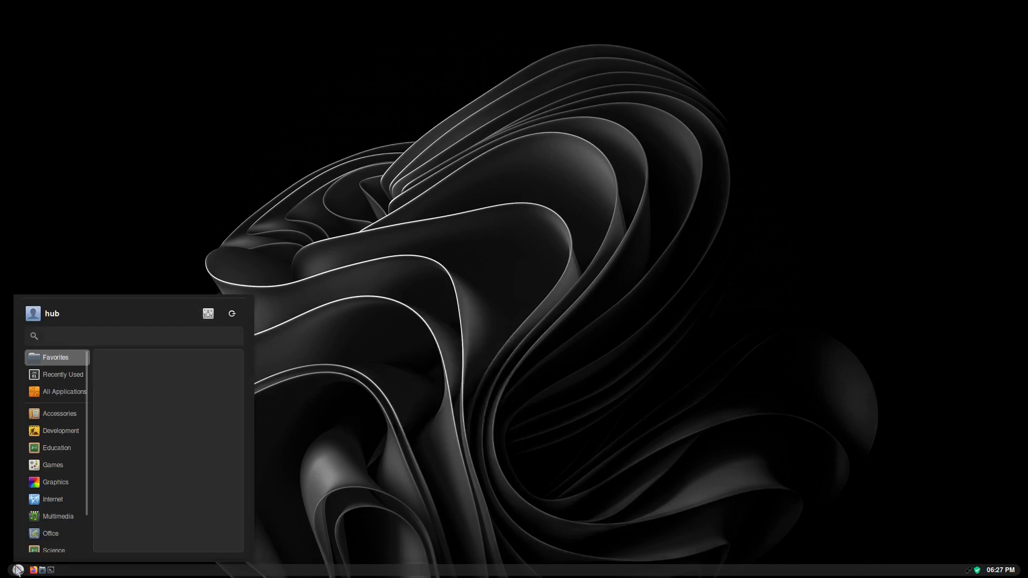
{"action": "scroll", "coordinate": [46, 483], "scroll_direction": "down", "scroll_amount": 1}
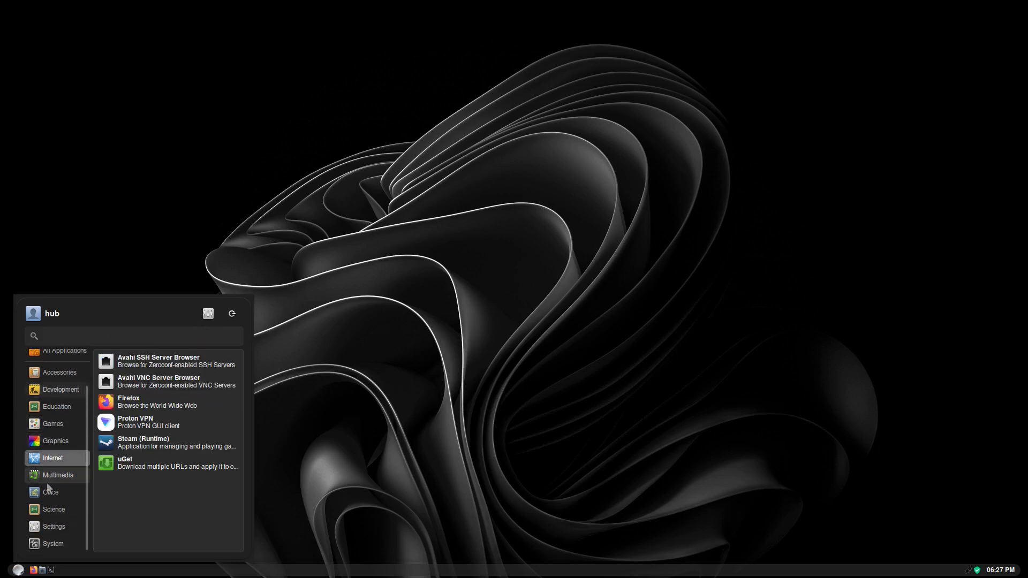
{"action": "left_click", "coordinate": [204, 313]}
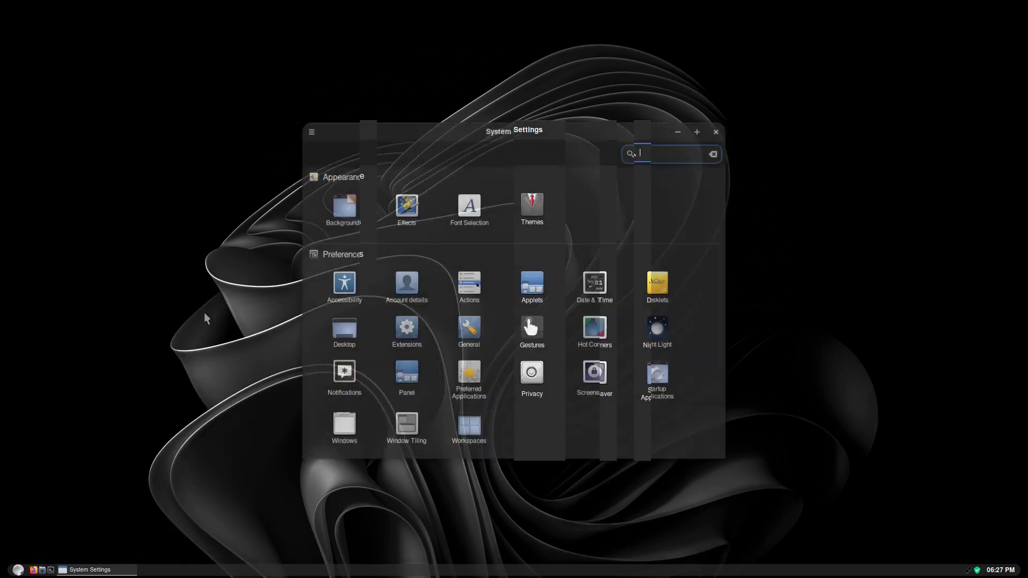
{"action": "left_click", "coordinate": [718, 131]}
{"action": "left_click", "coordinate": [18, 570]}
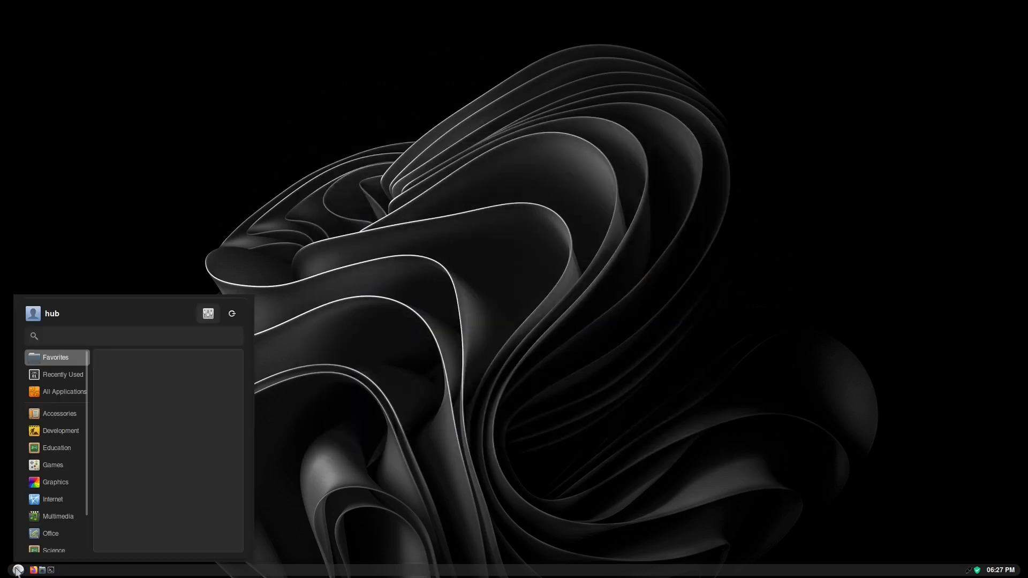
{"action": "left_click", "coordinate": [232, 313]}
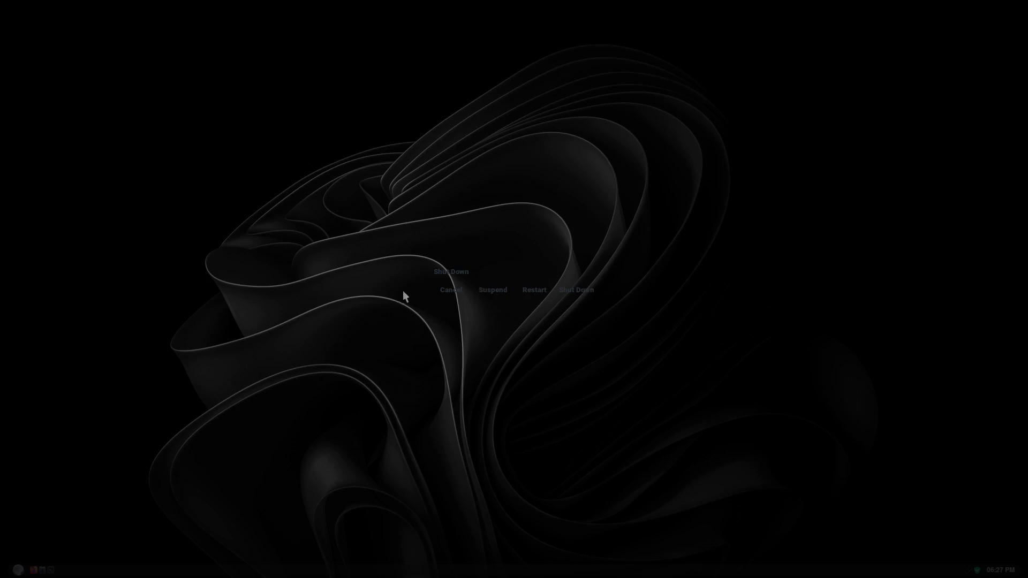
{"action": "left_click", "coordinate": [453, 289]}
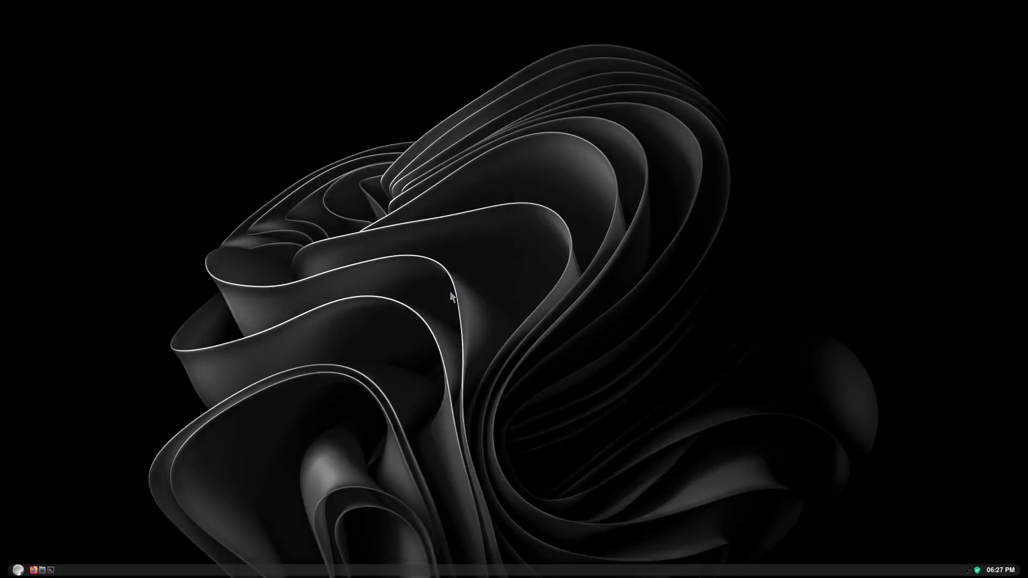
Change the Desktop theme in System Settings to Orchis-Dark and close the settings.
{"action": "left_click", "coordinate": [18, 570]}
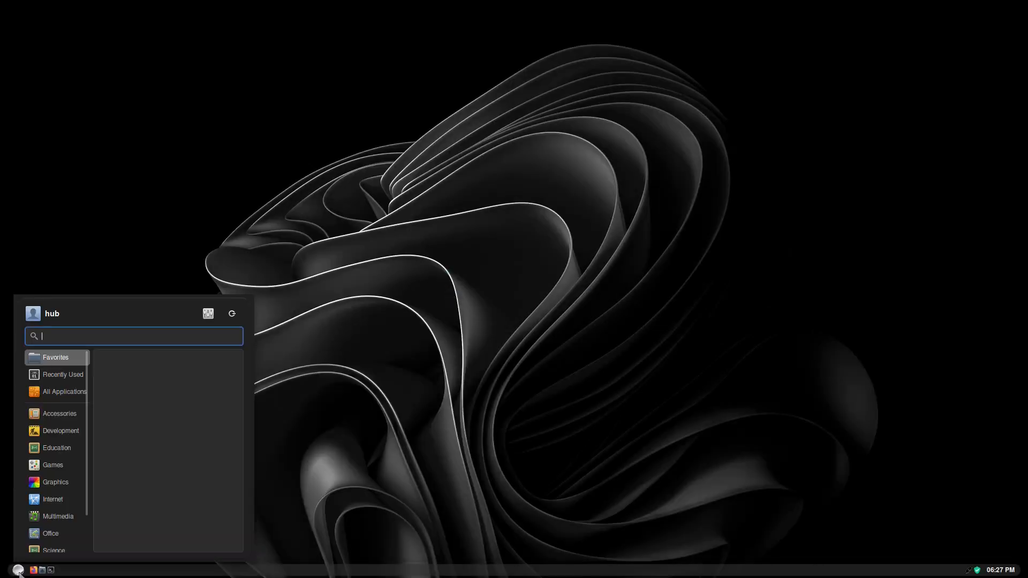
{"action": "left_click", "coordinate": [209, 314]}
{"action": "left_click", "coordinate": [533, 213]}
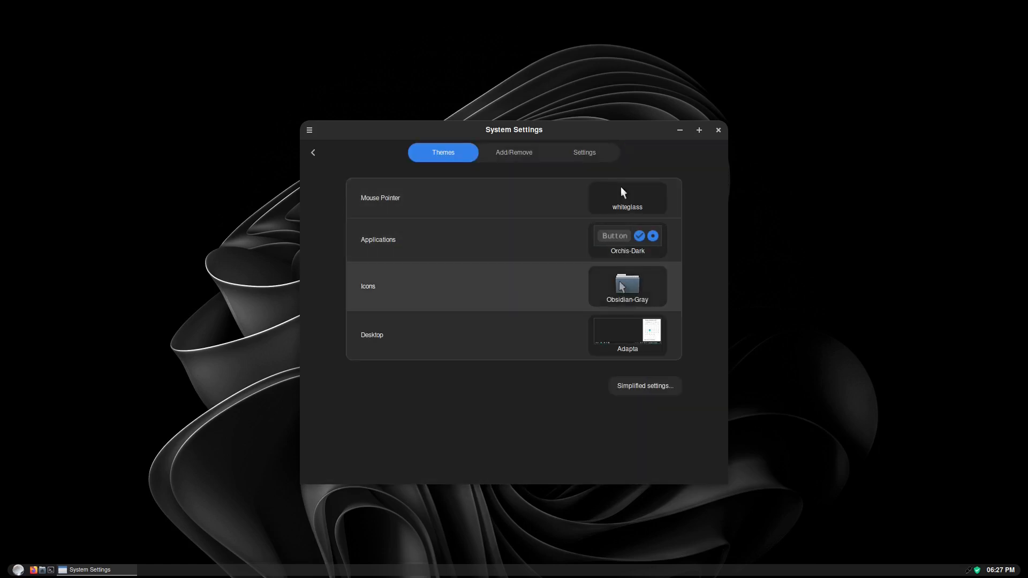
{"action": "left_click", "coordinate": [623, 341]}
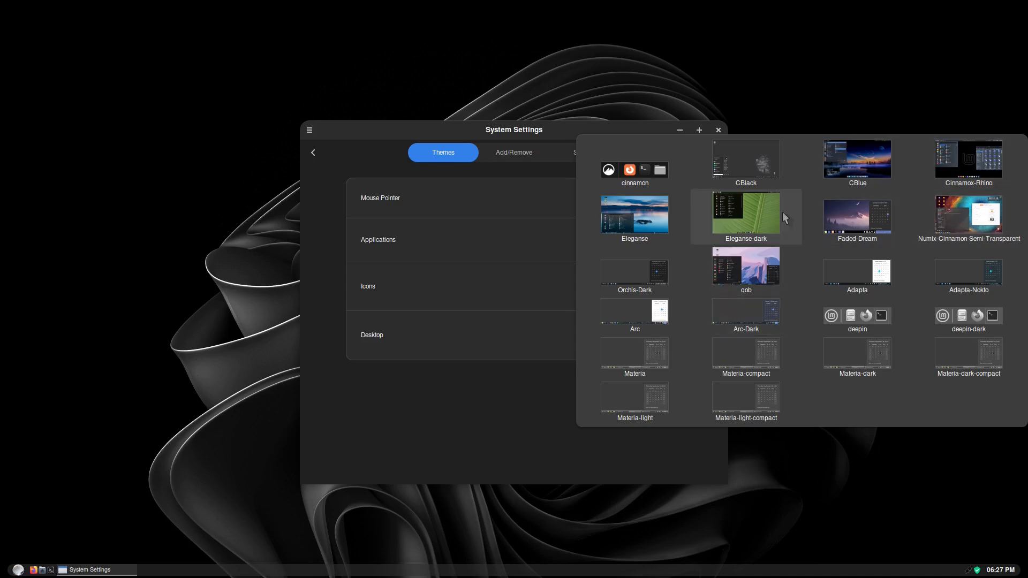
{"action": "left_click", "coordinate": [610, 276]}
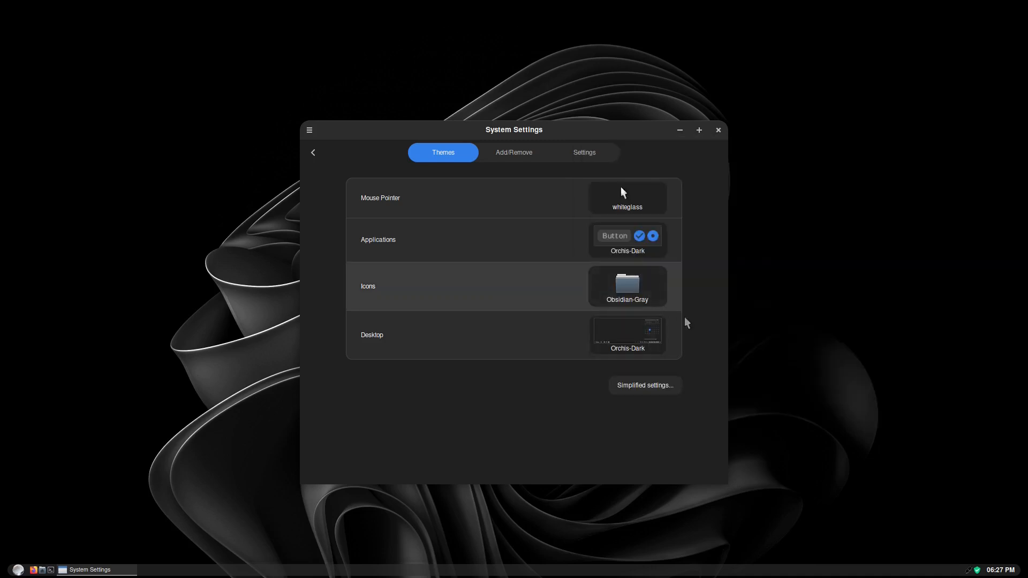
{"action": "left_click", "coordinate": [718, 131]}
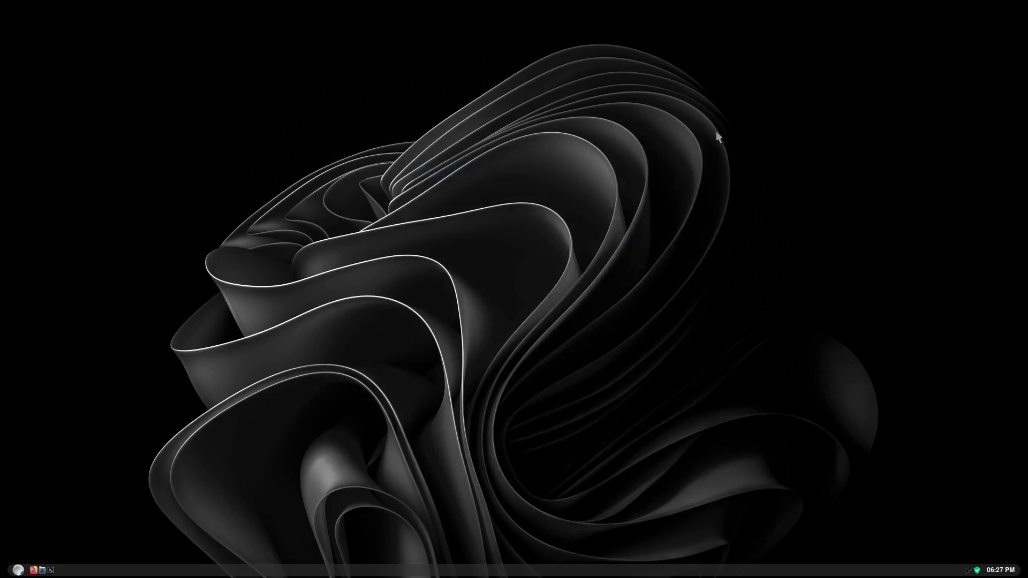
Check the shutdown dialog's look under the new desktop theme and cancel it.
{"action": "left_click", "coordinate": [18, 570]}
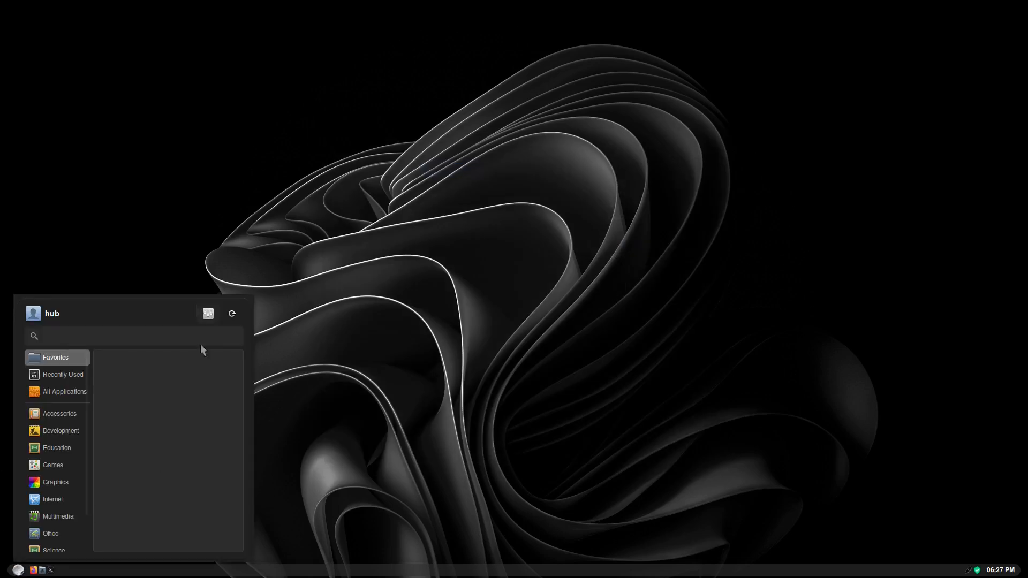
{"action": "left_click", "coordinate": [233, 313]}
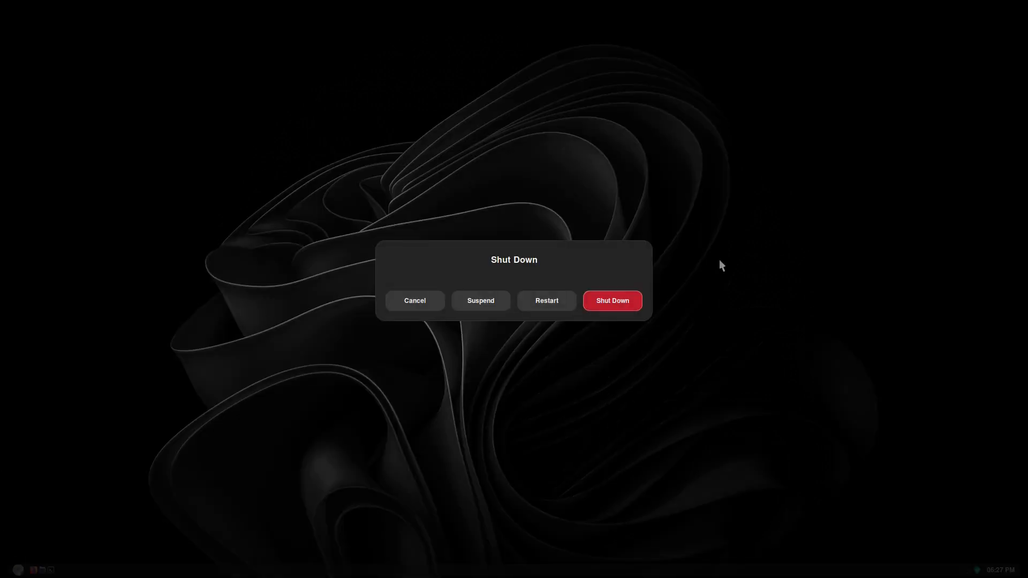
{"action": "left_click", "coordinate": [416, 300]}
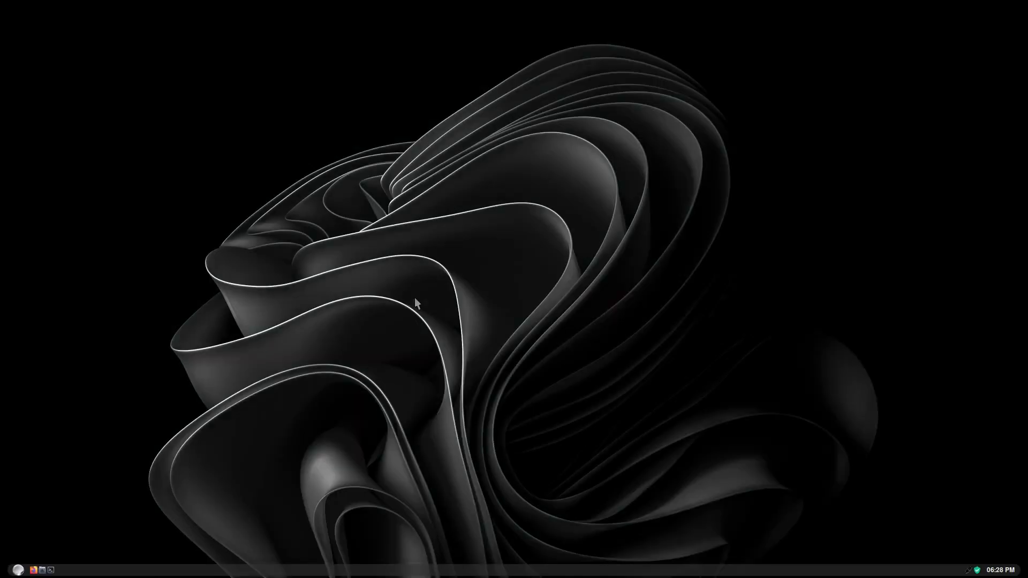
Move the tint2 panel to the top center of the screen in its geometry properties and apply the change.
{"action": "left_click", "coordinate": [994, 570]}
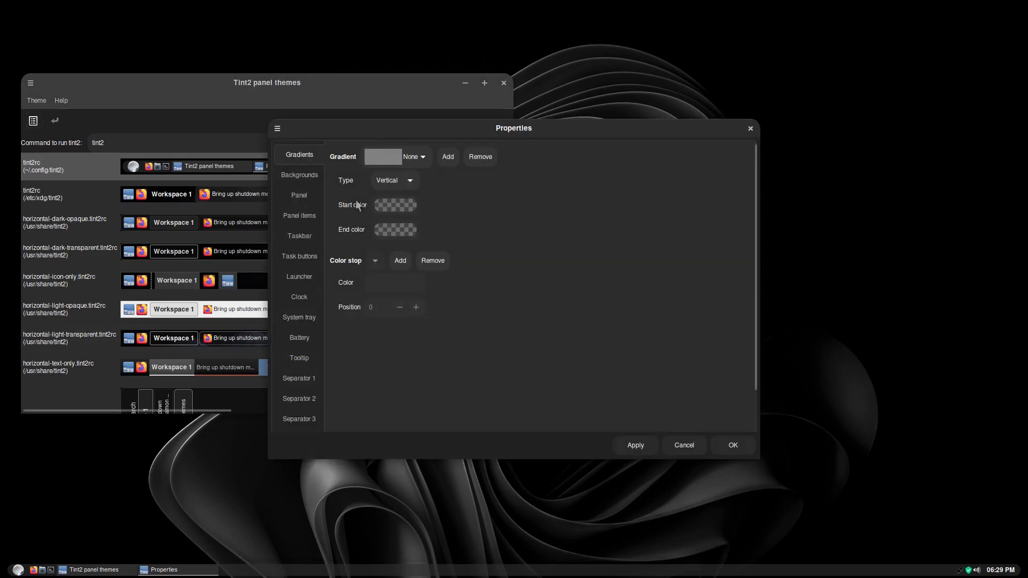
{"action": "left_click", "coordinate": [297, 196]}
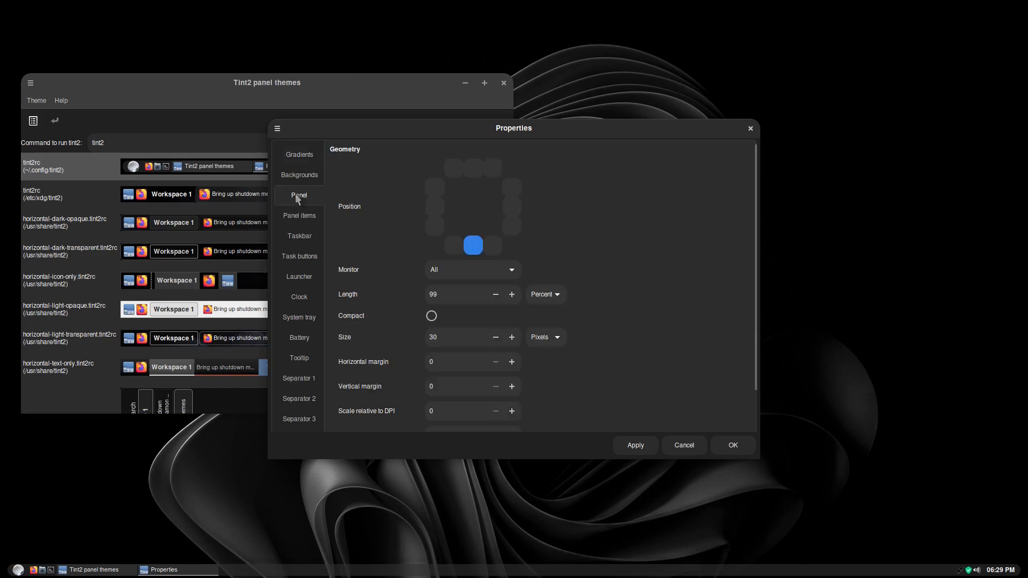
{"action": "left_click", "coordinate": [465, 172]}
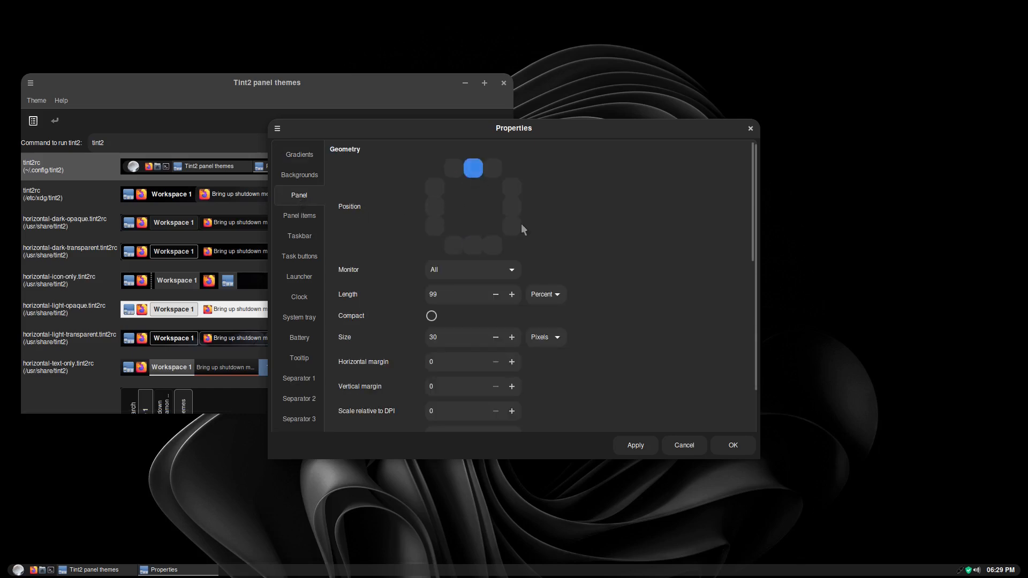
{"action": "left_click", "coordinate": [632, 442]}
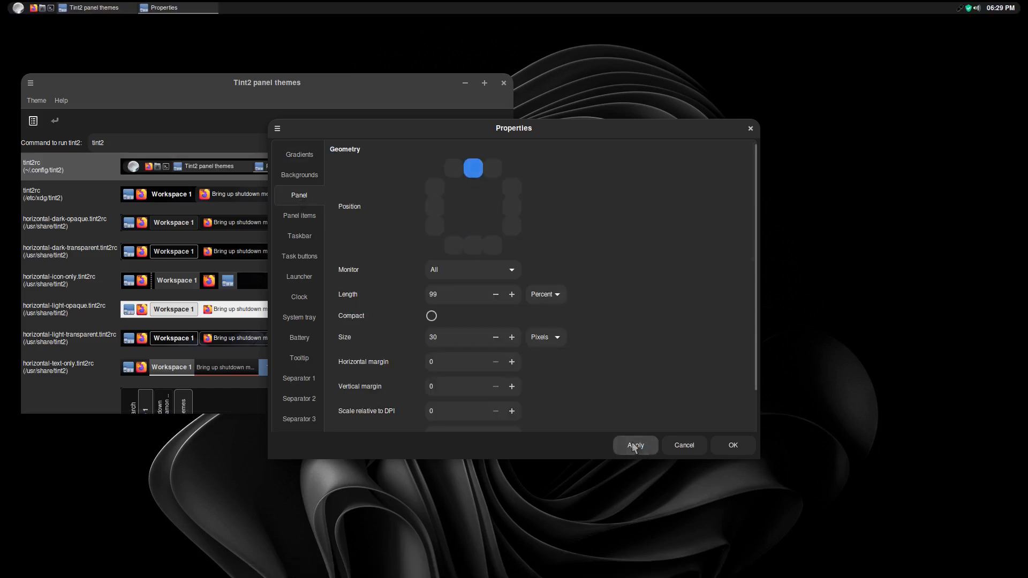
Reduce the Whisker Menu's width in its properties and close the panel preferences.
{"action": "right_click", "coordinate": [12, 572]}
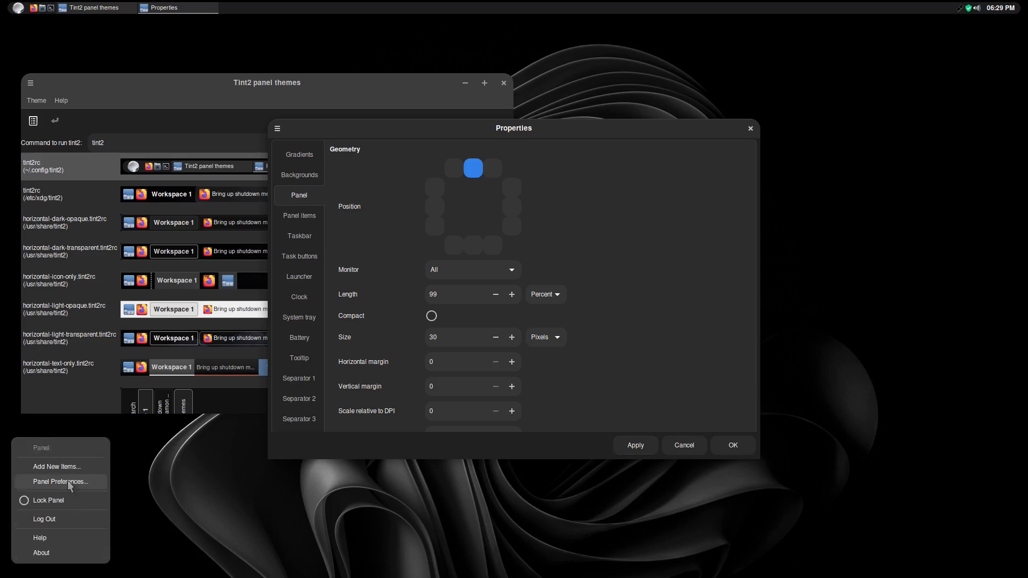
{"action": "left_click", "coordinate": [61, 482]}
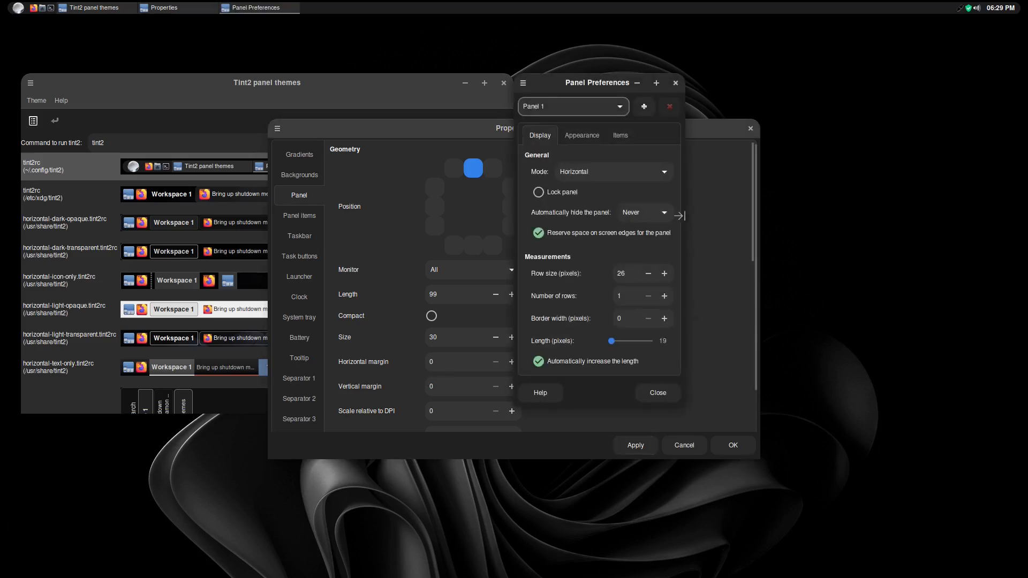
{"action": "left_click", "coordinate": [620, 136]}
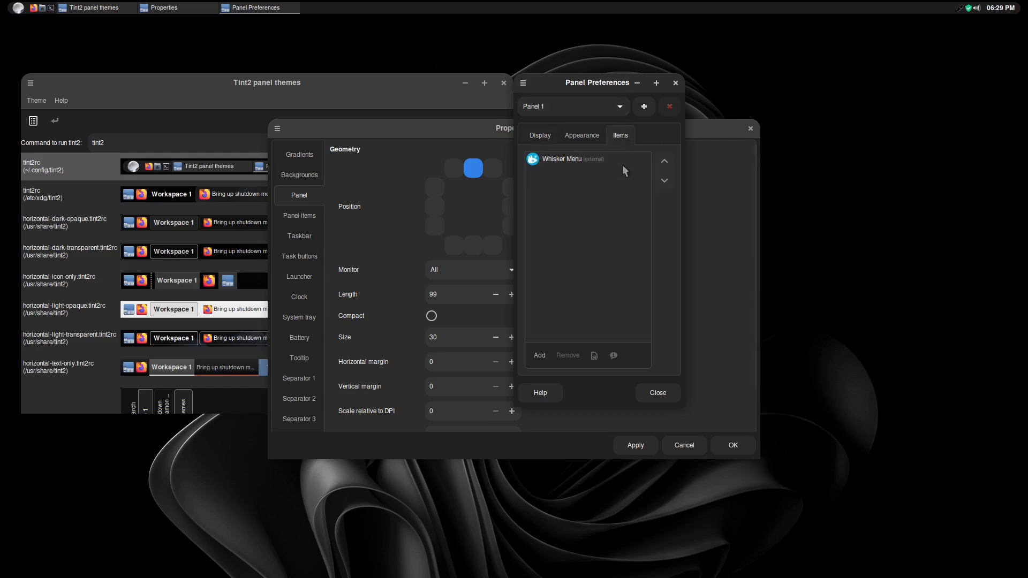
{"action": "left_click", "coordinate": [558, 159]}
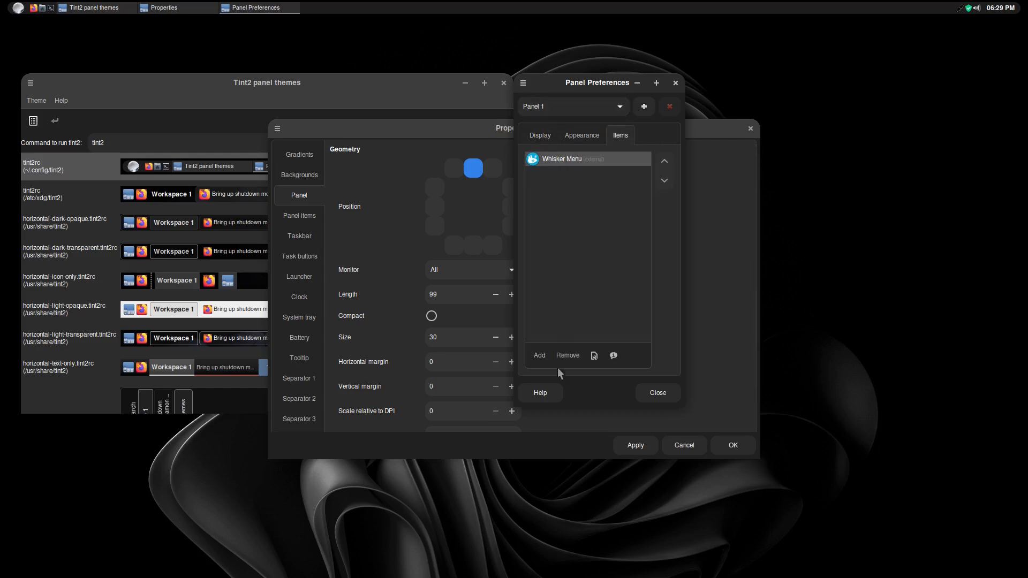
{"action": "left_click", "coordinate": [594, 356]}
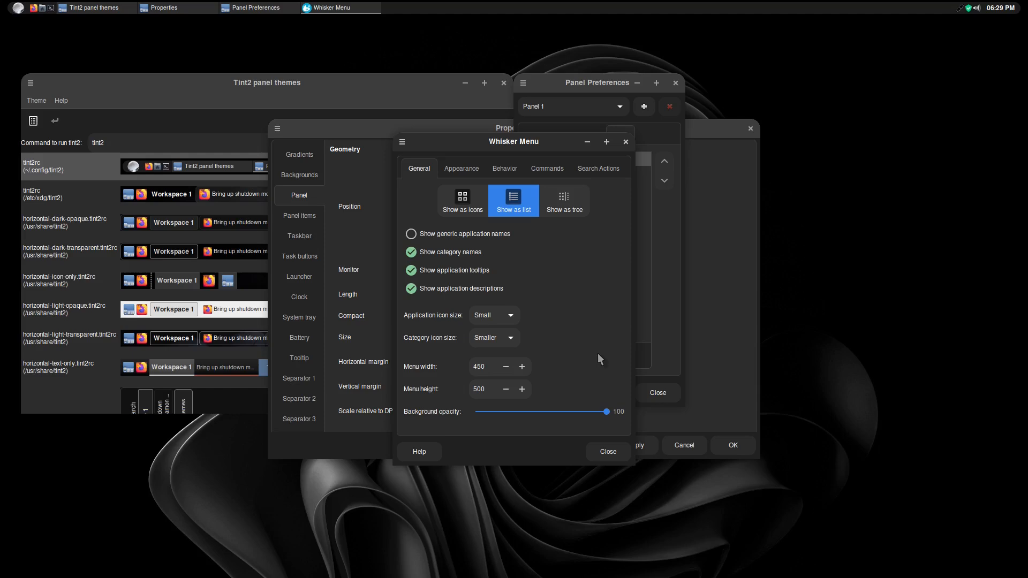
{"action": "left_click_drag", "start_coordinate": [478, 366], "coordinate": [469, 366]}
{"action": "type", "text": "6"}
{"action": "left_click", "coordinate": [608, 452]}
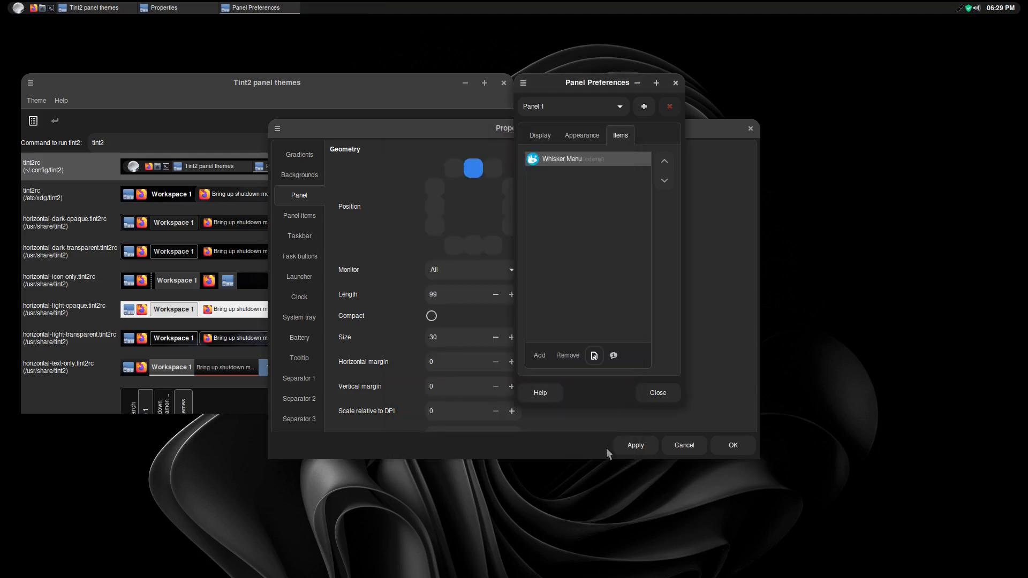
{"action": "left_click", "coordinate": [659, 392]}
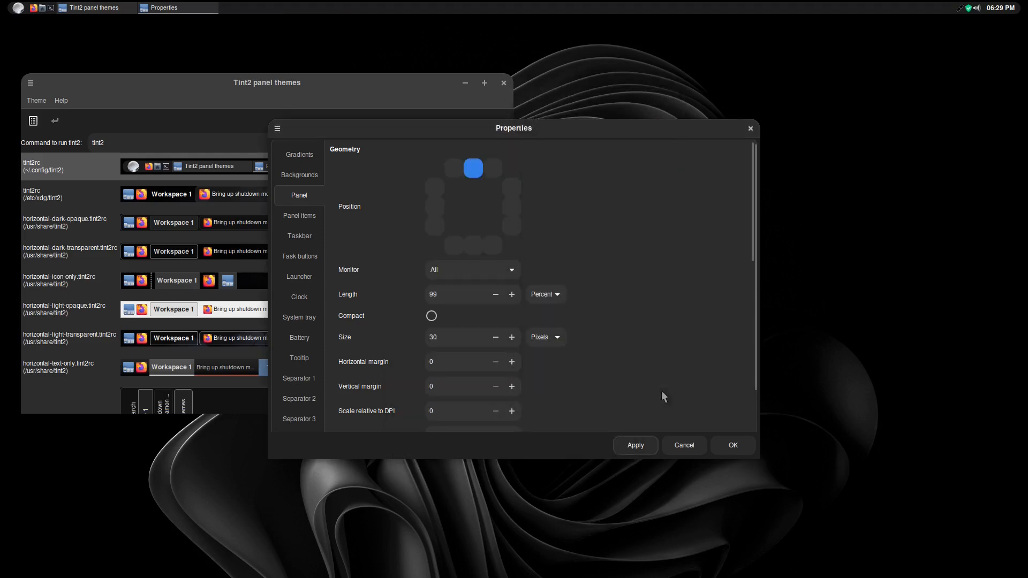
Move the tint2 panel back to the bottom center of the screen, apply it, and close the properties and themes windows.
{"action": "left_click", "coordinate": [471, 244]}
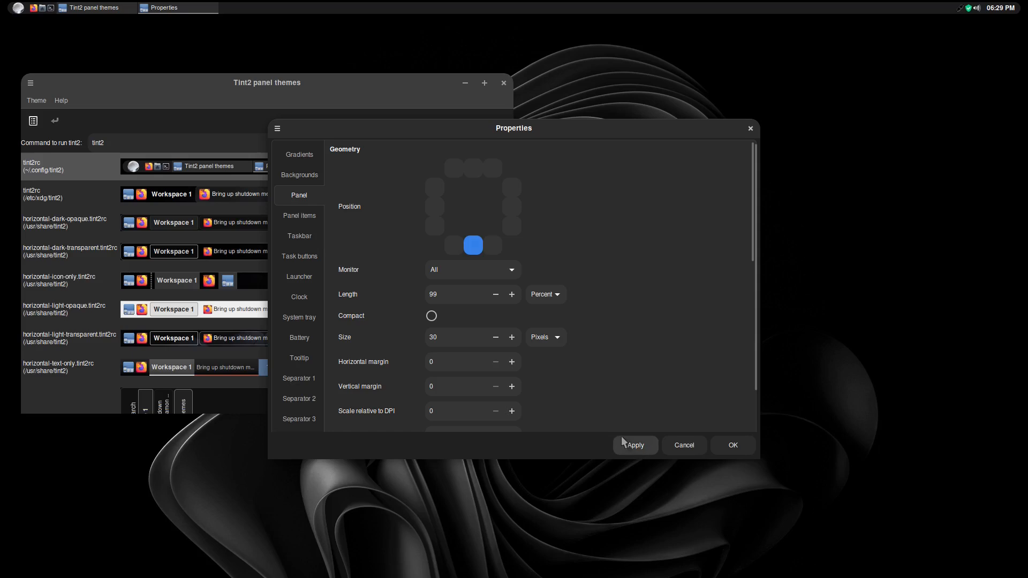
{"action": "left_click", "coordinate": [633, 445]}
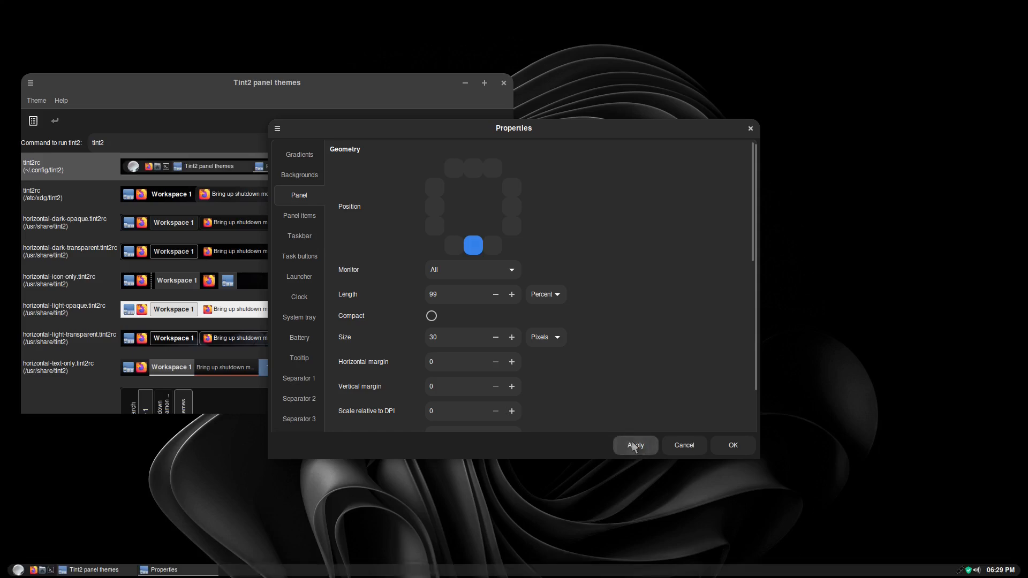
{"action": "left_click", "coordinate": [743, 445]}
{"action": "left_click", "coordinate": [124, 568]}
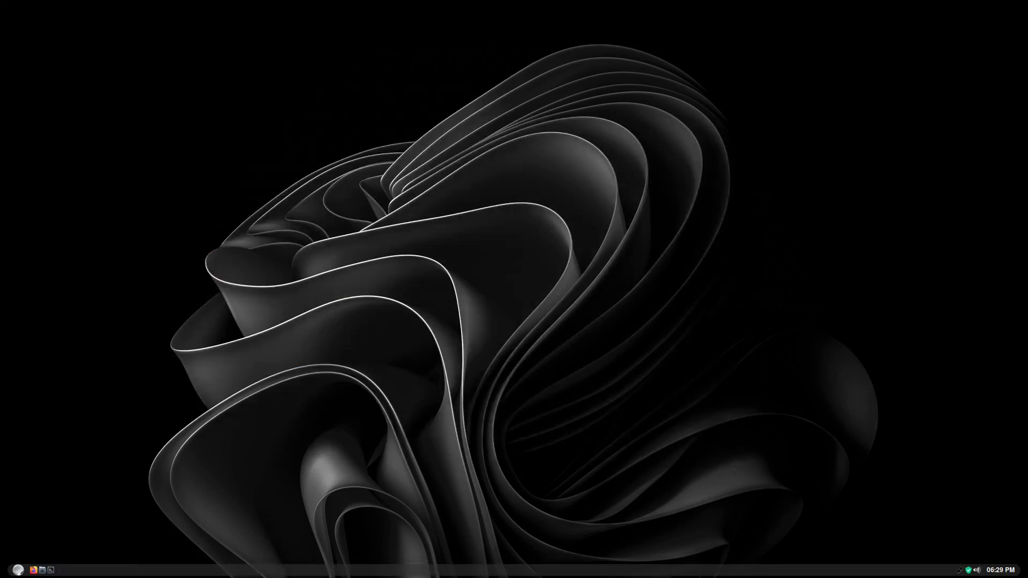
Check the resized Whisker Menu above the bottom panel and view the applications in its Office category.
{"action": "left_click", "coordinate": [18, 570]}
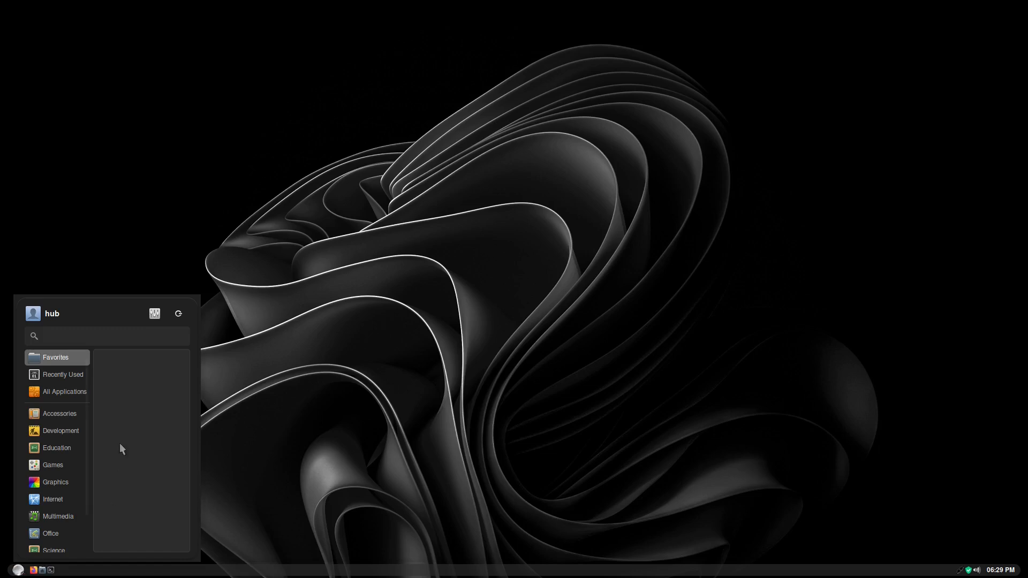
{"action": "left_click", "coordinate": [50, 534]}
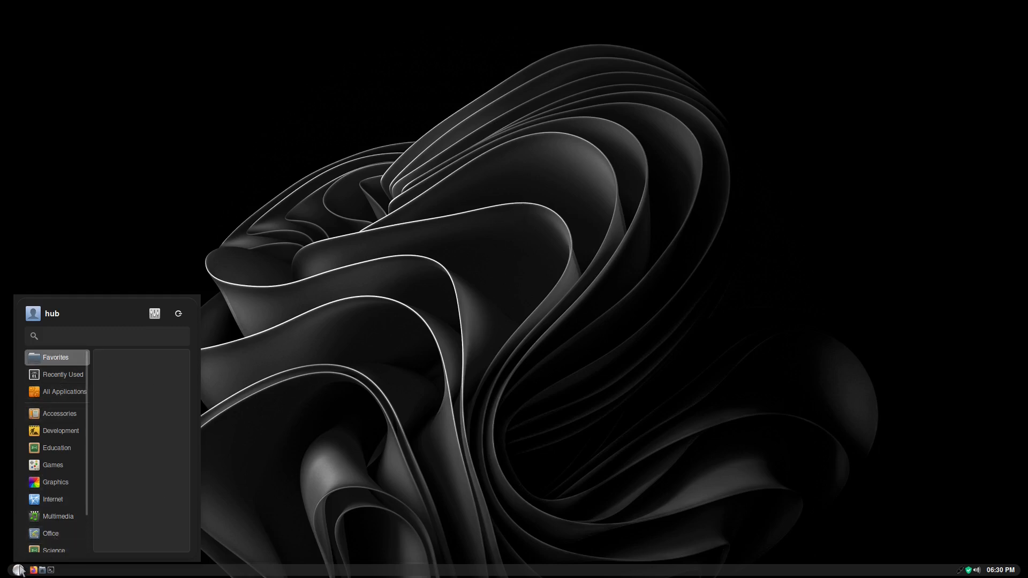
{"action": "left_click", "coordinate": [18, 570]}
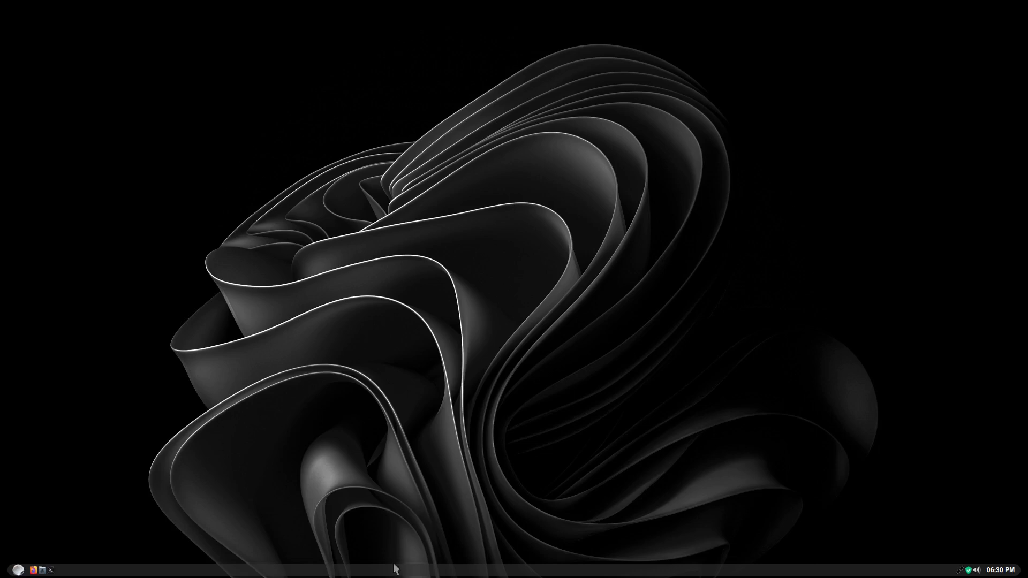
{"action": "left_click", "coordinate": [19, 570]}
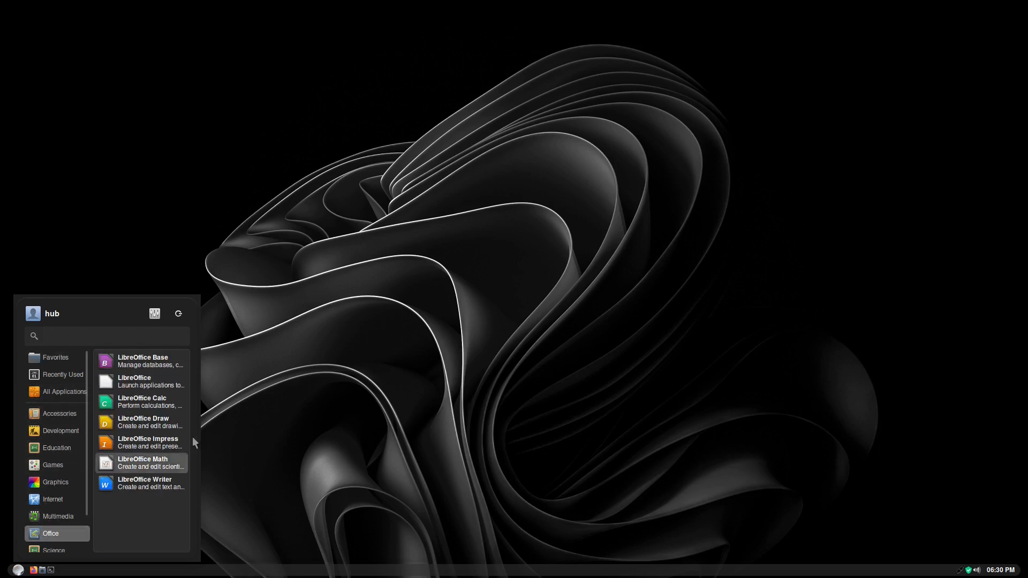
Open System Settings from the Whisker Menu, look through its categories and close it.
{"action": "left_click", "coordinate": [146, 314]}
{"action": "scroll", "coordinate": [652, 320], "scroll_direction": "down", "scroll_amount": 5}
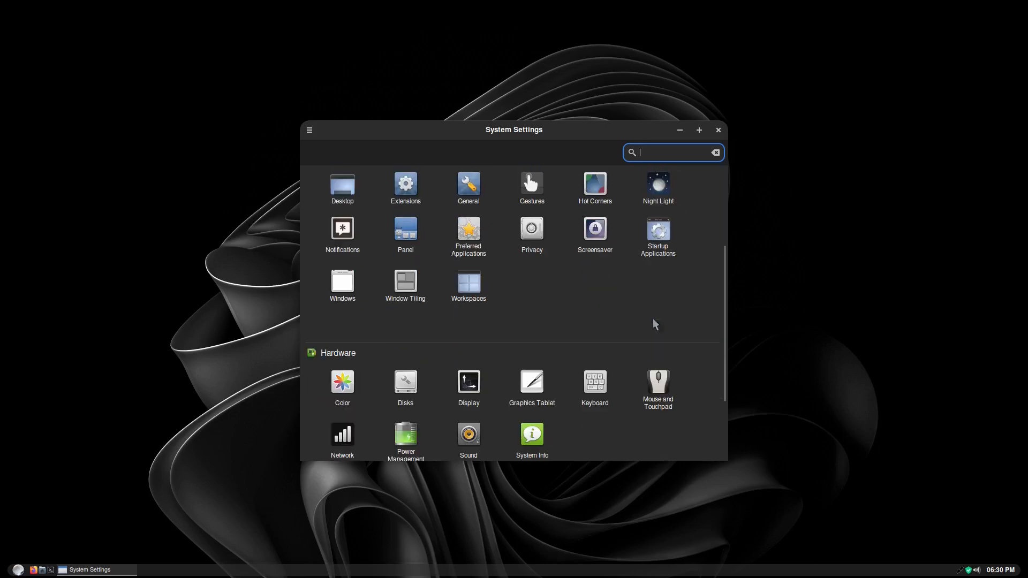
{"action": "scroll", "coordinate": [596, 368], "scroll_direction": "up", "scroll_amount": 5}
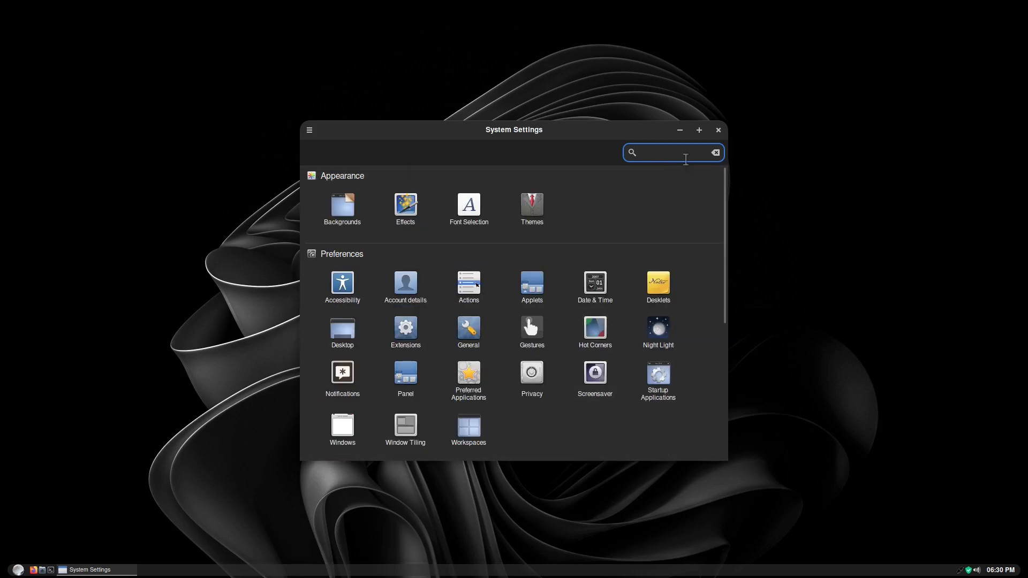
{"action": "left_click", "coordinate": [719, 130]}
Bring up the shutdown dialog from the Whisker Menu and cancel it.
{"action": "left_click", "coordinate": [18, 570]}
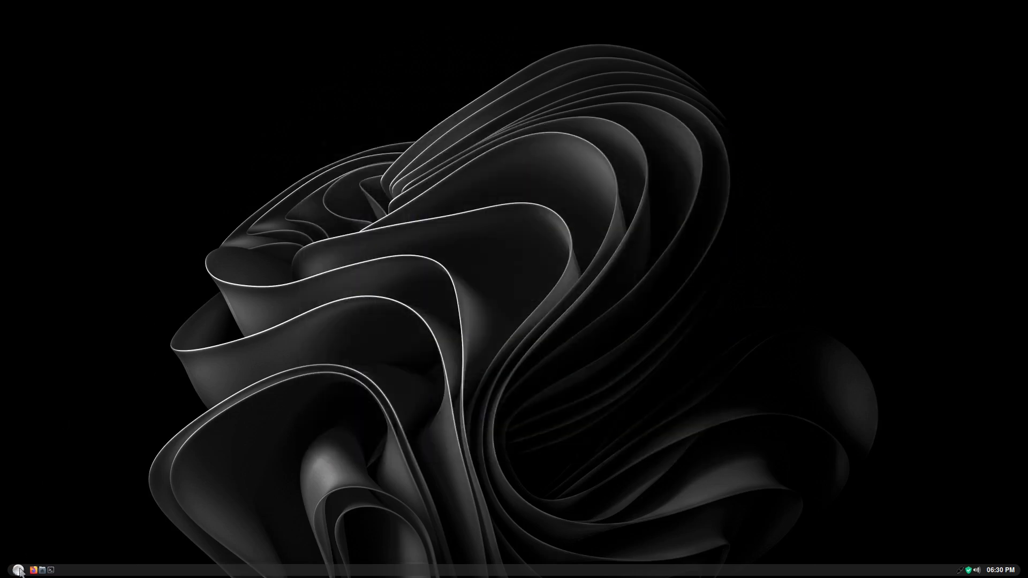
{"action": "left_click", "coordinate": [178, 314]}
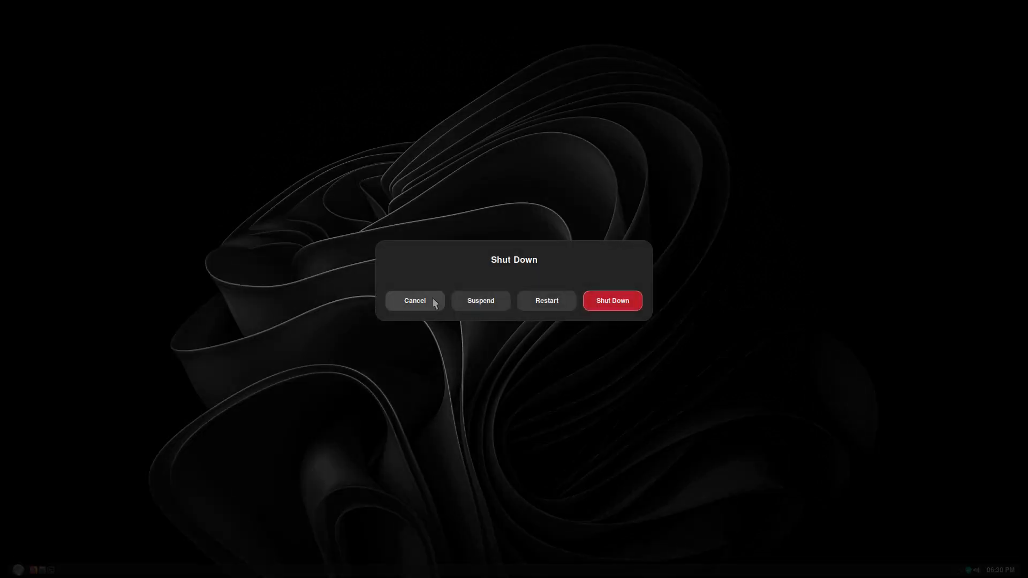
{"action": "left_click", "coordinate": [418, 304]}
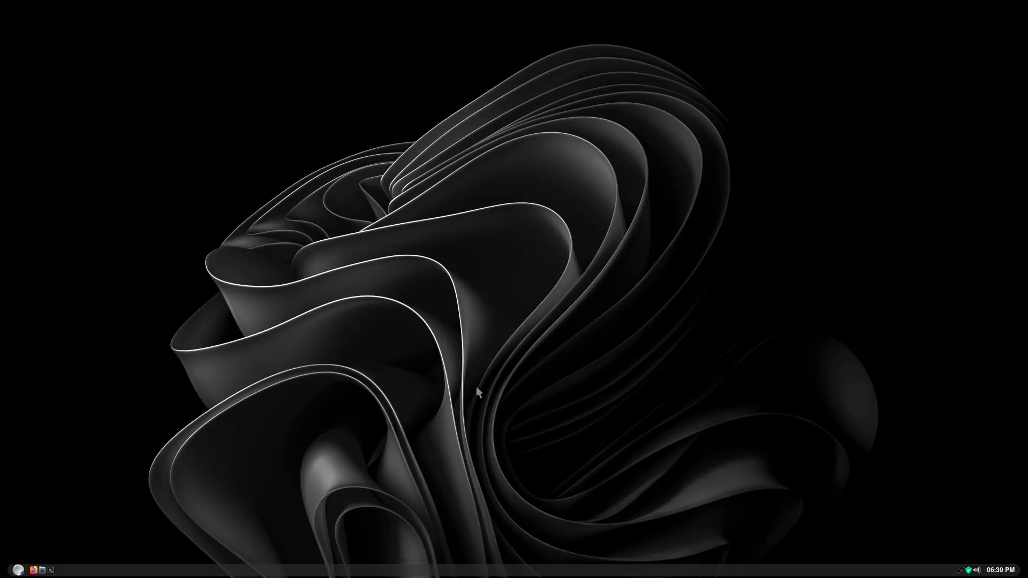